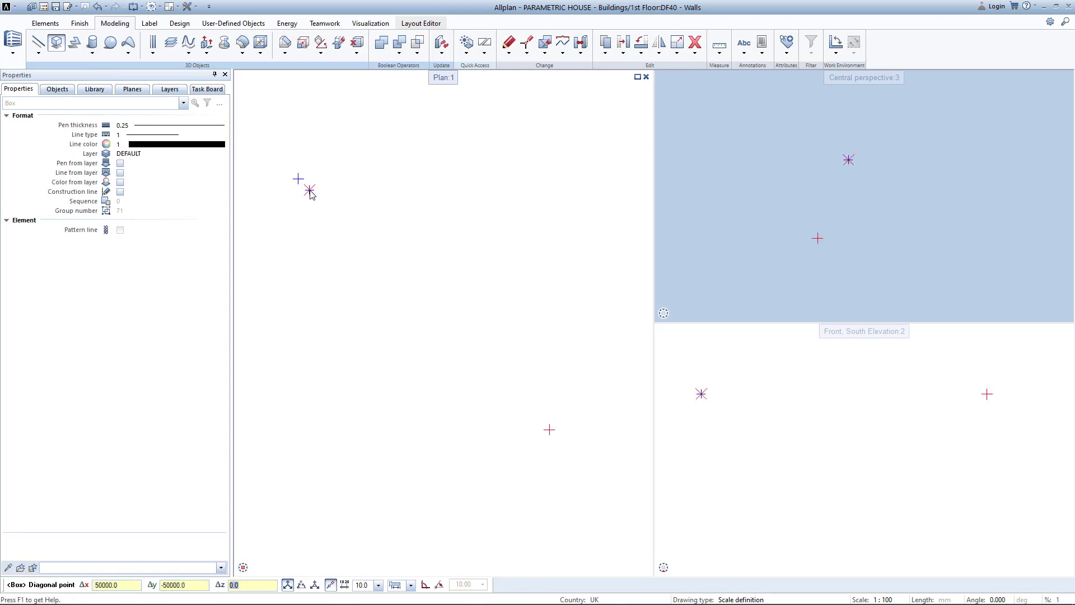
# Create a box with diagonal offsets of 50000 in X and -50000 in Y, extending below the start level
pyautogui.press('Return')
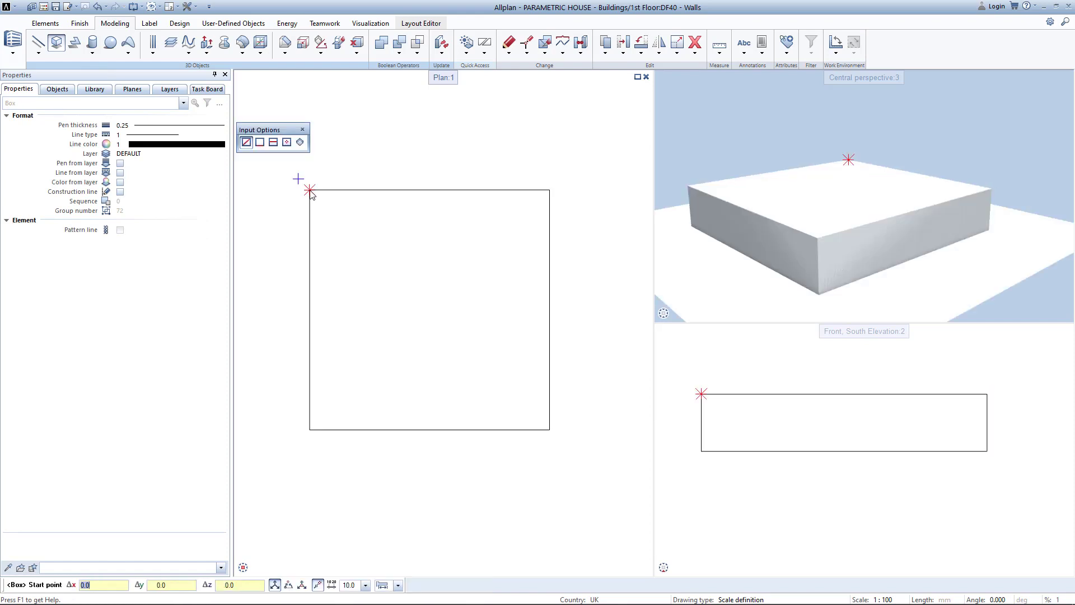
pyautogui.press('Escape')
pyautogui.scroll(1, 729, 420)
pyautogui.moveTo(729, 420); pyautogui.dragTo(733, 428, button='middle')
pyautogui.scroll(-1, 734, 429)
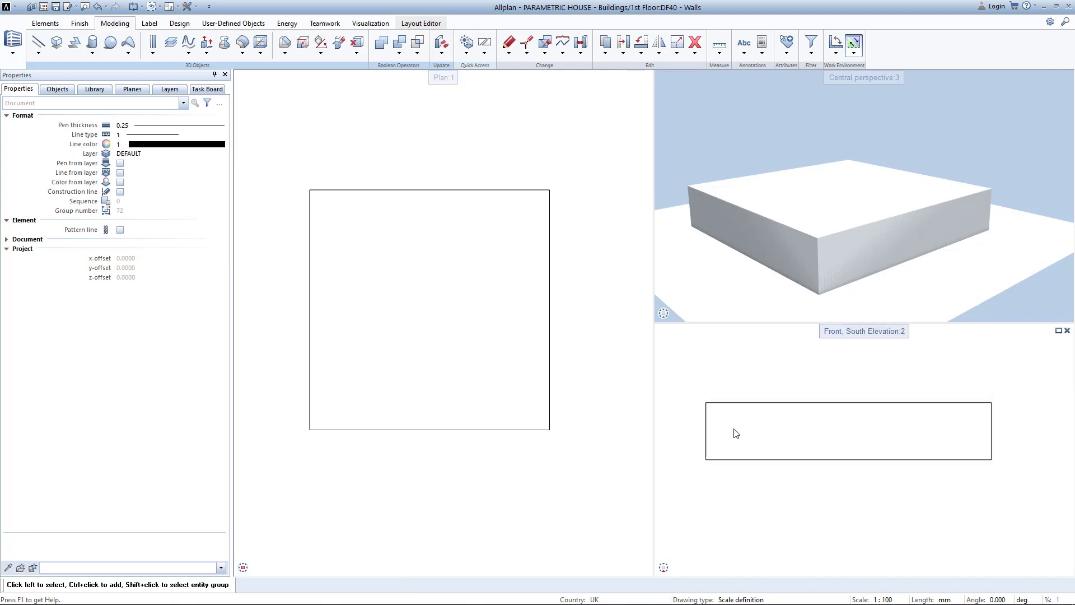
# Draw a 3D line about 60940 mm long along the box's top edge in the front elevation, overhanging both ends
pyautogui.click(735, 429)
pyautogui.click(38, 46)
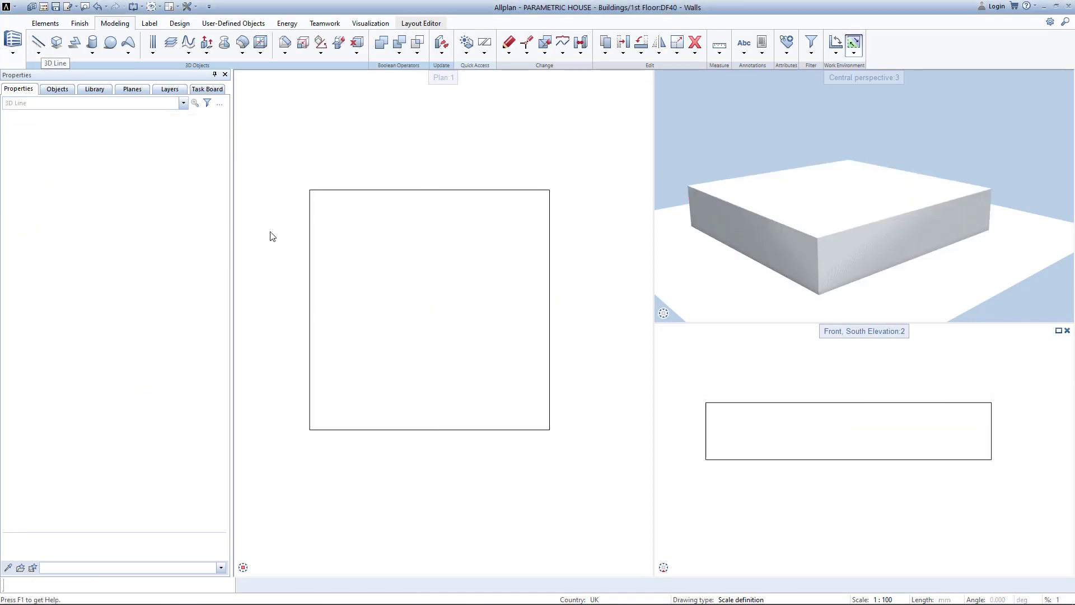
pyautogui.click(683, 402)
pyautogui.click(1031, 402)
pyautogui.press('Escape')
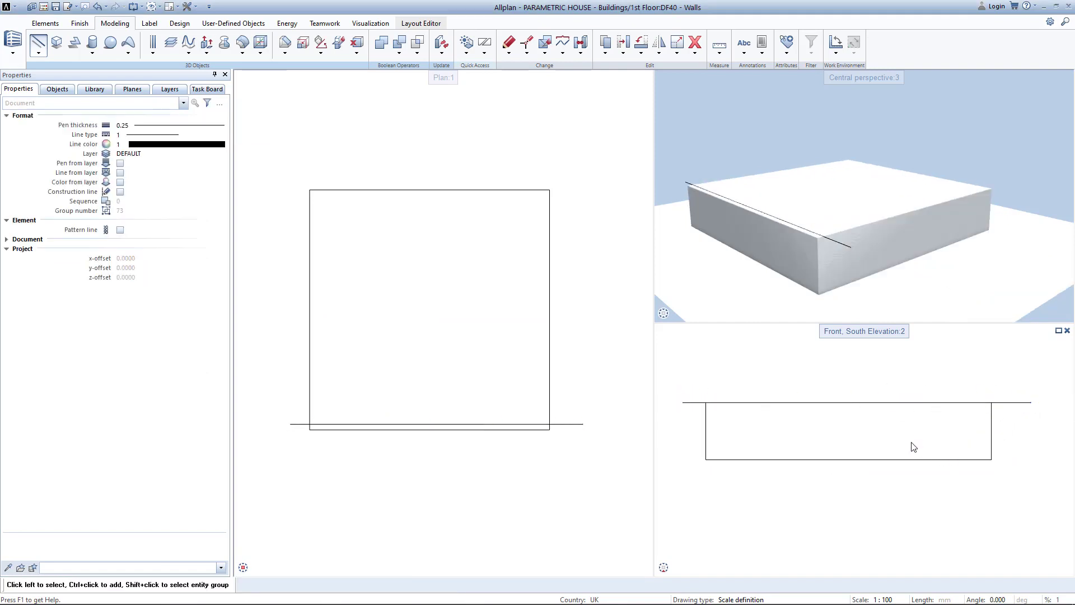
# Stretch the box's top face upward in the front elevation so the box rises above the 3D line
pyautogui.click(913, 447)
pyautogui.click(848, 402)
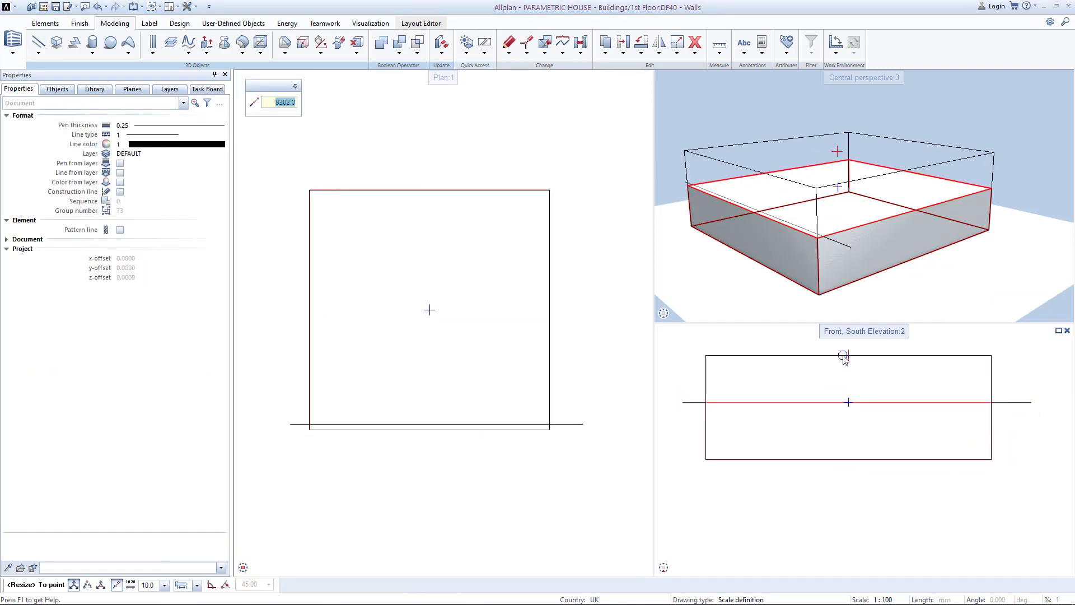
pyautogui.click(842, 354)
# Move the box a short distance back in plan so it sits just behind the 3D line
pyautogui.click(580, 425)
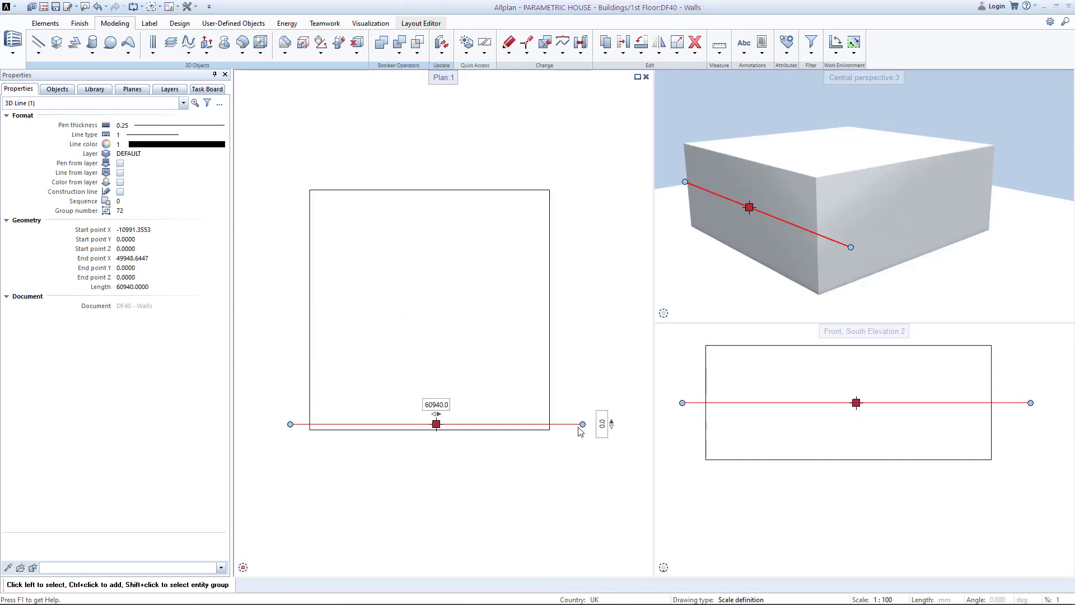
pyautogui.press('m')
pyautogui.click(464, 458)
pyautogui.click(463, 468)
pyautogui.press('Escape')
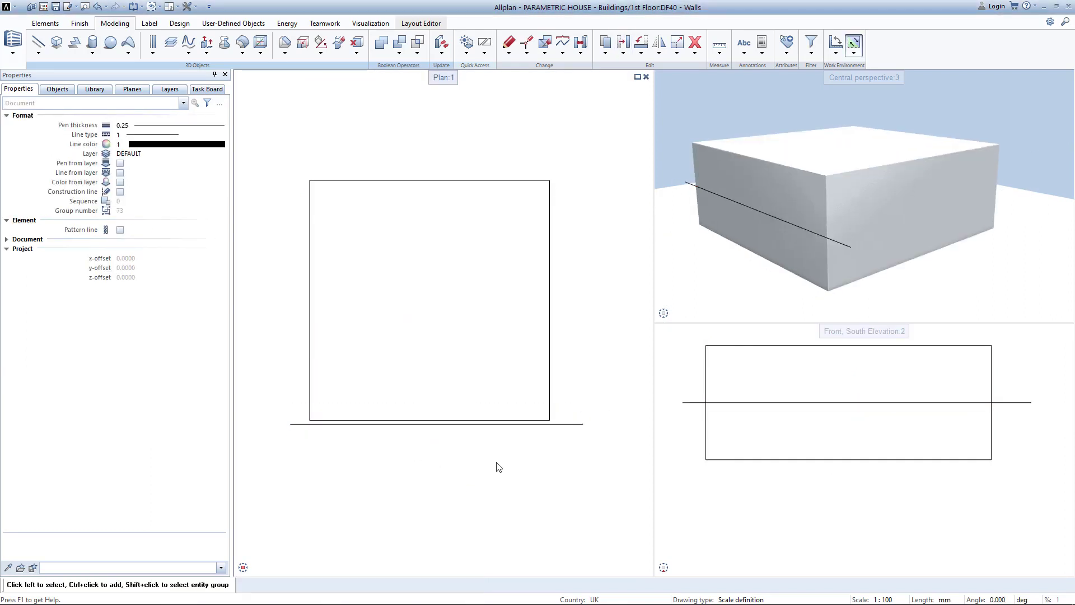
# Draw a 3D spline in the front elevation that follows the ground line, then rises as a slope past the box's western end
pyautogui.click(41, 53)
pyautogui.click(58, 75)
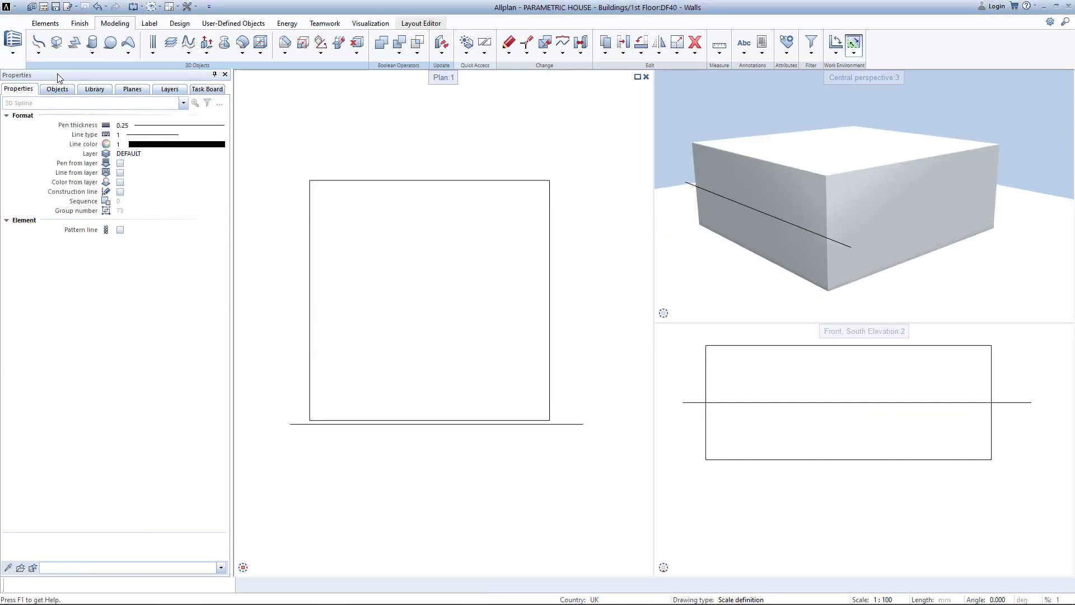
pyautogui.click(1005, 402)
pyautogui.click(833, 402)
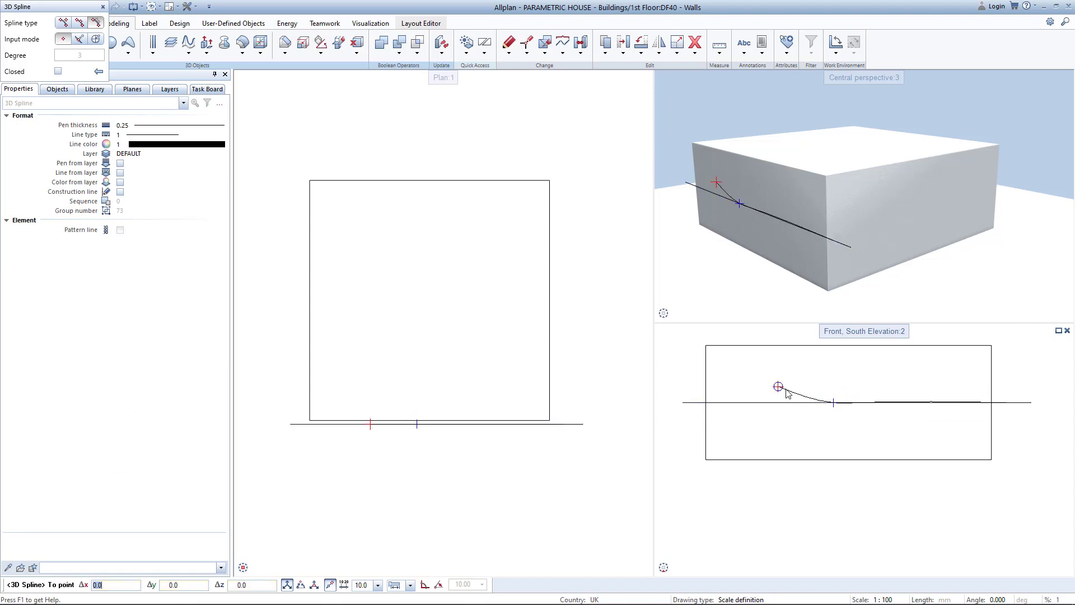
pyautogui.click(723, 365)
pyautogui.moveTo(668, 351); pyautogui.dragTo(721, 352, button='middle')
pyautogui.click(681, 352)
pyautogui.press('Escape')
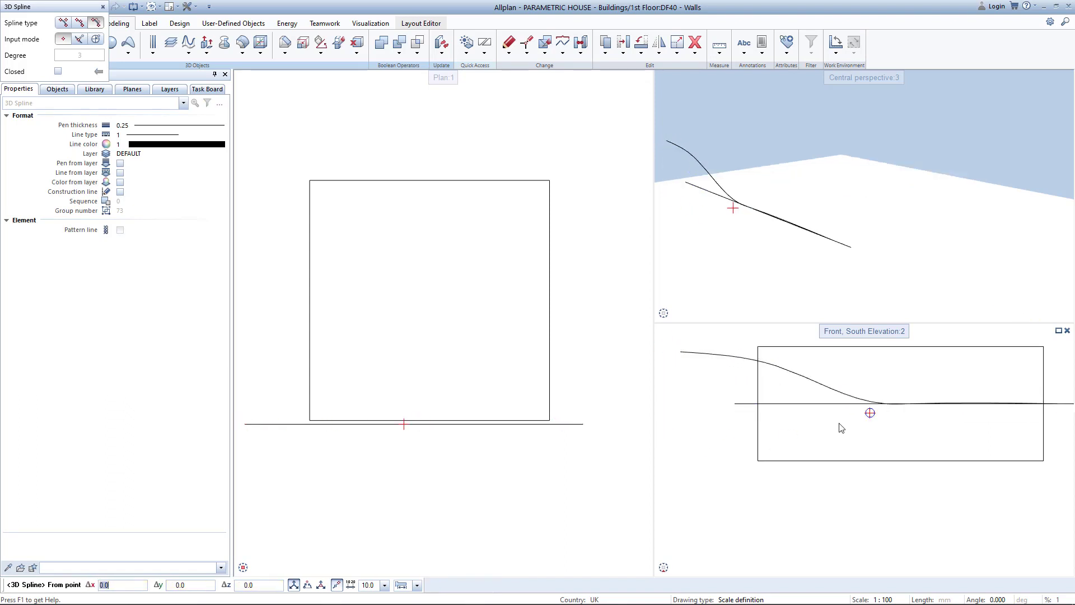
pyautogui.scroll(-1, 749, 433)
pyautogui.press('Escape')
# Move the slope spline horizontally towards the box's eastern end in the front elevation
pyautogui.rightClick(794, 387)
pyautogui.click(824, 443)
pyautogui.click(826, 443)
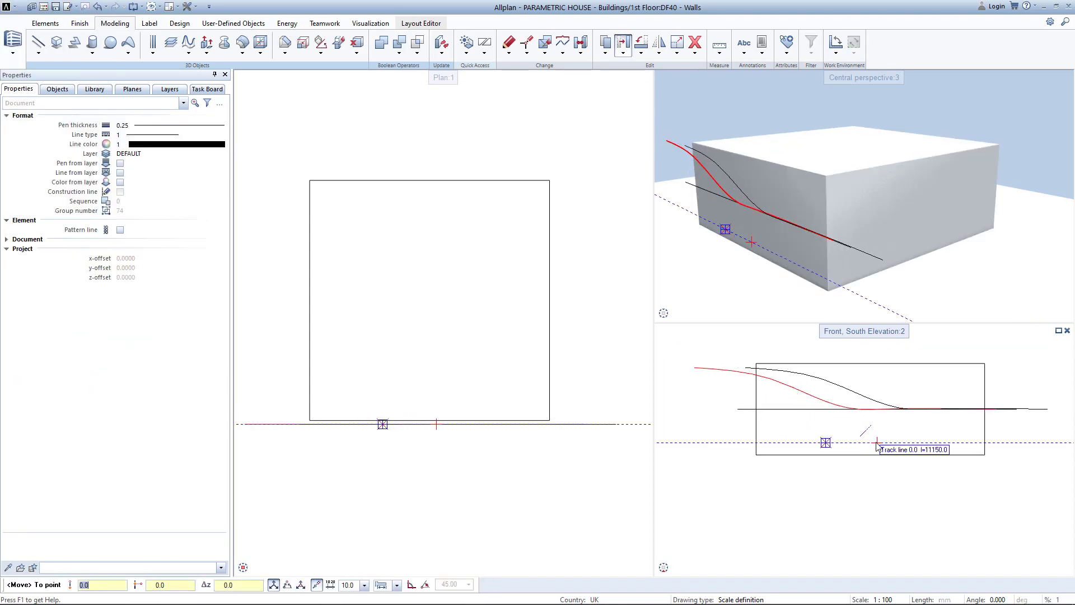
pyautogui.click(866, 443)
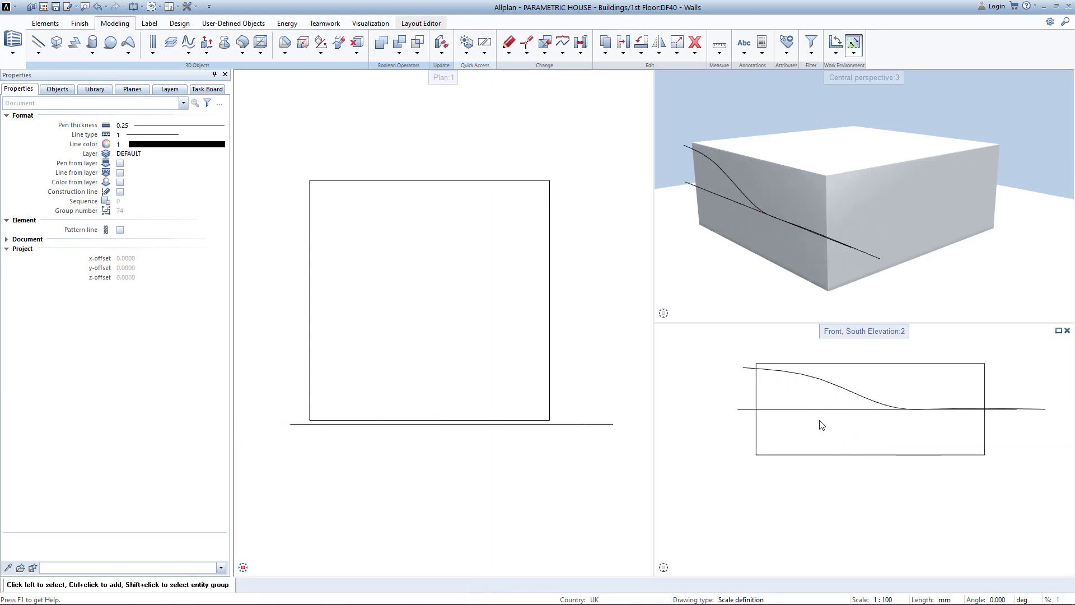
# Shift the spline's lower and middle points horizontally towards the east to smooth the slope profile
pyautogui.click(860, 397)
pyautogui.click(925, 409)
pyautogui.click(971, 409)
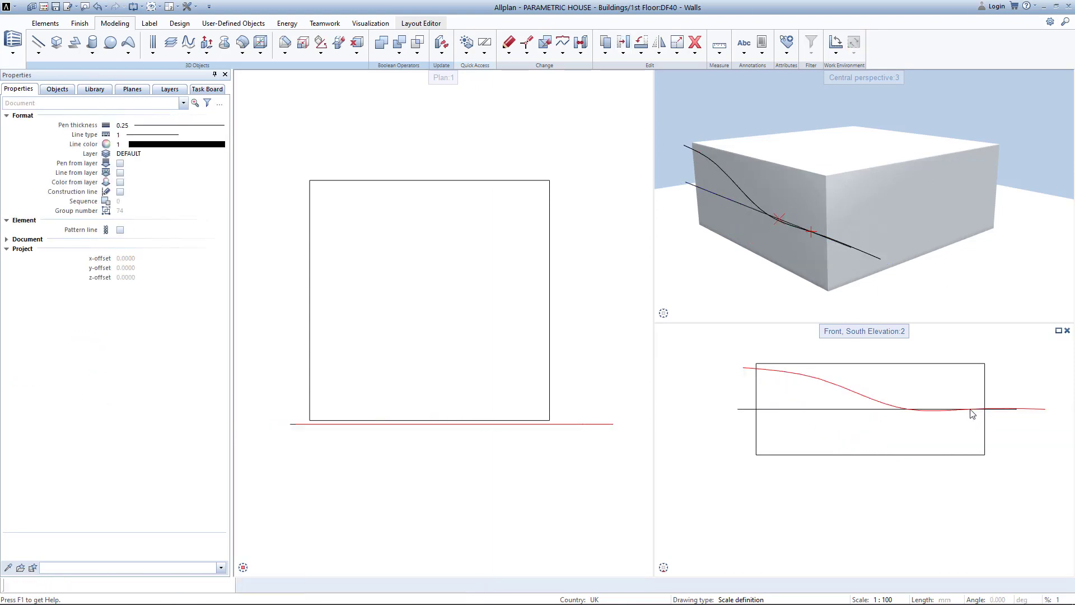
pyautogui.click(907, 409)
pyautogui.click(942, 409)
pyautogui.click(820, 378)
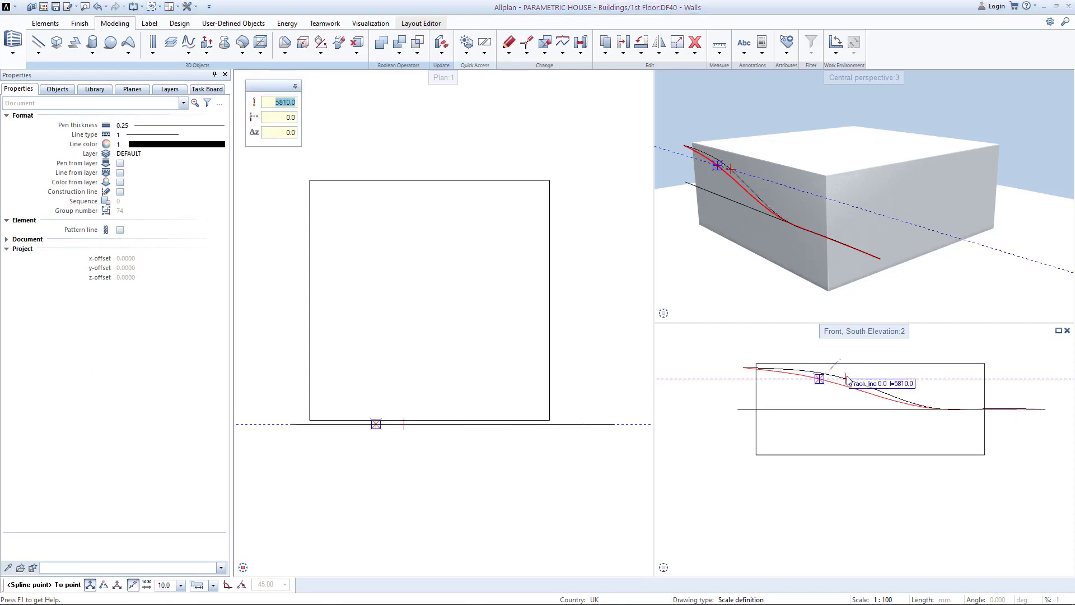
pyautogui.click(847, 378)
pyautogui.press('Escape')
# Draw a perpendicular 3D line in plan from the ground line's western end to beyond the box's far edge
pyautogui.click(38, 42)
pyautogui.click(290, 424)
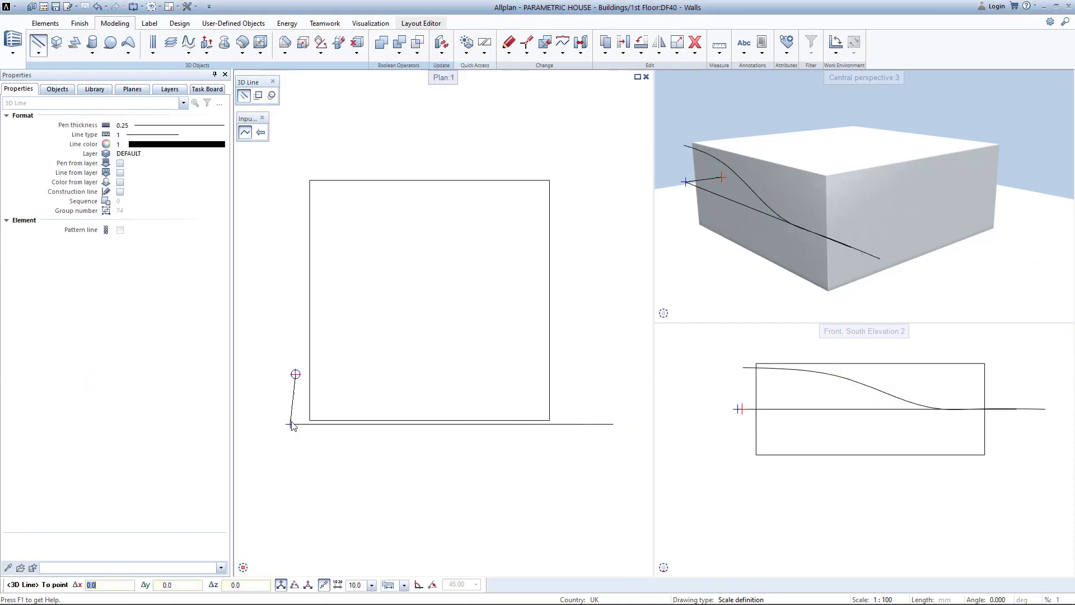
pyautogui.click(290, 163)
pyautogui.press('Escape')
# Extrude the slope spline along the perpendicular 3D line to form a curved surface across the box
pyautogui.click(206, 53)
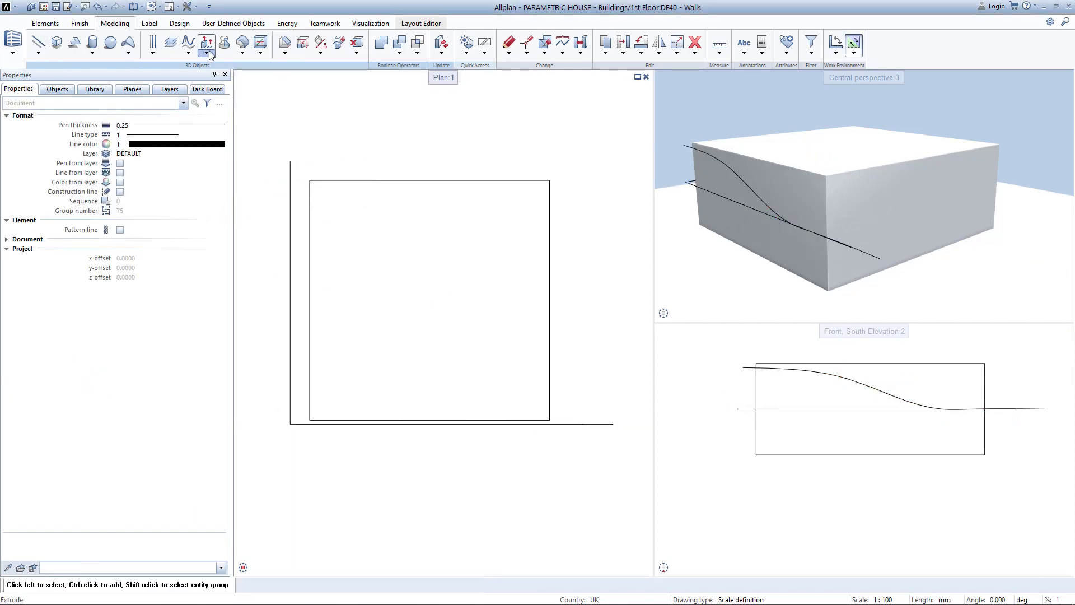
pyautogui.click(230, 74)
pyautogui.click(836, 379)
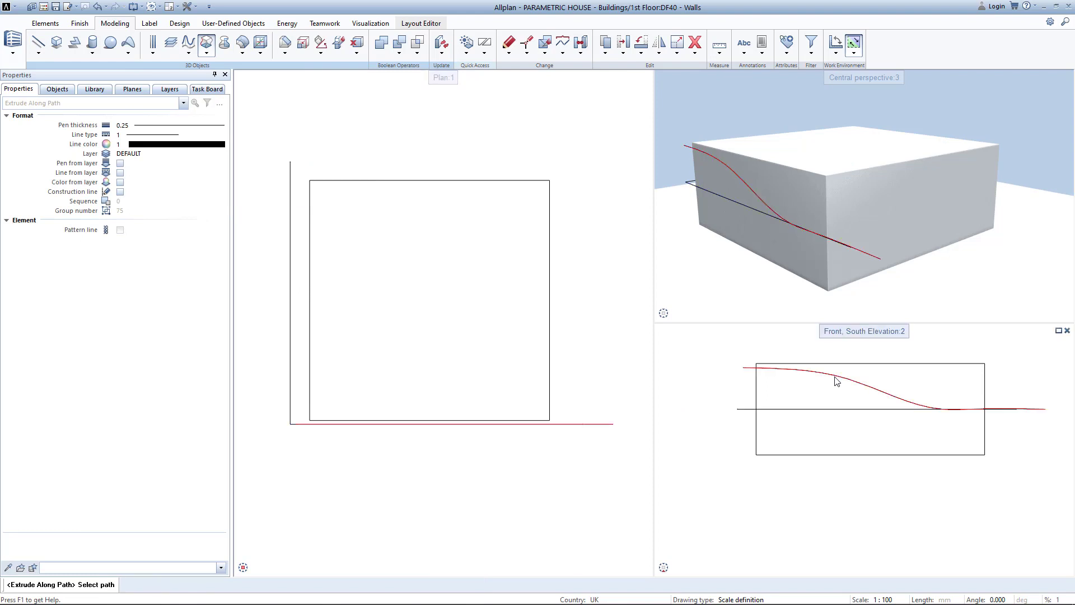
pyautogui.click(290, 383)
pyautogui.press('Escape')
pyautogui.press('Escape')
pyautogui.press('Escape')
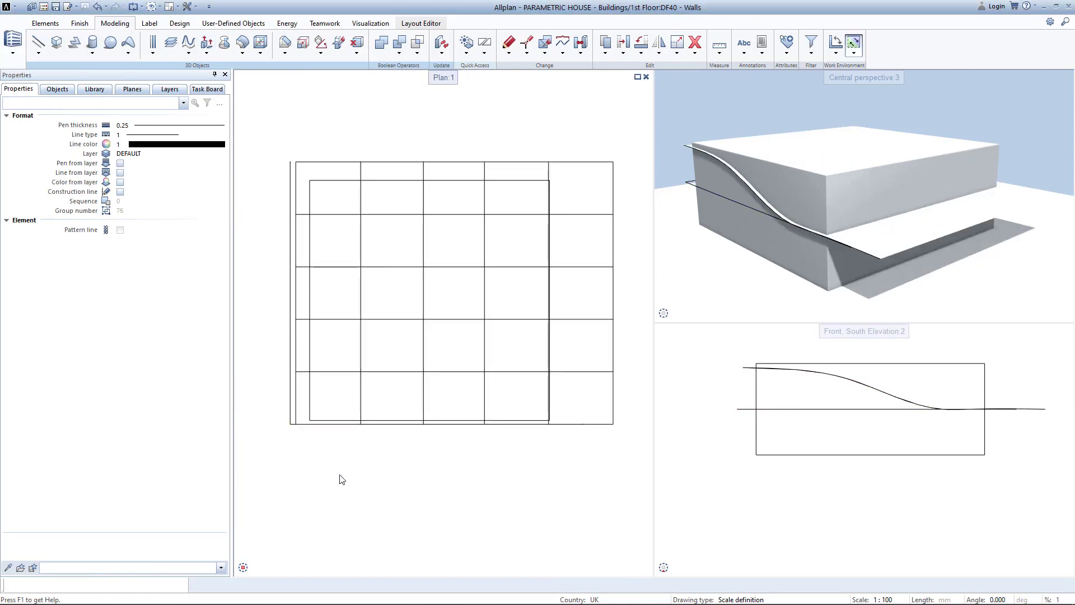
# Split the box with the curved surface using Subtract and Retain Solid, and delete the part above the surface
pyautogui.click(399, 53)
pyautogui.click(425, 65)
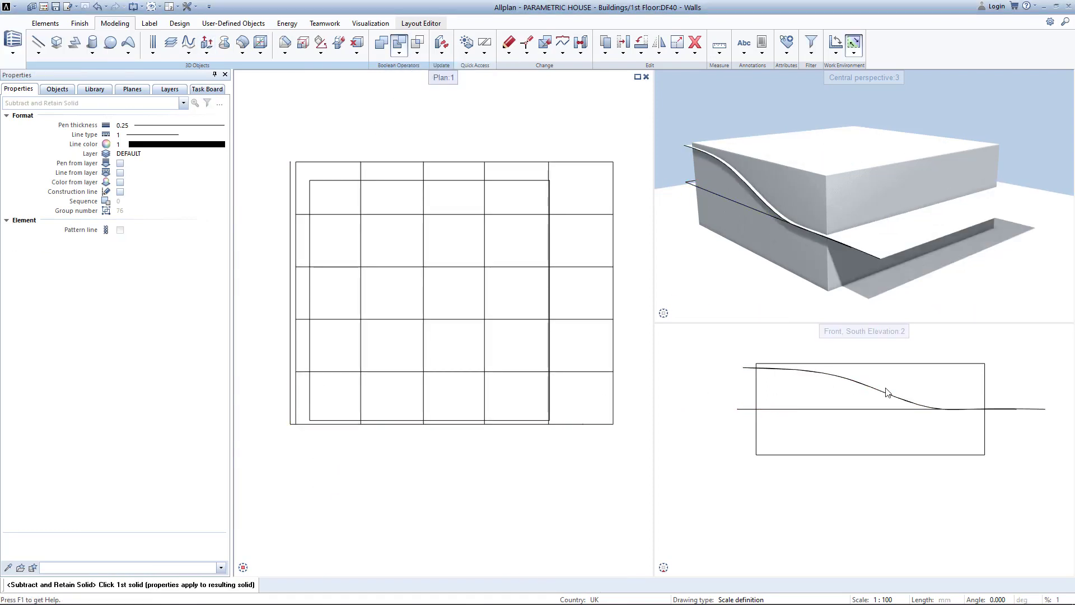
pyautogui.click(899, 377)
pyautogui.click(866, 384)
pyautogui.rightClick(680, 462)
pyautogui.press('Escape')
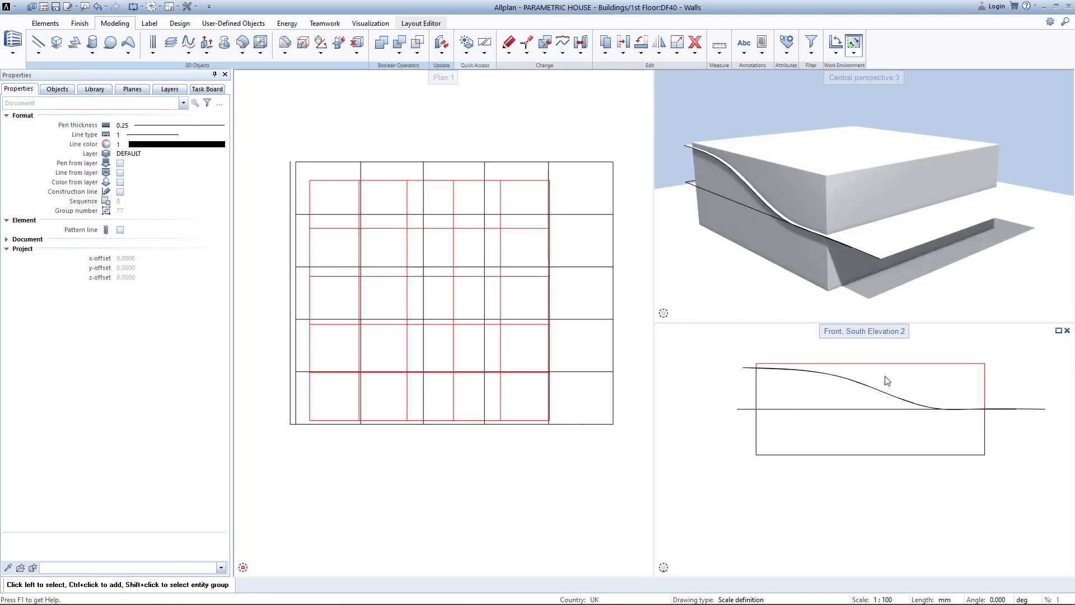
pyautogui.click(885, 376)
pyautogui.press('Delete')
# Transfer the lower terrain solid to drawing file 2 Site, pasting it at its original position
pyautogui.click(854, 460)
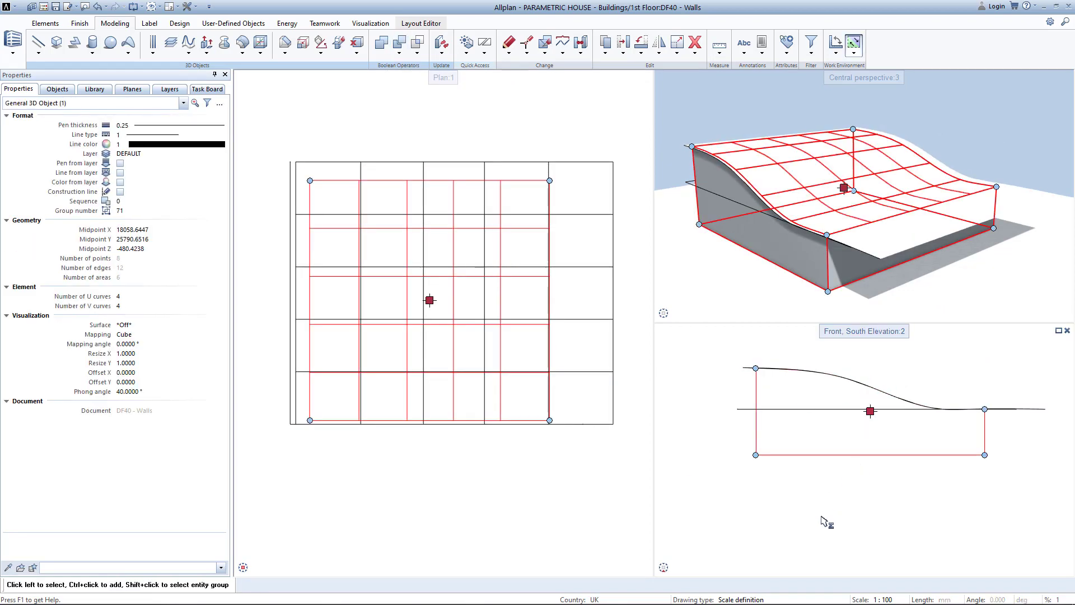
pyautogui.press('Delete')
pyautogui.doubleClick(793, 500)
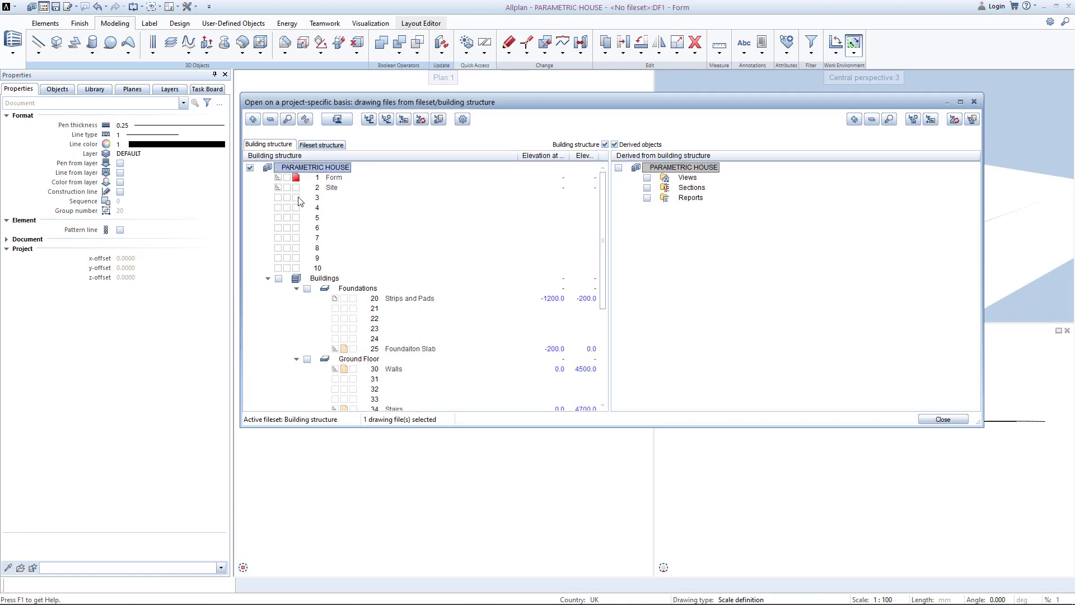
pyautogui.doubleClick(326, 188)
pyautogui.hotkey('ctrl', 'alt', 'v')
# Make drawing file 1 Form current and set drawing file 2 Site as a greyed reference
pyautogui.doubleClick(809, 506)
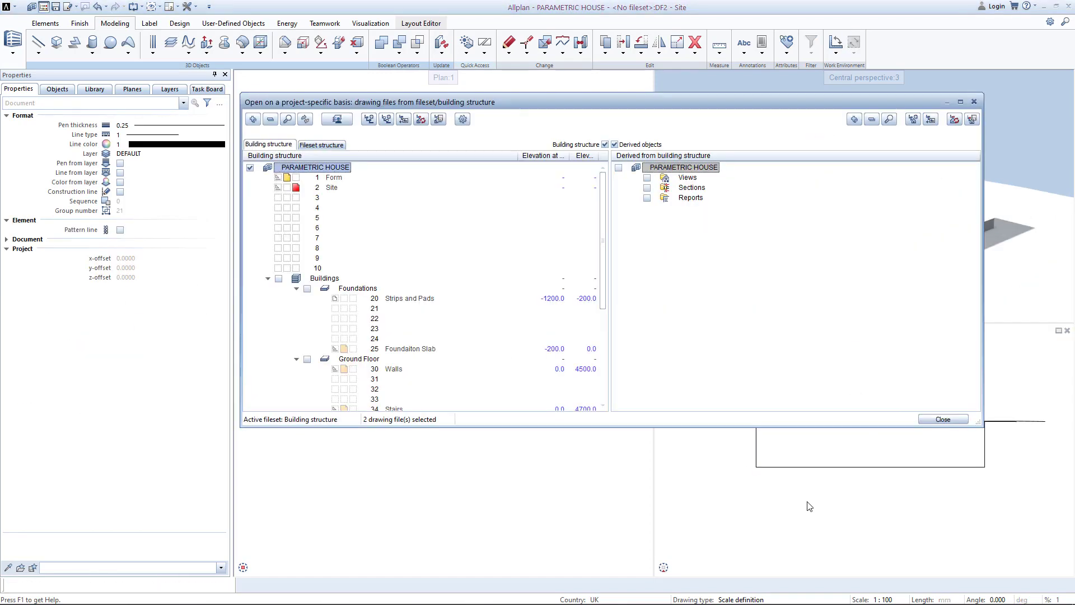
pyautogui.click(295, 177)
pyautogui.click(279, 187)
pyautogui.press('Escape')
# Create a building box near the middle of the terrain with diagonal offsets of 15000 in X and -10000 in Y
pyautogui.click(57, 43)
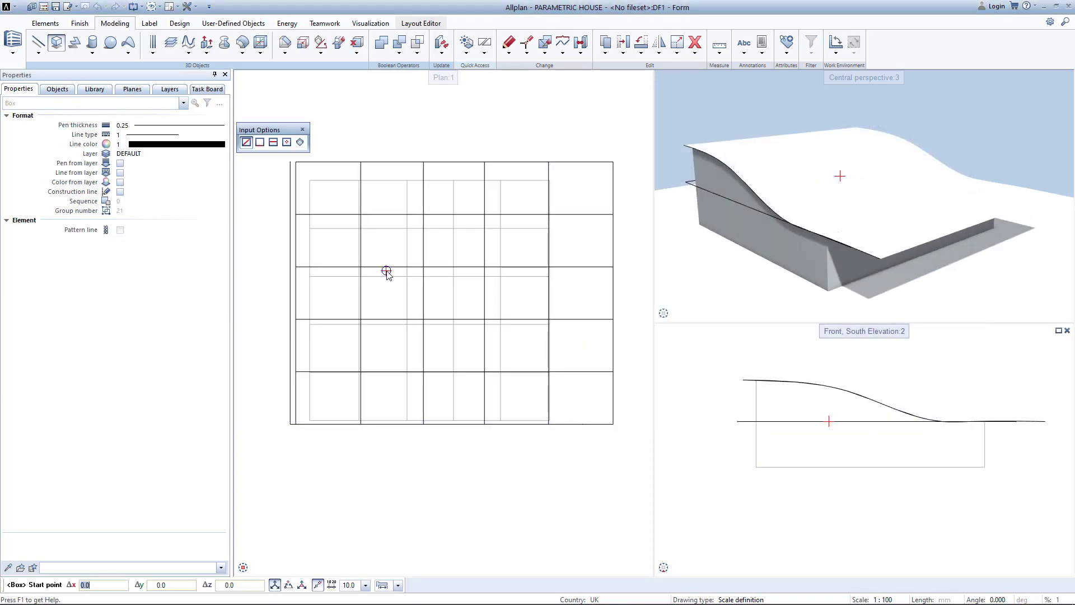
pyautogui.click(390, 258)
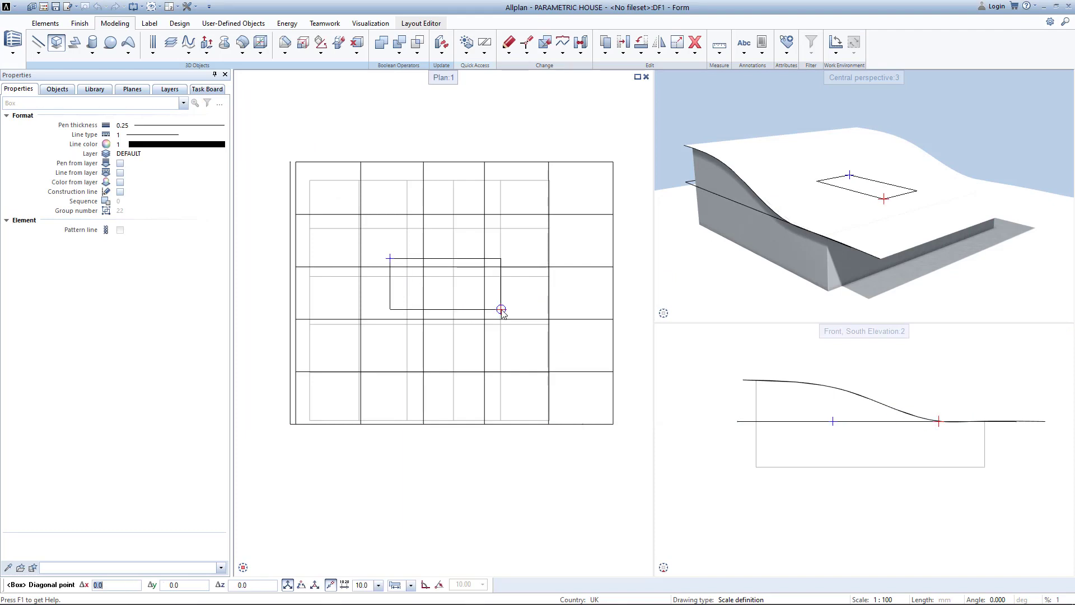
pyautogui.write('12')
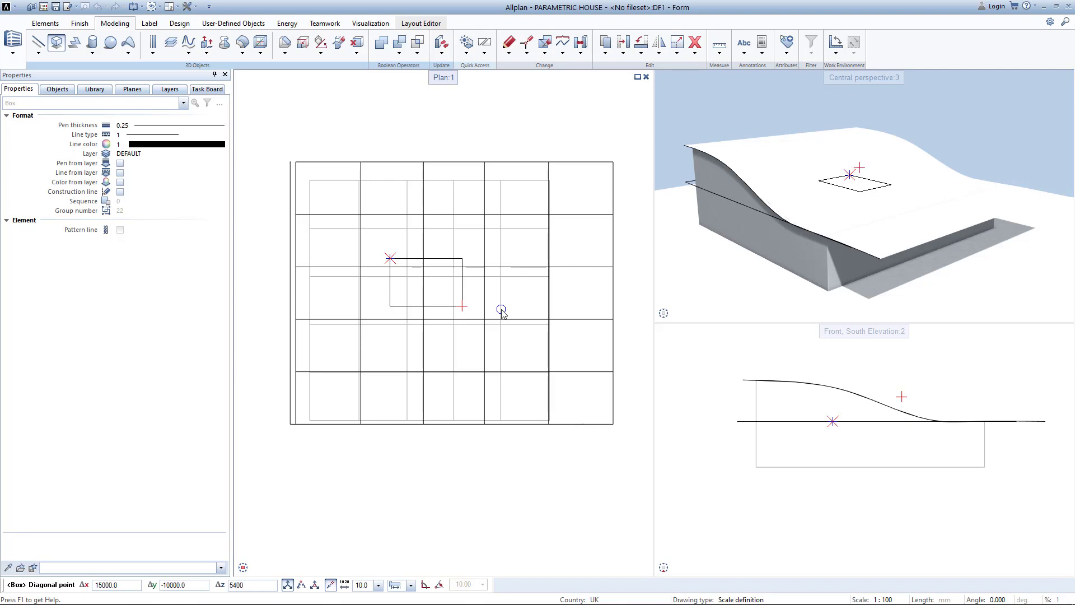
pyautogui.press('Return')
pyautogui.press('Escape')
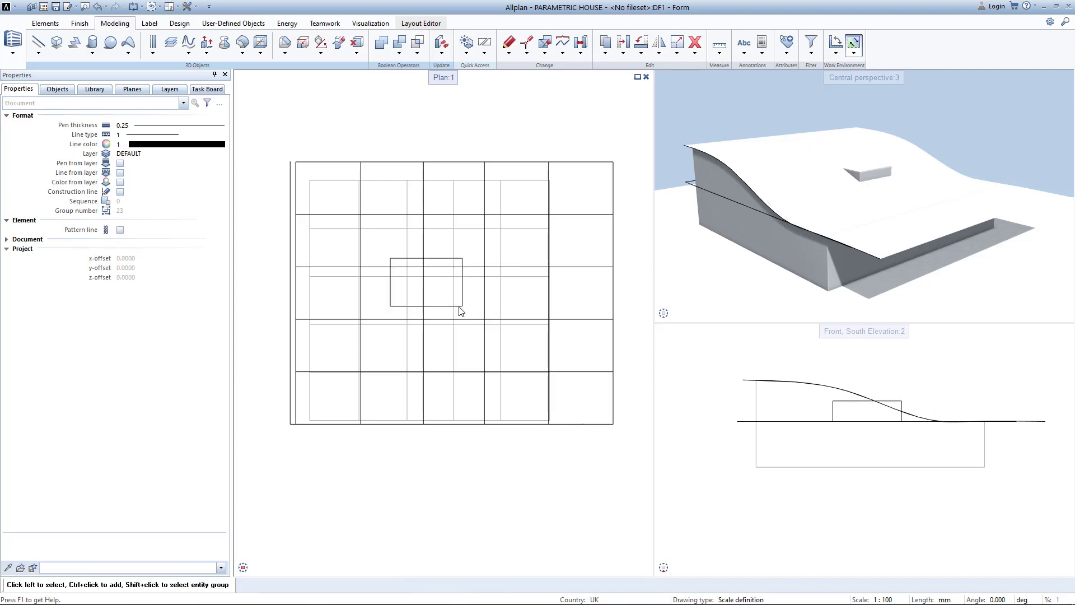
# Move the building box horizontally towards the foot of the slope, using the front elevation
pyautogui.click(462, 307)
pyautogui.hotkey('ctrl', 'm')
pyautogui.click(833, 422)
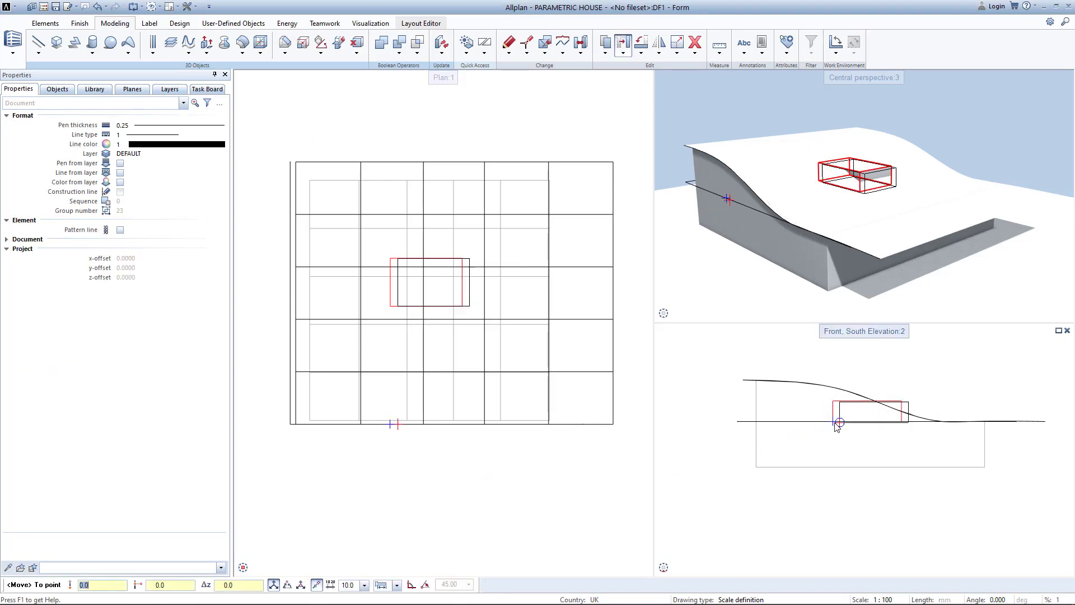
pyautogui.click(866, 424)
pyautogui.scroll(4, 906, 426)
pyautogui.moveTo(904, 425); pyautogui.dragTo(882, 446, button='middle')
pyautogui.press('Escape')
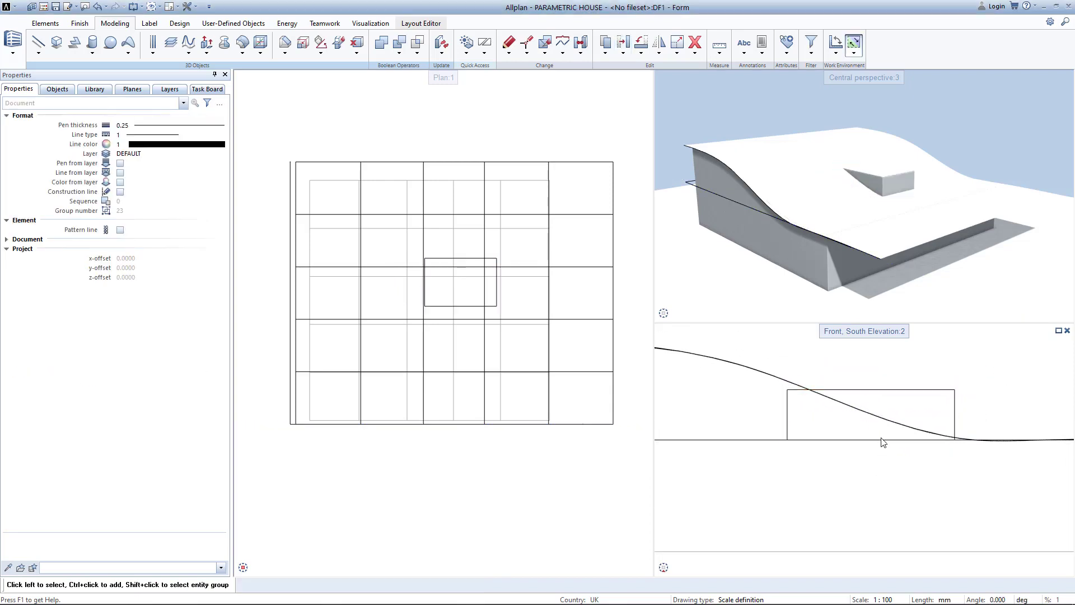
# Draw a 3D spline in the front elevation descending from above the slope and running along the building box's top past its end
pyautogui.scroll(2, 878, 194)
pyautogui.scroll(1, 442, 299)
pyautogui.moveTo(443, 300); pyautogui.dragTo(429, 303, button='middle')
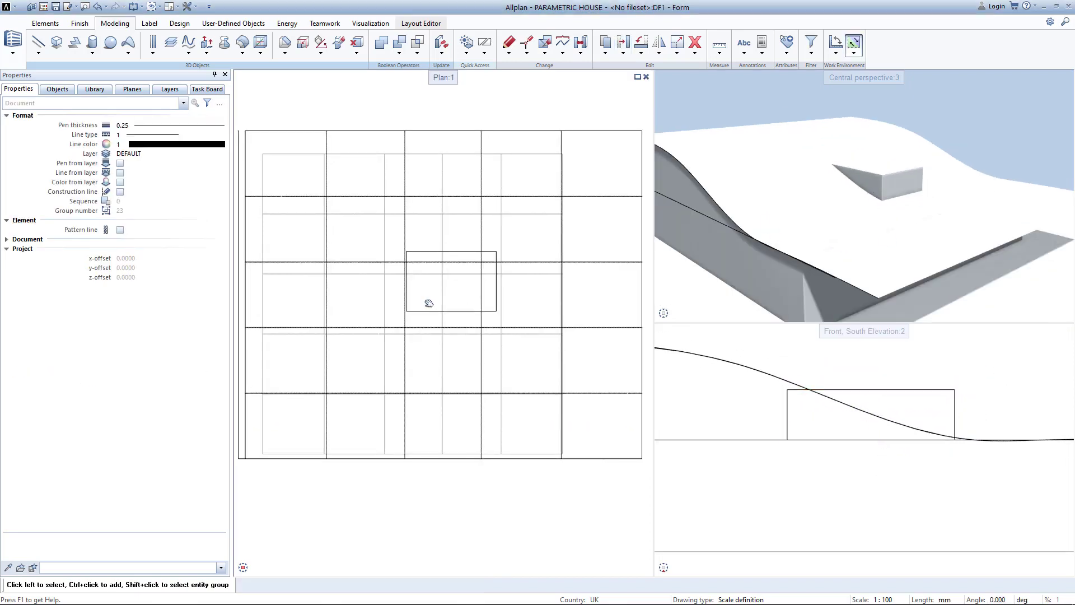
pyautogui.click(38, 52)
pyautogui.click(61, 63)
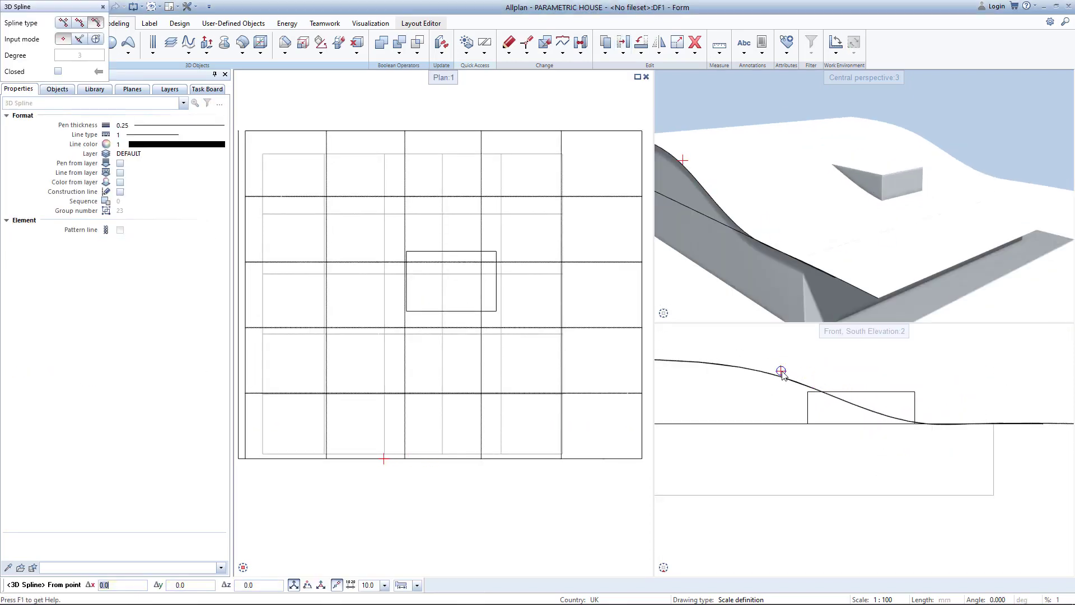
pyautogui.click(787, 370)
pyautogui.scroll(2, 817, 385)
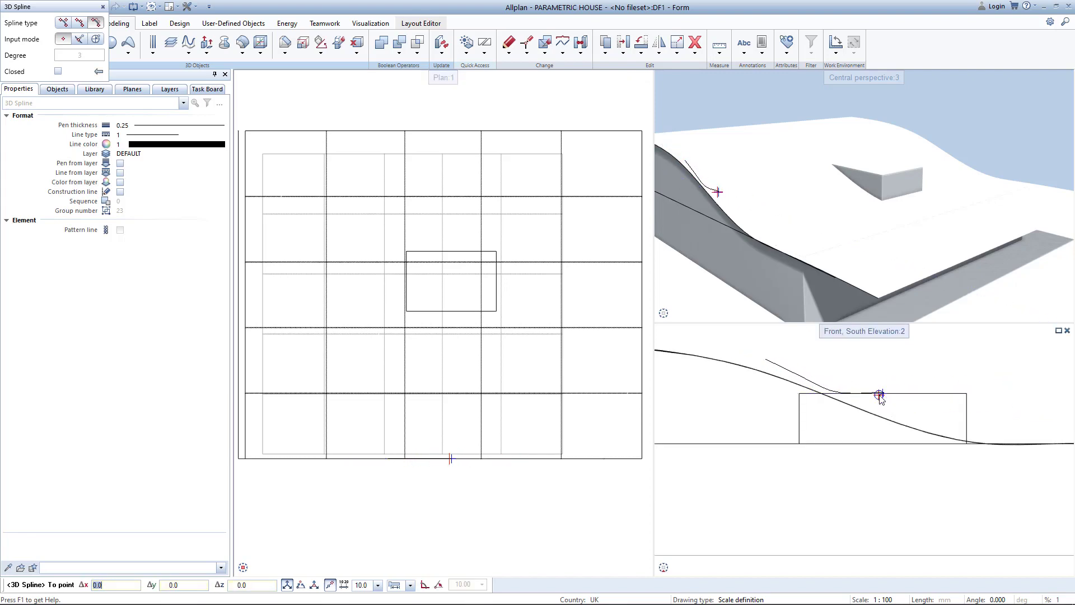
pyautogui.click(988, 394)
pyautogui.press('Escape')
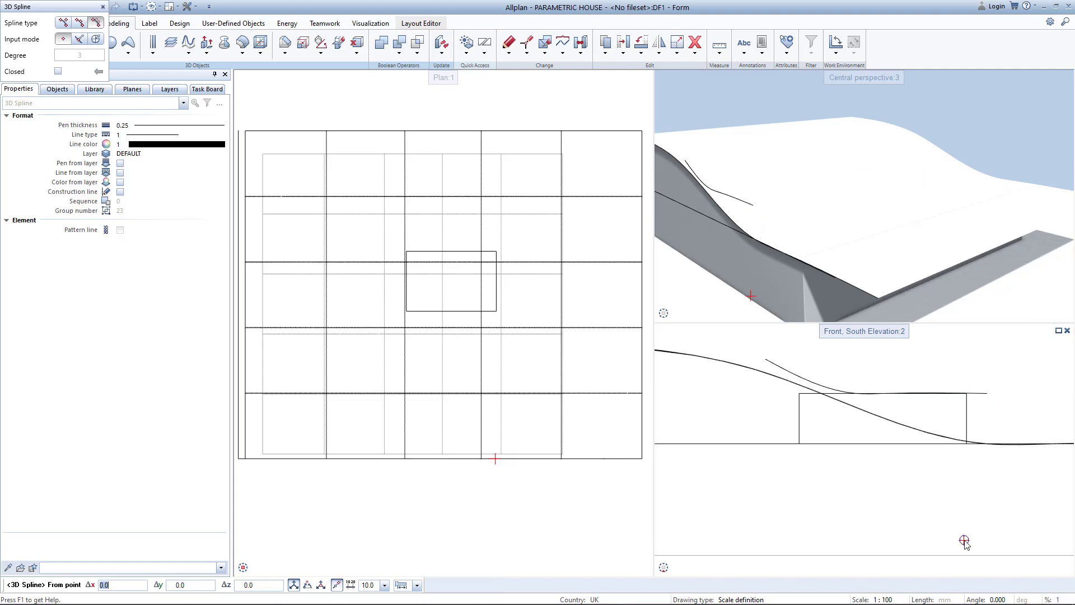
pyautogui.press('Escape')
# Extend the 3D spline's downhill end further past the building box and shift its inner point horizontally along the box's top
pyautogui.click(985, 394)
pyautogui.moveTo(986, 394); pyautogui.dragTo(1007, 393)
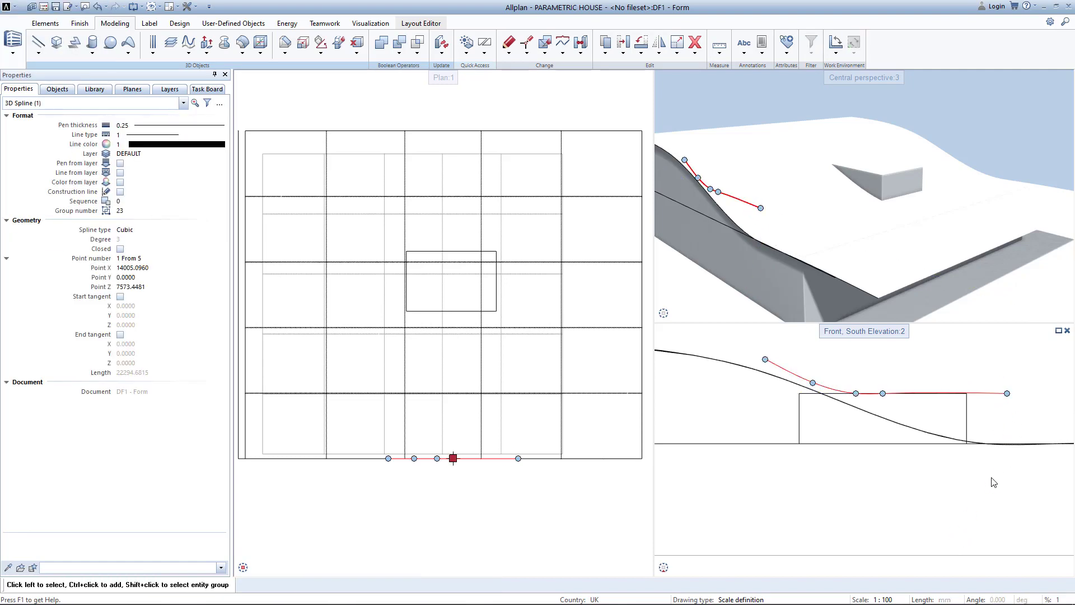
pyautogui.click(883, 394)
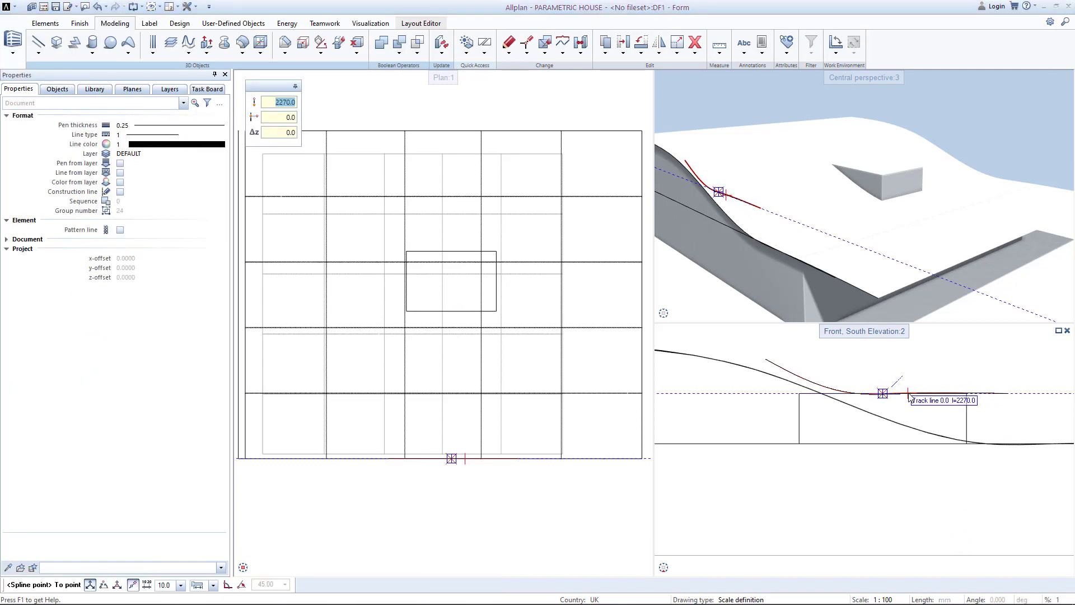
pyautogui.click(897, 394)
pyautogui.click(910, 456)
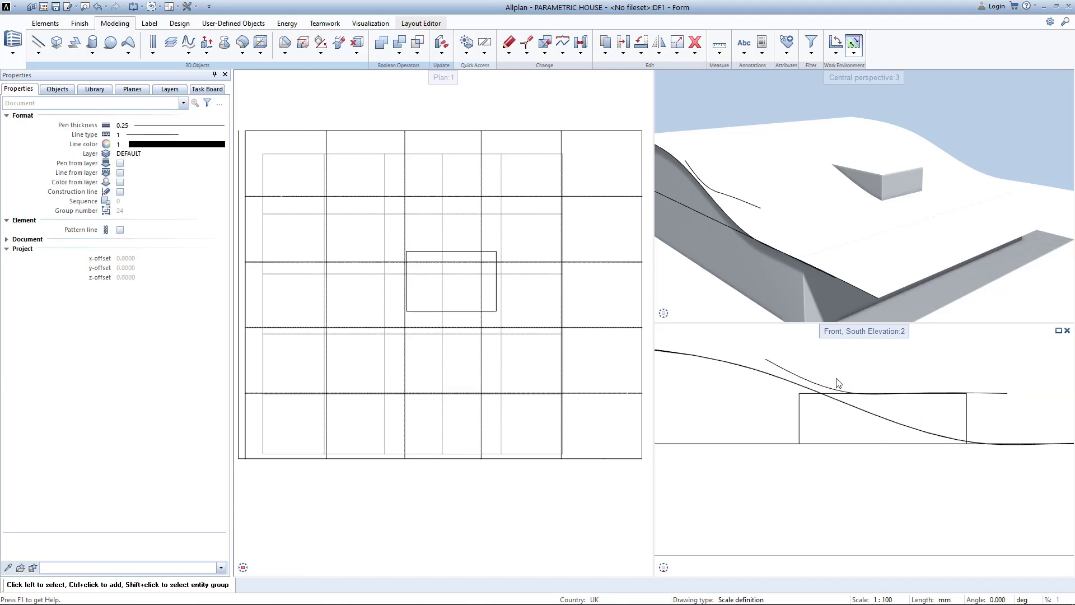
# Stretch the building box's top upwards in the front elevation, well above the first spline
pyautogui.rightClick(797, 376)
pyautogui.rightClick(796, 376)
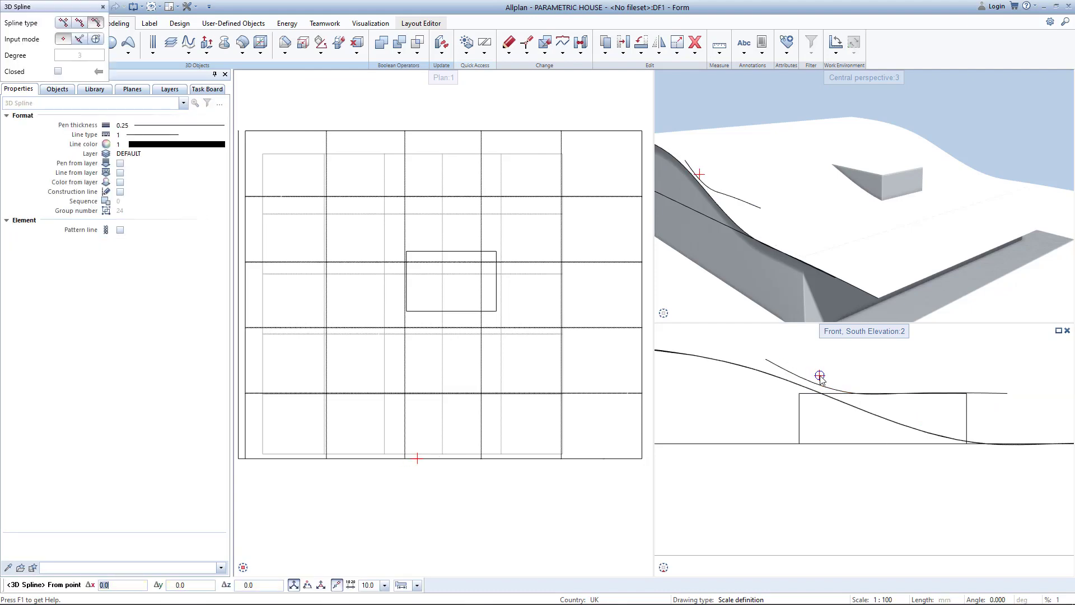
pyautogui.moveTo(975, 344); pyautogui.dragTo(947, 359, button='middle')
pyautogui.press('Escape')
pyautogui.click(939, 420)
pyautogui.click(855, 407)
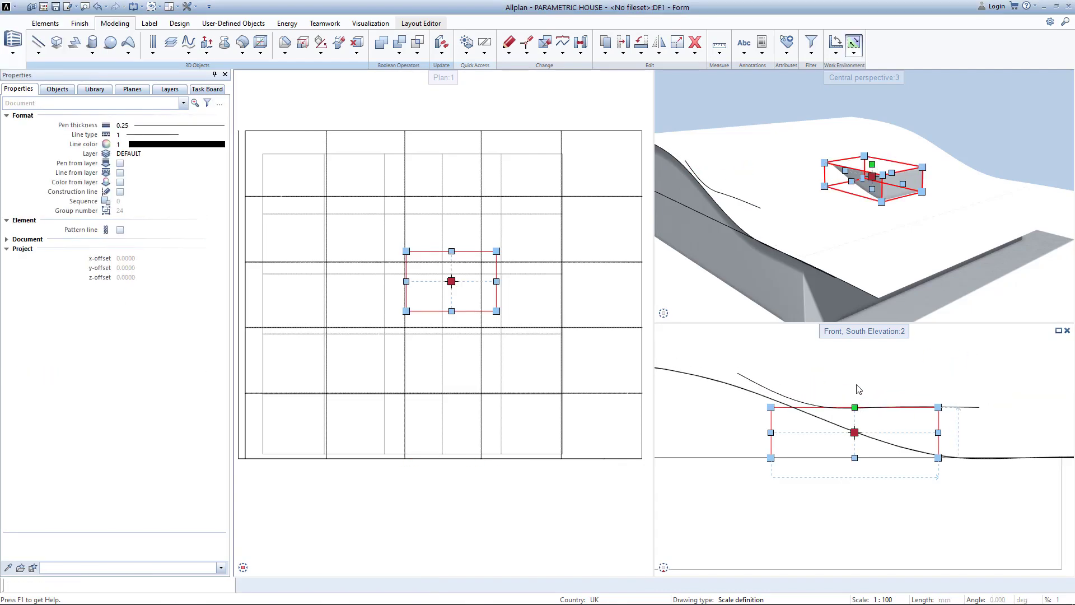
pyautogui.click(855, 368)
pyautogui.press('Escape')
pyautogui.press('Escape')
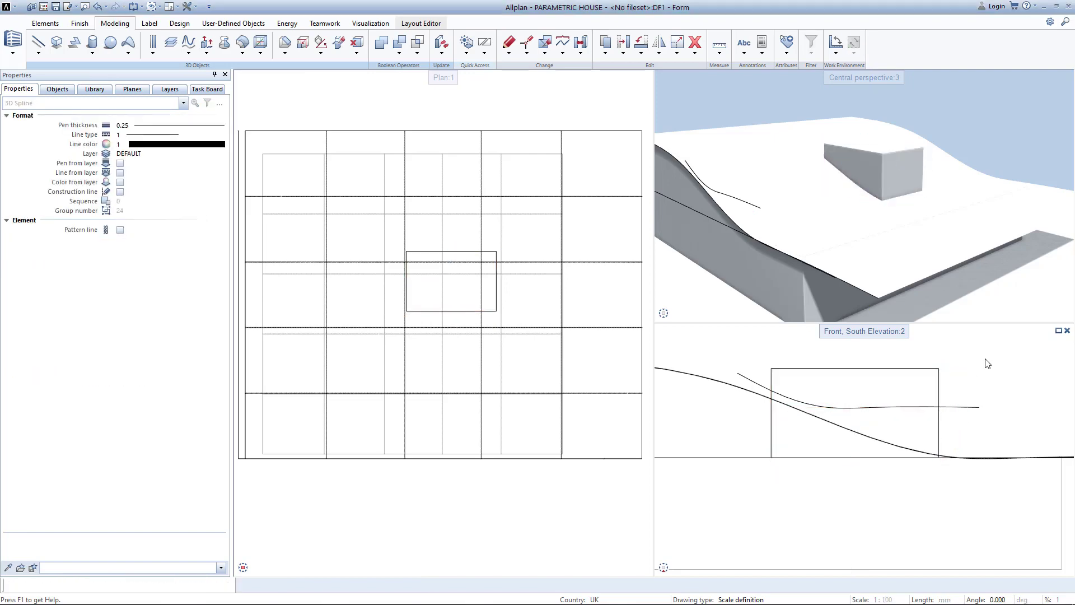
# Draw a second 3D spline along the raised box top, curving upwards past the downhill side, and pull that end further outwards
pyautogui.moveTo(971, 355); pyautogui.dragTo(959, 381, button='middle')
pyautogui.click(974, 369)
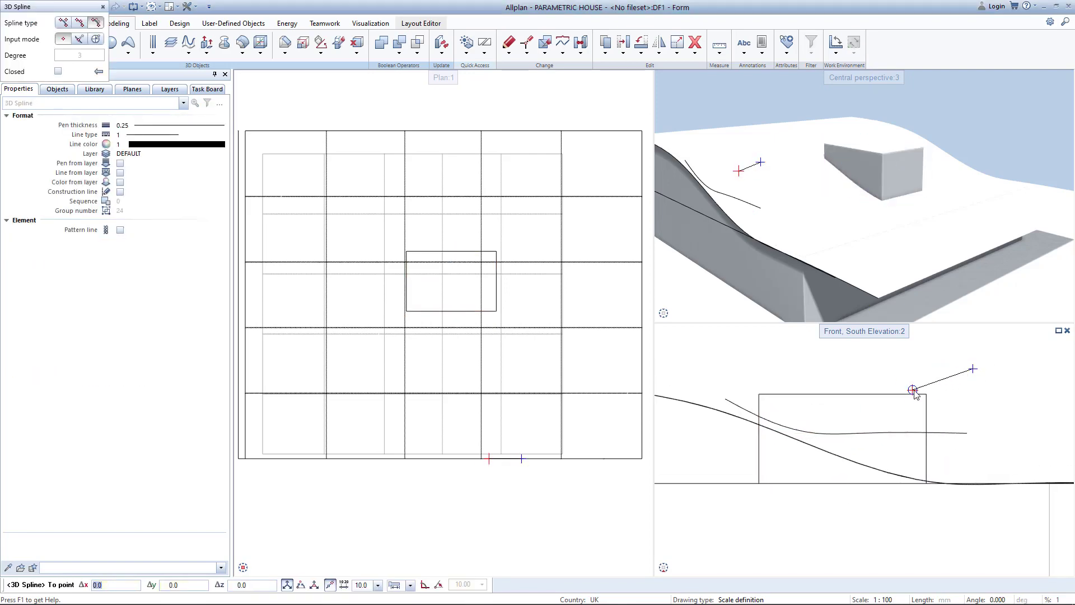
pyautogui.click(909, 395)
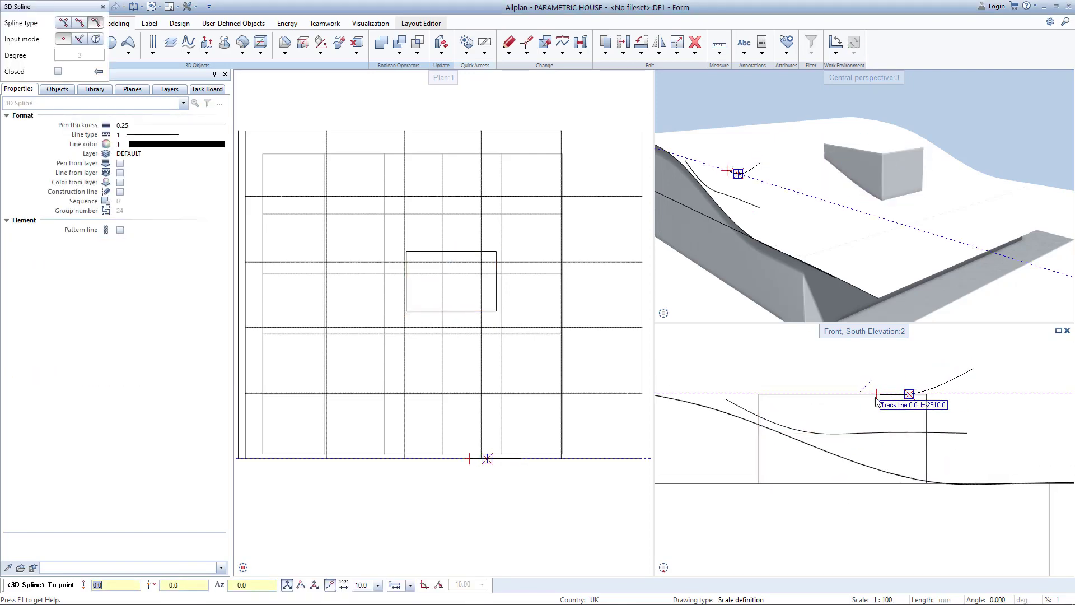
pyautogui.click(749, 394)
pyautogui.press('Escape')
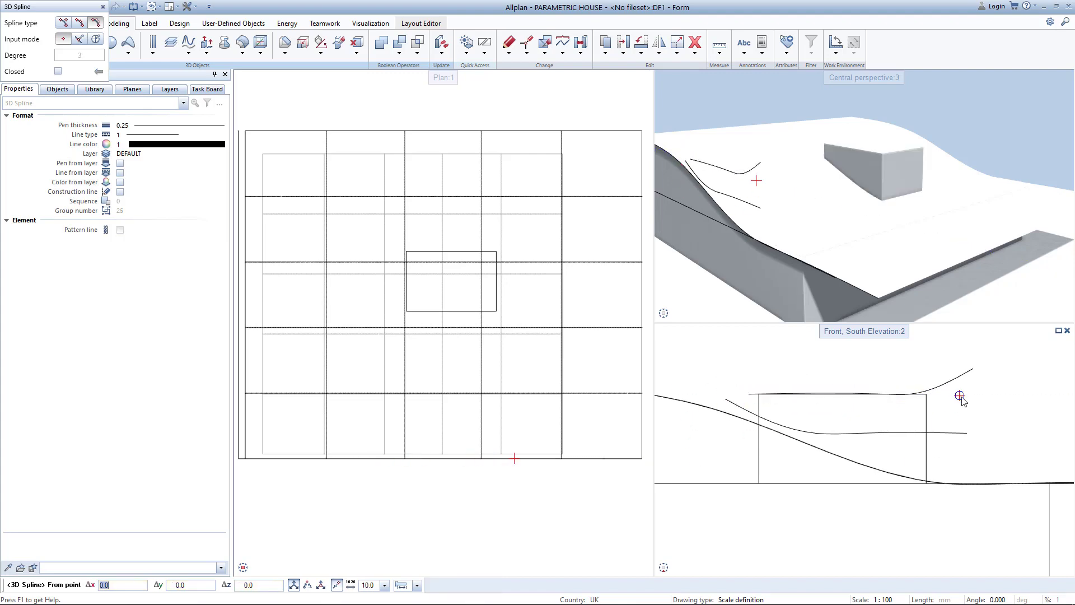
pyautogui.press('Escape')
pyautogui.click(971, 371)
pyautogui.click(991, 373)
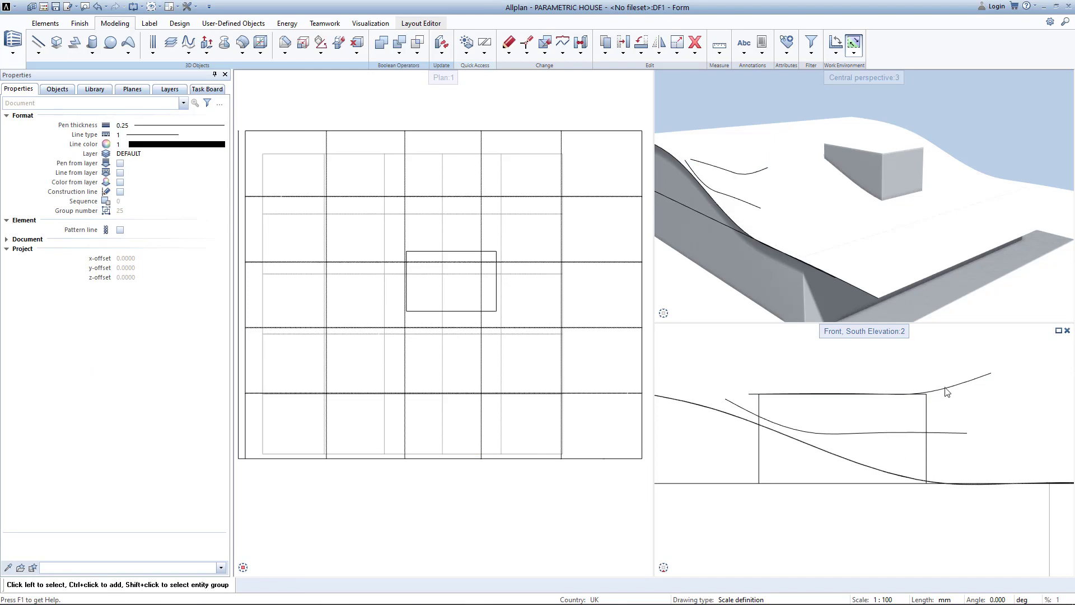
# Raise the building box's top to about 11500 and draw a third, arched 3D spline across it in the front elevation
pyautogui.click(925, 414)
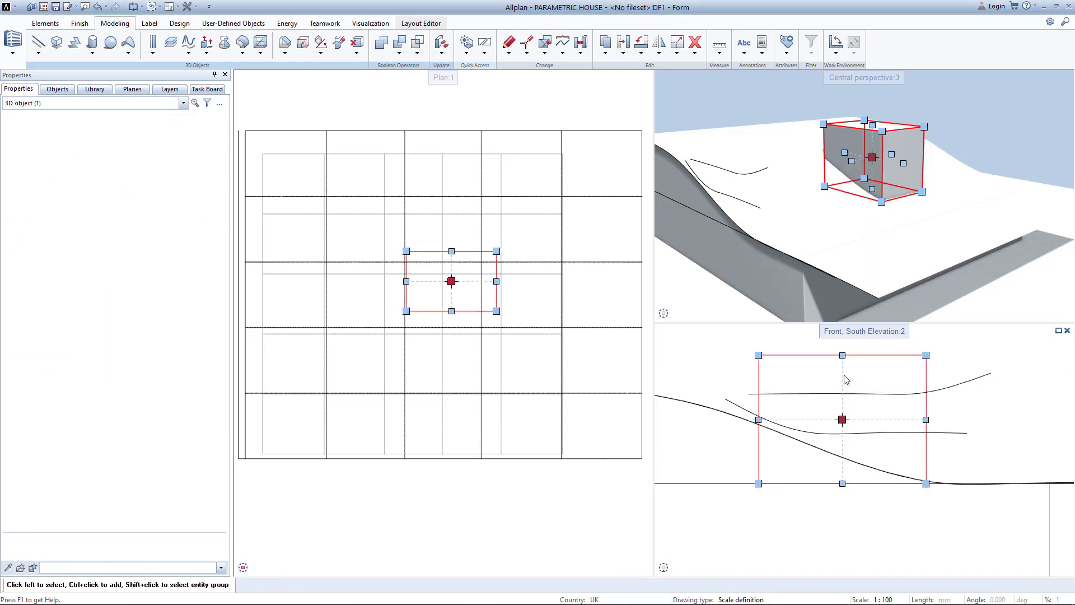
pyautogui.click(39, 52)
pyautogui.click(45, 74)
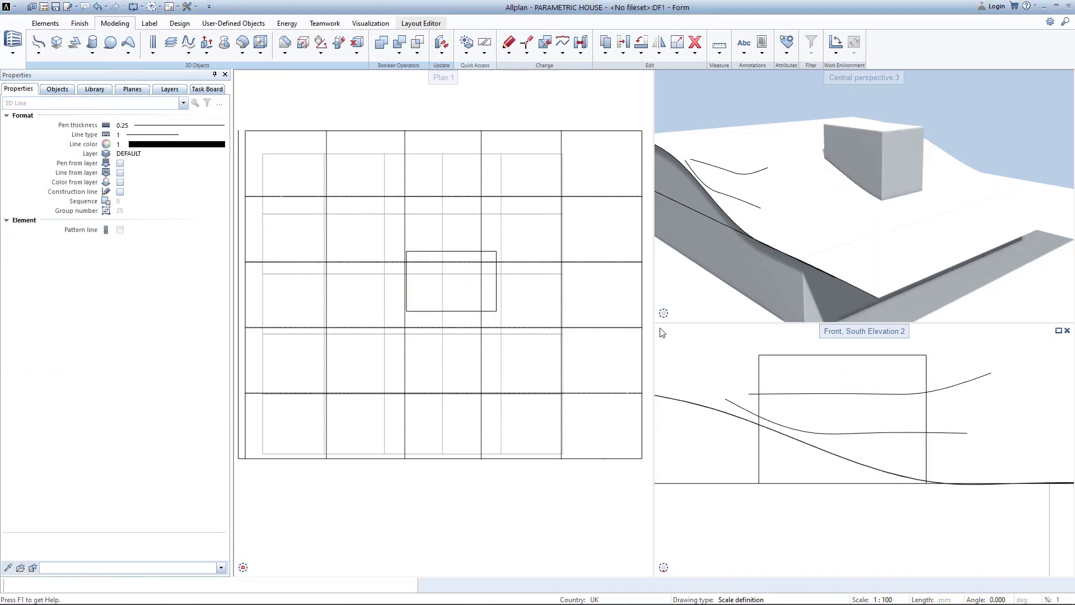
pyautogui.moveTo(763, 361); pyautogui.dragTo(789, 385, button='middle')
pyautogui.click(816, 395)
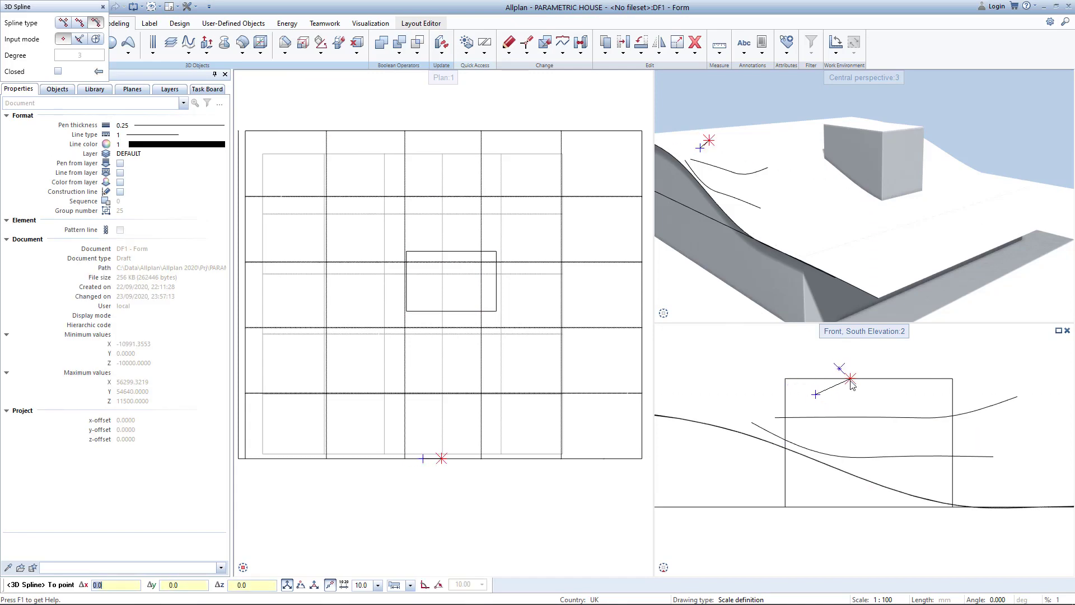
pyautogui.click(962, 386)
pyautogui.press('Escape')
pyautogui.press('Escape')
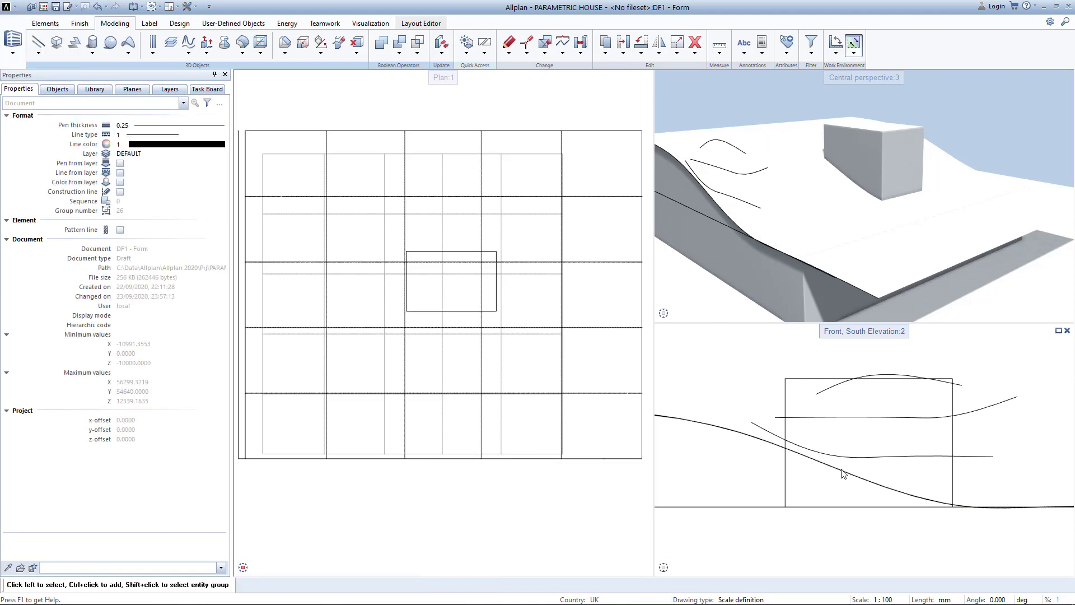
# Extrude the arched uppermost spline along the straight path line beside the terrain
pyautogui.scroll(-2, 913, 476)
pyautogui.click(207, 46)
pyautogui.click(238, 74)
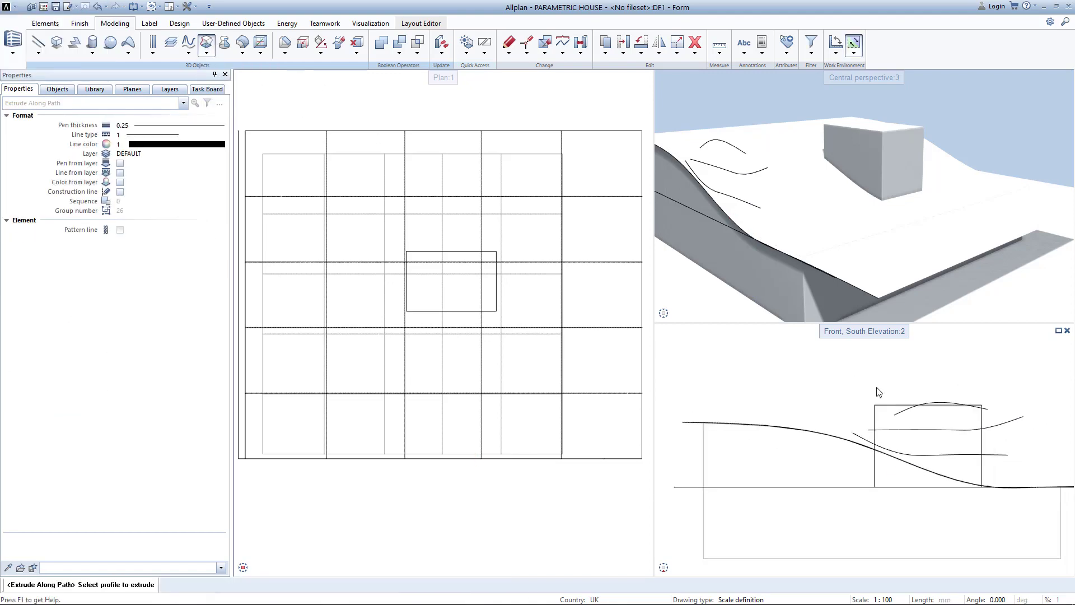
pyautogui.click(241, 402)
pyautogui.press('Escape')
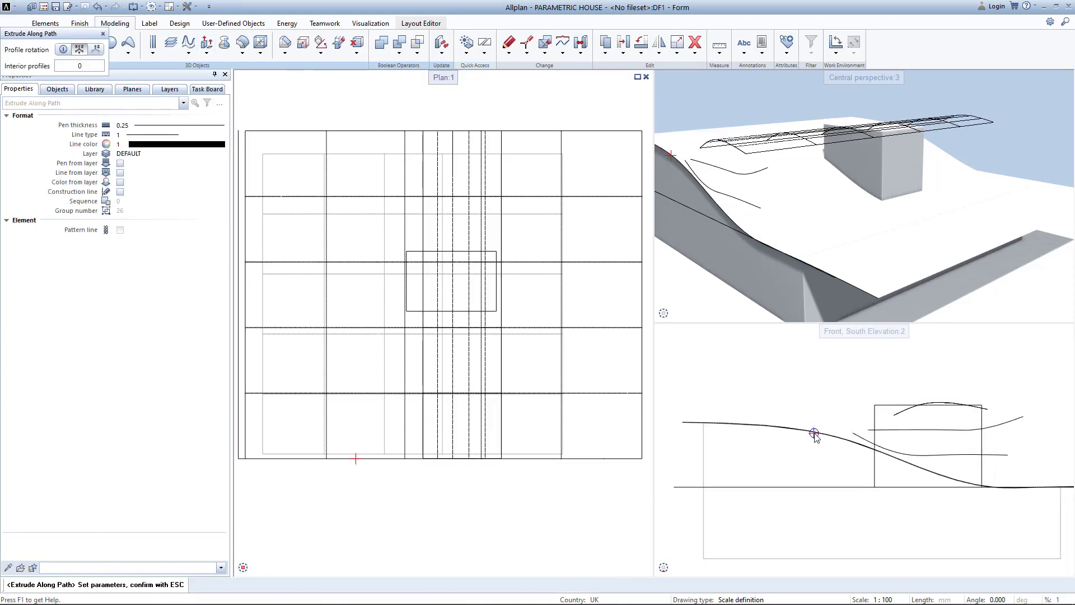
pyautogui.press('Escape')
# Extrude the middle spline along the same straight path line with Extrude Along Path
pyautogui.click(207, 54)
pyautogui.click(224, 79)
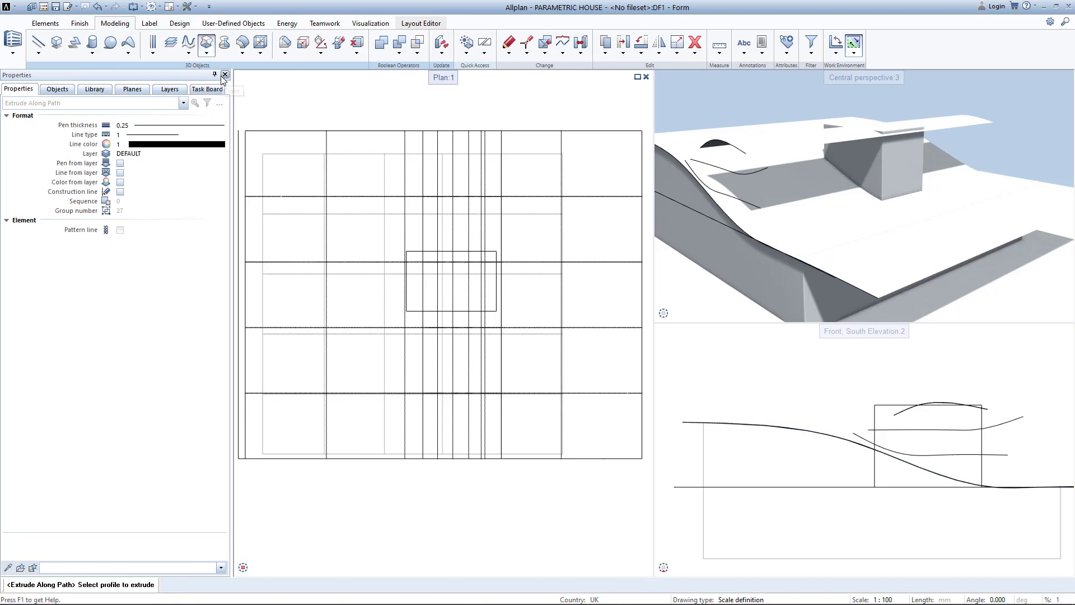
pyautogui.click(966, 430)
pyautogui.click(239, 383)
pyautogui.press('Escape')
pyautogui.press('Escape')
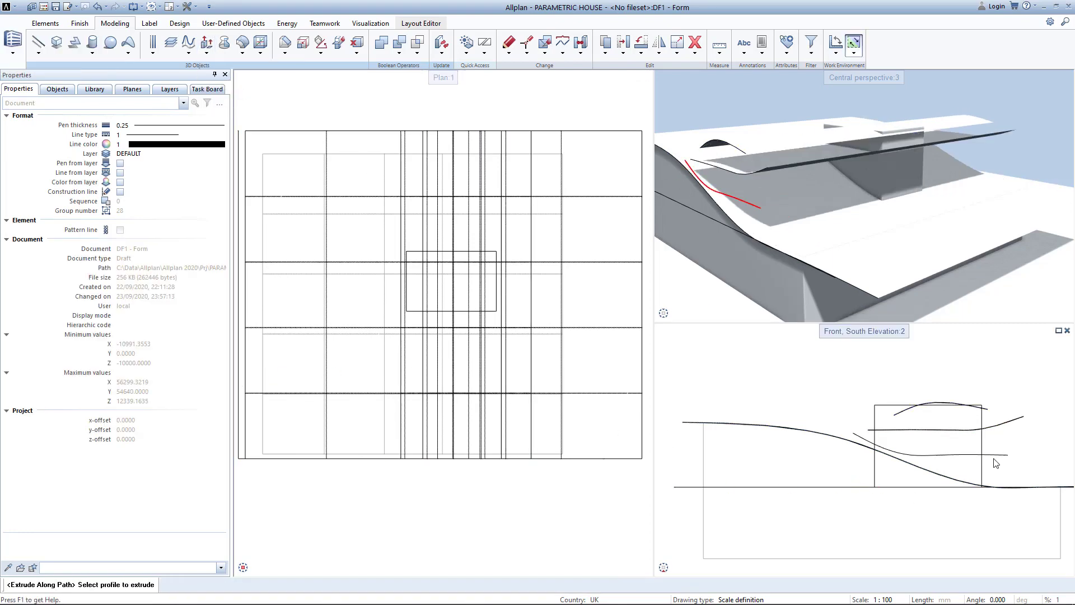
# Extrude the lowest spline along the same straight path line to form the third curved surface
pyautogui.click(992, 455)
pyautogui.click(239, 412)
pyautogui.press('Escape')
pyautogui.press('Escape')
pyautogui.press('Escape')
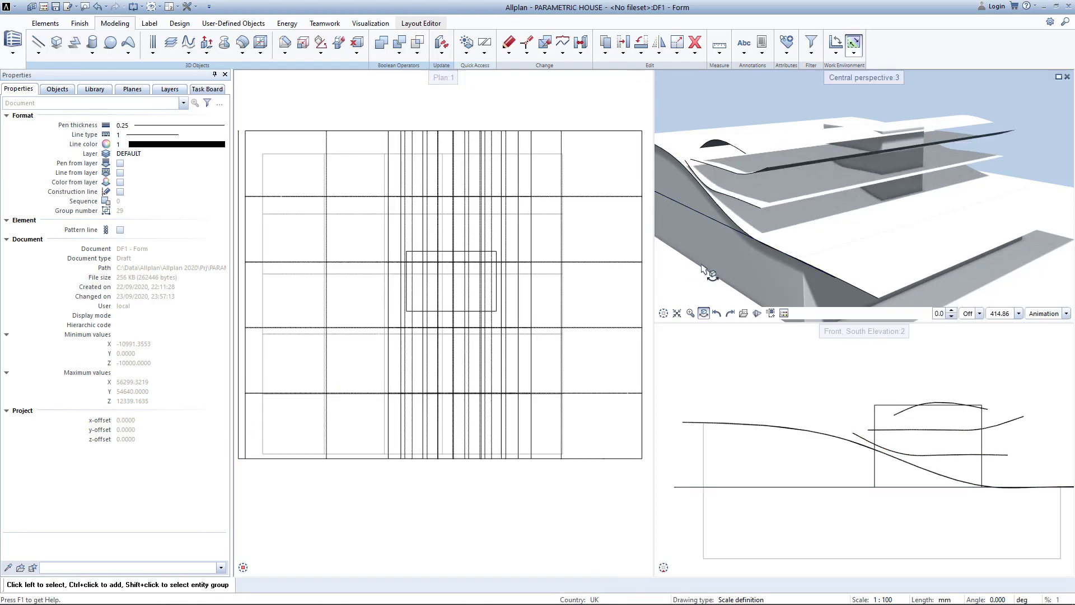
# Lengthen the building box in plan by stretching both of its short-direction edges outwards along the slope's width
pyautogui.doubleClick(883, 77)
pyautogui.moveTo(661, 384); pyautogui.dragTo(674, 386)
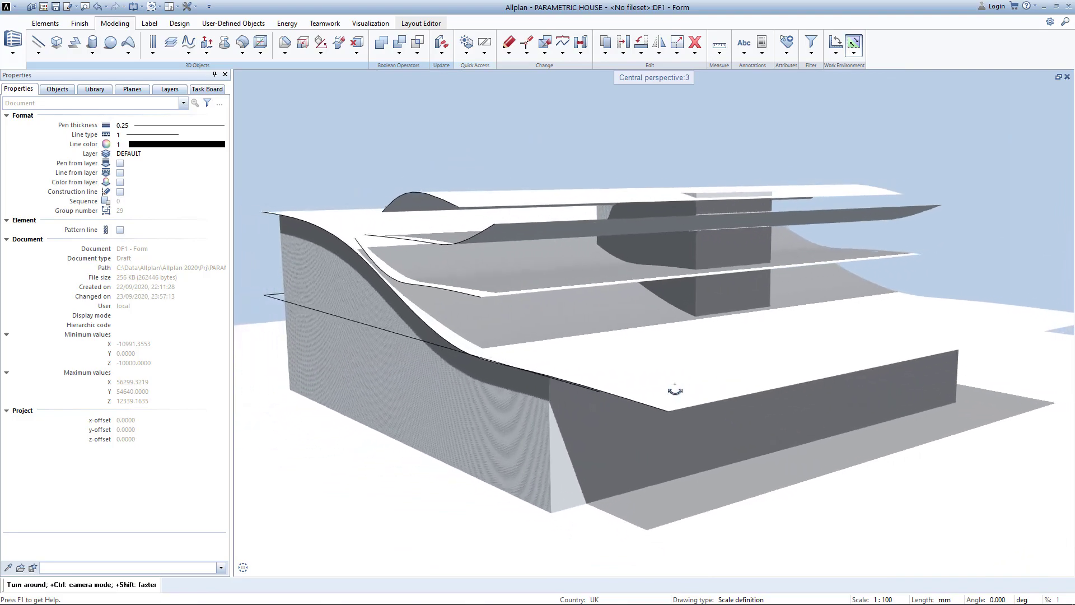
pyautogui.doubleClick(688, 78)
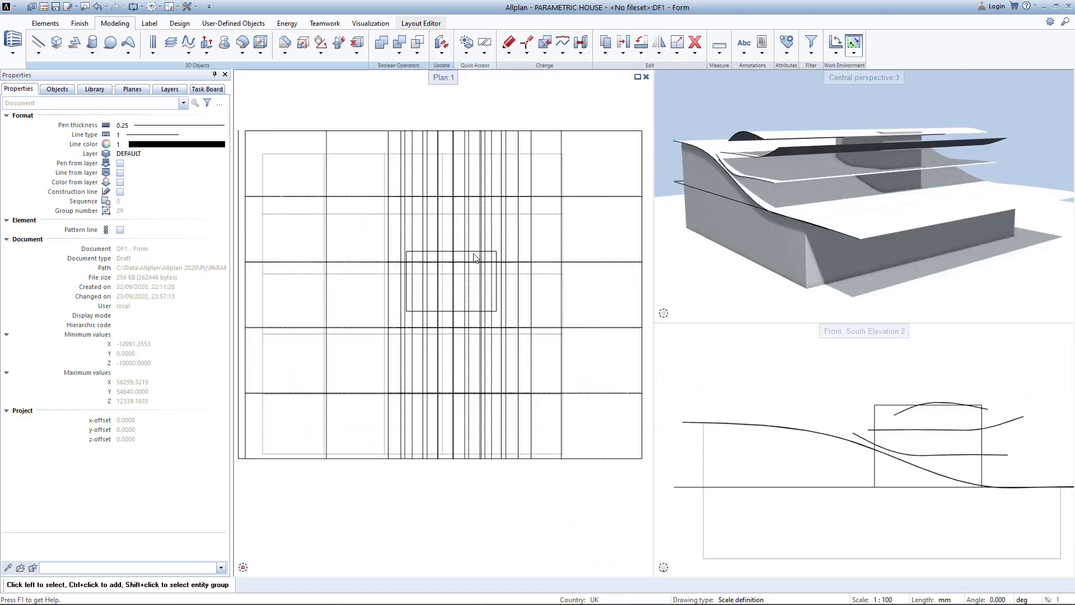
pyautogui.click(480, 257)
pyautogui.click(452, 252)
pyautogui.click(450, 214)
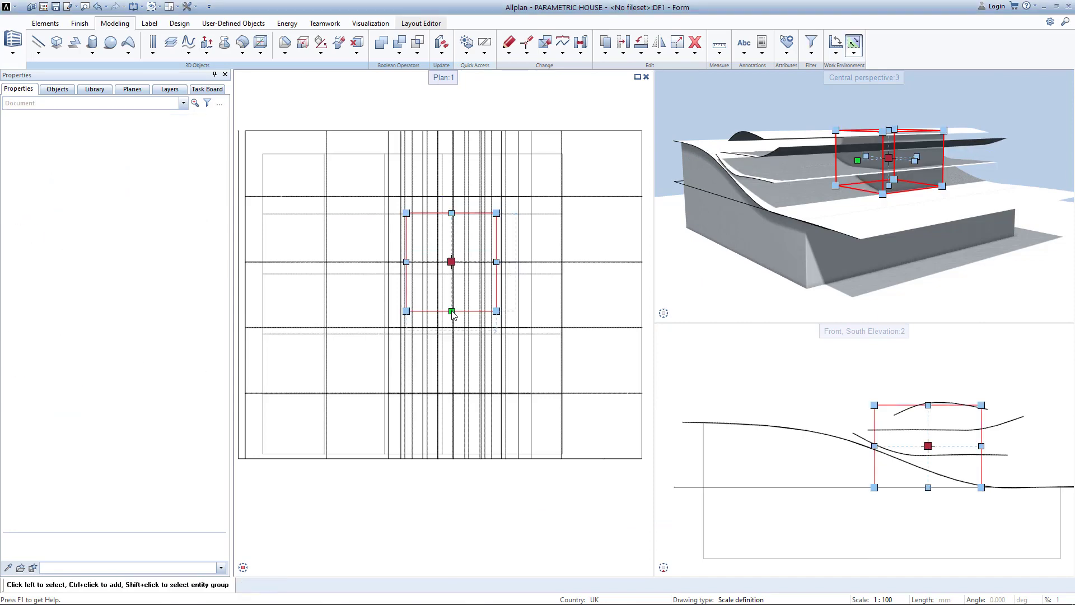
pyautogui.click(451, 311)
pyautogui.click(451, 371)
# Set the building box's plan dimensions to 25000 in Y and 20000 in X
pyautogui.click(517, 303)
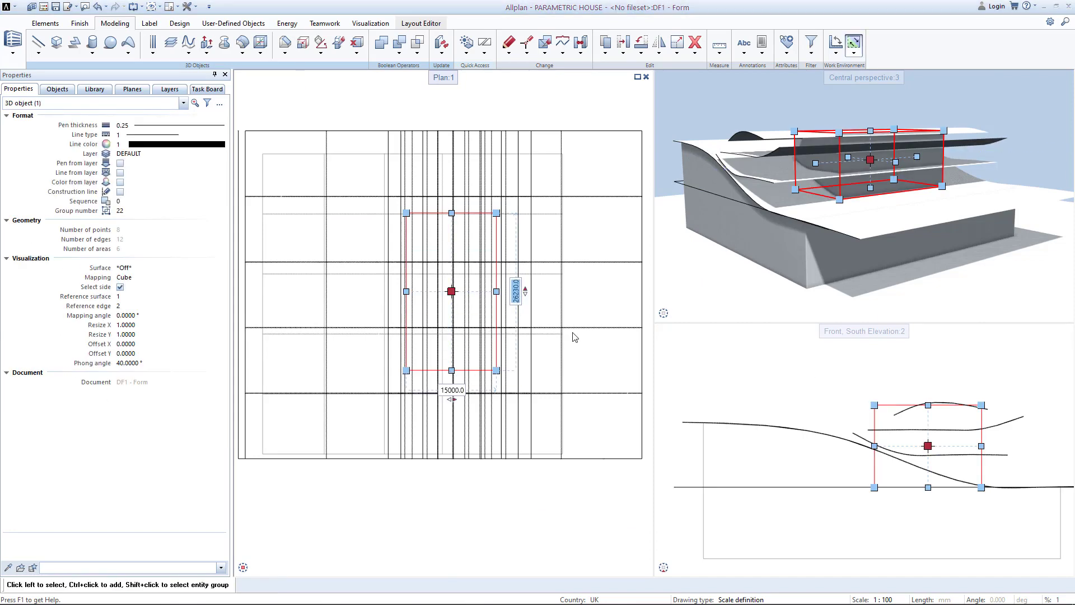
pyautogui.write('25000')
pyautogui.press('Return')
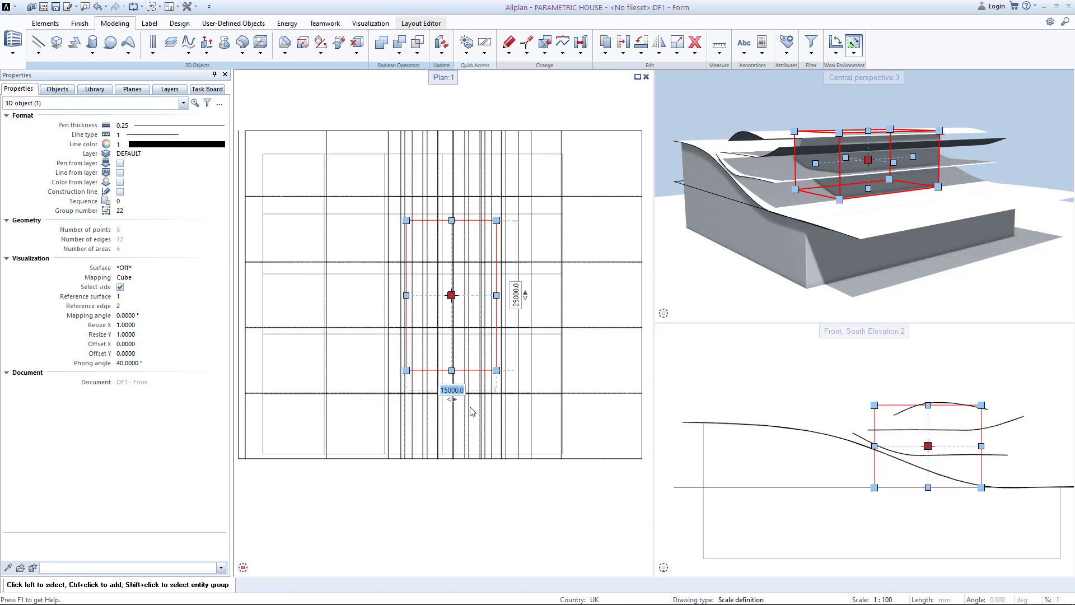
pyautogui.write('20000')
pyautogui.press('Return')
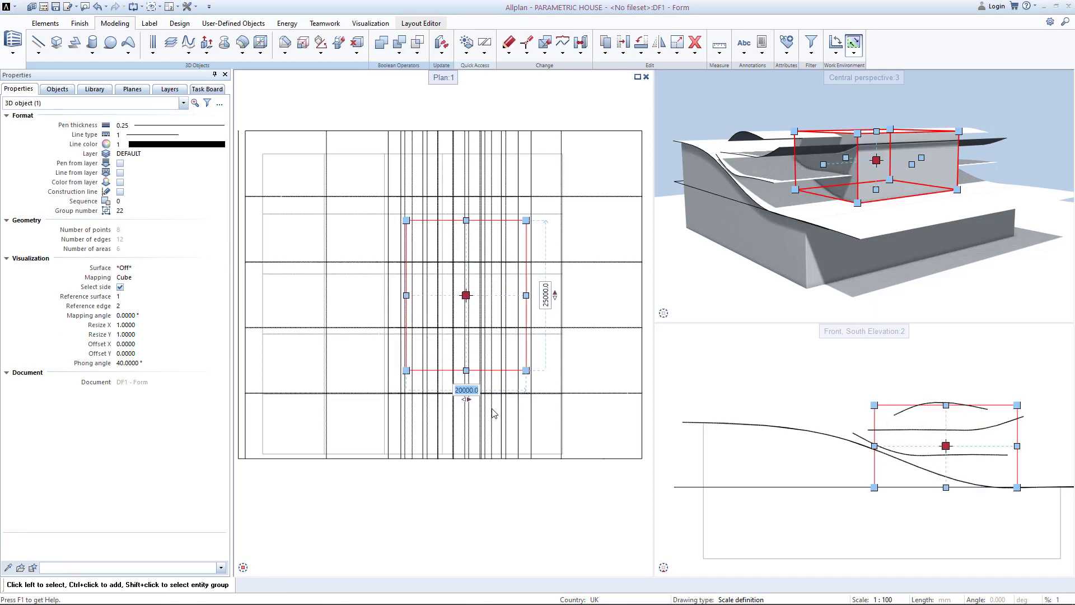
pyautogui.press('Escape')
# Move the building box horizontally towards the slope in plan and undo the extra move made after it
pyautogui.click(485, 370)
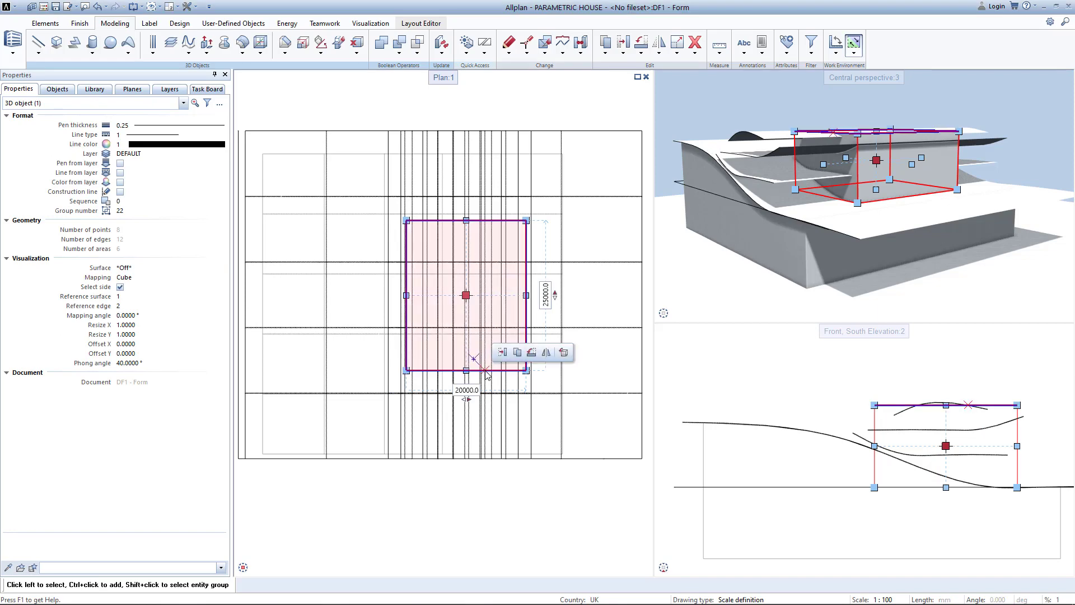
pyautogui.click(478, 364)
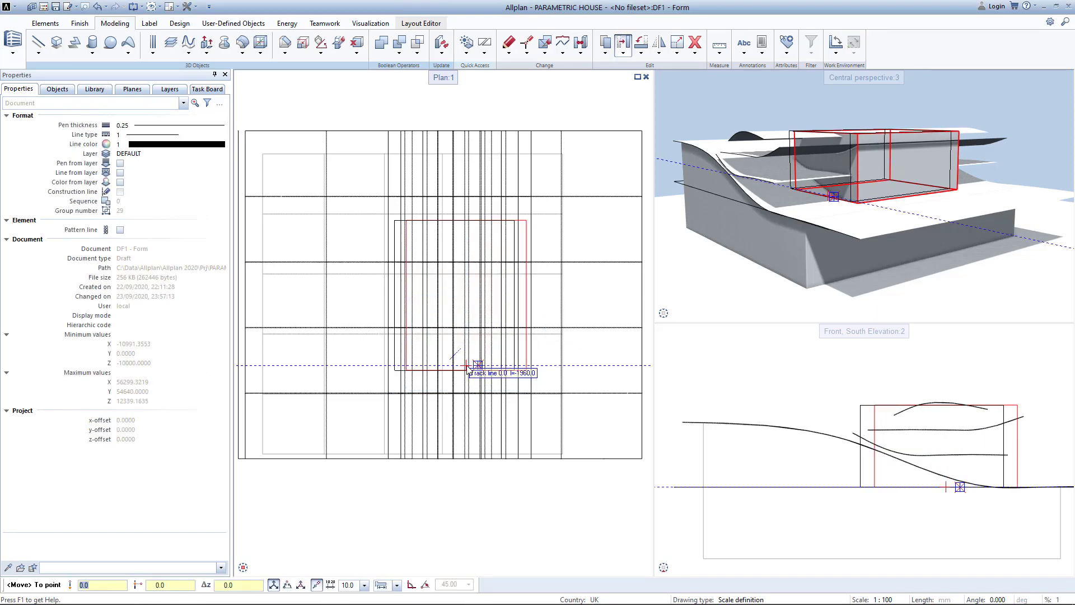
pyautogui.click(473, 372)
pyautogui.click(471, 370)
pyautogui.click(466, 370)
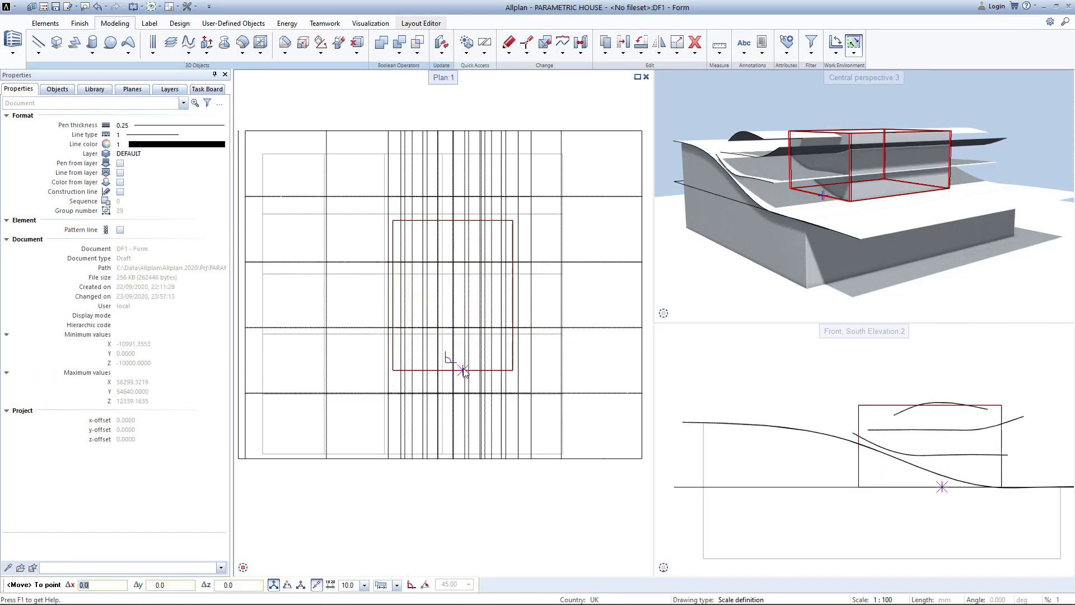
pyautogui.click(455, 369)
pyautogui.hotkey('ctrl', 'z')
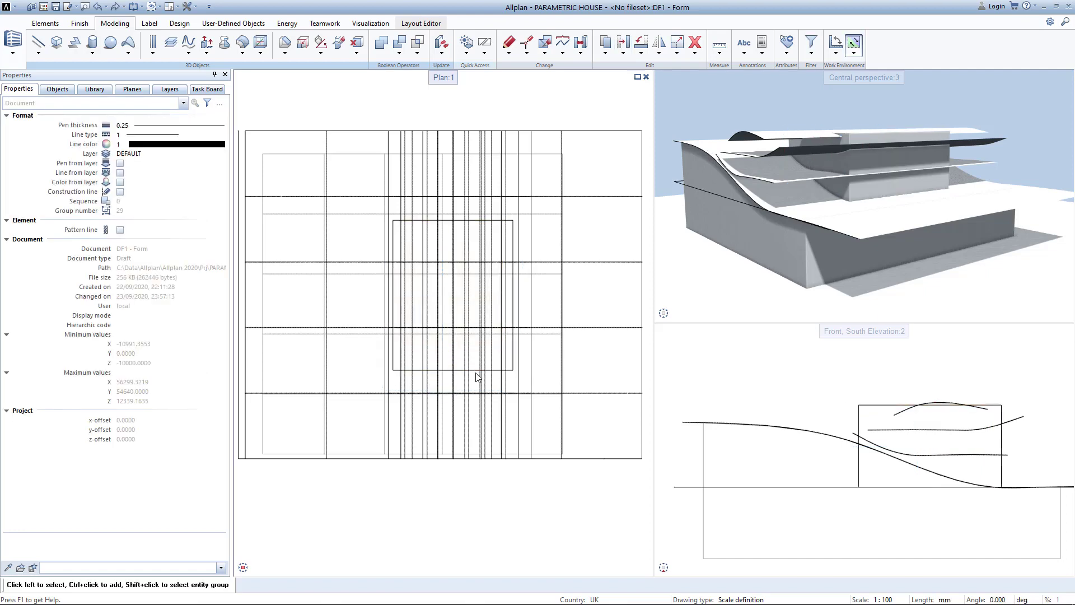
# Make drawing file 2 Site editable and subtract the building box from the terrain solid while retaining the box
pyautogui.doubleClick(552, 103)
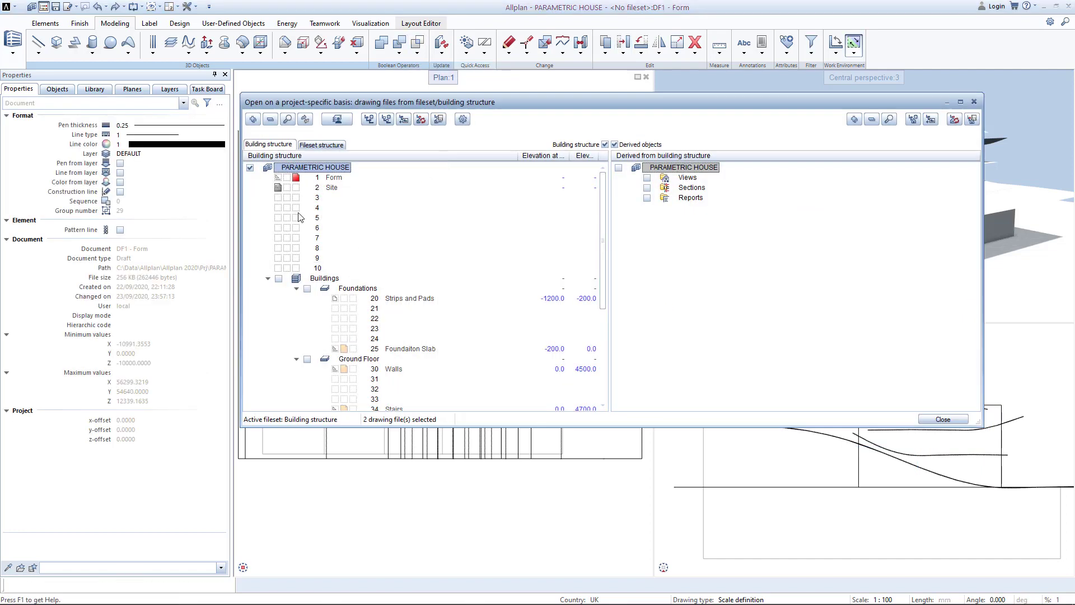
pyautogui.doubleClick(323, 184)
pyautogui.click(399, 54)
pyautogui.click(442, 66)
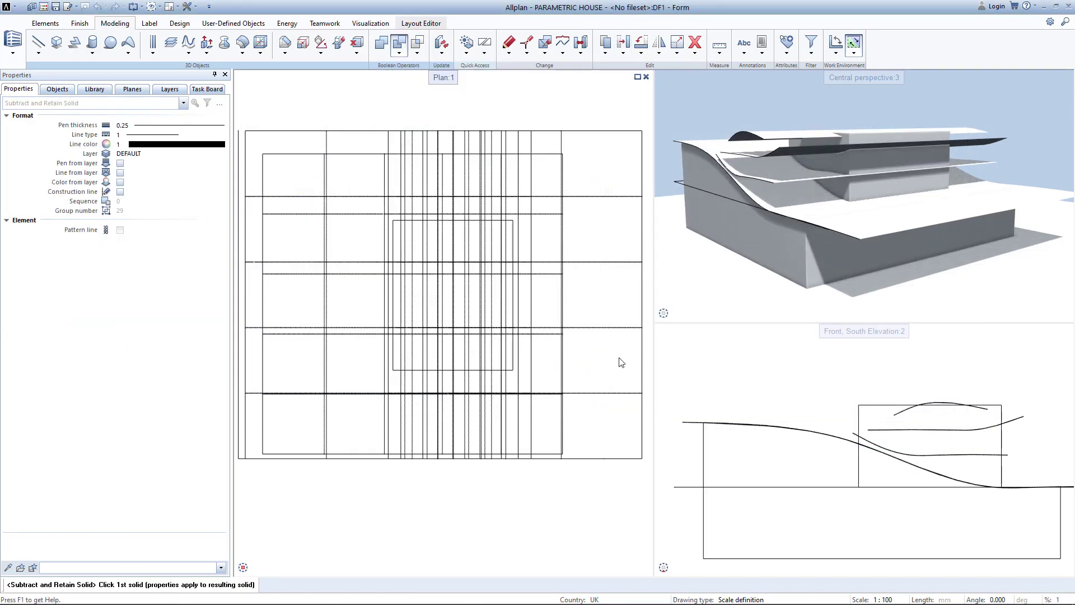
pyautogui.click(859, 414)
pyautogui.click(862, 411)
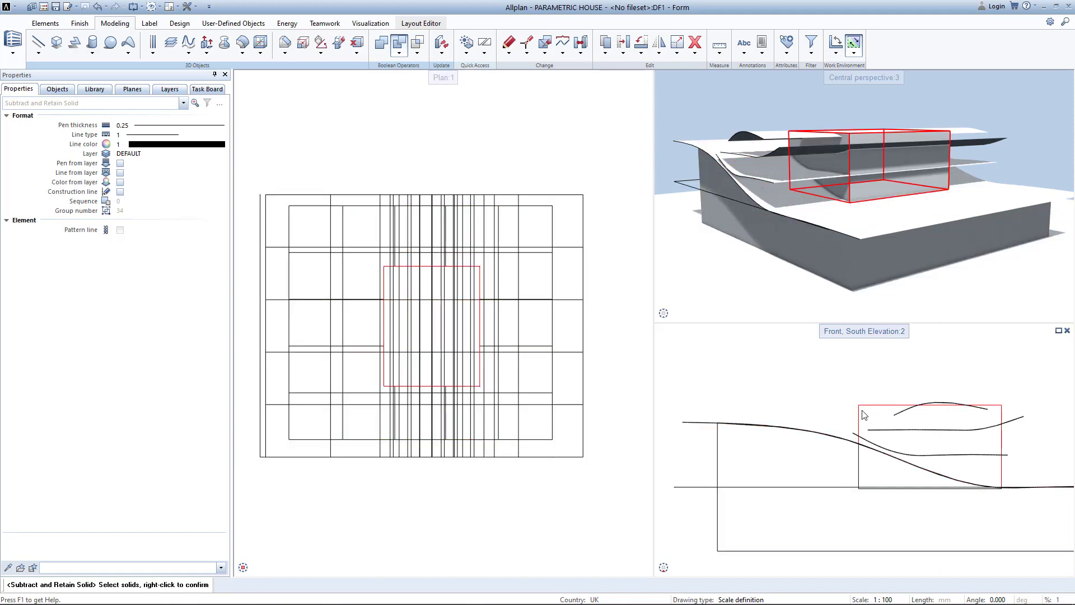
# Delete the retained building box and make drawing file 2 Site current
pyautogui.press('Escape')
pyautogui.click(862, 411)
pyautogui.press('Escape')
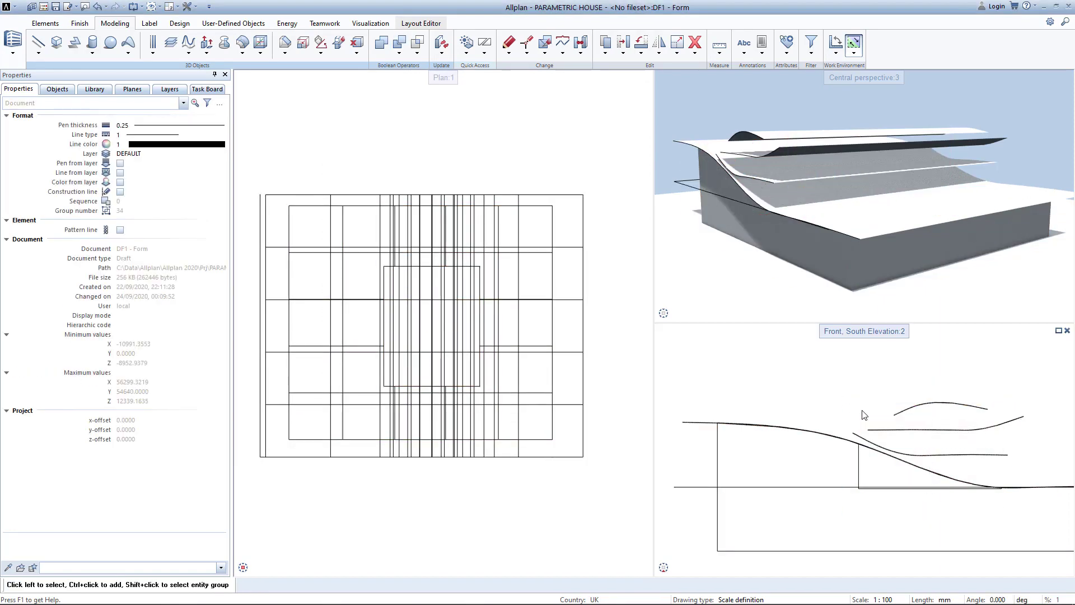
pyautogui.click(804, 509)
pyautogui.press('Escape')
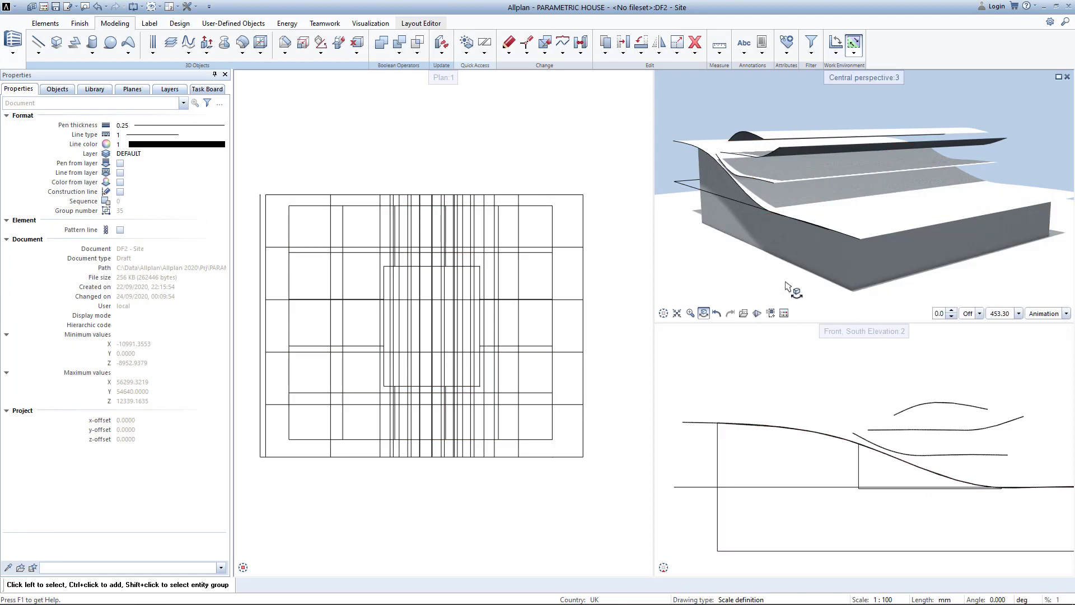
pyautogui.moveTo(788, 284)
pyautogui.keyDown('ctrl'); pyautogui.mouseDown()
pyautogui.moveTo(798, 290)
pyautogui.moveTo(799, 271)
pyautogui.mouseUp(); pyautogui.keyUp('ctrl')
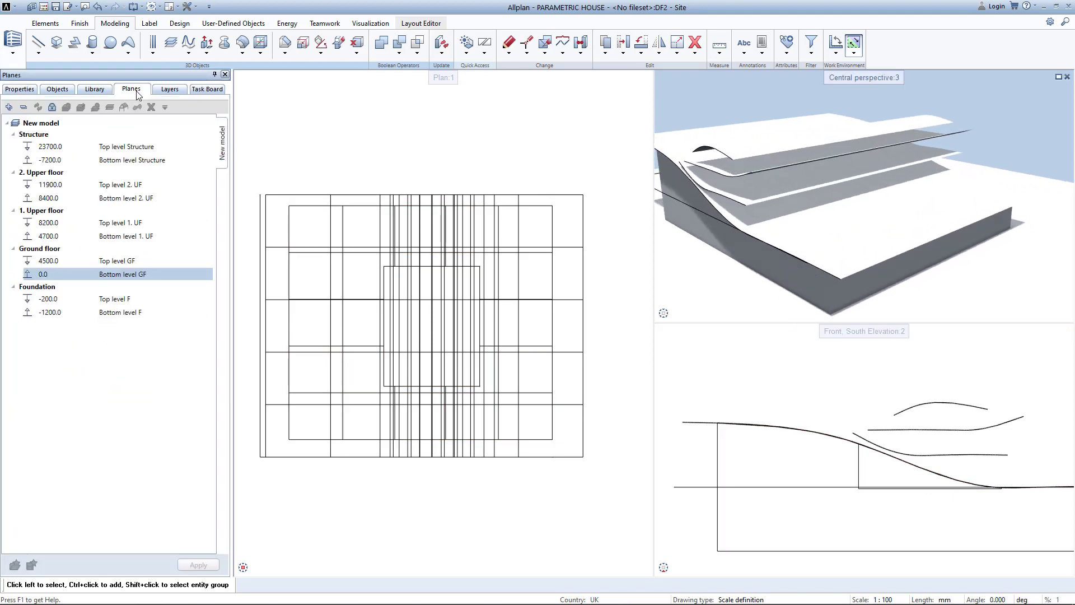
# Make drawing file 1 Form current and set drawing file 2 Site as a passive background file
pyautogui.click(803, 232)
pyautogui.press('Escape')
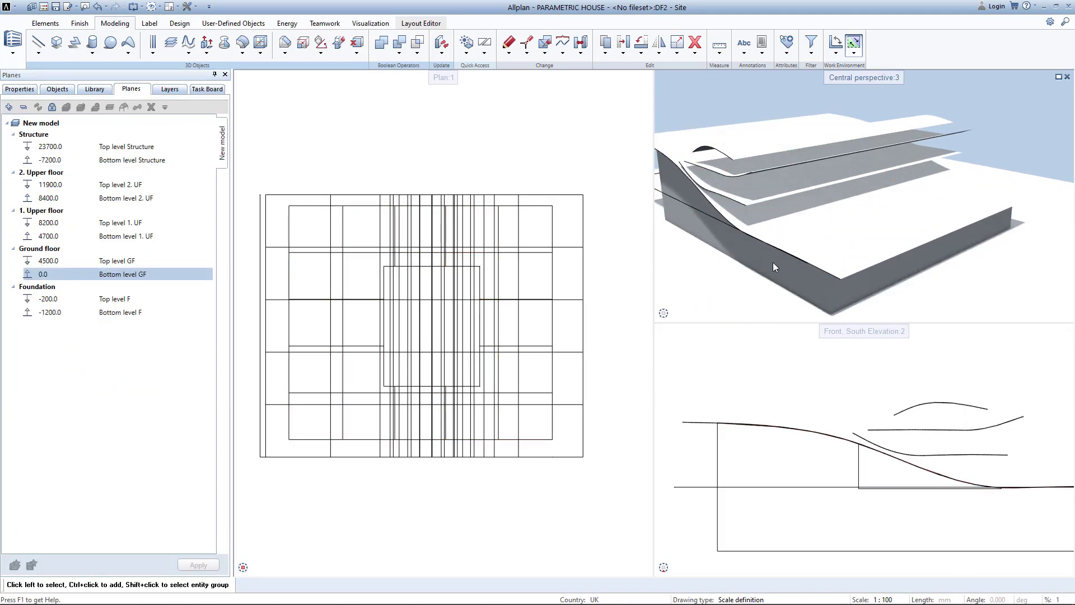
pyautogui.doubleClick(692, 87)
pyautogui.click(277, 187)
pyautogui.click(297, 178)
pyautogui.doubleClick(298, 178)
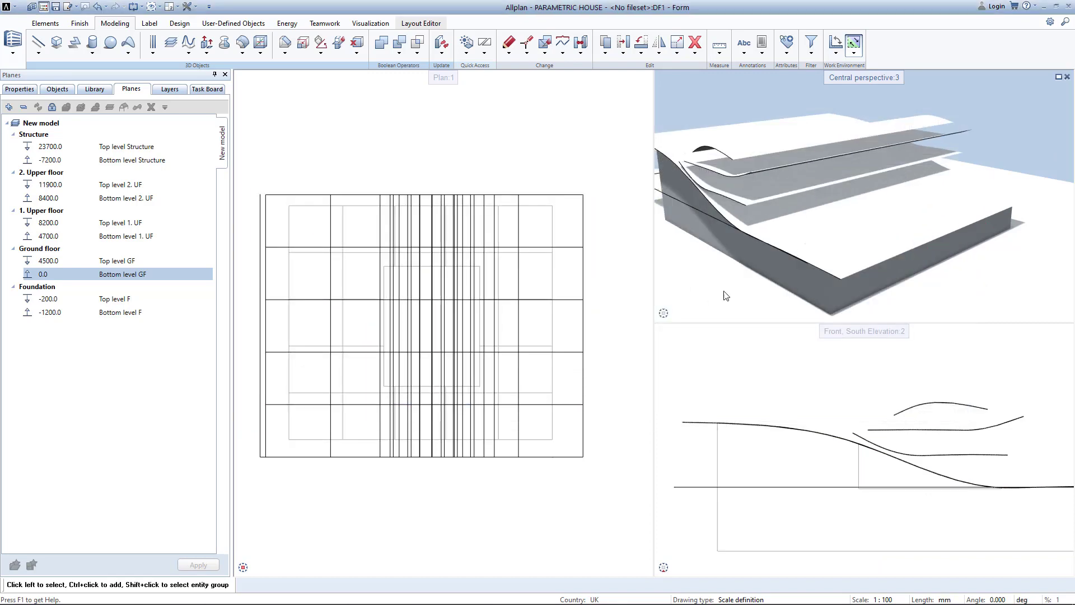
# Convert the sloped terrain 3D surface to a reference surface named Ground_plane
pyautogui.rightClick(824, 236)
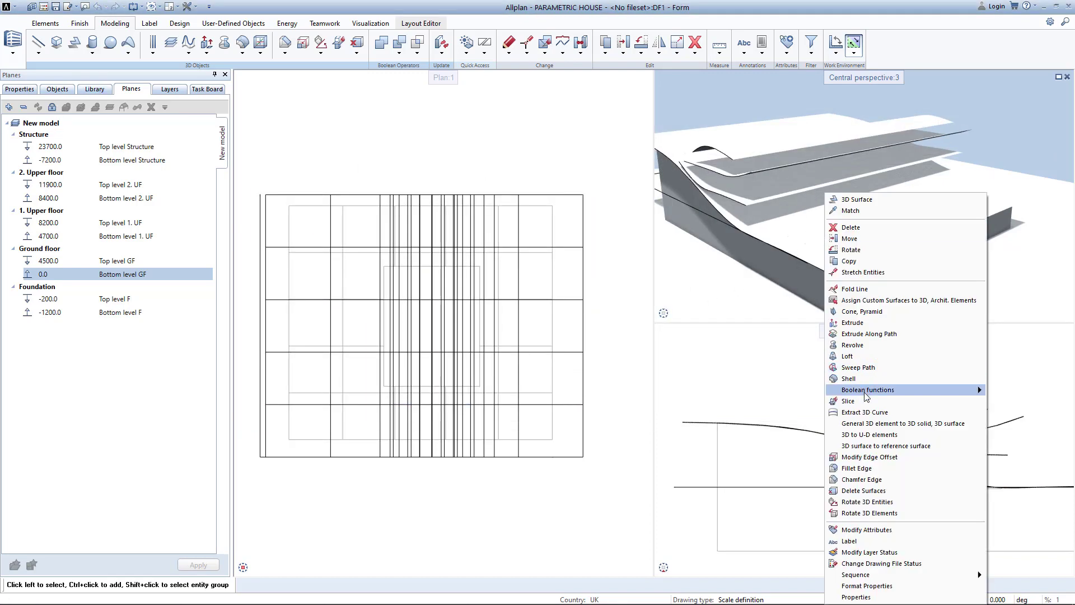
pyautogui.click(820, 249)
pyautogui.rightClick(834, 254)
pyautogui.click(893, 457)
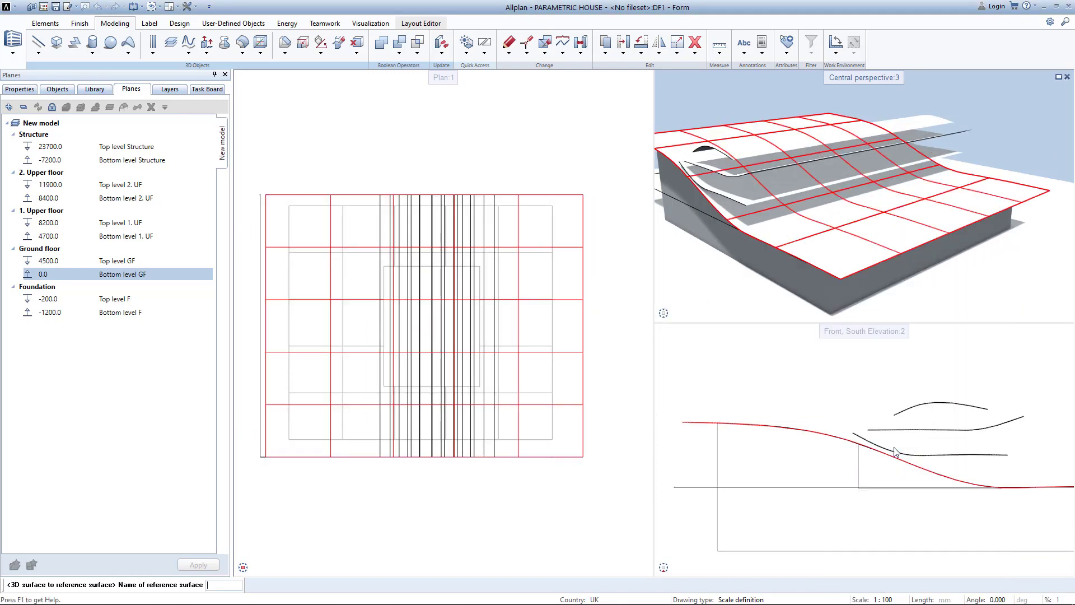
pyautogui.write('Ground_plane')
pyautogui.press('Return')
# Convert the lowest and middle curved surfaces above the terrain to reference surfaces named Roof_GF and Roof_1F
pyautogui.click(789, 195)
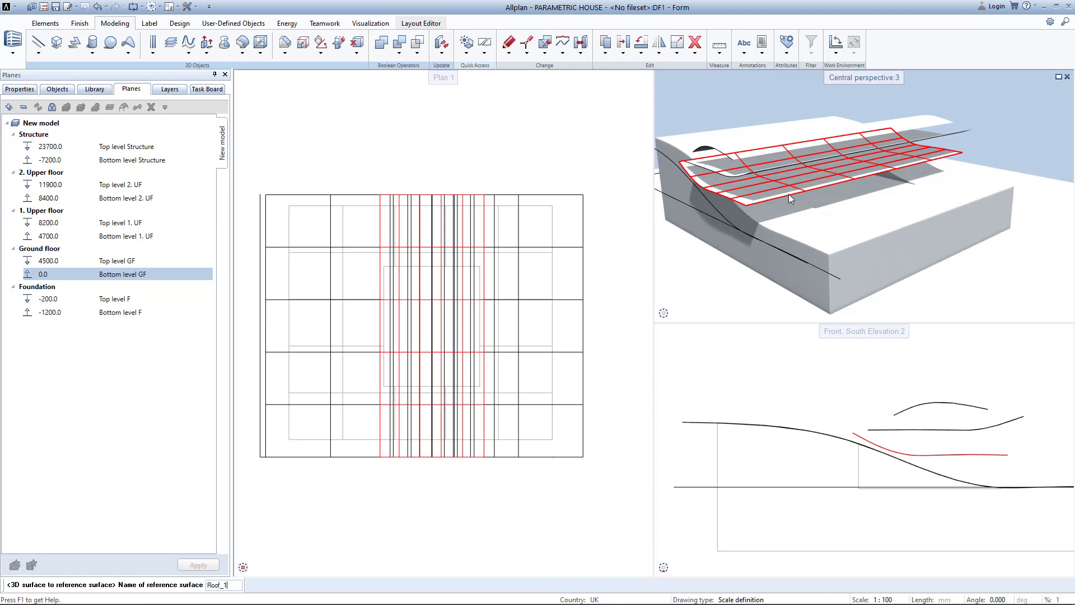
pyautogui.write('Roof')
pyautogui.press('Return')
pyautogui.click(728, 172)
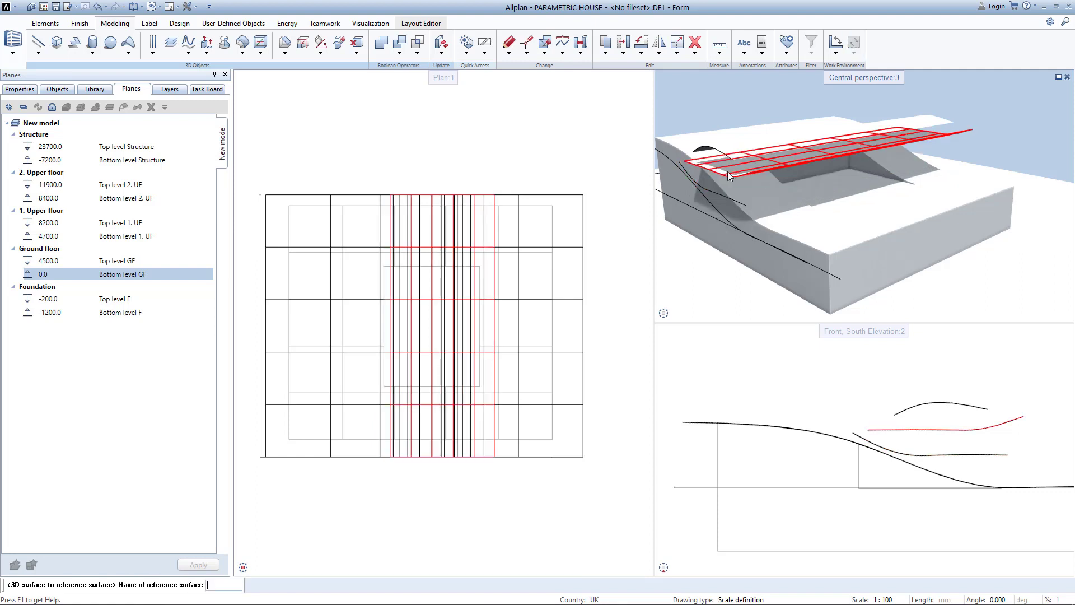
pyautogui.write('Roof_1F')
pyautogui.press('Return')
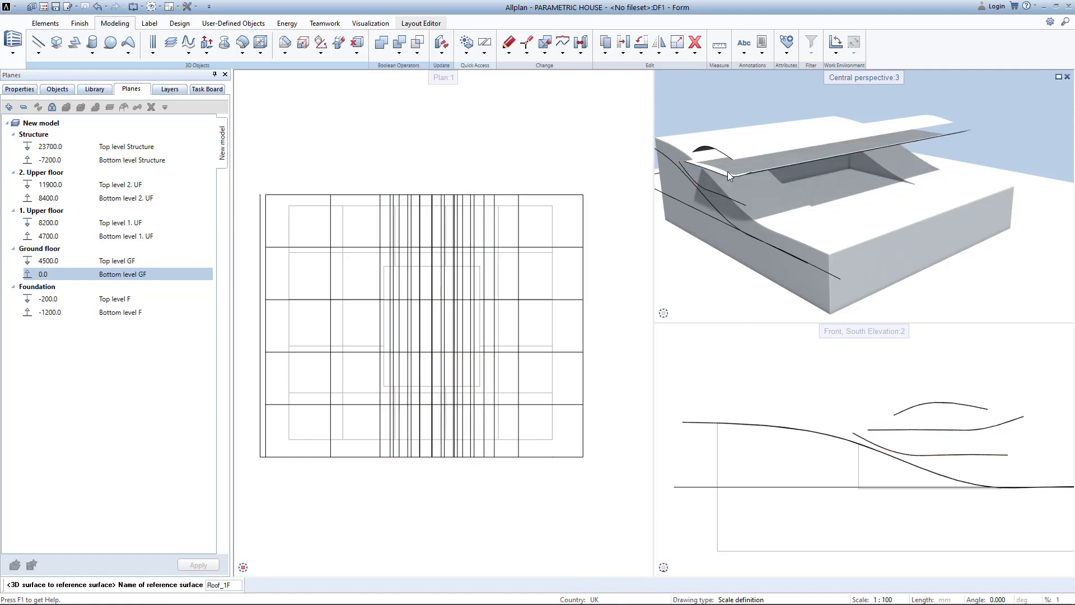
# Convert the uppermost curved roof surface to a reference surface named Roof_2F
pyautogui.click(748, 146)
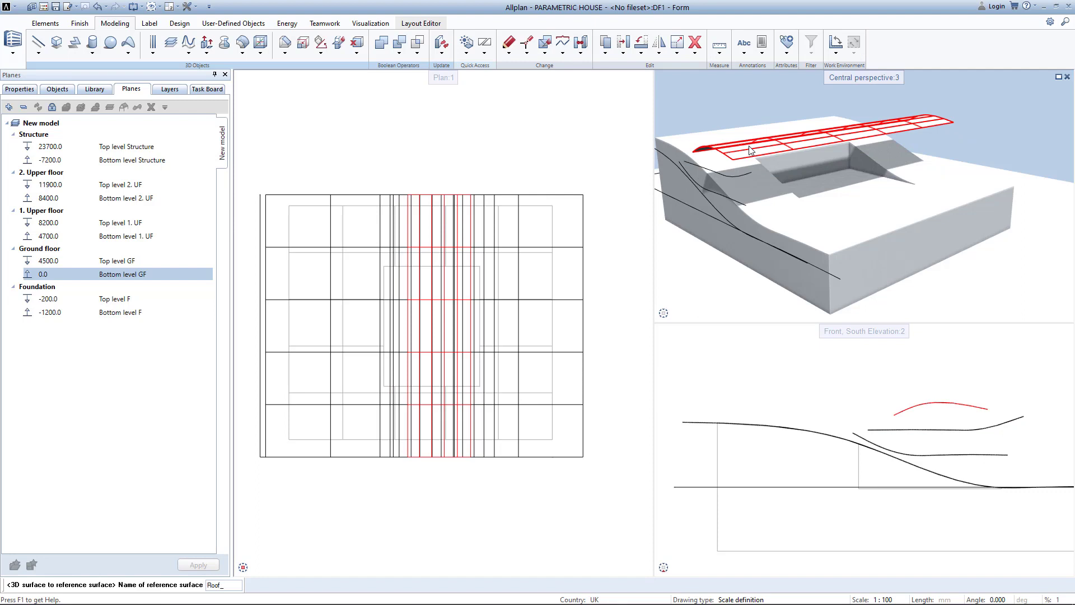
pyautogui.write('Roof_')
pyautogui.press('Return')
# Edit the plane model and insert the Ground_plane reference surface under Foundation as a bottom level plane
pyautogui.click(52, 107)
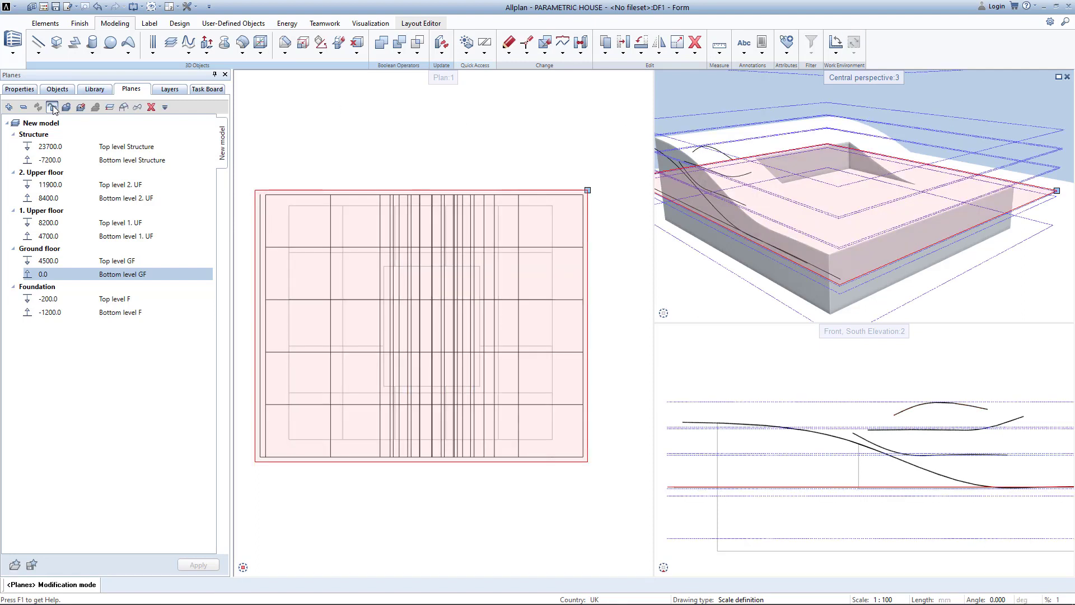
pyautogui.click(137, 108)
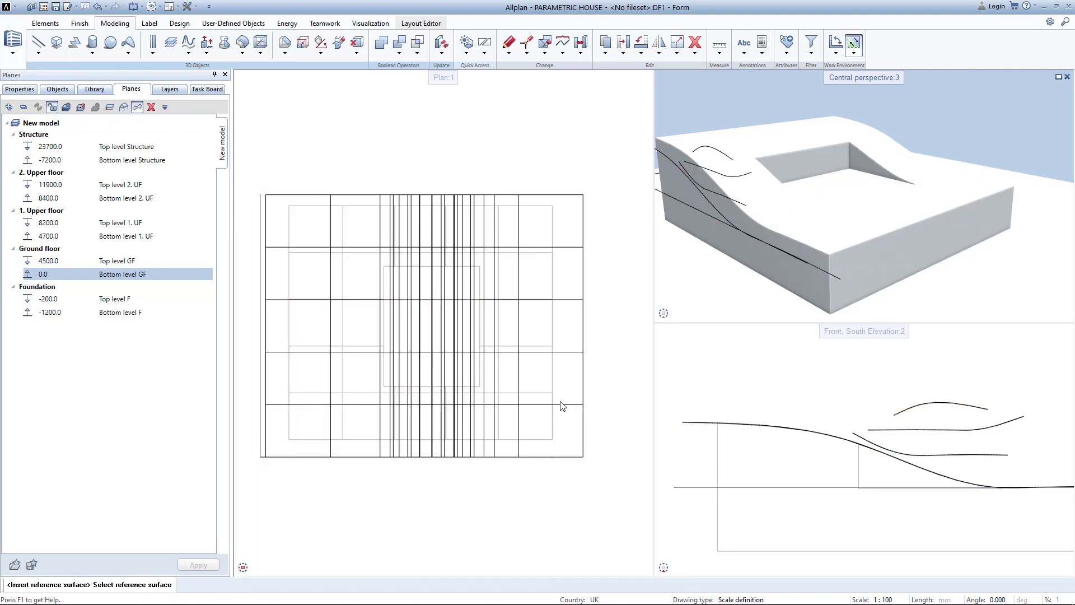
pyautogui.click(51, 286)
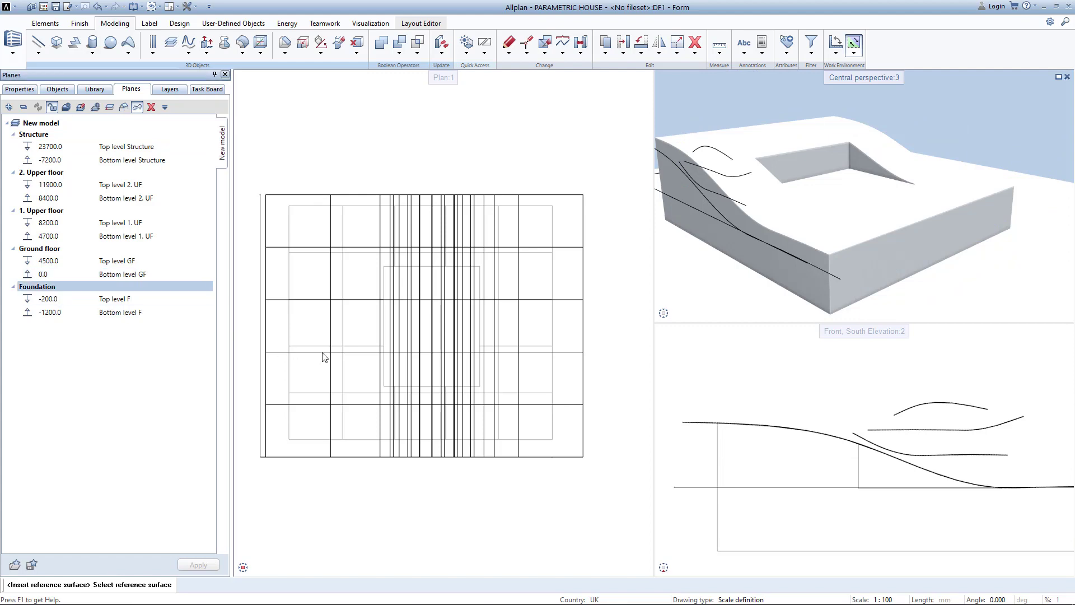
pyautogui.click(552, 420)
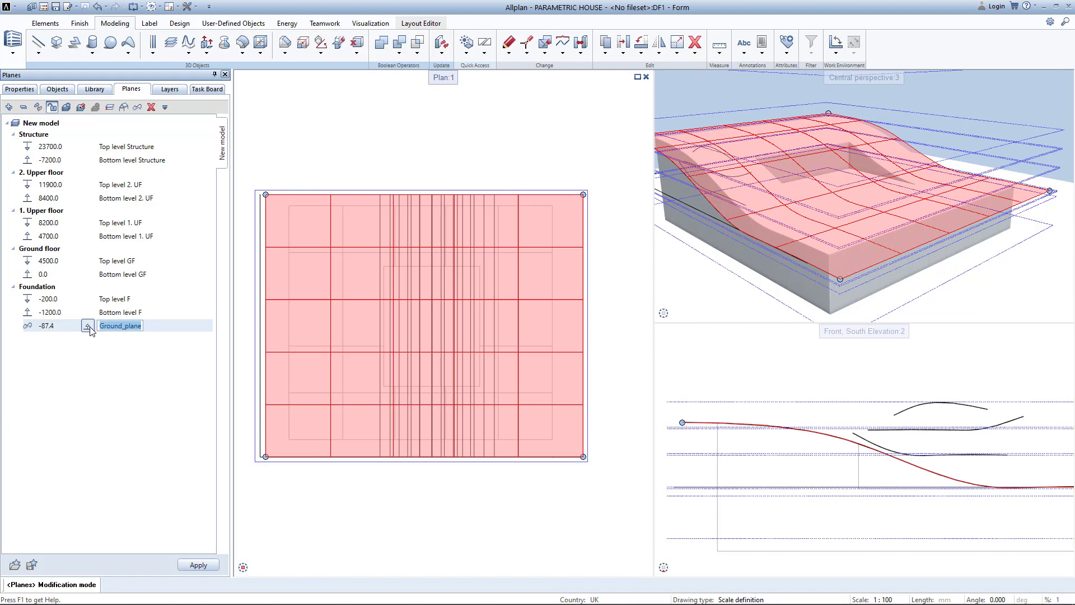
pyautogui.click(91, 350)
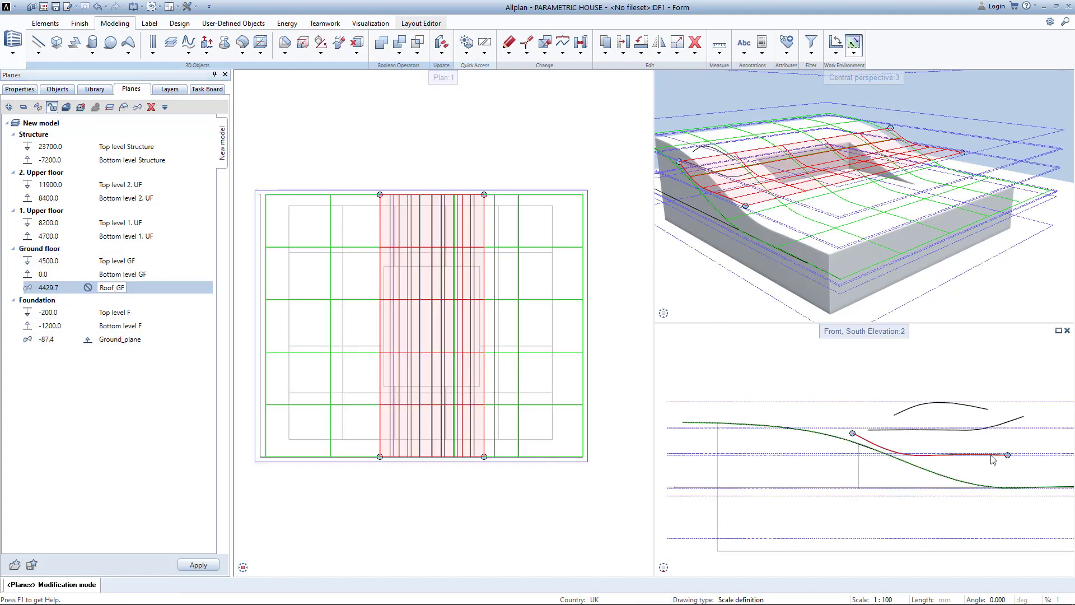
# Insert Roof_GF under Ground floor and Roof_1F under 1. Upper floor, both as top level planes
pyautogui.click(992, 455)
pyautogui.click(89, 288)
pyautogui.click(62, 210)
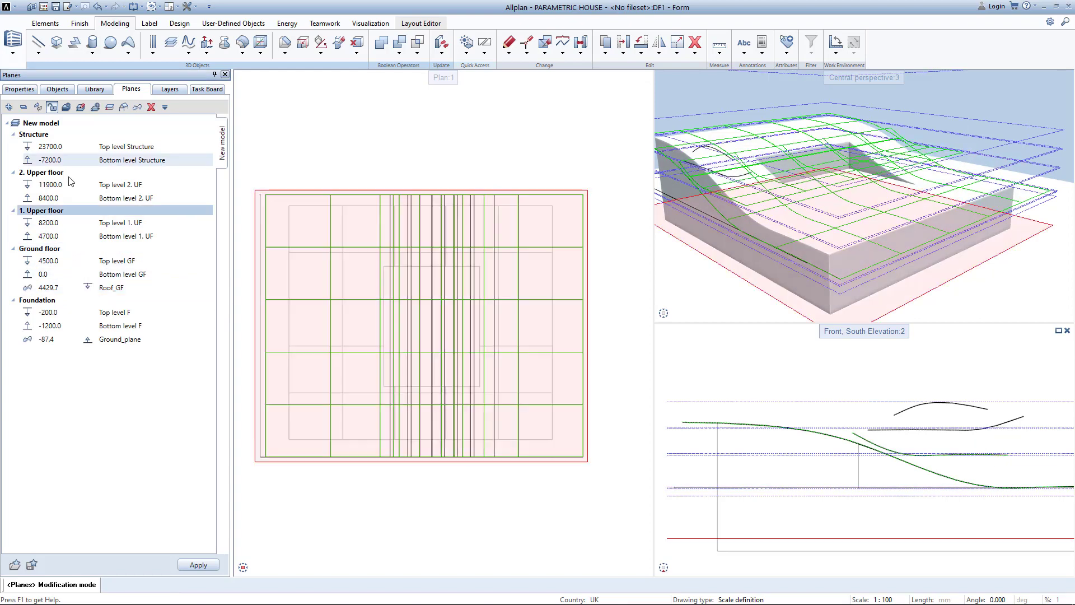
pyautogui.click(138, 107)
pyautogui.click(934, 431)
pyautogui.click(87, 250)
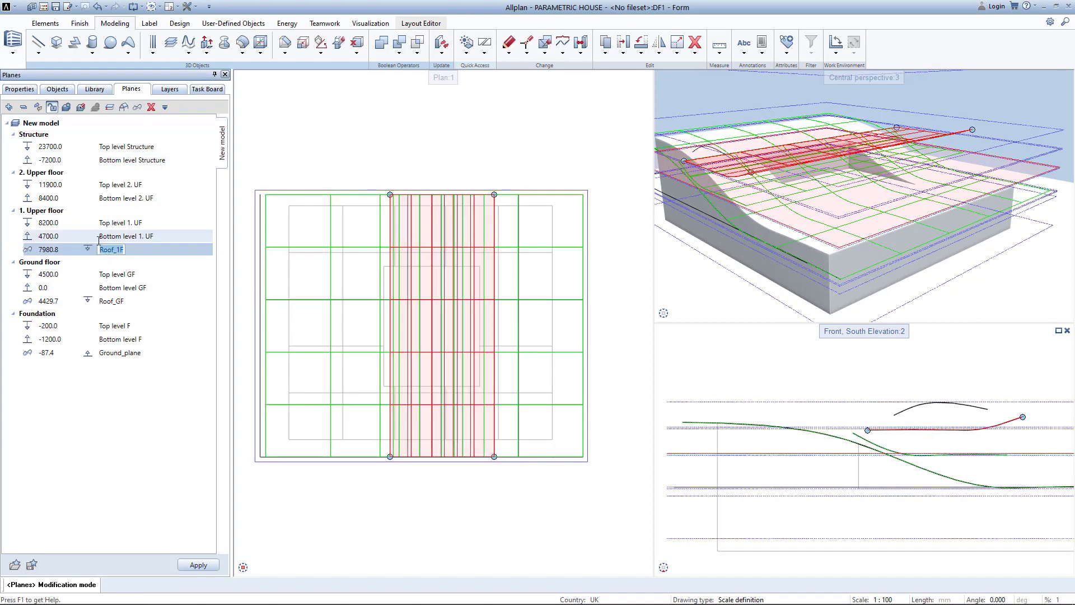
# Insert Roof_2F under 2. Upper floor as a top level plane and leave plane modification mode
pyautogui.click(48, 212)
pyautogui.click(45, 172)
pyautogui.click(137, 107)
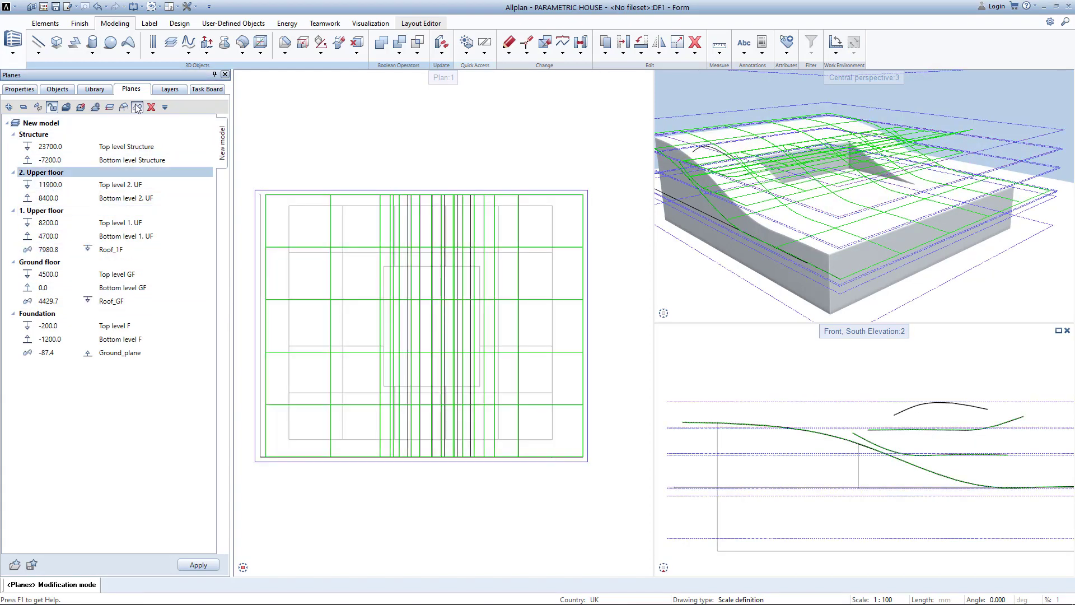
pyautogui.click(941, 408)
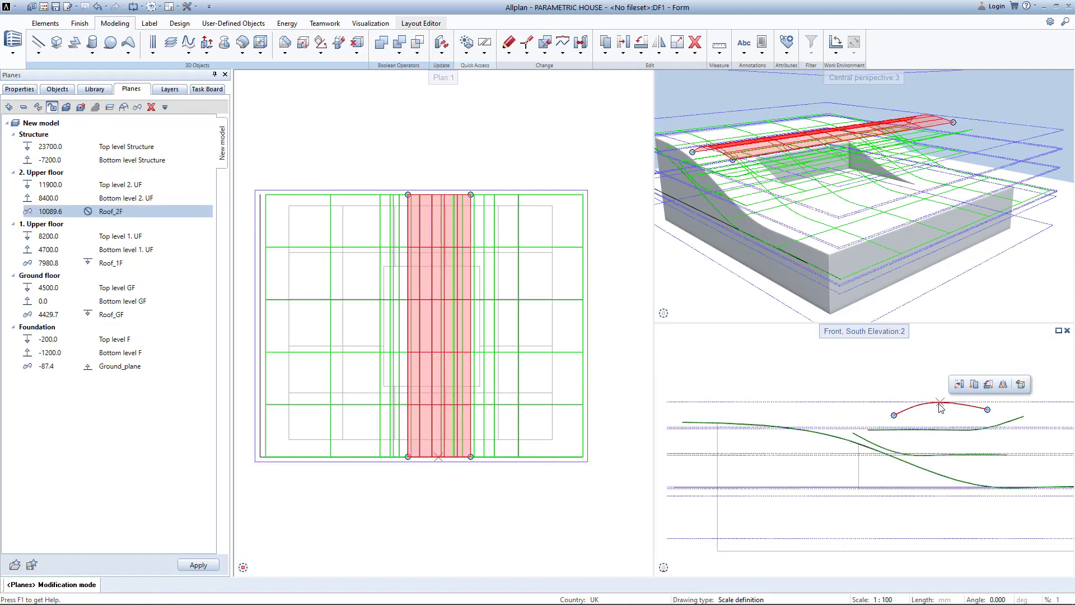
pyautogui.click(94, 215)
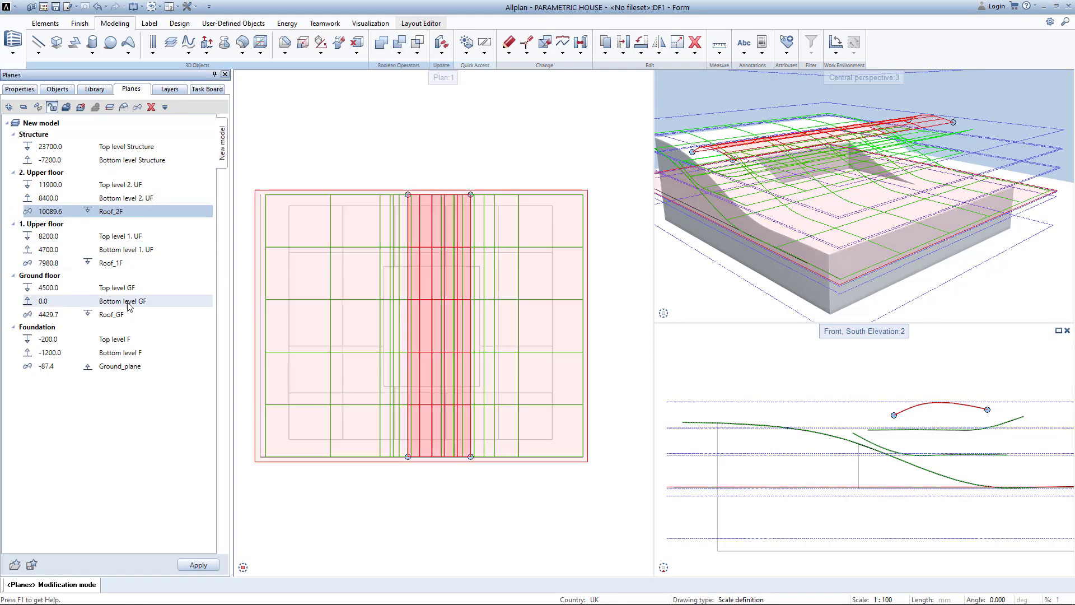
pyautogui.click(525, 348)
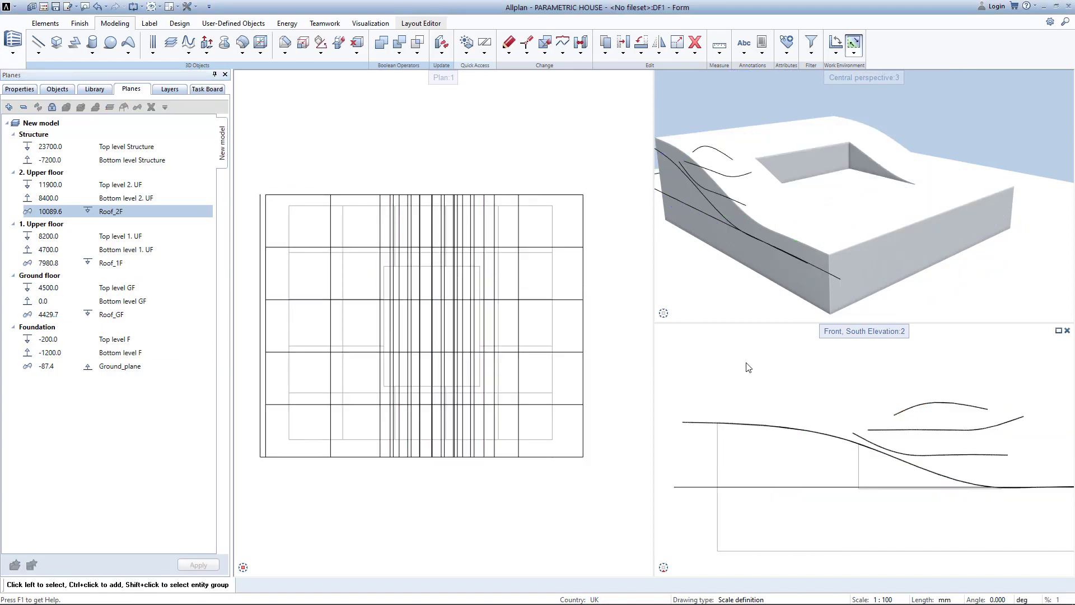
# Make drawing file 25 Foundaiton Slab current and deactivate drawing file 1 Form
pyautogui.hotkey('ctrl', 'o')
pyautogui.click(309, 292)
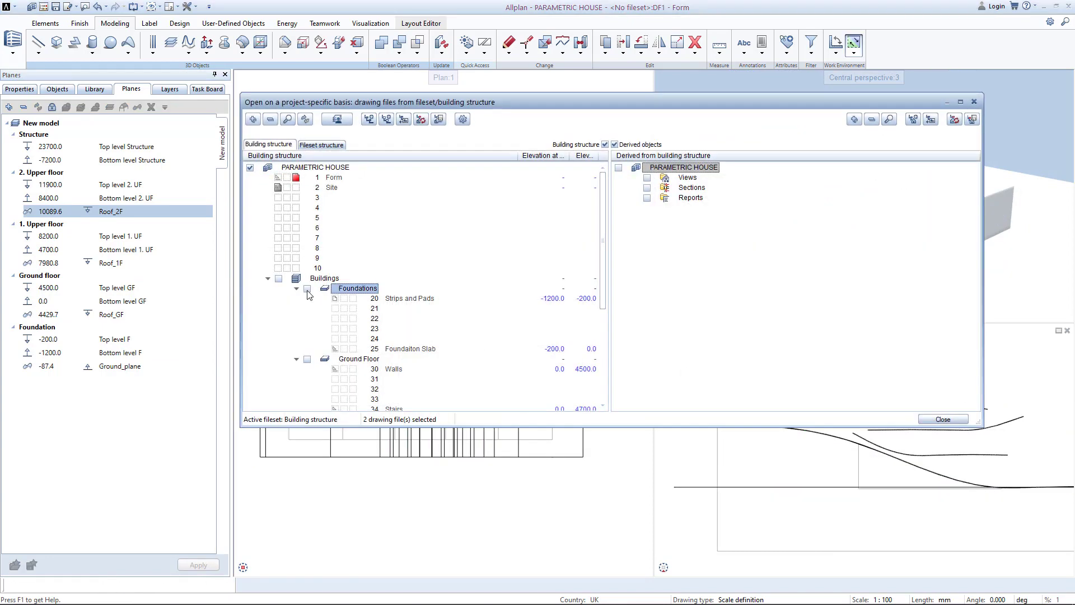
pyautogui.click(353, 349)
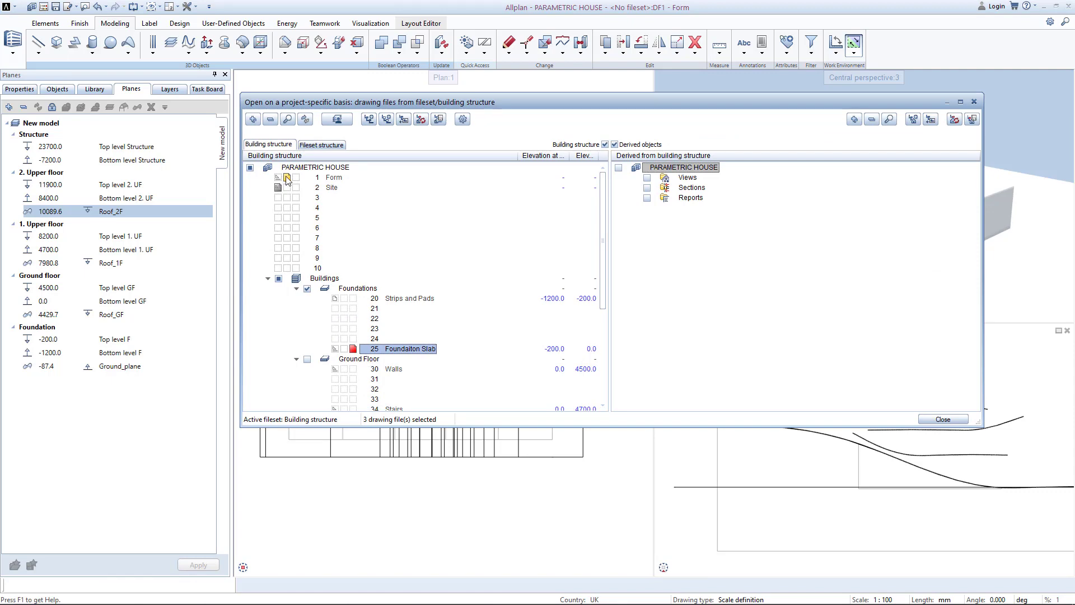
pyautogui.press('Return')
# Start a slab and associate its top level with the Foundation plane Top level F
pyautogui.click(45, 23)
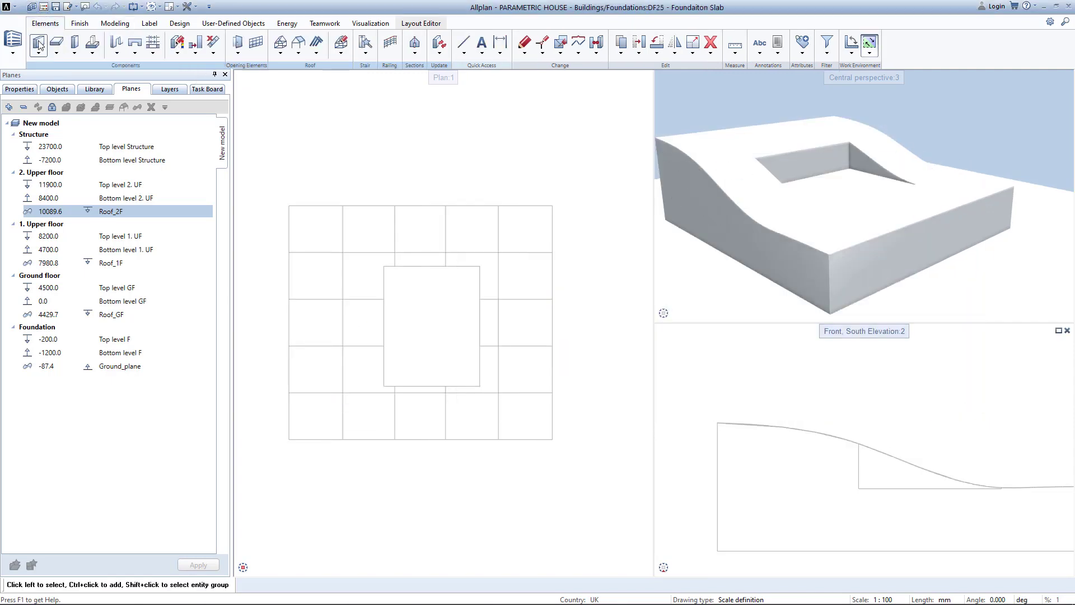
pyautogui.click(61, 44)
pyautogui.click(274, 100)
pyautogui.click(134, 113)
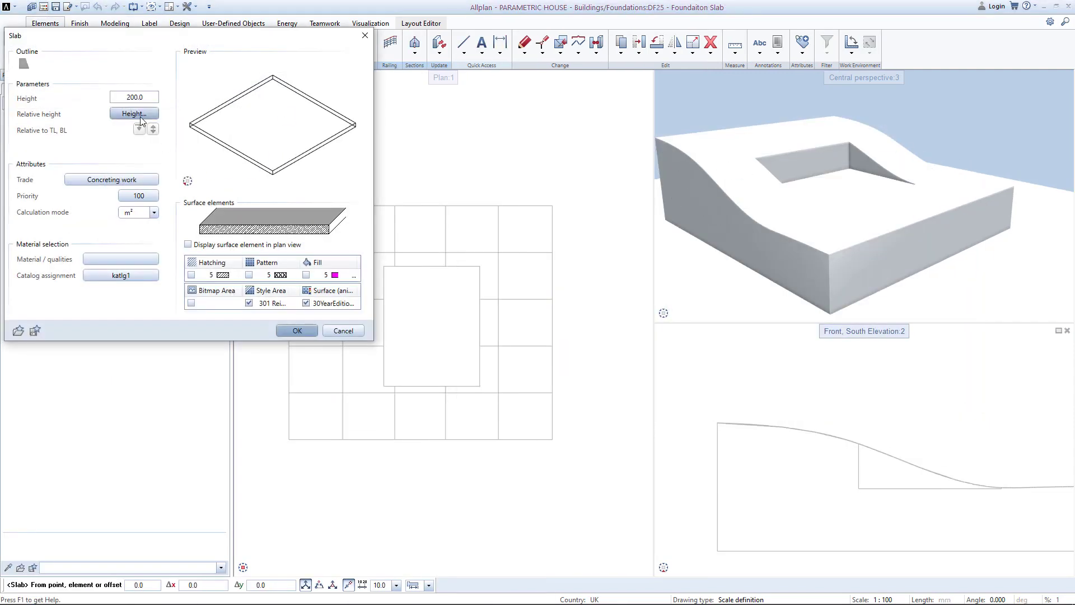
pyautogui.click(190, 129)
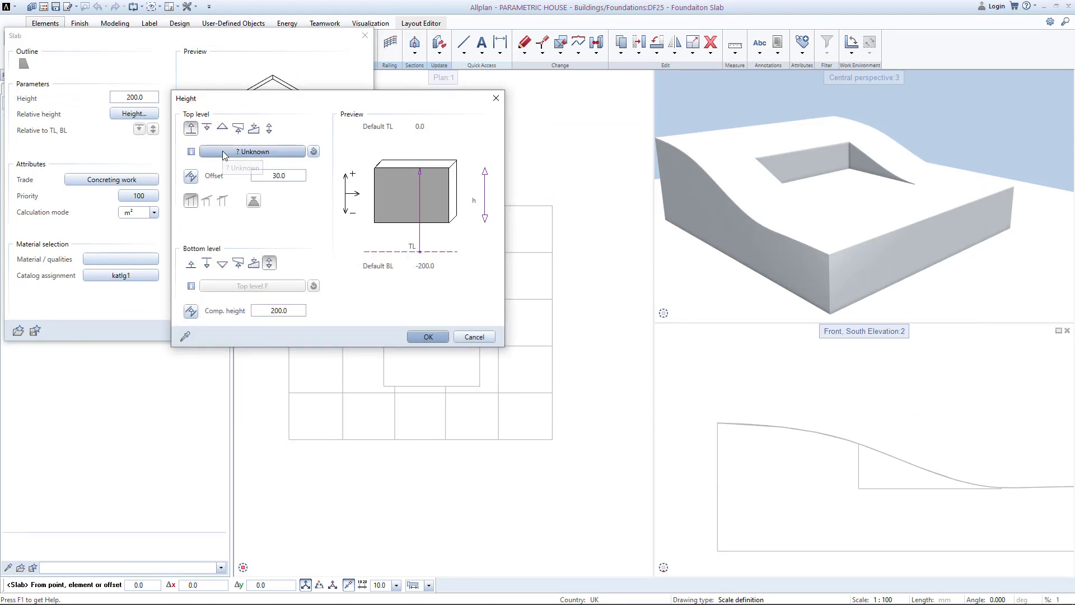
pyautogui.click(222, 152)
pyautogui.scroll(-1, 84, 168)
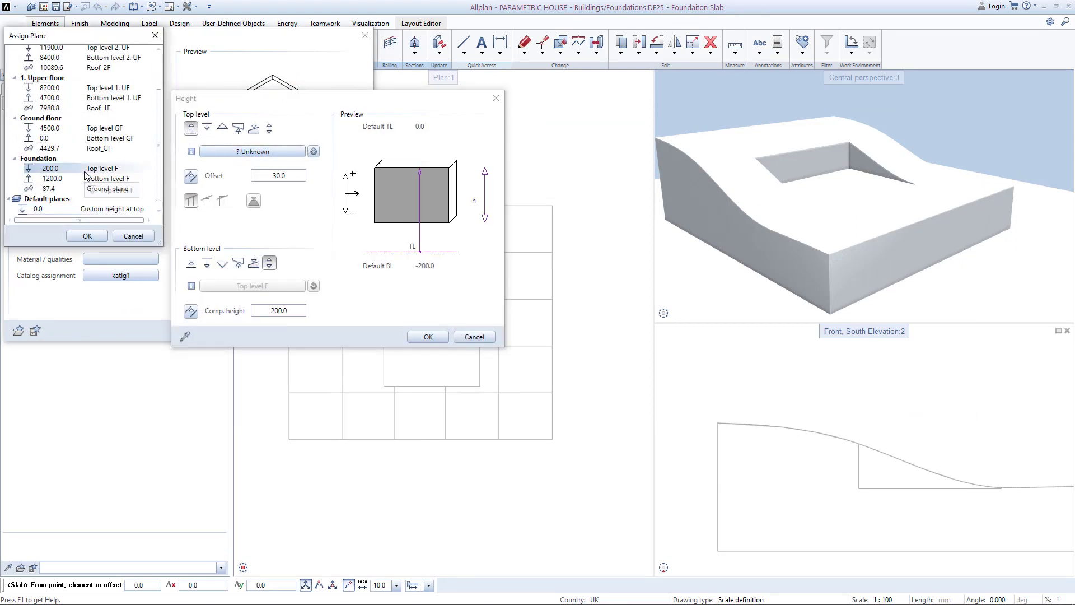
pyautogui.doubleClick(89, 164)
pyautogui.click(431, 338)
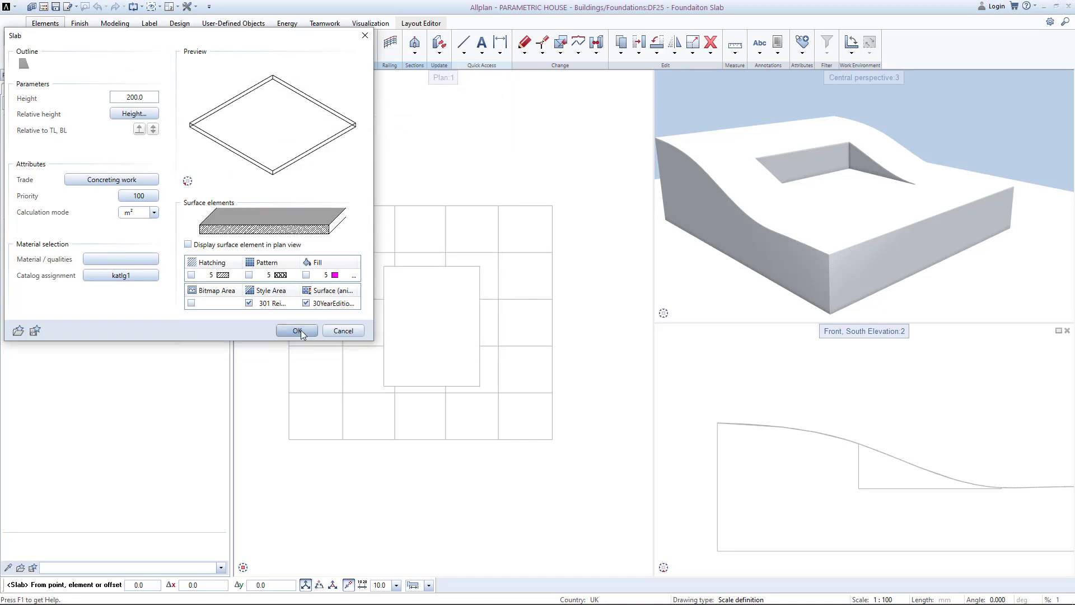
pyautogui.click(320, 306)
pyautogui.click(238, 420)
pyautogui.click(305, 330)
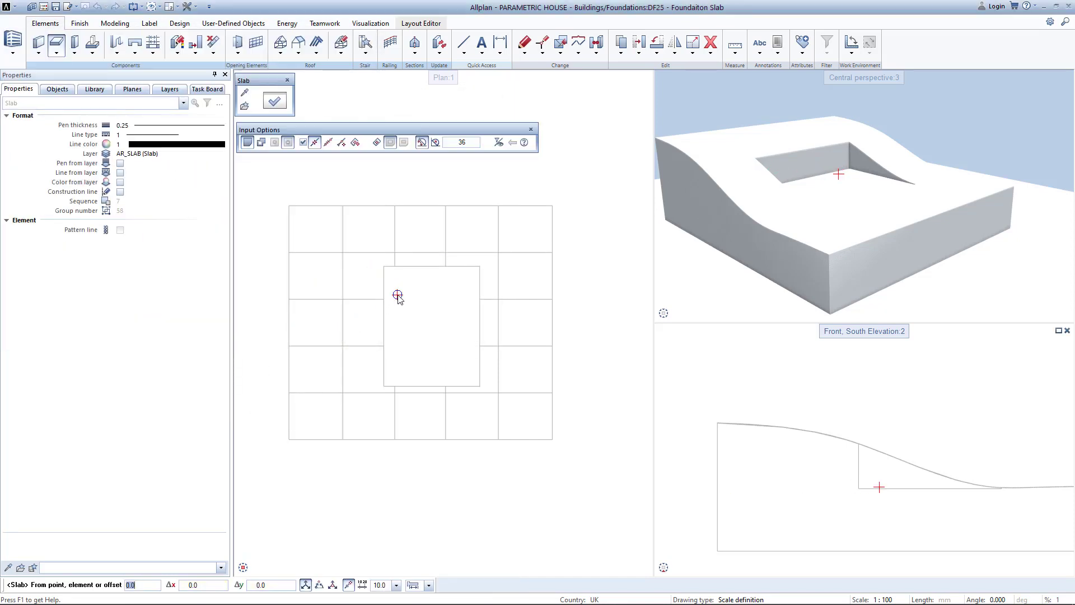
# Place a rectangular slab inside the excavation in plan, 15000 in X and -10000 in Y from its first corner
pyautogui.click(398, 299)
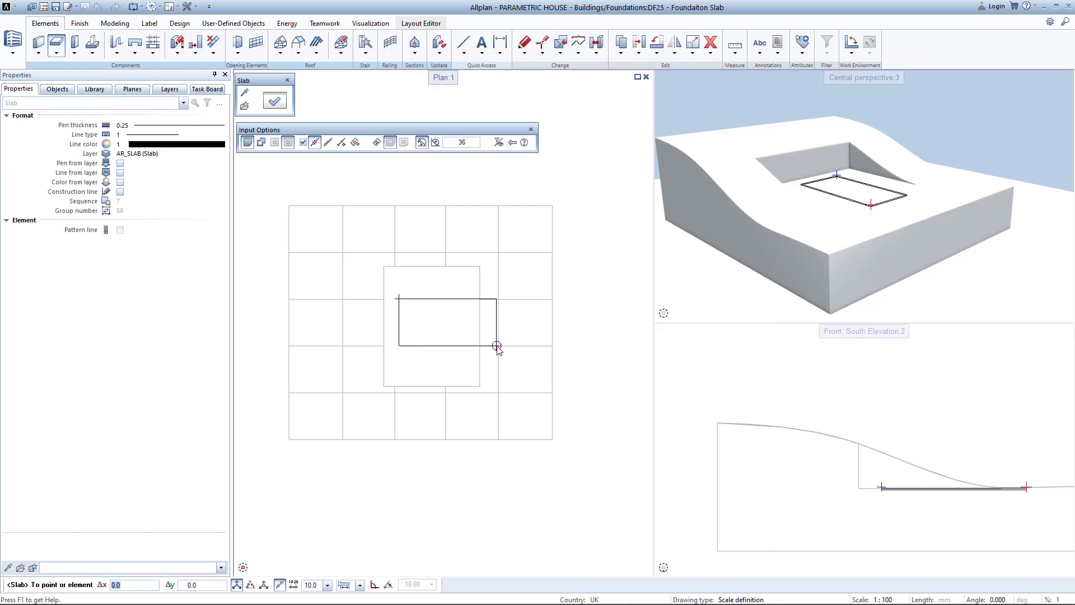
pyautogui.write('1500')
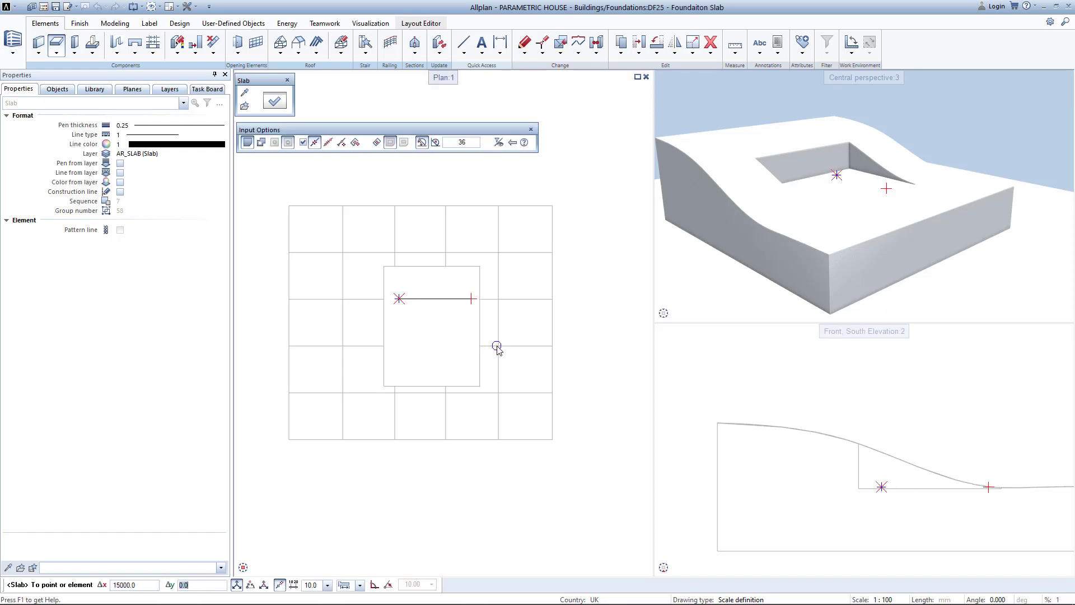
pyautogui.write('-10000')
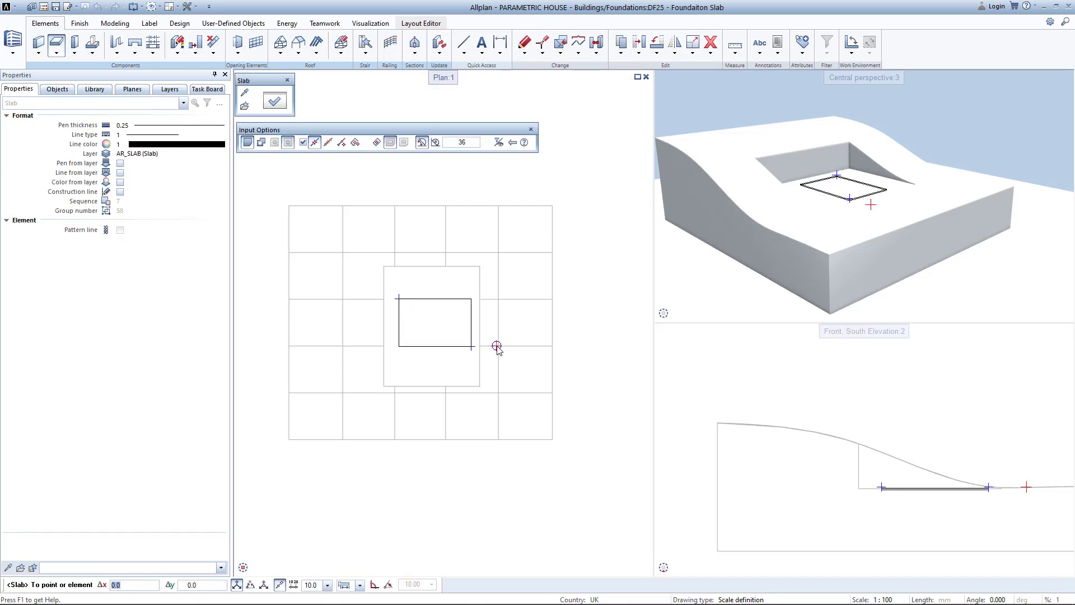
pyautogui.press('Escape')
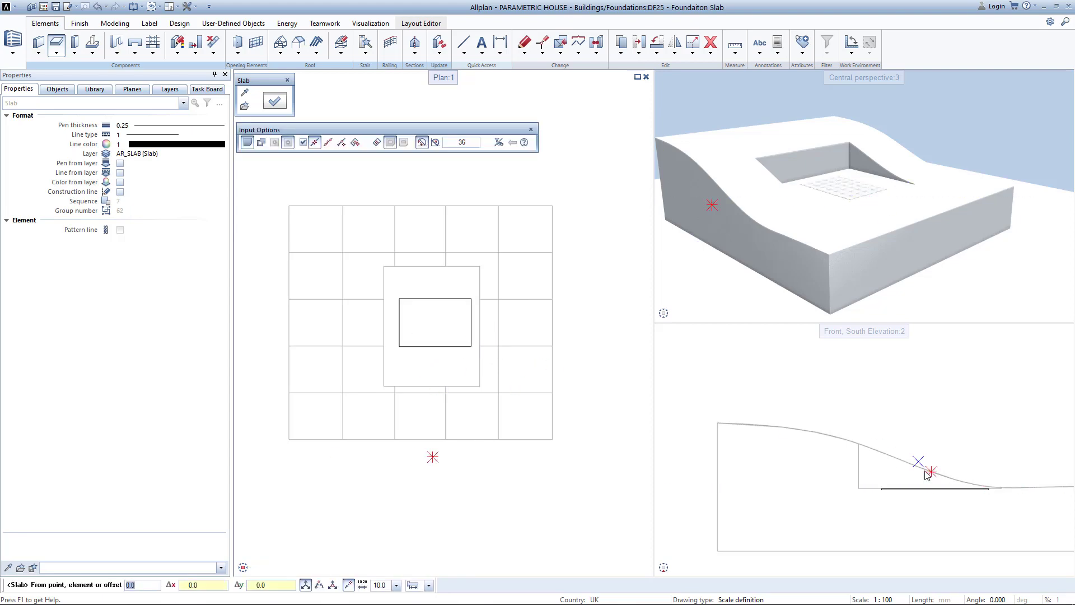
pyautogui.scroll(4, 933, 493)
pyautogui.press('Escape')
# Set the foundation slab's top level offset to 200
pyautogui.doubleClick(916, 483)
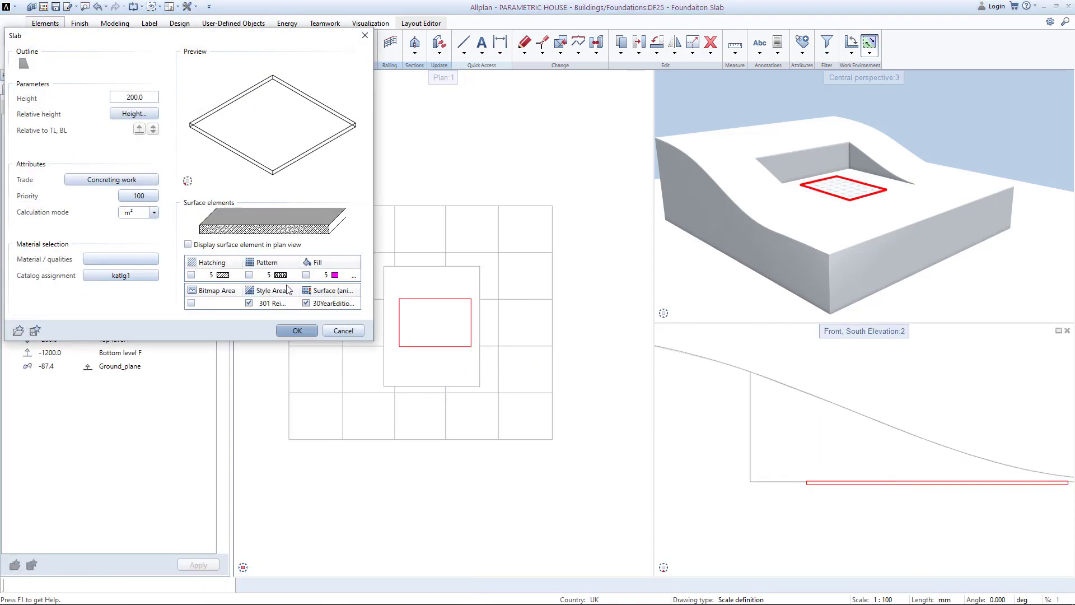
pyautogui.click(134, 114)
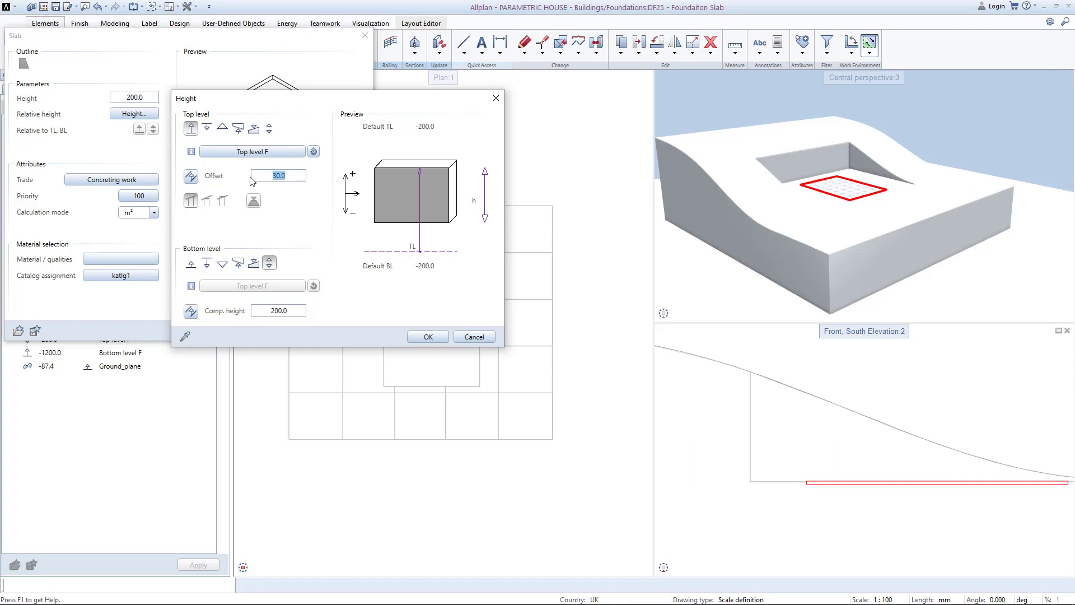
pyautogui.write('200')
pyautogui.press('Return')
pyautogui.press('Return')
pyautogui.press('Return')
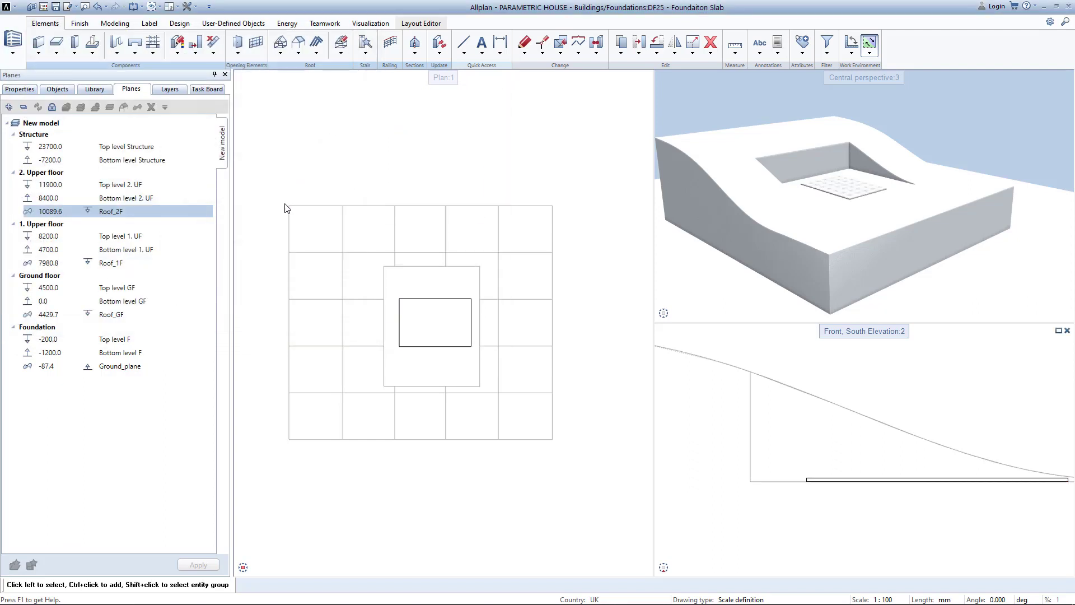
# Stretch the foundation slab's east edge outward in plan, past the edge of the excavation
pyautogui.moveTo(920, 446); pyautogui.dragTo(857, 439, button='middle')
pyautogui.click(449, 346)
pyautogui.press('s')
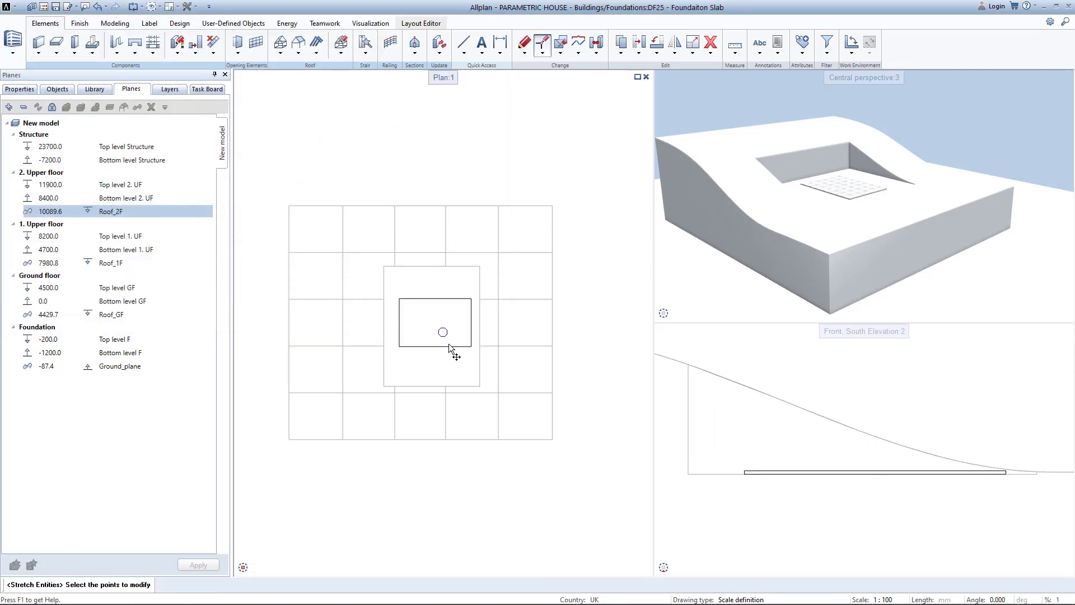
pyautogui.moveTo(449, 286); pyautogui.dragTo(477, 355)
pyautogui.click(471, 347)
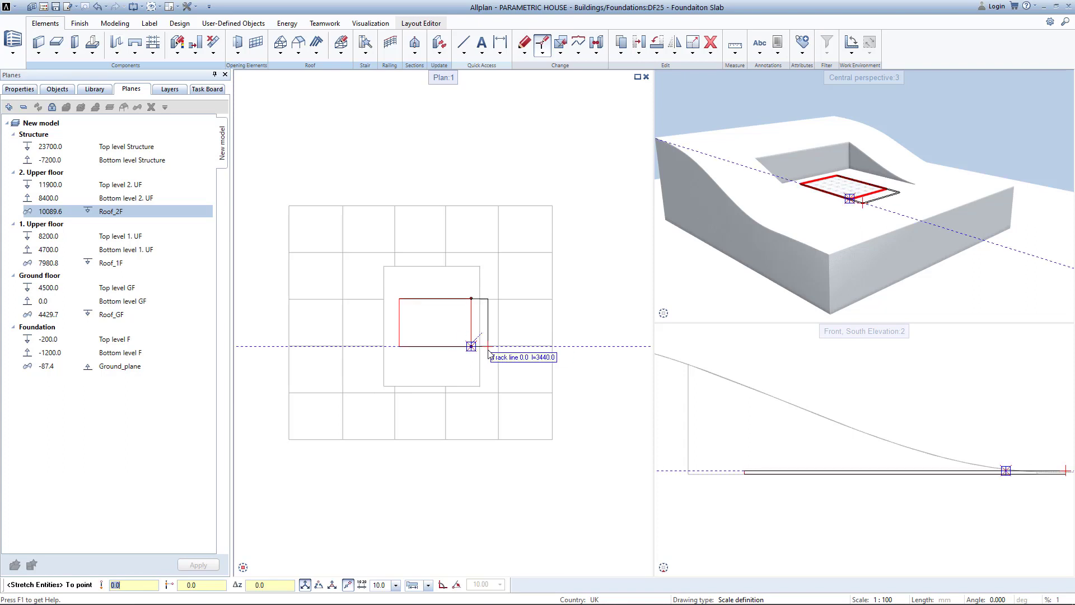
pyautogui.click(489, 352)
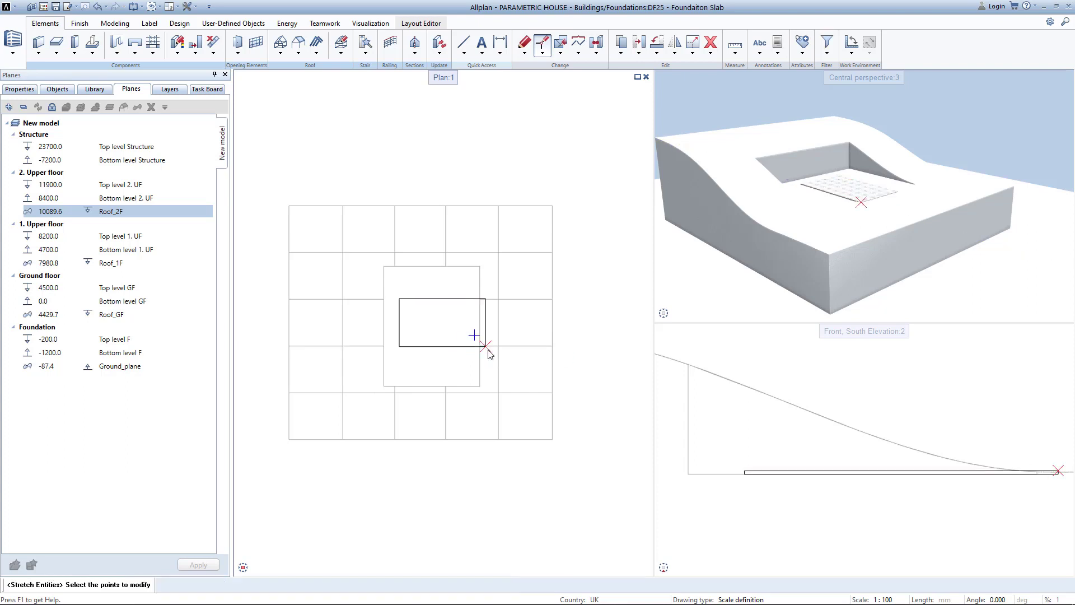
pyautogui.press('Escape')
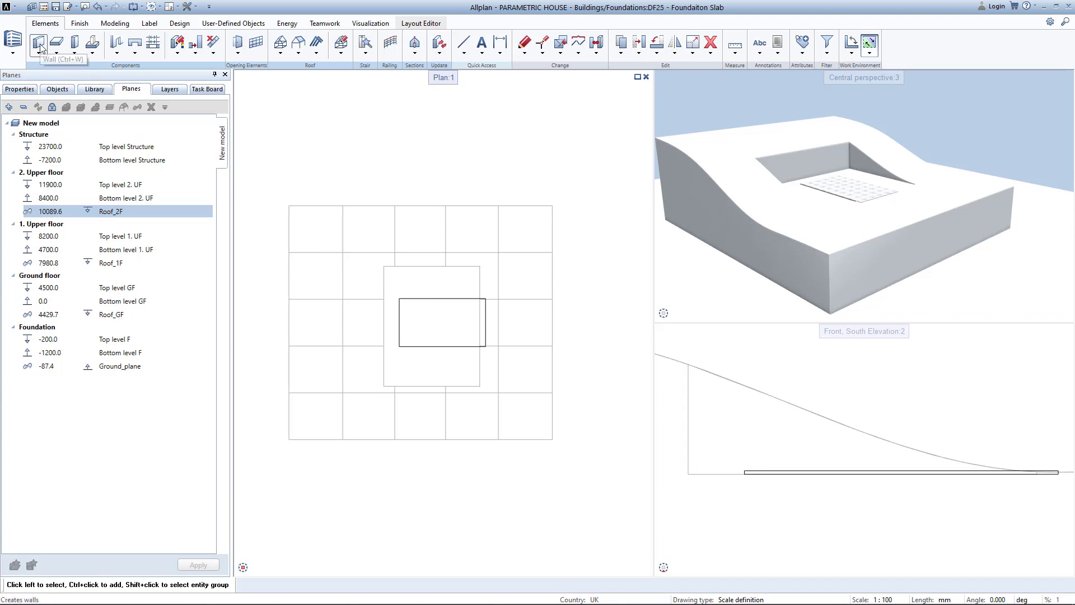
# Make drawing file 30 Walls of the Ground Floor current, keeping the foundation slab visible for reference
pyautogui.doubleClick(317, 134)
pyautogui.scroll(-2, 417, 330)
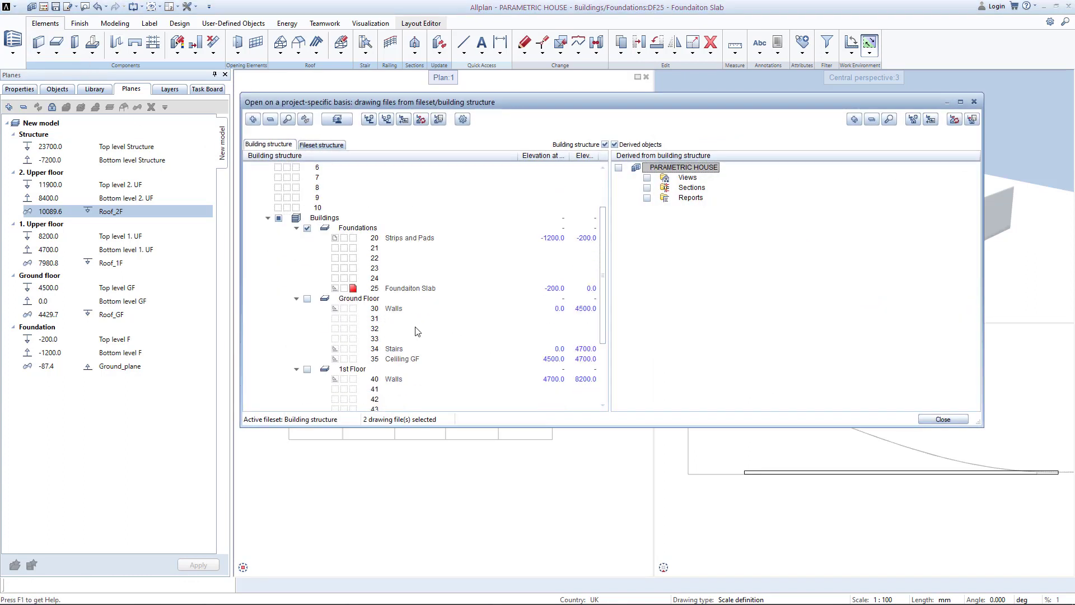
pyautogui.click(335, 288)
pyautogui.press('Escape')
# Start a wall and set layer 1's height: top level at plane Roof_GF, bottom level offset 0
pyautogui.click(39, 43)
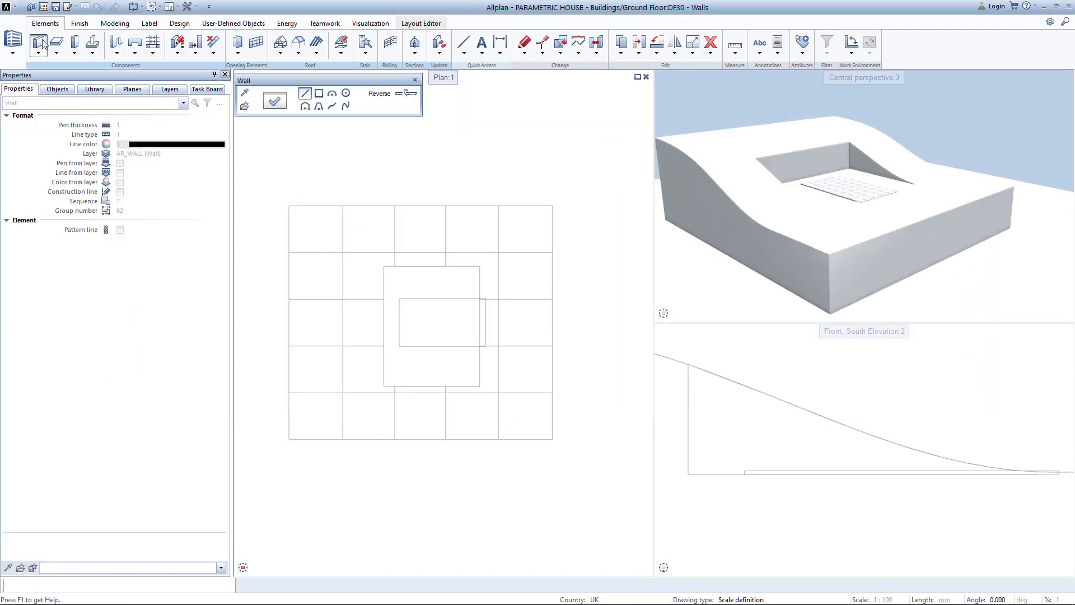
pyautogui.click(280, 104)
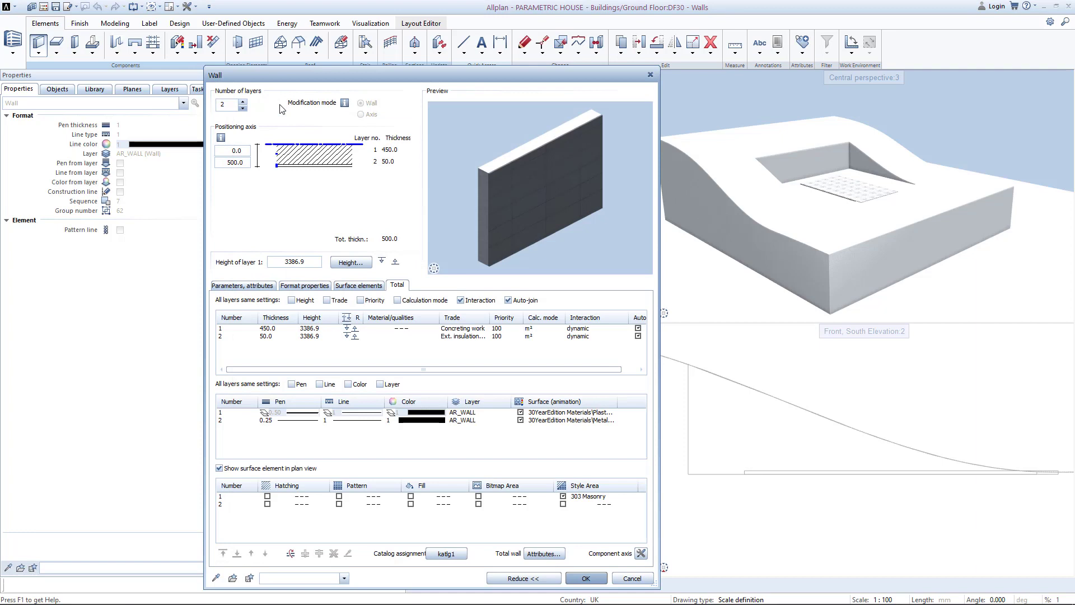
pyautogui.click(351, 262)
pyautogui.doubleClick(276, 311)
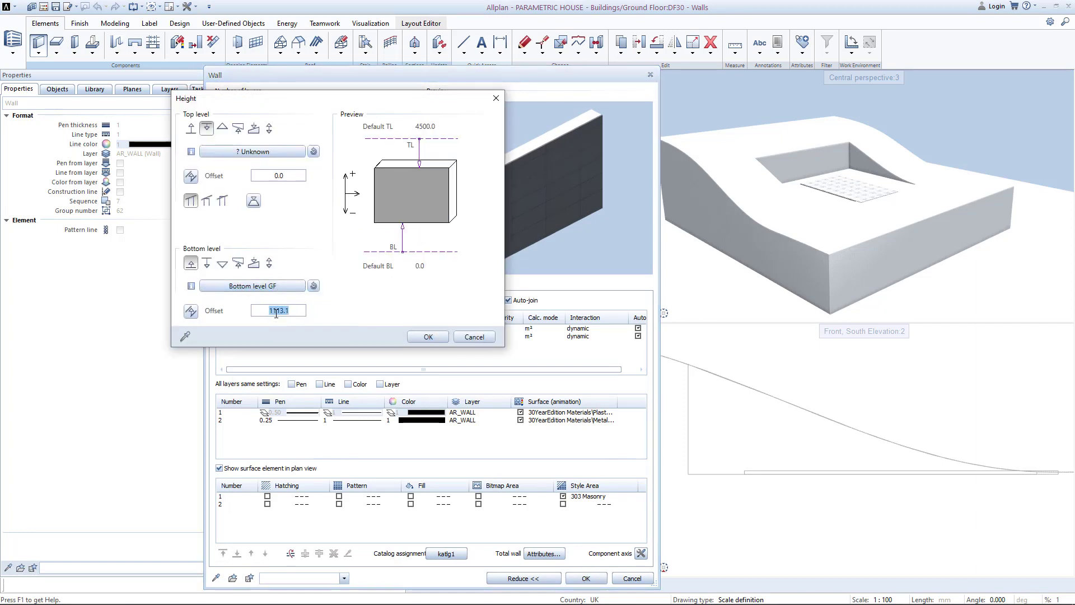
pyautogui.write('0')
pyautogui.click(252, 152)
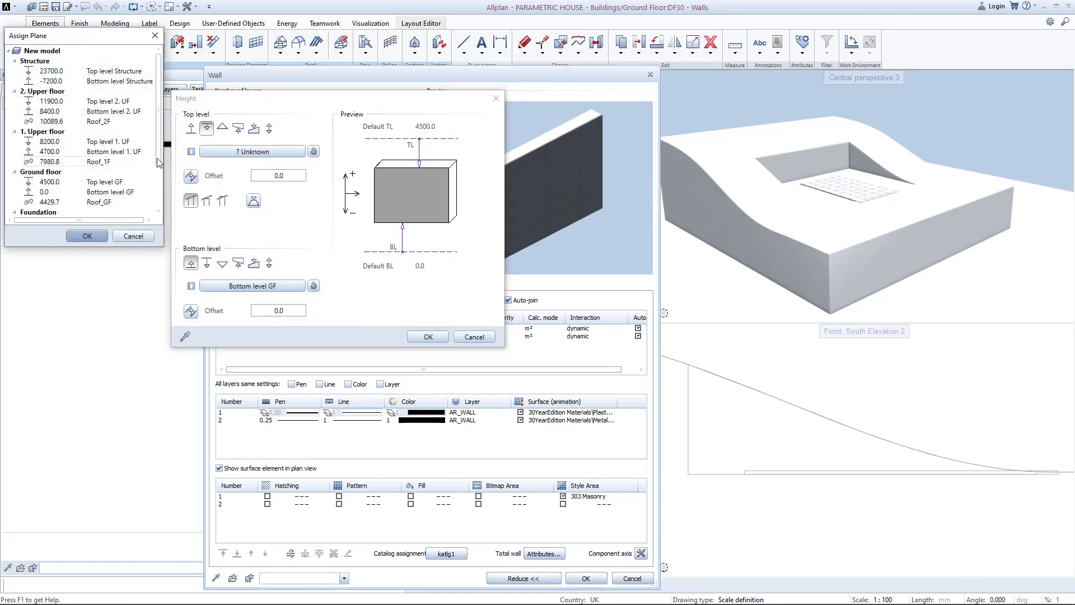
pyautogui.click(84, 202)
pyautogui.click(87, 235)
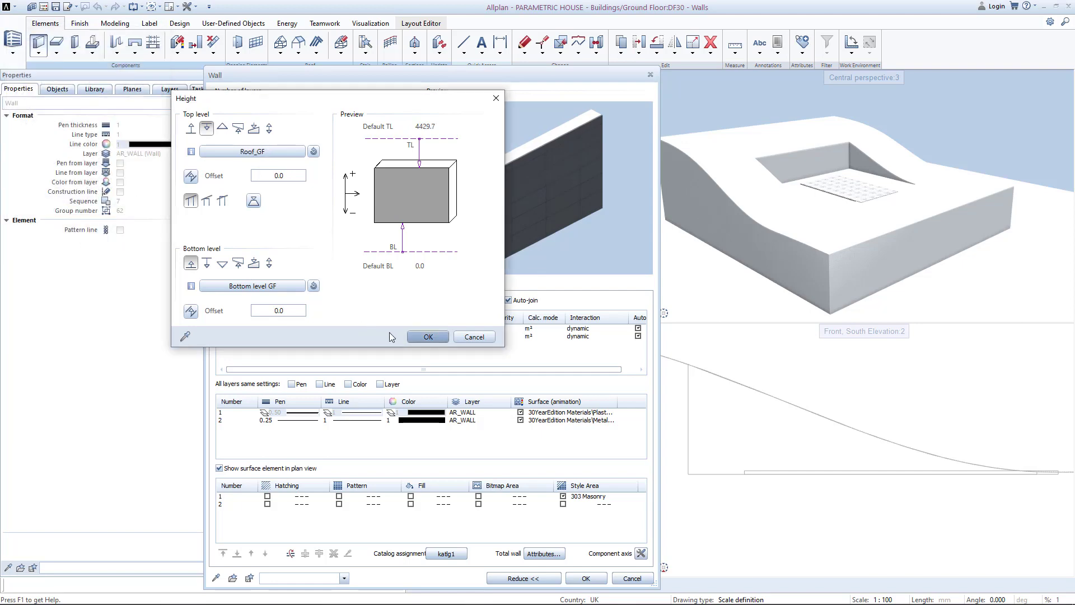
pyautogui.click(425, 337)
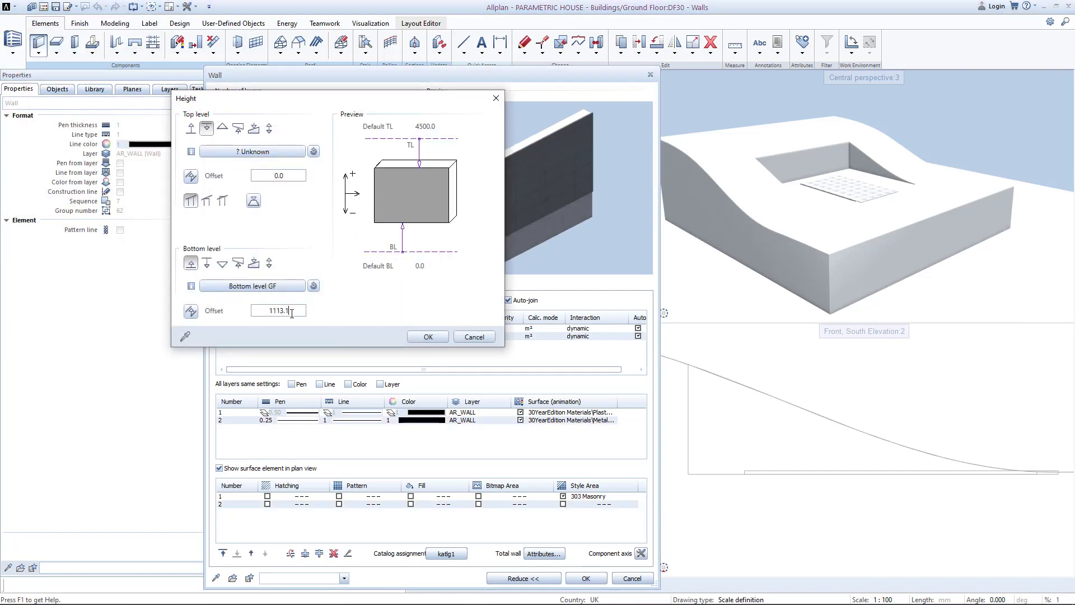
# Set wall layer 2's bottom level offset to 0, assign its top level to Roof_GF and accept the wall properties
pyautogui.write('0')
pyautogui.click(252, 151)
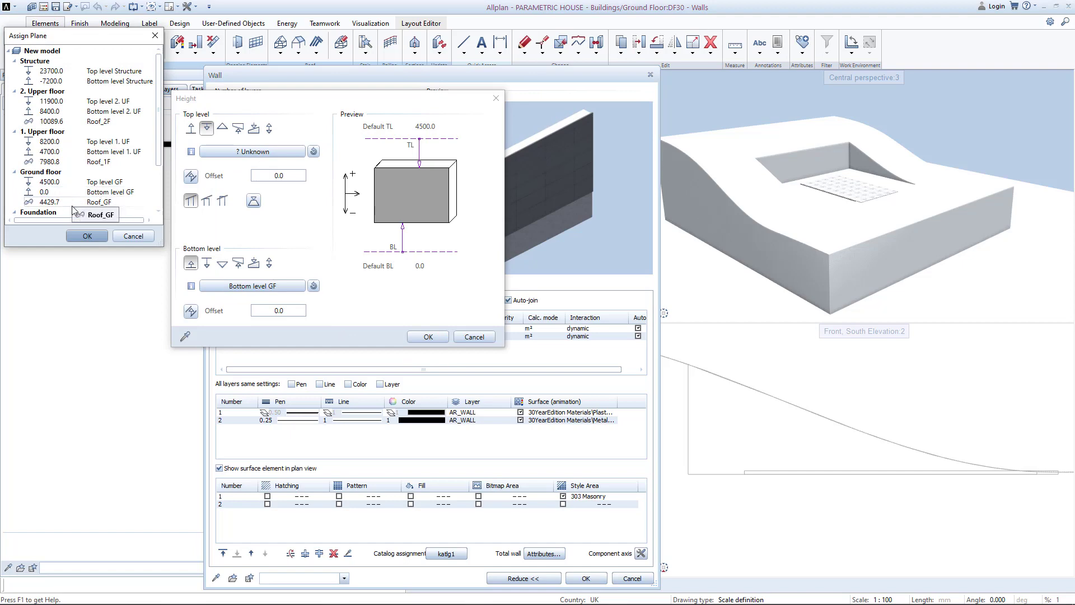
pyautogui.click(73, 202)
pyautogui.click(87, 236)
pyautogui.click(428, 337)
pyautogui.click(585, 577)
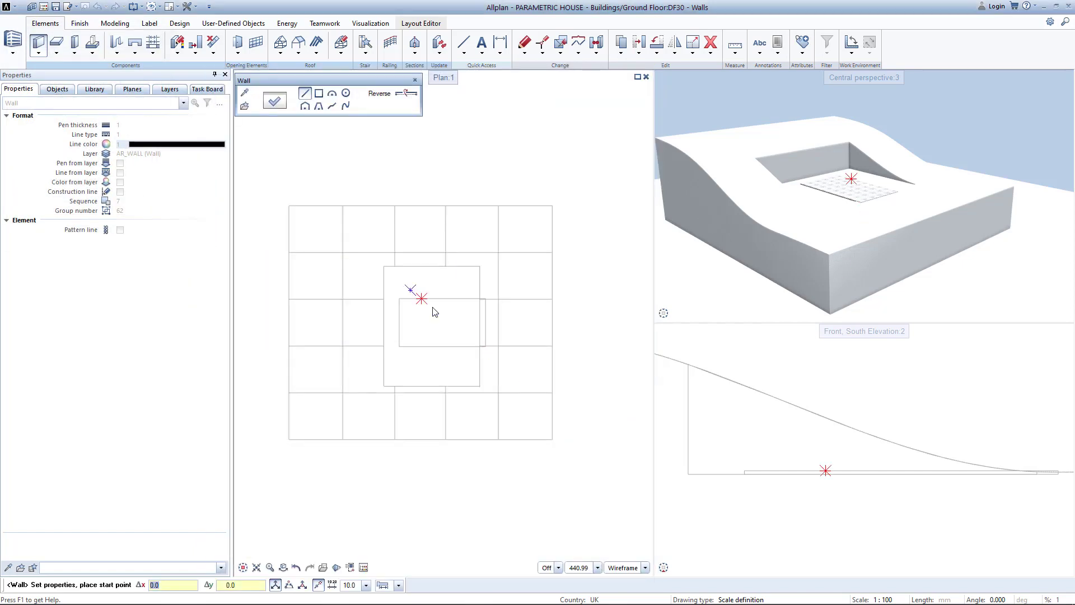
# Draw four walls around the foundation slab's outline, with their thickness on the outside of the slab edge
pyautogui.scroll(3, 398, 297)
pyautogui.click(398, 298)
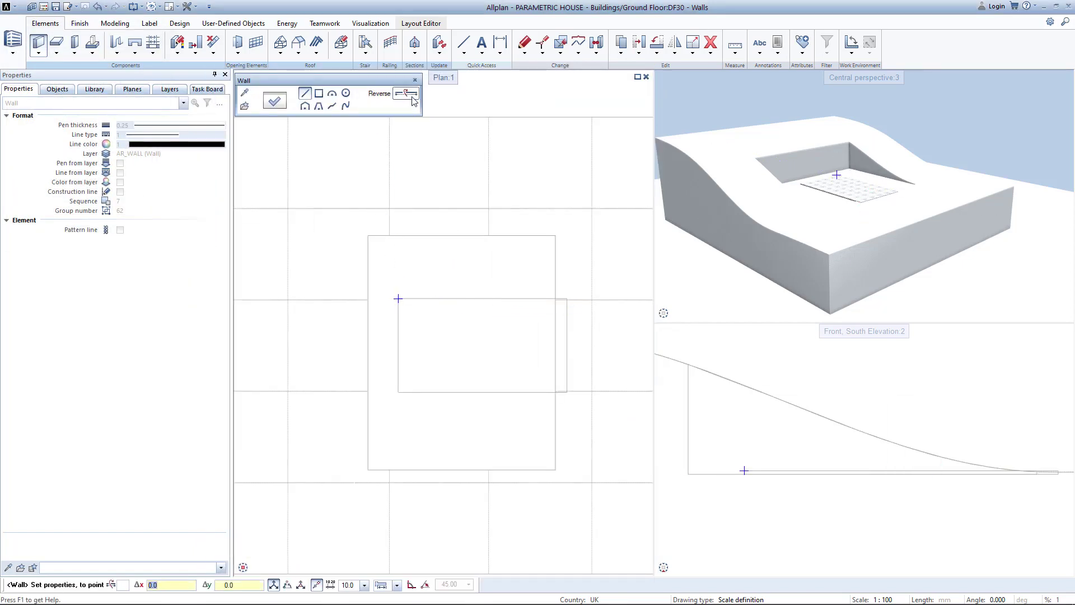
pyautogui.click(399, 393)
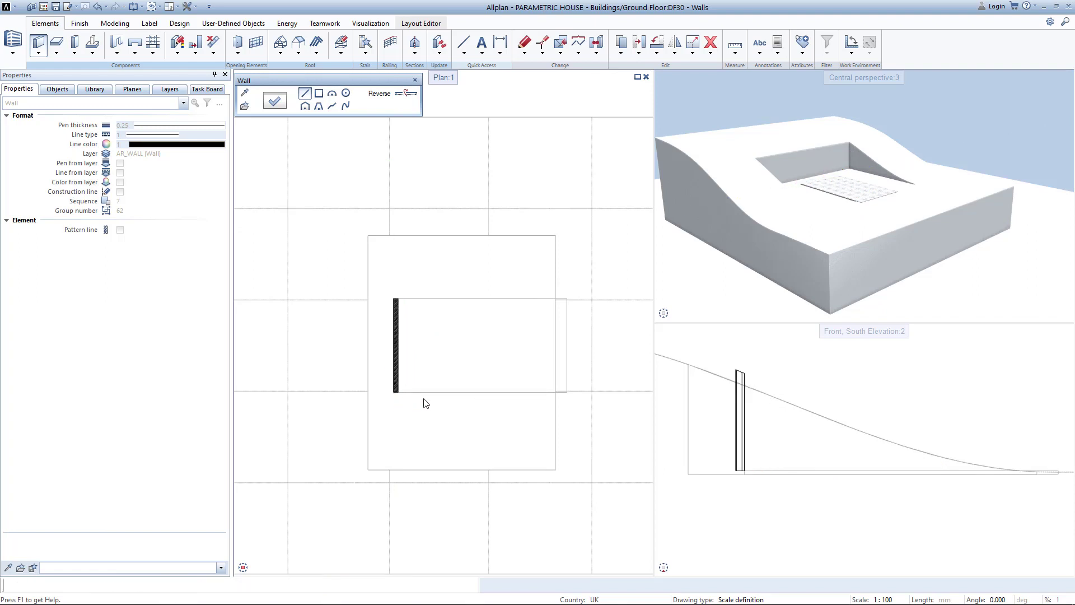
pyautogui.click(568, 394)
pyautogui.click(568, 298)
pyautogui.click(398, 299)
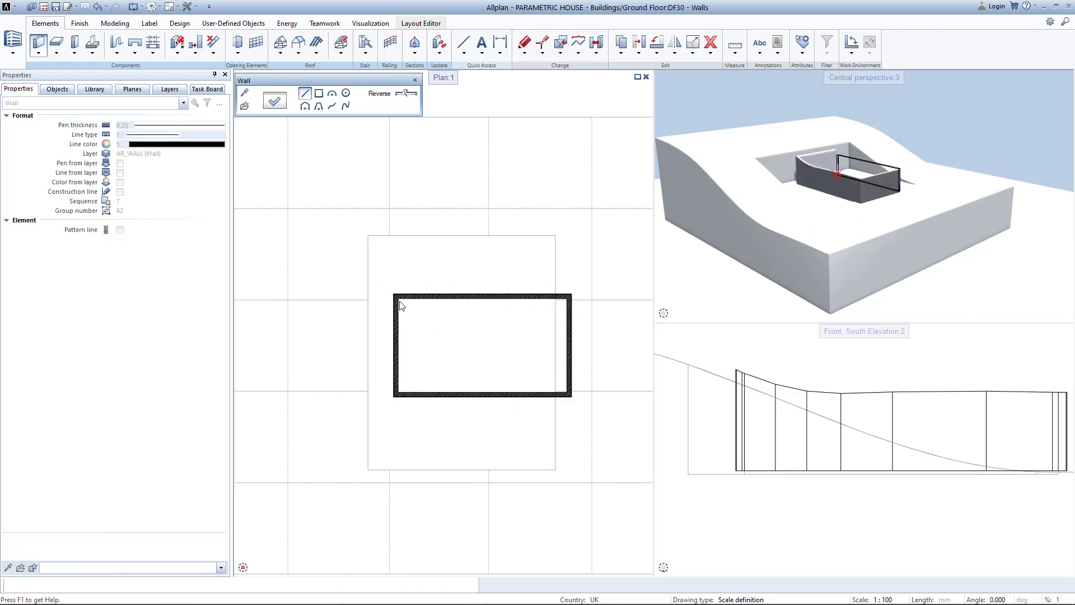
pyautogui.press('Escape')
pyautogui.scroll(-2, 789, 437)
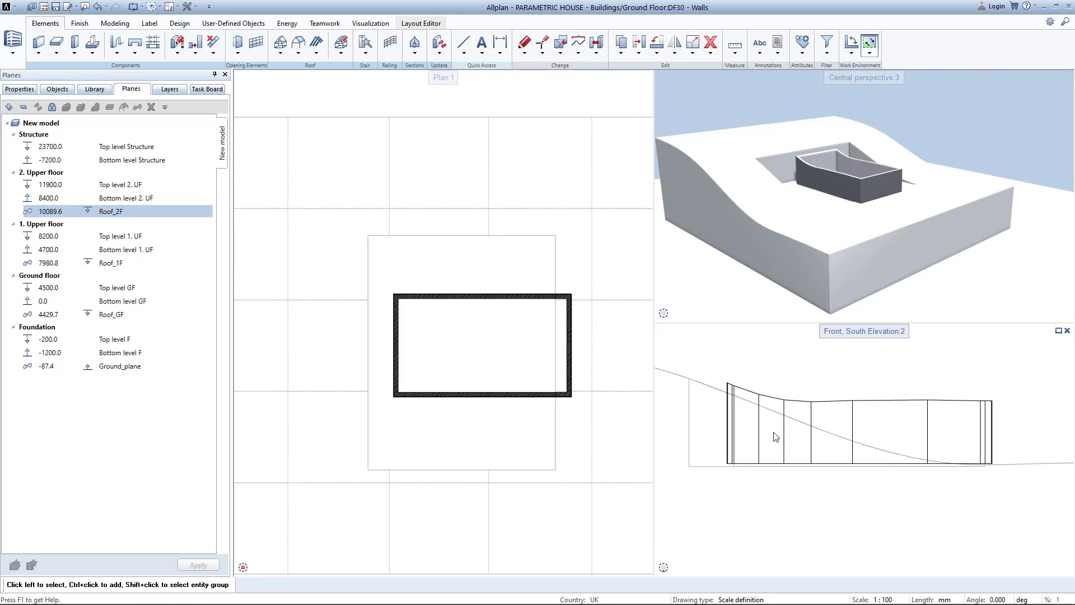
# Insert a window opening in the short east wall, spanning most of its length and leaving equal wall stubs at both ends
pyautogui.click(117, 54)
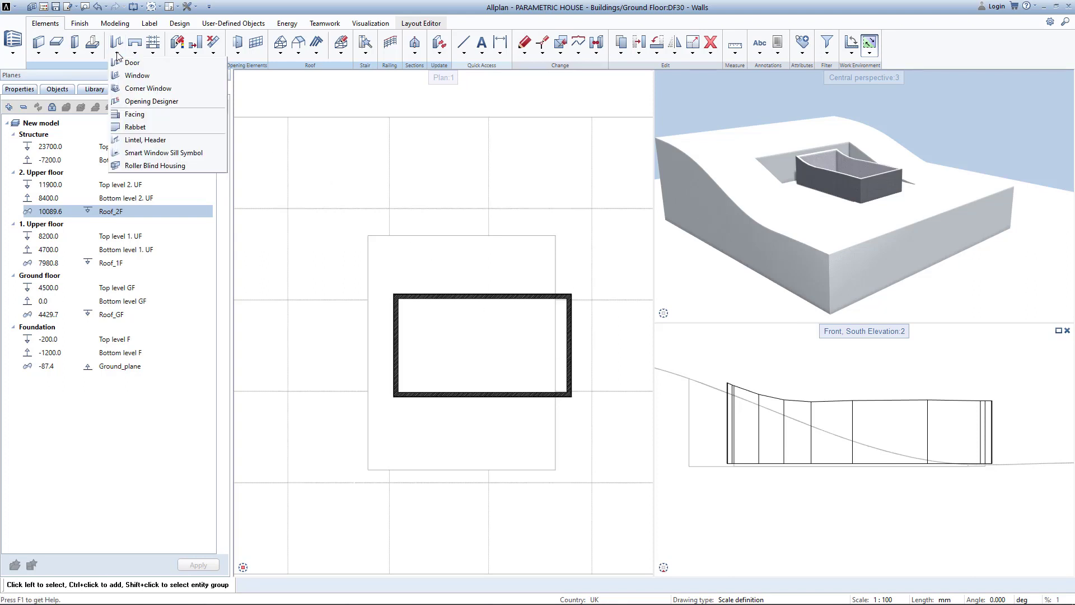
pyautogui.click(129, 76)
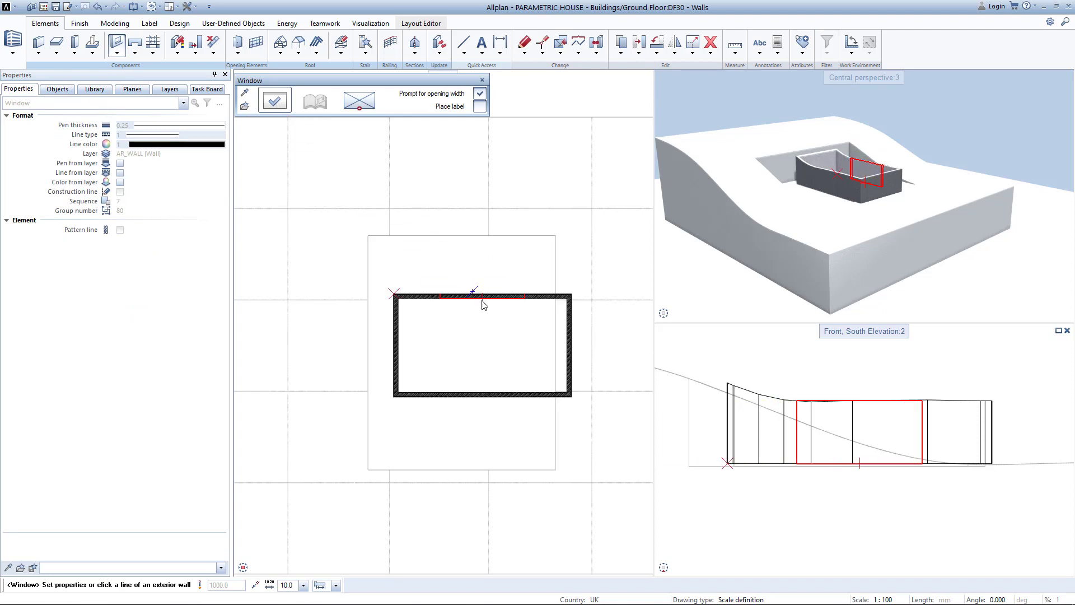
pyautogui.click(566, 341)
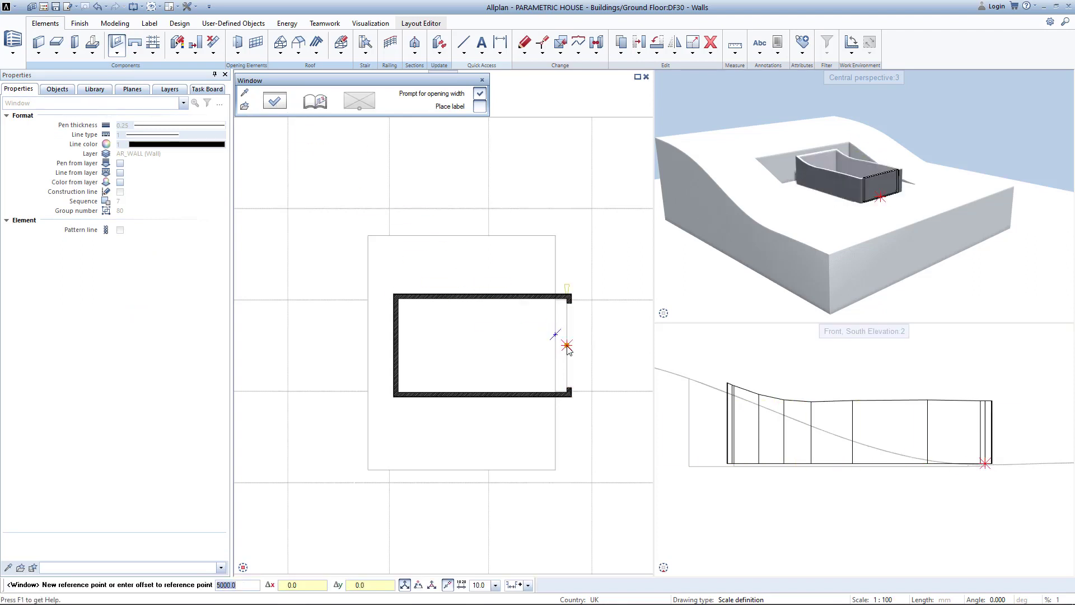
pyautogui.write('900')
pyautogui.press('Return')
pyautogui.write('8200')
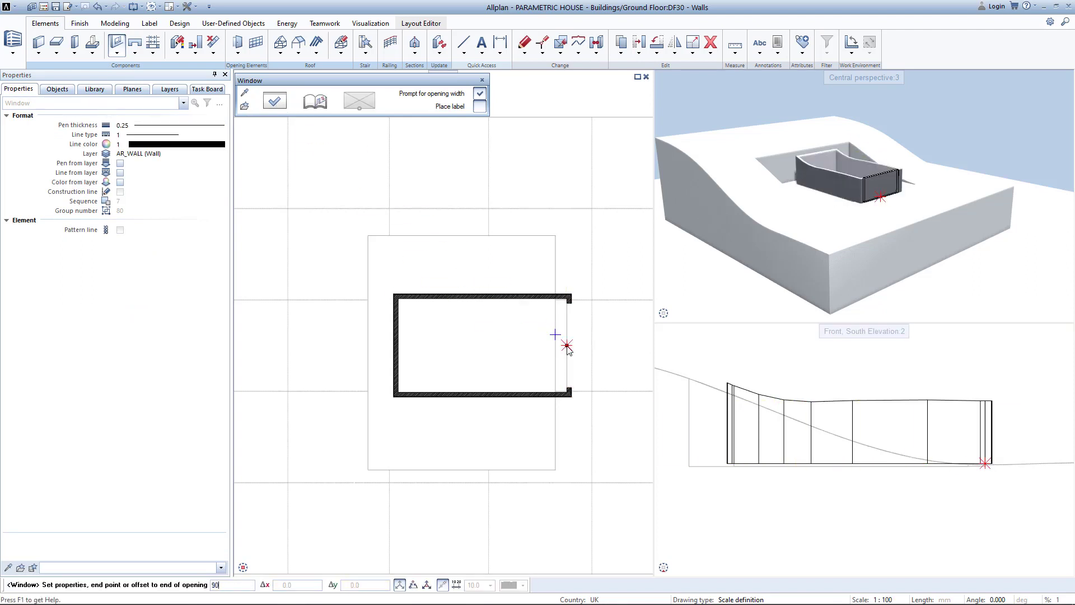
pyautogui.press('Return')
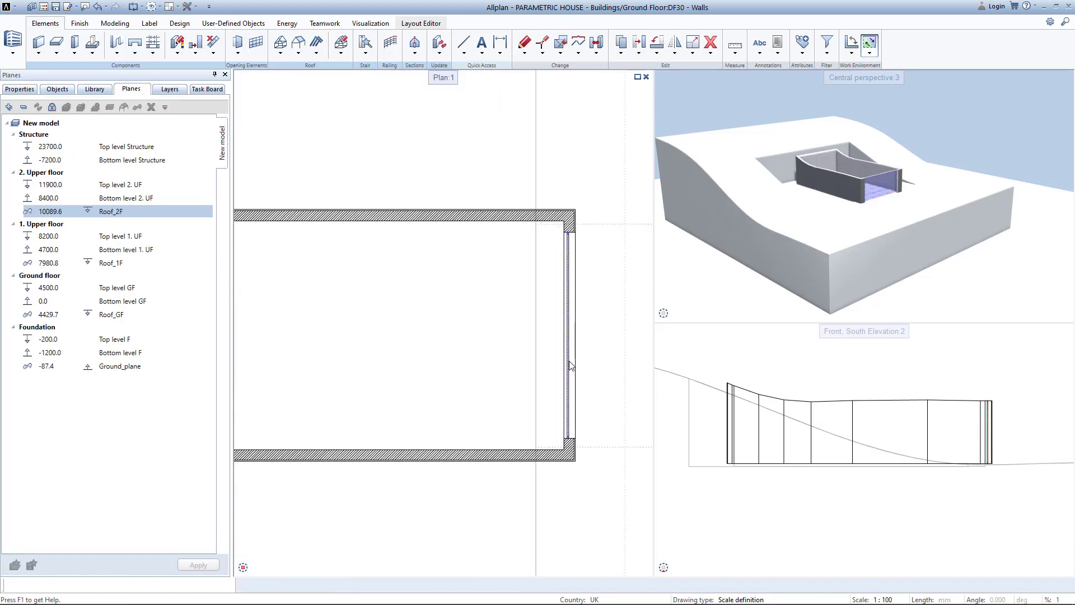
# Divide the east wall's window into 5 equal fields with mullions
pyautogui.doubleClick(569, 363)
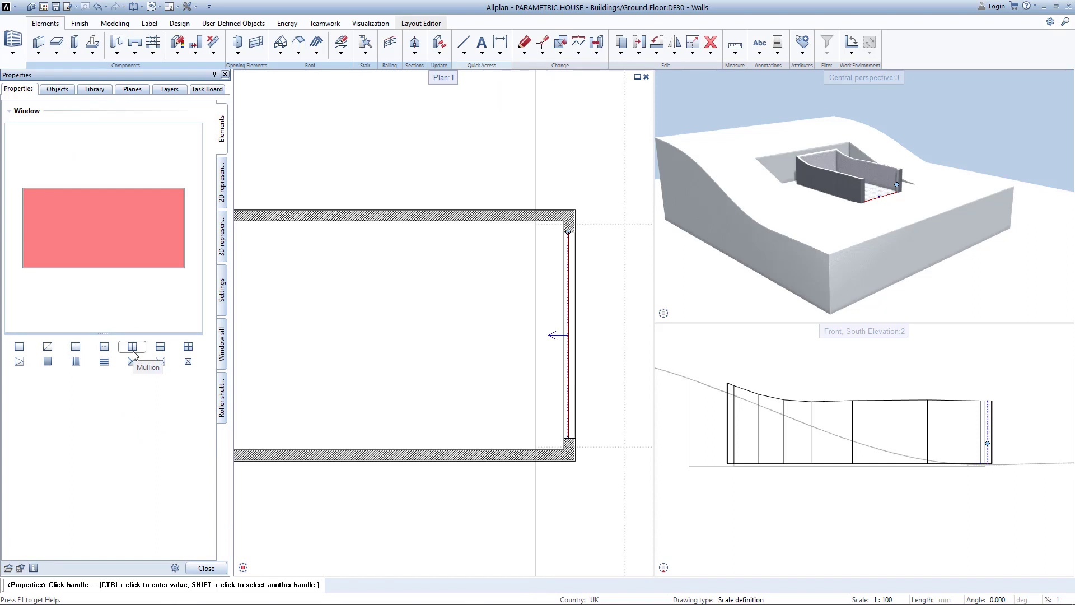
pyautogui.click(132, 347)
pyautogui.click(169, 427)
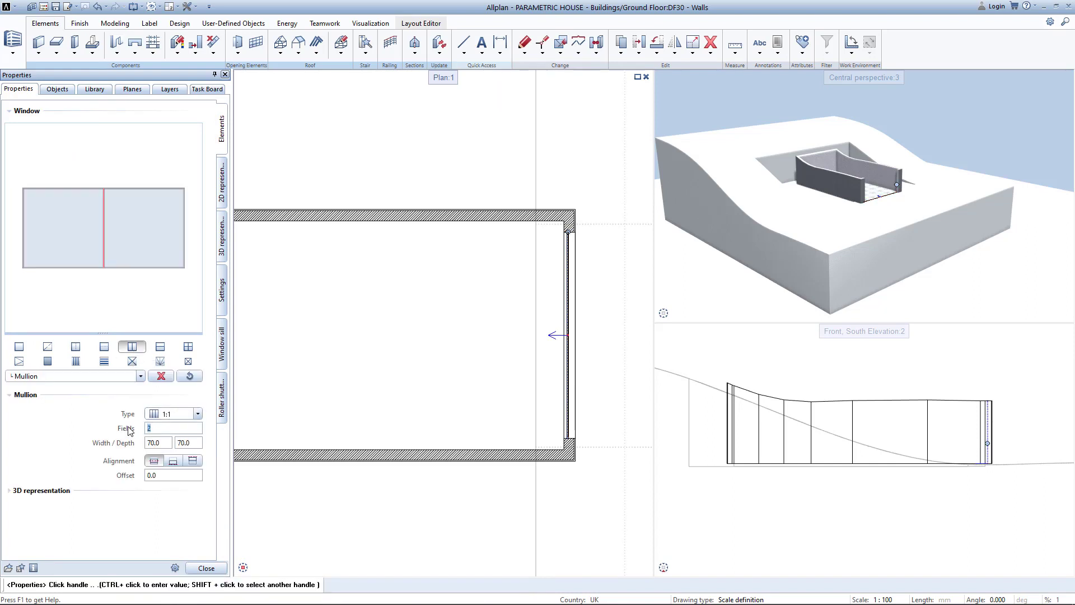
pyautogui.write('5')
pyautogui.press('Return')
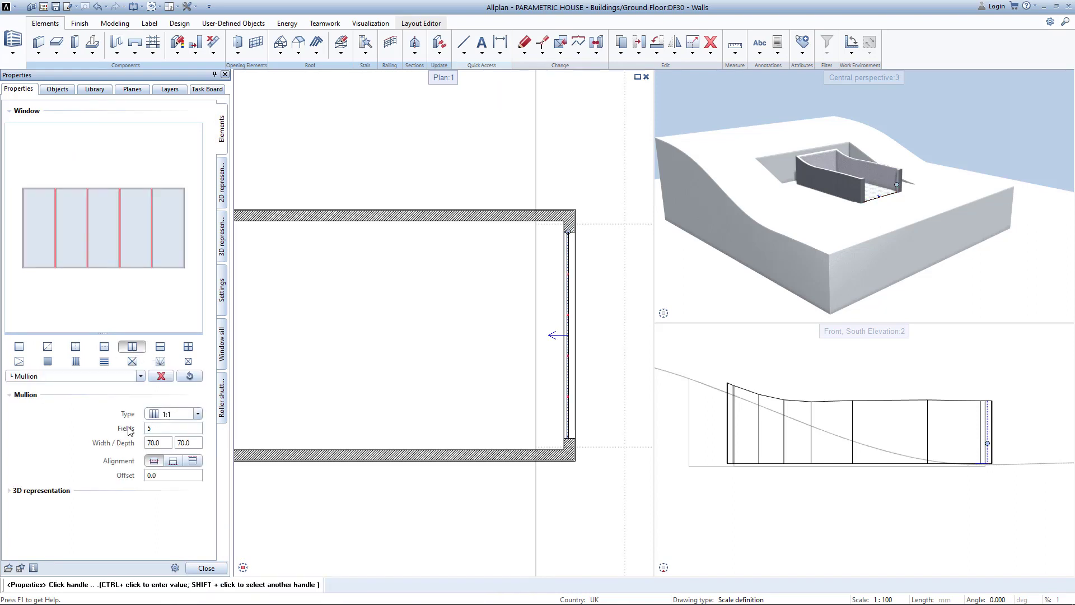
# Add a transom with 2 fields to the window's first, third and fifth fields
pyautogui.click(161, 248)
pyautogui.click(160, 347)
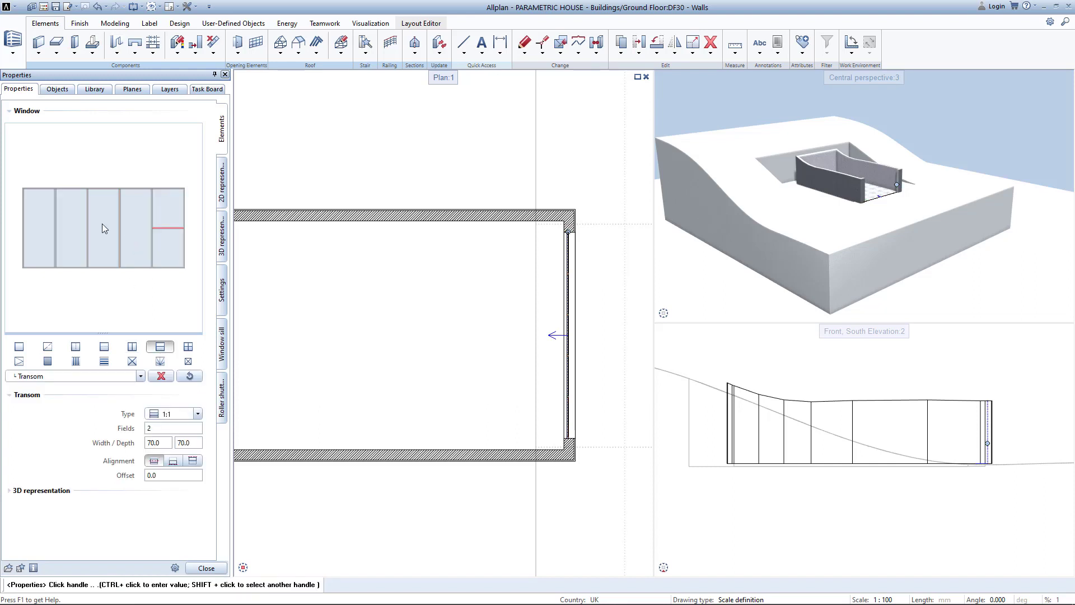
pyautogui.click(102, 224)
pyautogui.click(159, 348)
pyautogui.click(42, 237)
pyautogui.click(161, 348)
# Add transoms with 3 fields to the window's second and fourth fields and finish editing the window
pyautogui.click(71, 241)
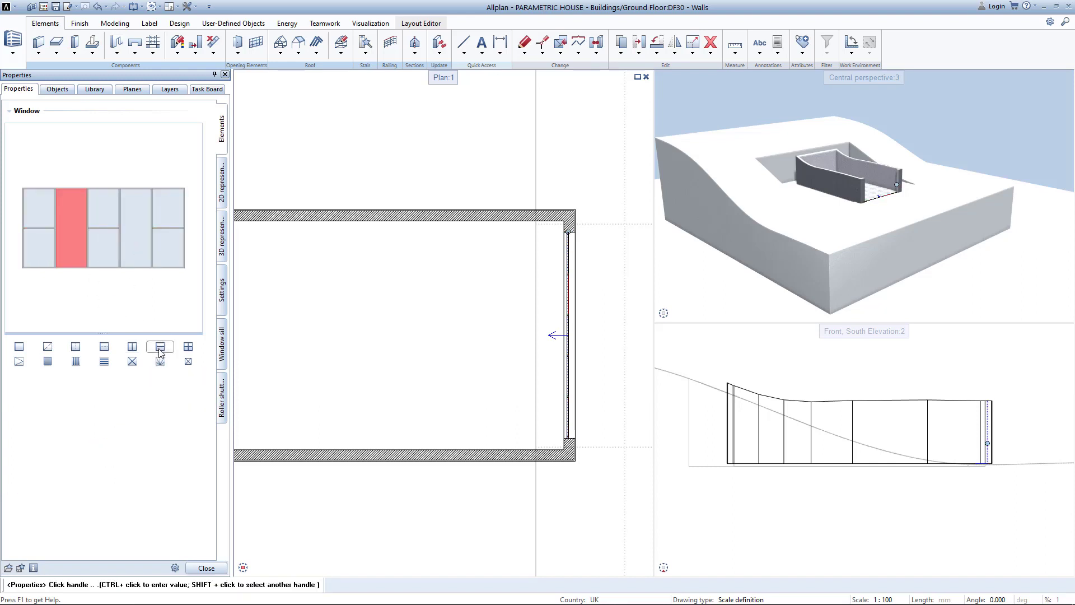
pyautogui.click(161, 349)
pyautogui.write('3')
pyautogui.press('Return')
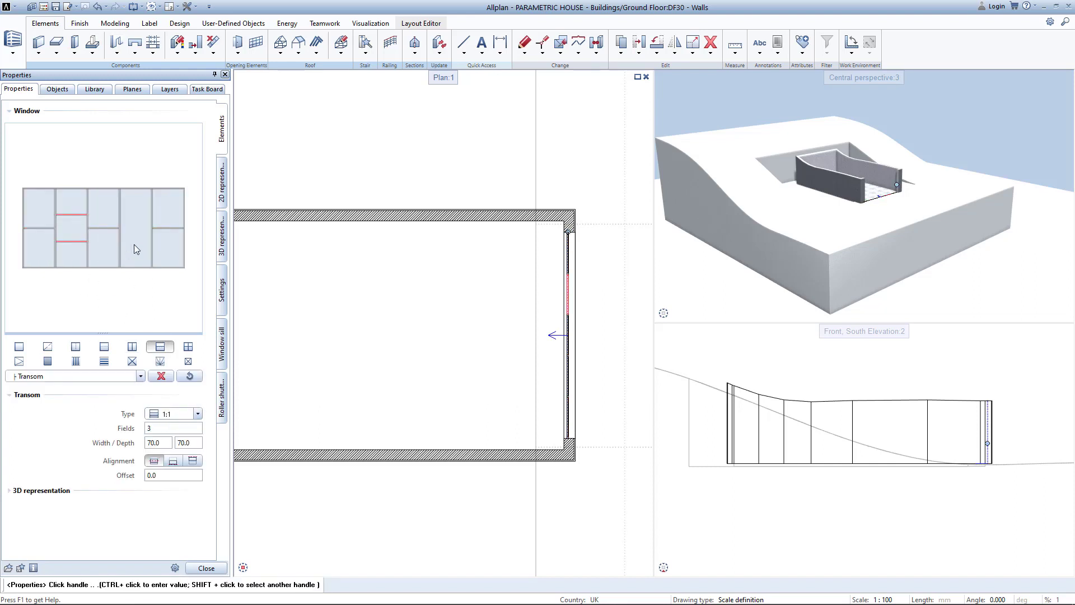
pyautogui.click(133, 244)
pyautogui.click(173, 429)
pyautogui.click(203, 569)
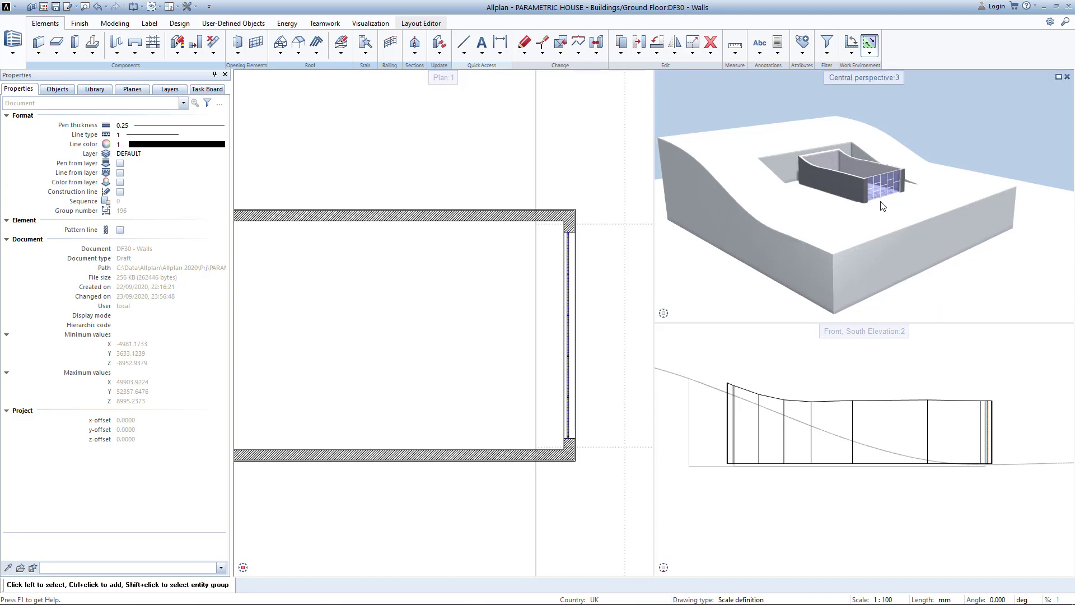
# Make the window's surfaces all equal, with alu for sections and leaf and glass_65t_simple for the glass
pyautogui.scroll(6, 881, 206)
pyautogui.moveTo(883, 208); pyautogui.dragTo(889, 222)
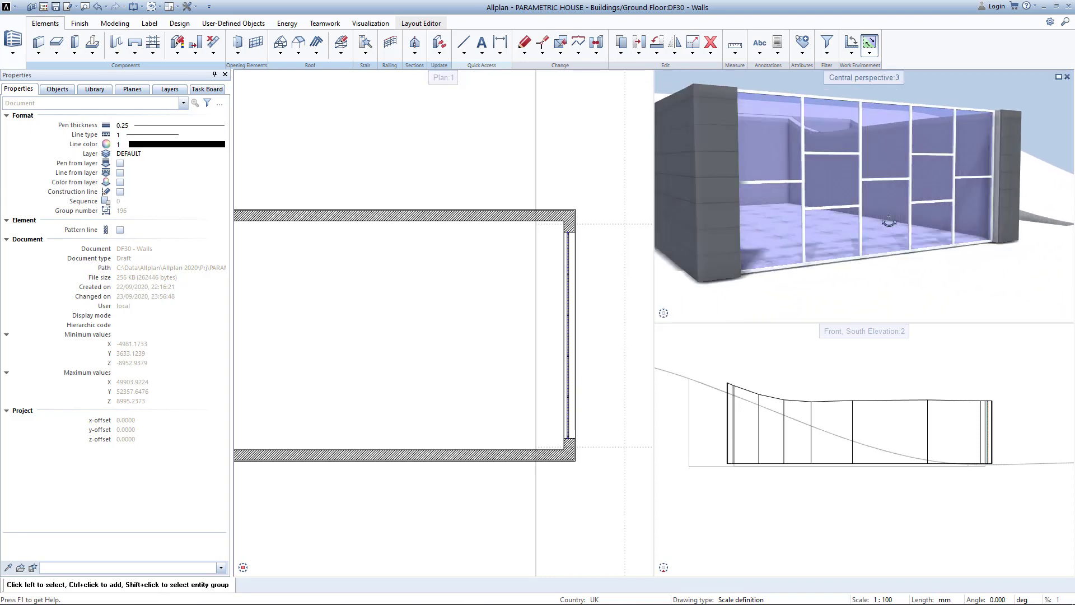
pyautogui.doubleClick(854, 206)
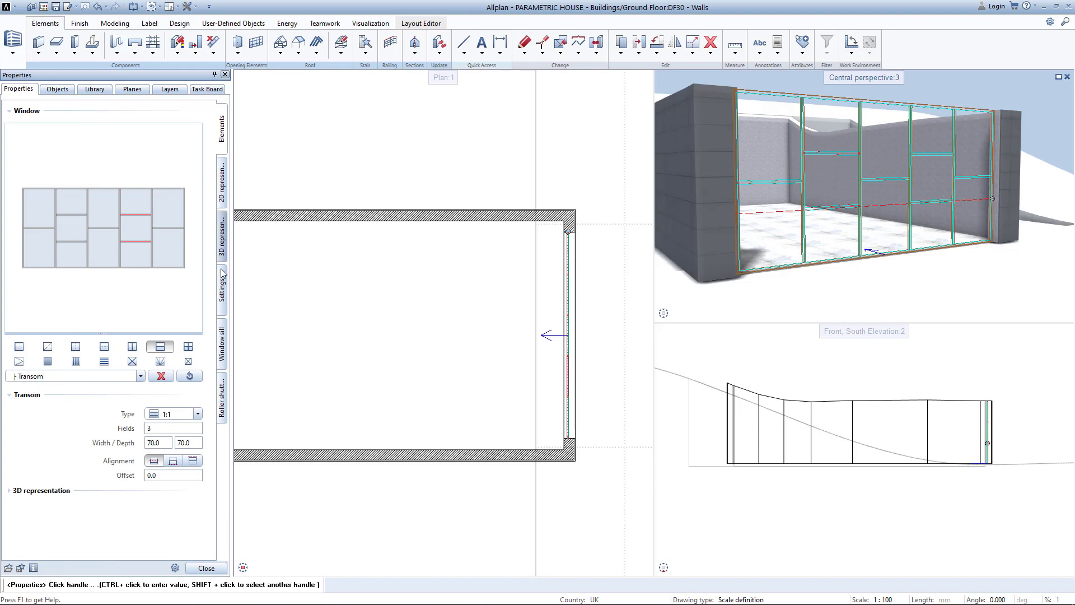
pyautogui.click(220, 223)
pyautogui.click(148, 403)
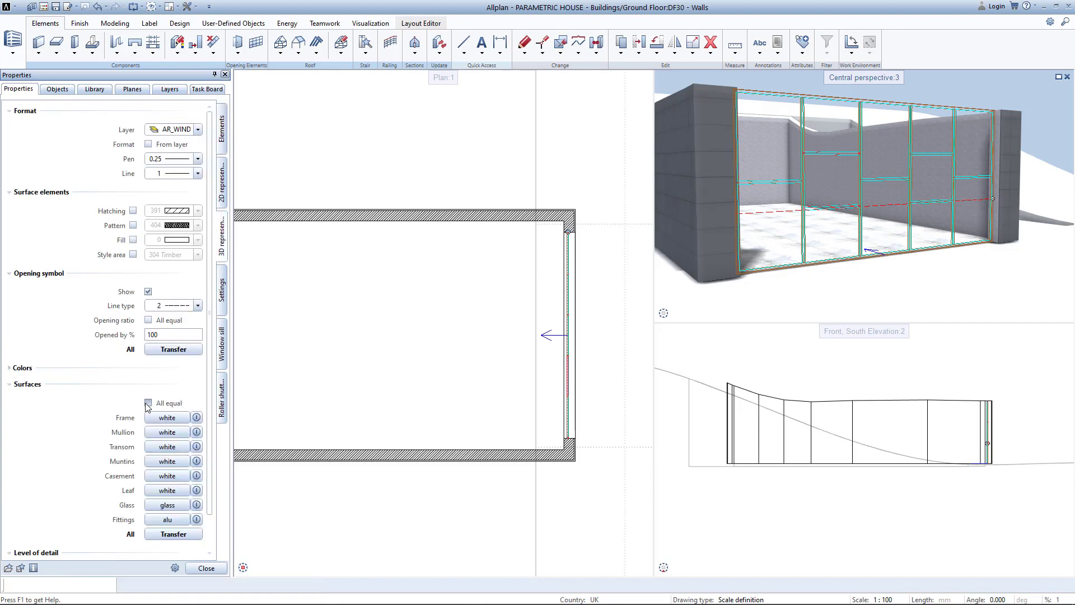
pyautogui.click(167, 418)
pyautogui.click(284, 421)
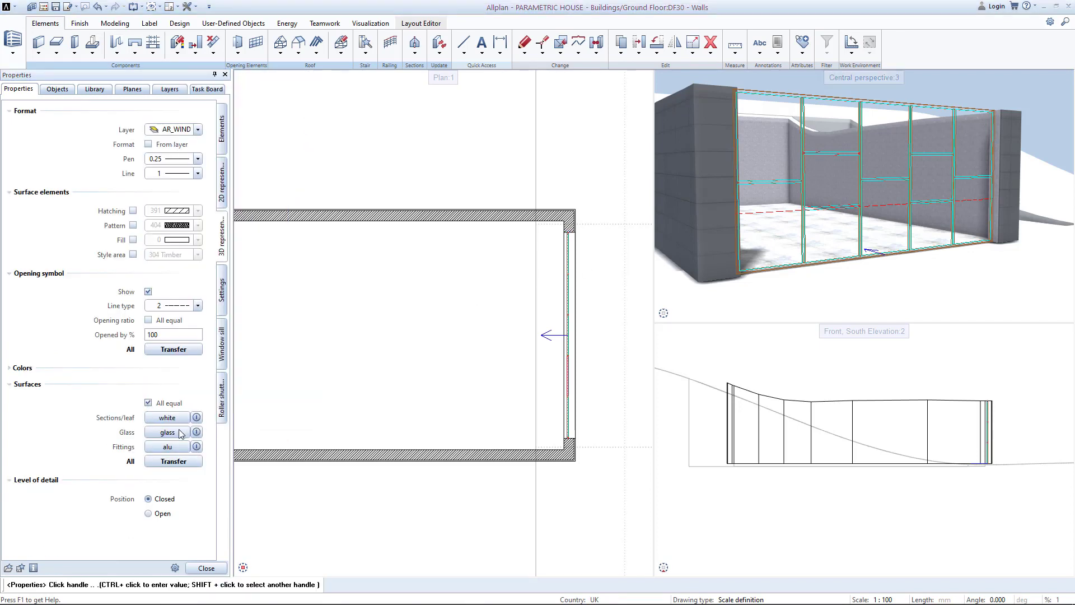
pyautogui.click(167, 432)
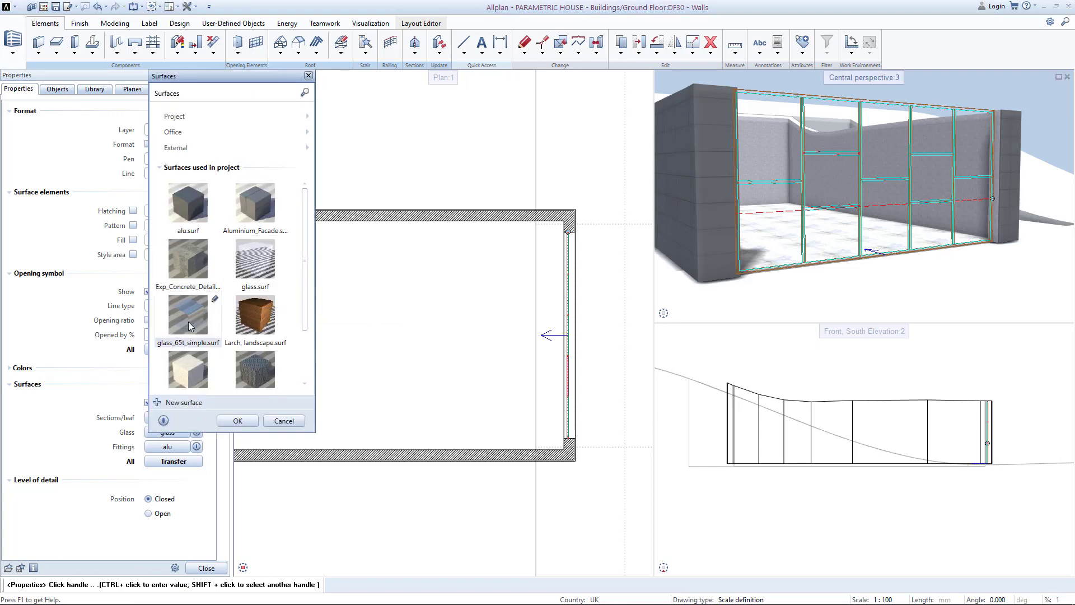
pyautogui.click(237, 420)
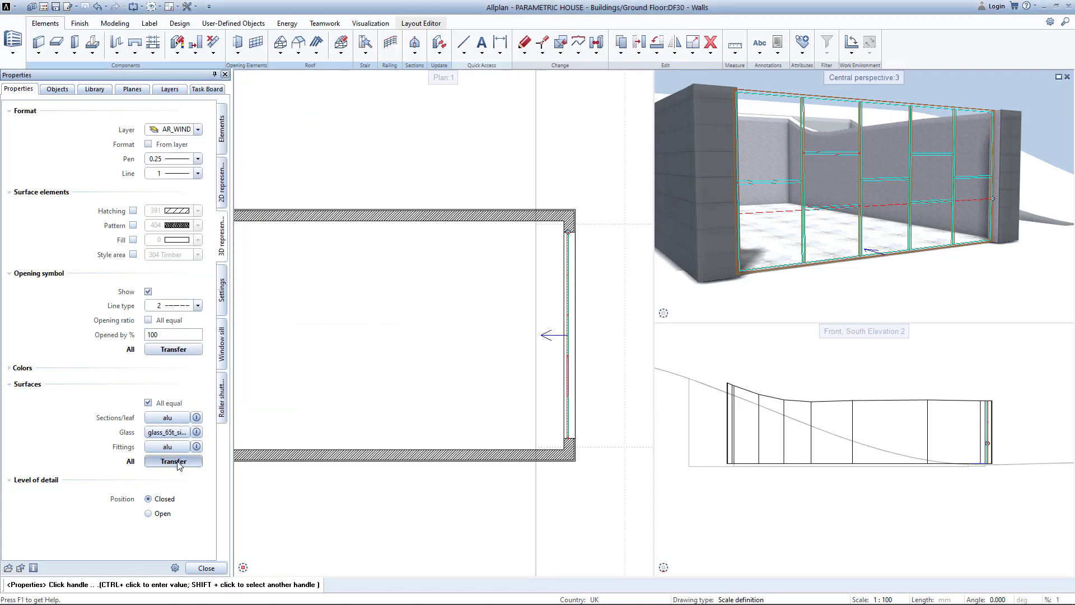
# Finish editing the east window and insert a matching window, 16000 mm wide, centred in the south wall
pyautogui.click(206, 568)
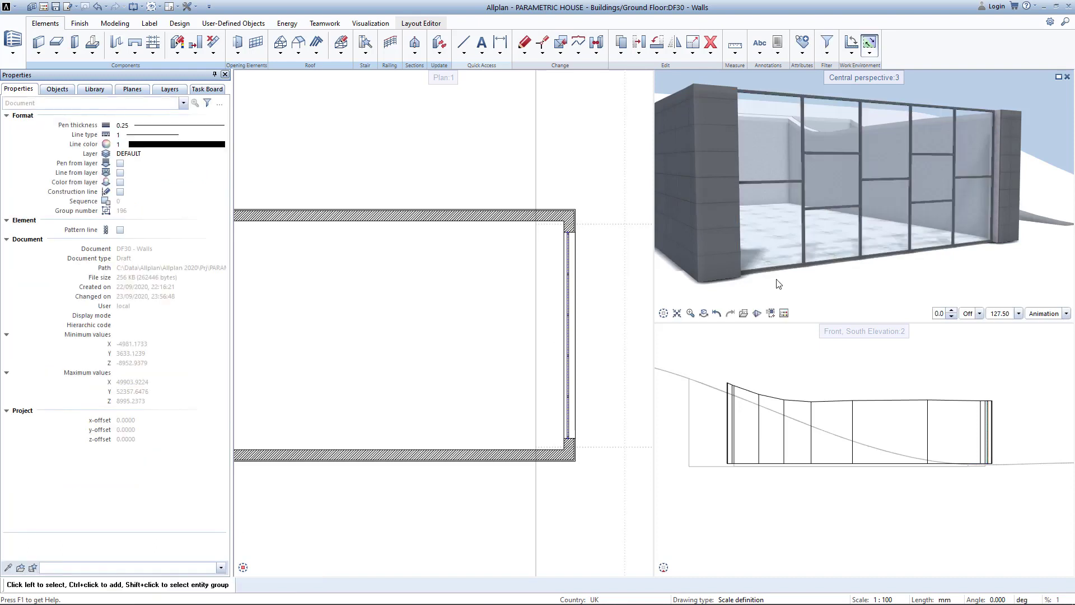
pyautogui.keyDown('shift'); pyautogui.moveTo(861, 245); pyautogui.dragTo(849, 259, button='middle'); pyautogui.keyUp('shift')
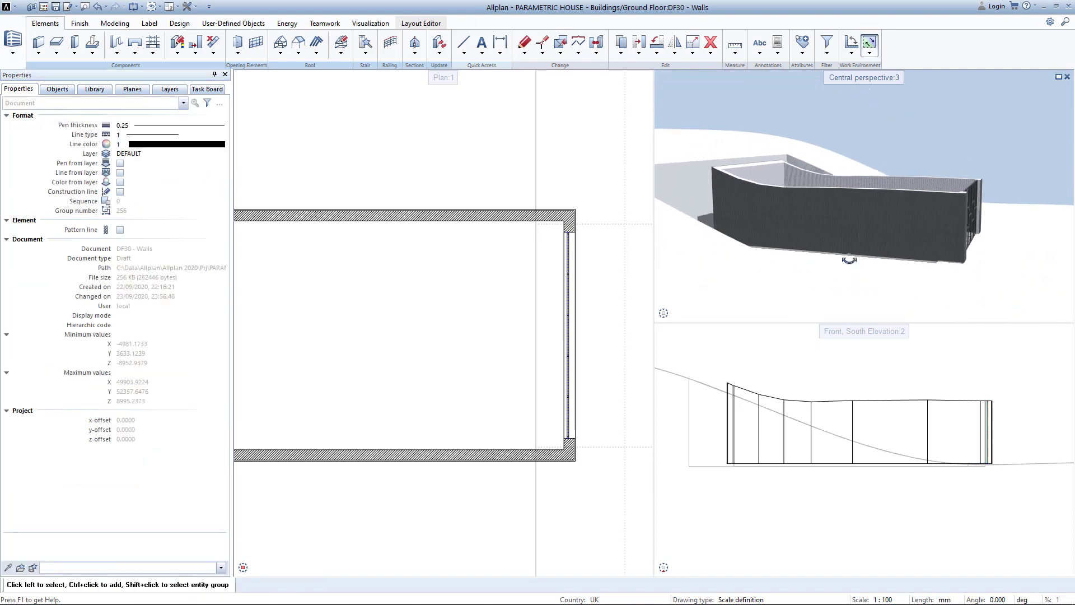
pyautogui.rightClick(571, 353)
pyautogui.rightClick(571, 354)
pyautogui.scroll(-2, 533, 368)
pyautogui.moveTo(533, 368); pyautogui.dragTo(575, 348, button='middle')
pyautogui.press('Escape')
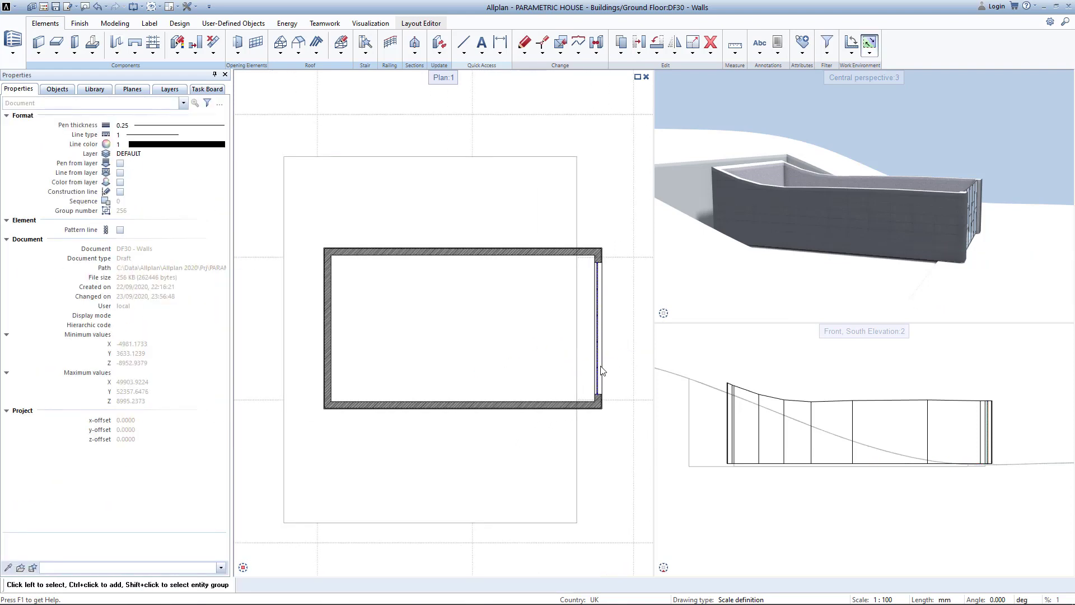
pyautogui.rightClick(602, 371)
pyautogui.rightClick(603, 371)
pyautogui.click(463, 401)
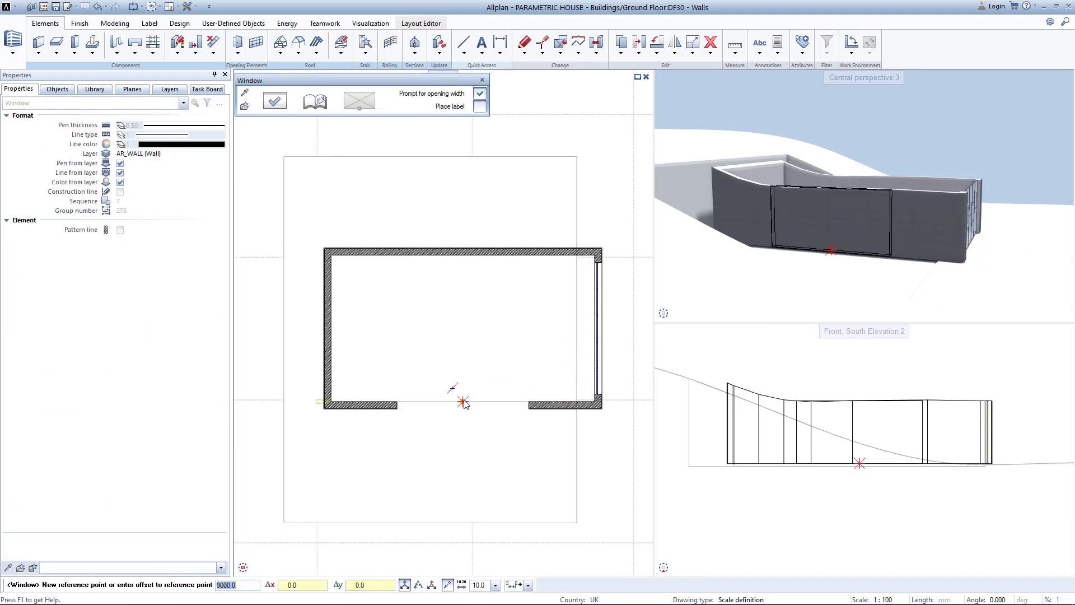
pyautogui.press('Return')
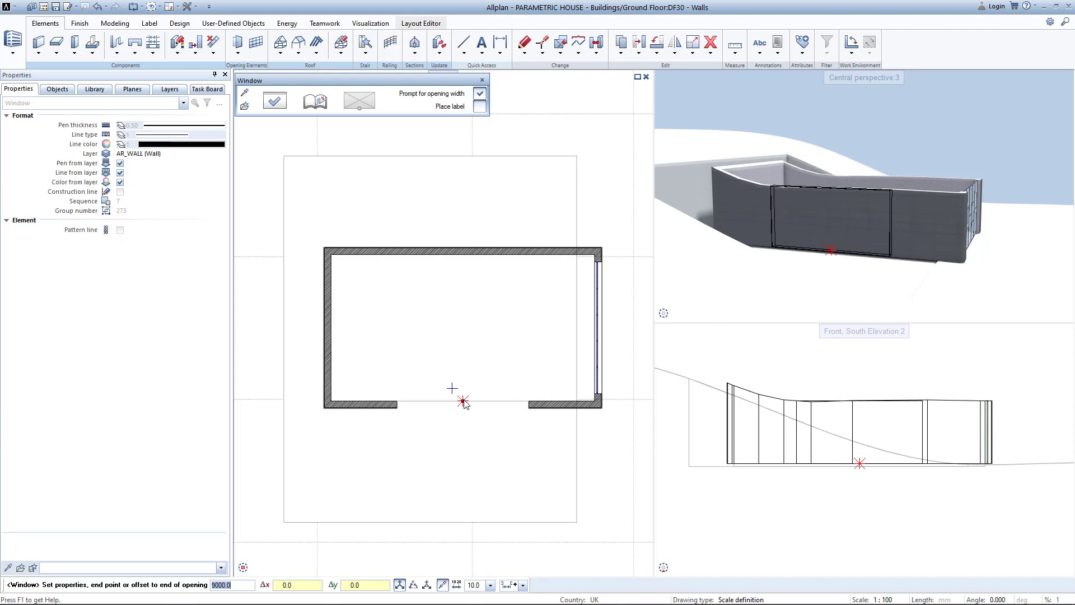
pyautogui.write('16')
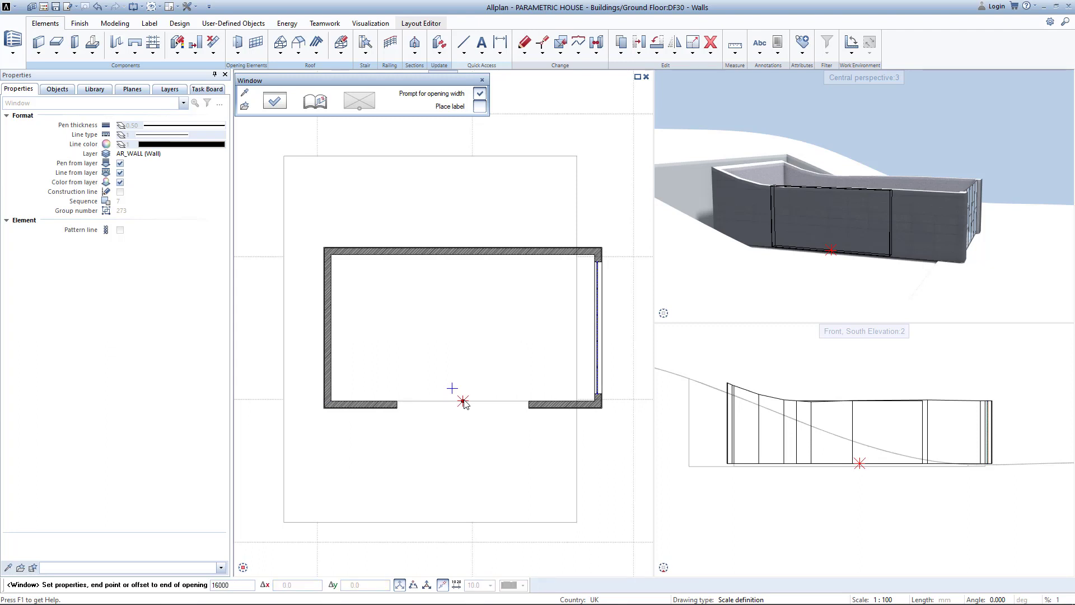
pyautogui.press('Return')
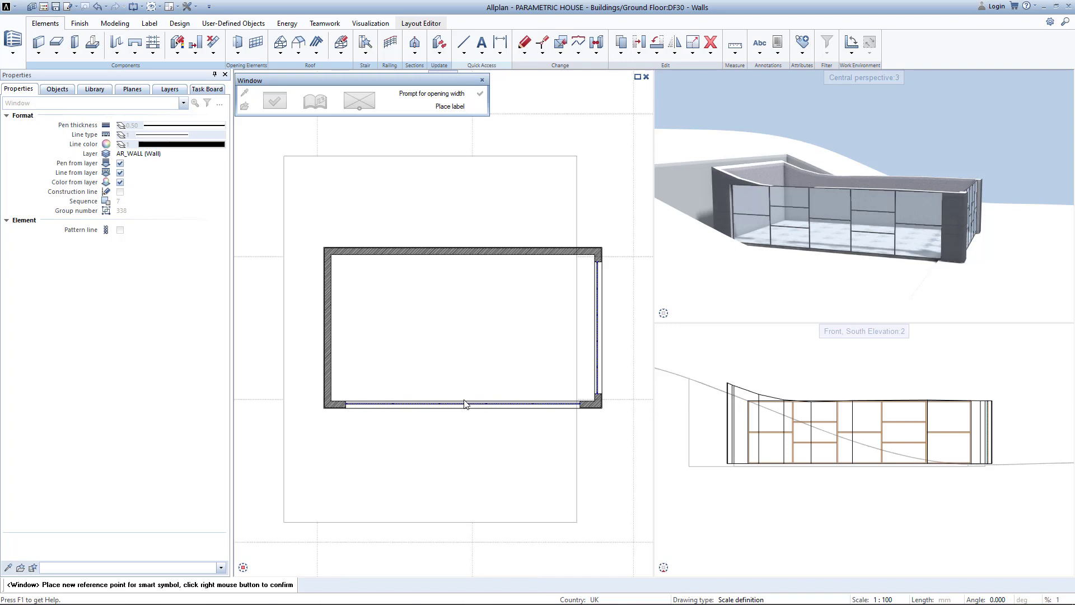
pyautogui.press('Escape')
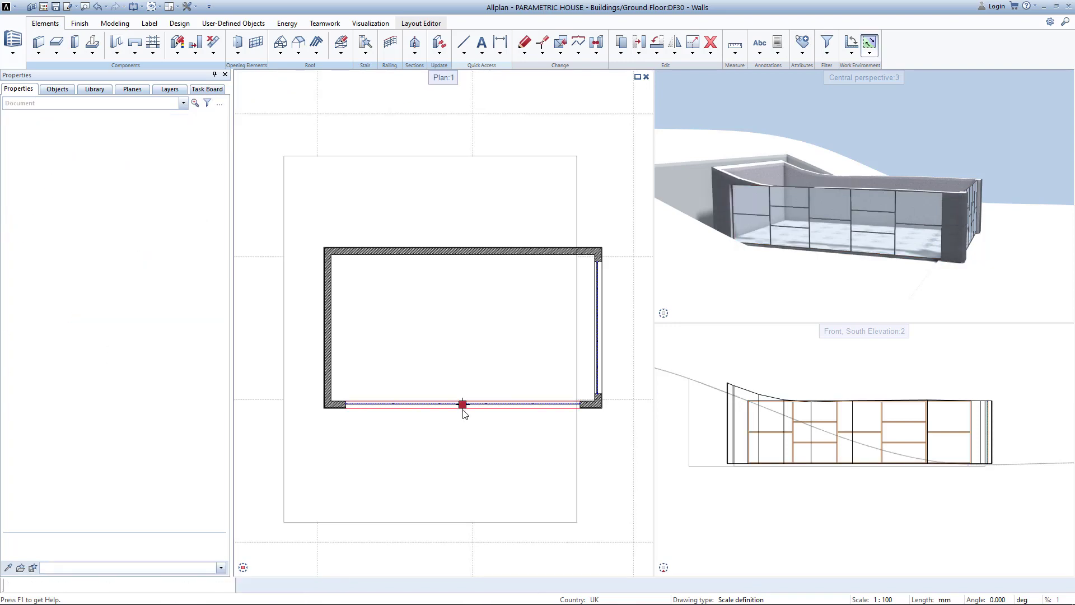
# Link the south window's bottom level to Ground_plane and its top level to Roof_GF
pyautogui.doubleClick(463, 413)
pyautogui.click(217, 288)
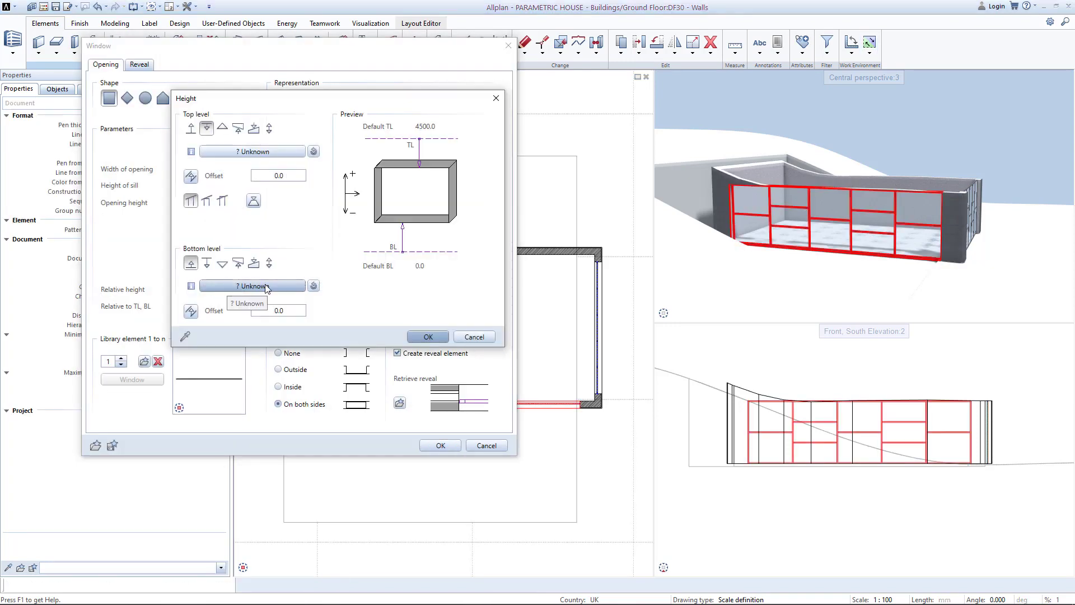
pyautogui.click(252, 286)
pyautogui.scroll(-2, 95, 204)
pyautogui.click(100, 187)
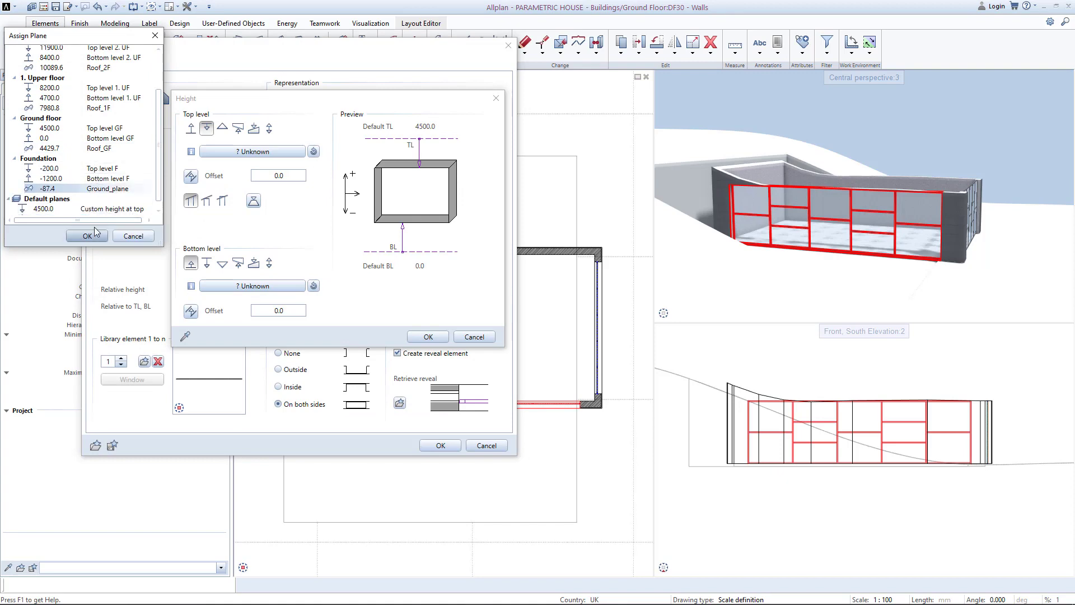
pyautogui.click(93, 236)
pyautogui.click(263, 152)
pyautogui.click(112, 200)
pyautogui.click(99, 234)
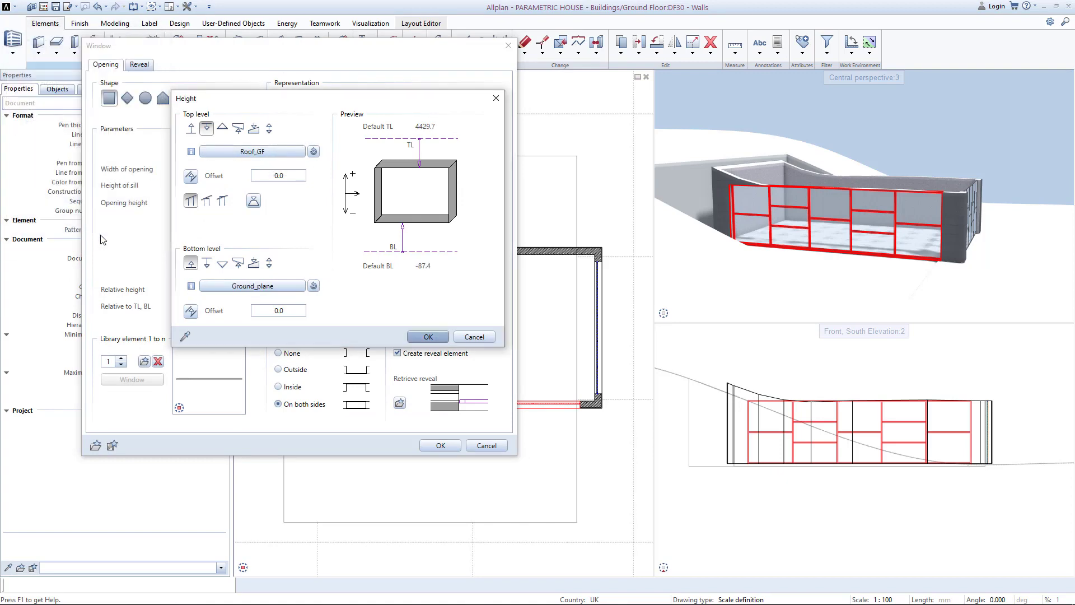
pyautogui.click(430, 337)
pyautogui.click(440, 446)
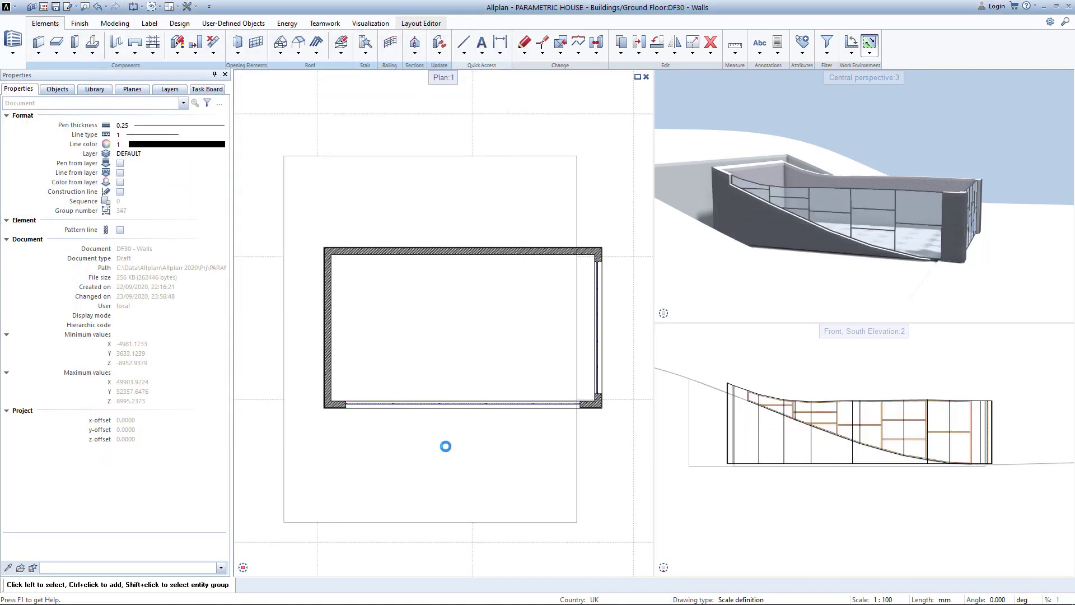
# Start a new door and set its opening width to 1000 mm
pyautogui.moveTo(905, 283); pyautogui.dragTo(933, 261)
pyautogui.moveTo(932, 260); pyautogui.dragTo(930, 215, button='right')
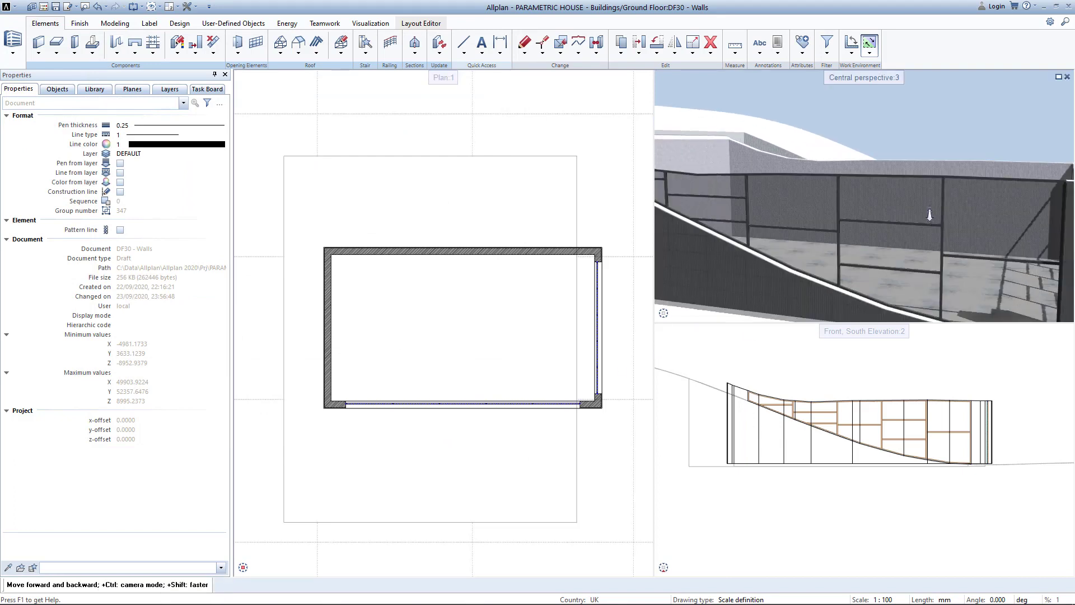
pyautogui.moveTo(930, 215); pyautogui.dragTo(811, 229)
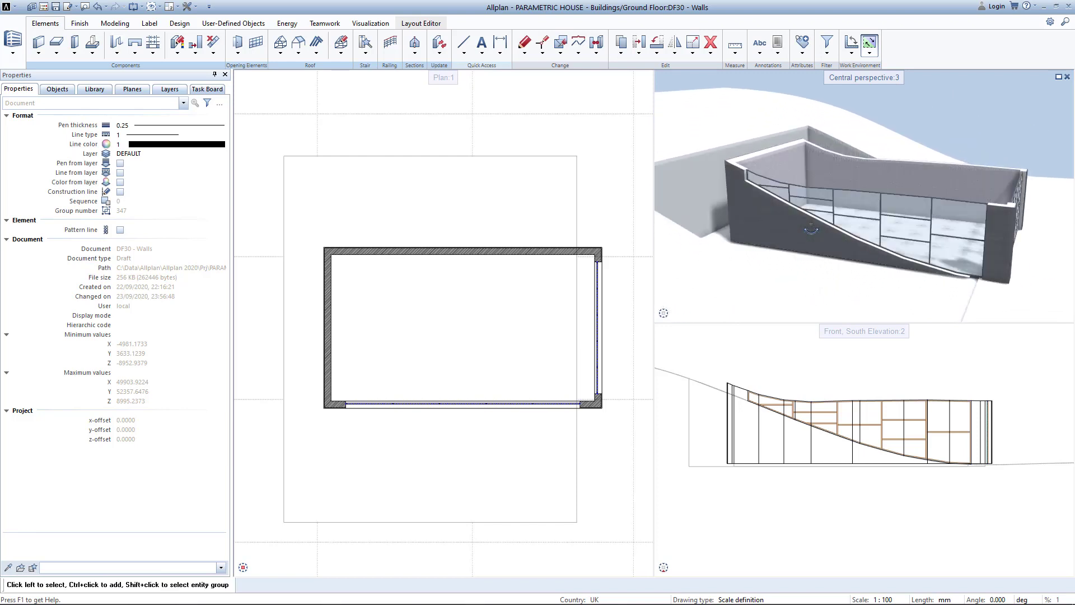
pyautogui.click(117, 44)
pyautogui.click(274, 101)
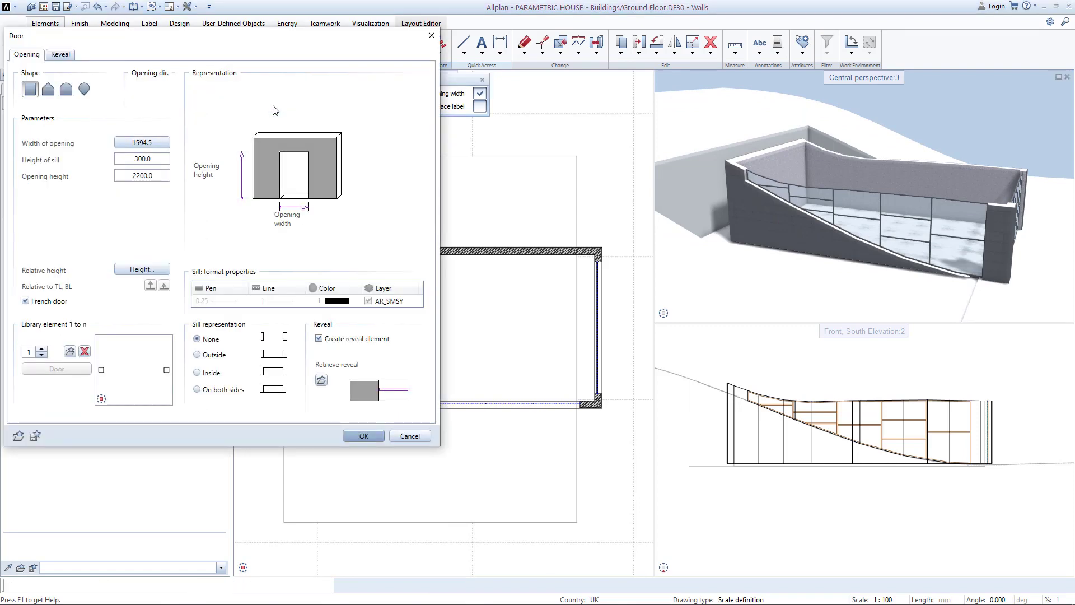
pyautogui.click(155, 168)
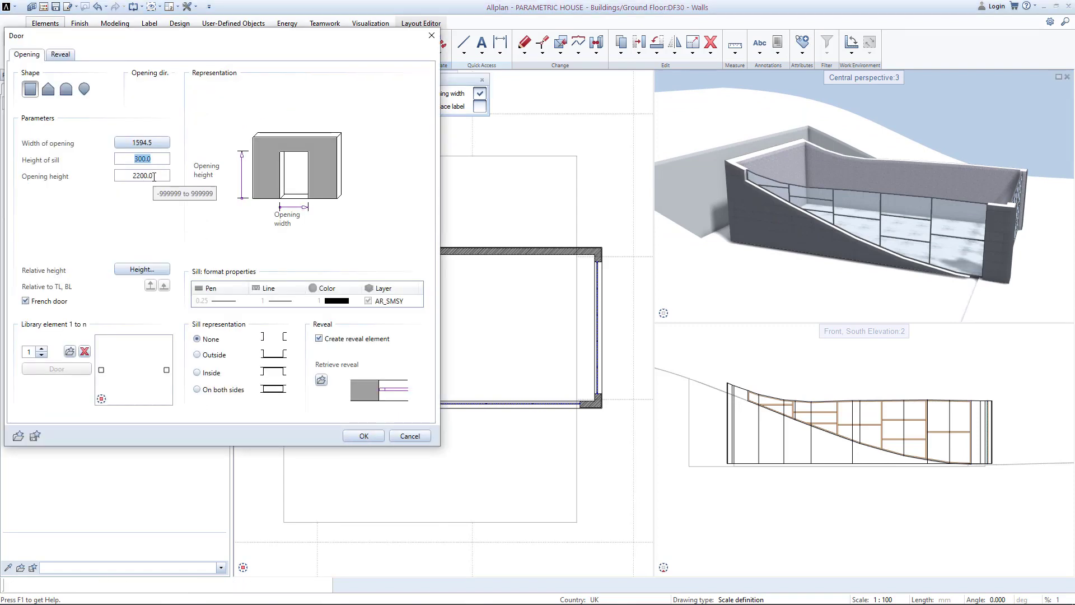
pyautogui.click(157, 143)
pyautogui.doubleClick(138, 221)
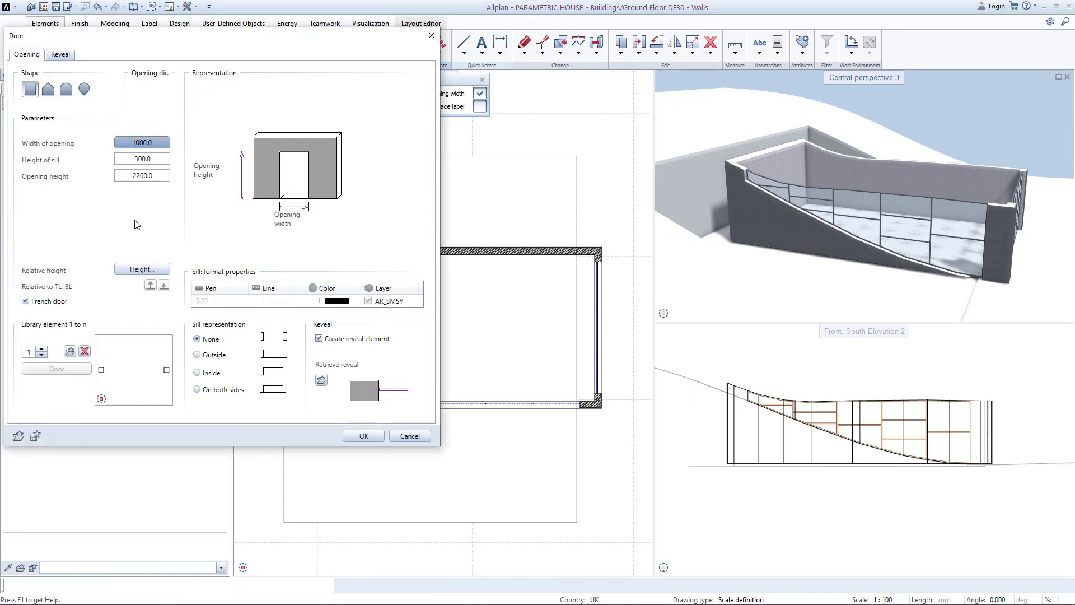
# Assign the 1l white blockframe model from the library's external doors to the door opening
pyautogui.click(69, 352)
pyautogui.doubleClick(224, 143)
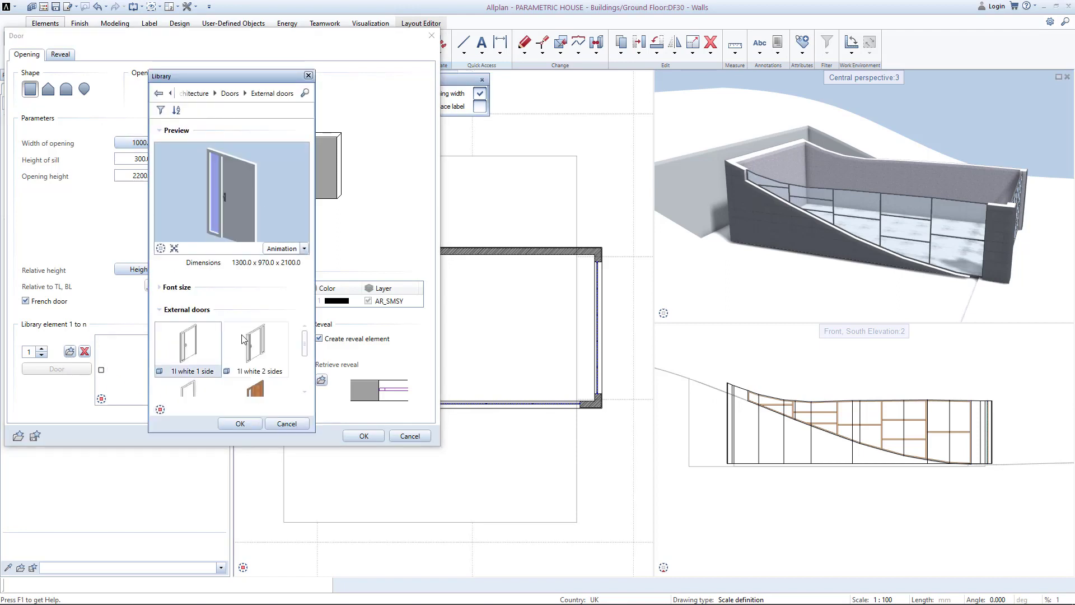
pyautogui.click(188, 343)
pyautogui.click(241, 423)
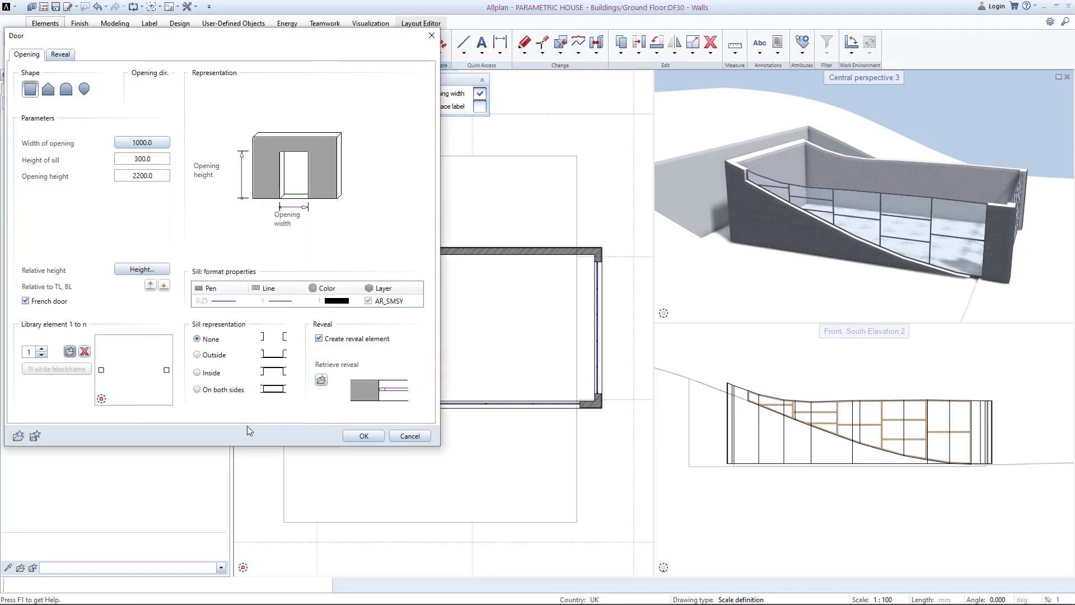
pyautogui.click(364, 436)
# Place the 1000 mm door in the west wall near its south corner, swinging into the room
pyautogui.scroll(2, 335, 358)
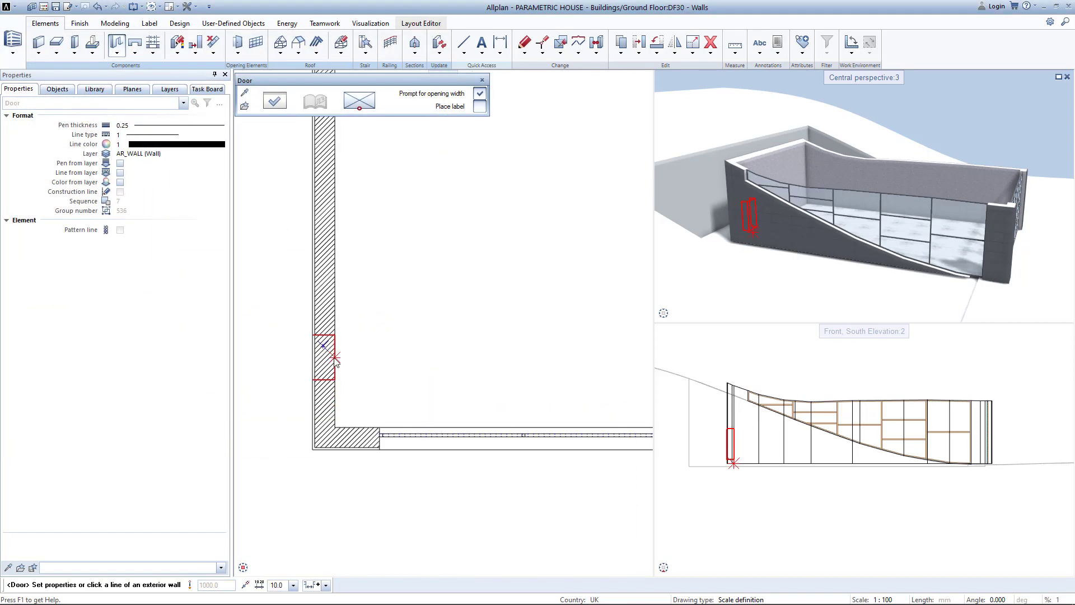
pyautogui.click(335, 358)
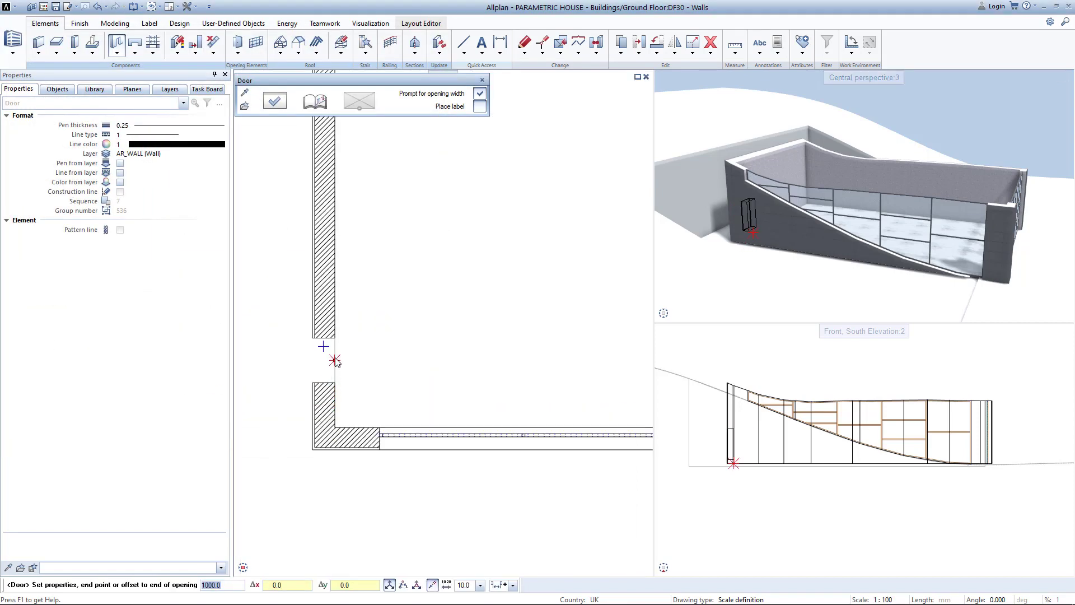
pyautogui.press('Return')
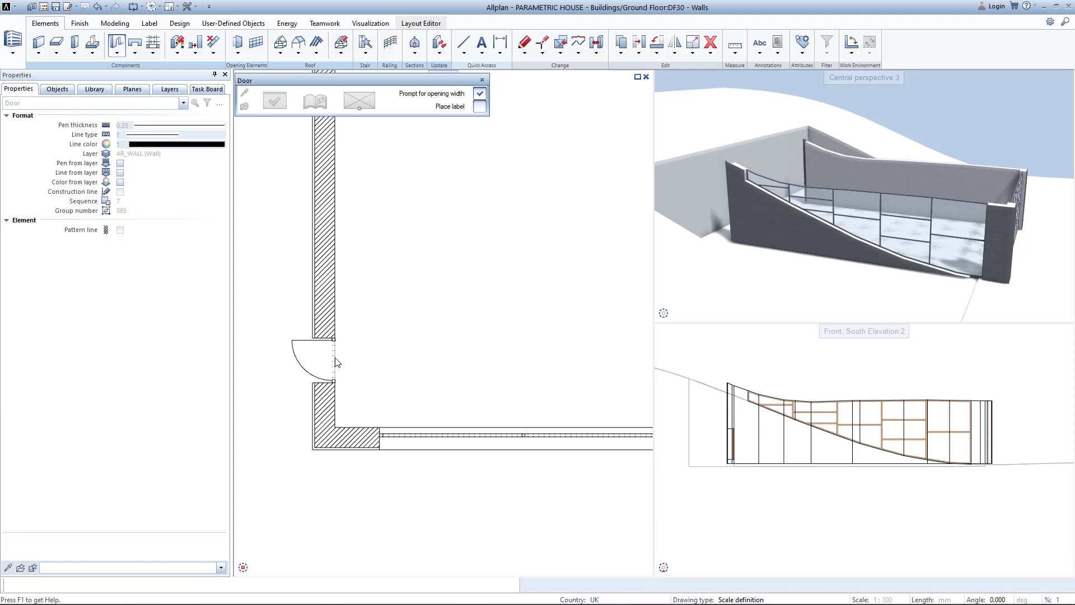
pyautogui.click(290, 380)
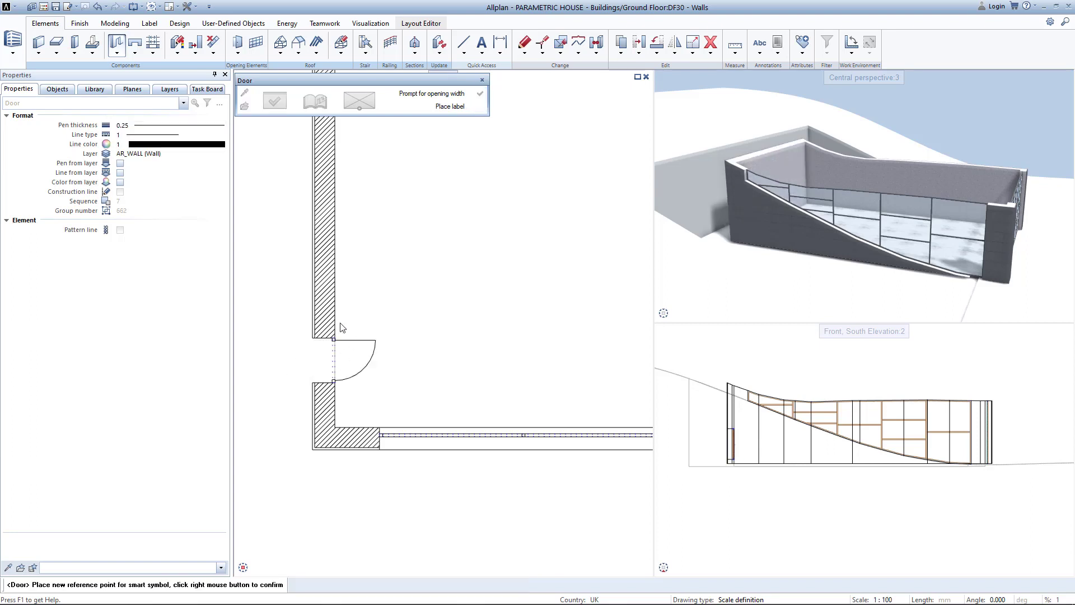
pyautogui.rightClick(379, 423)
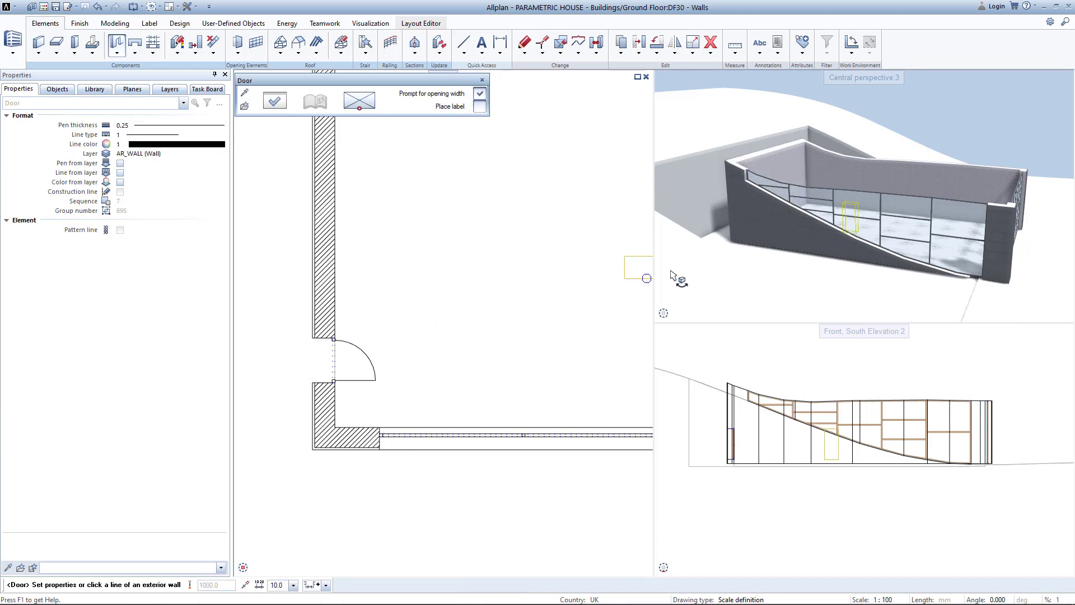
pyautogui.press('Escape')
# Set the west wall door's height of sill to 0
pyautogui.moveTo(754, 252); pyautogui.dragTo(753, 193)
pyautogui.scroll(4, 745, 224)
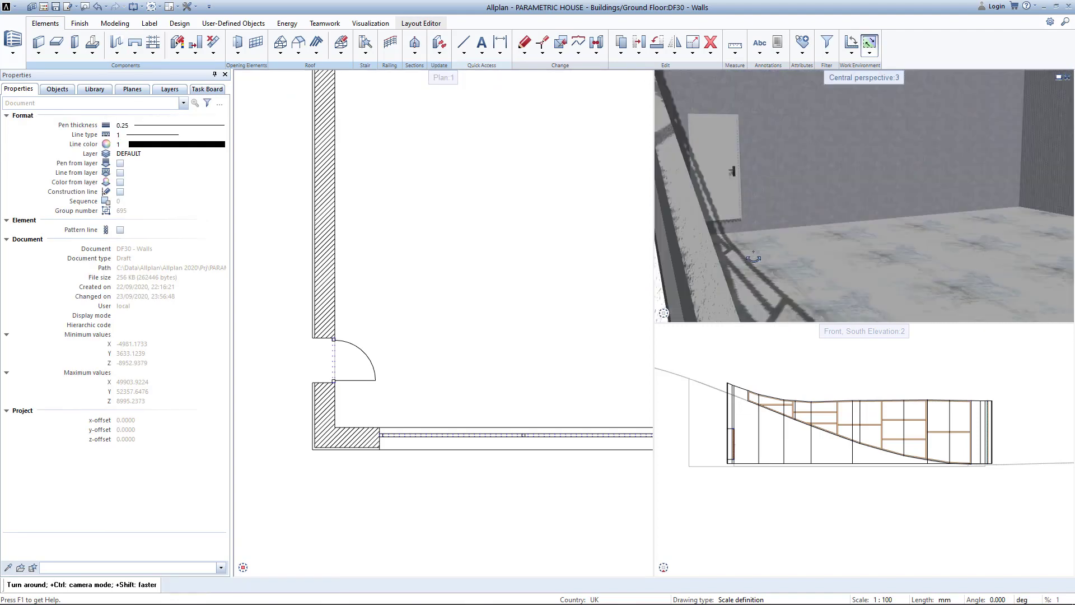
pyautogui.scroll(4, 745, 193)
pyautogui.doubleClick(322, 368)
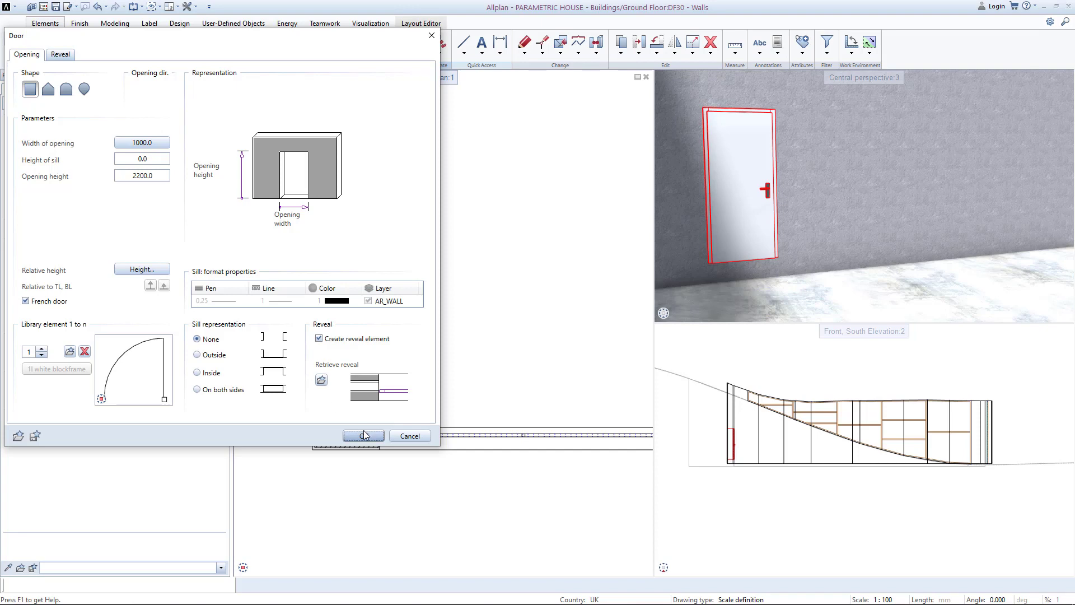
pyautogui.click(364, 435)
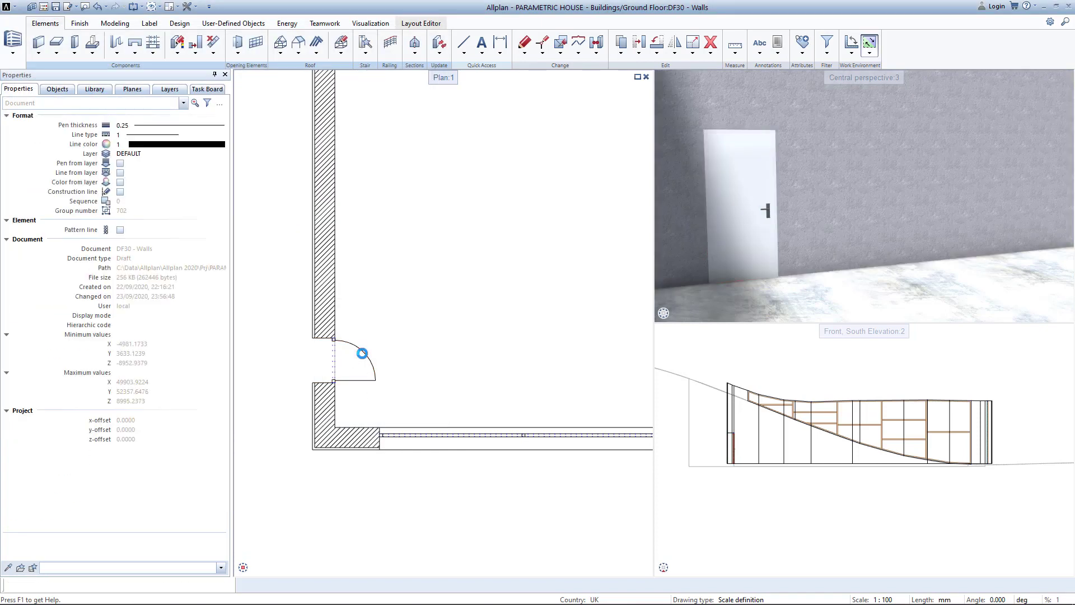
# Give the west door's sections and leaf a dark grey surface and transfer it to all door parts
pyautogui.doubleClick(363, 358)
pyautogui.click(222, 235)
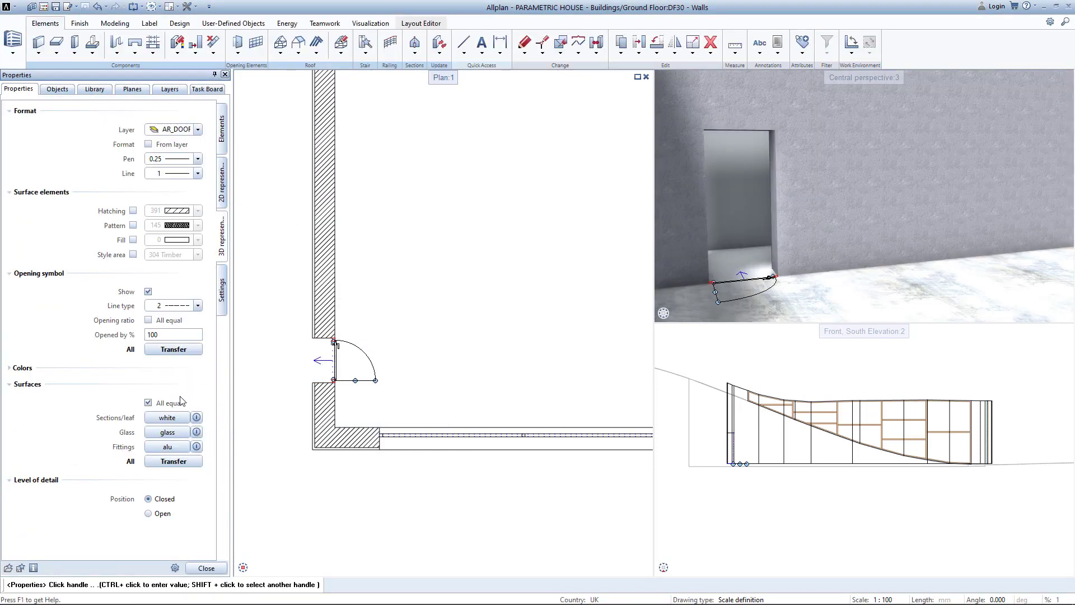
pyautogui.click(167, 418)
pyautogui.click(237, 422)
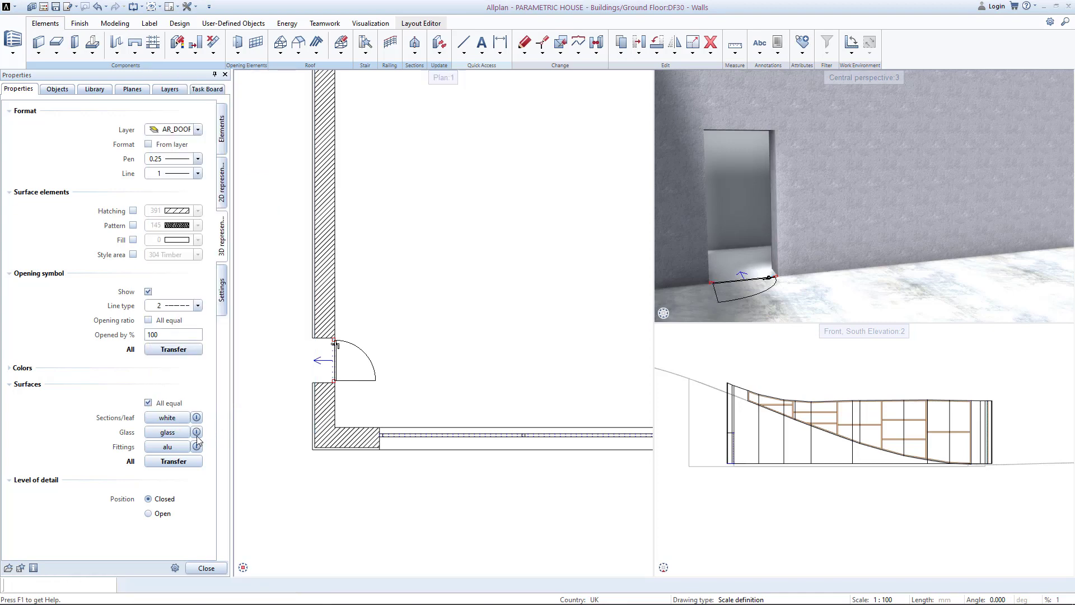
pyautogui.click(158, 464)
pyautogui.press('Escape')
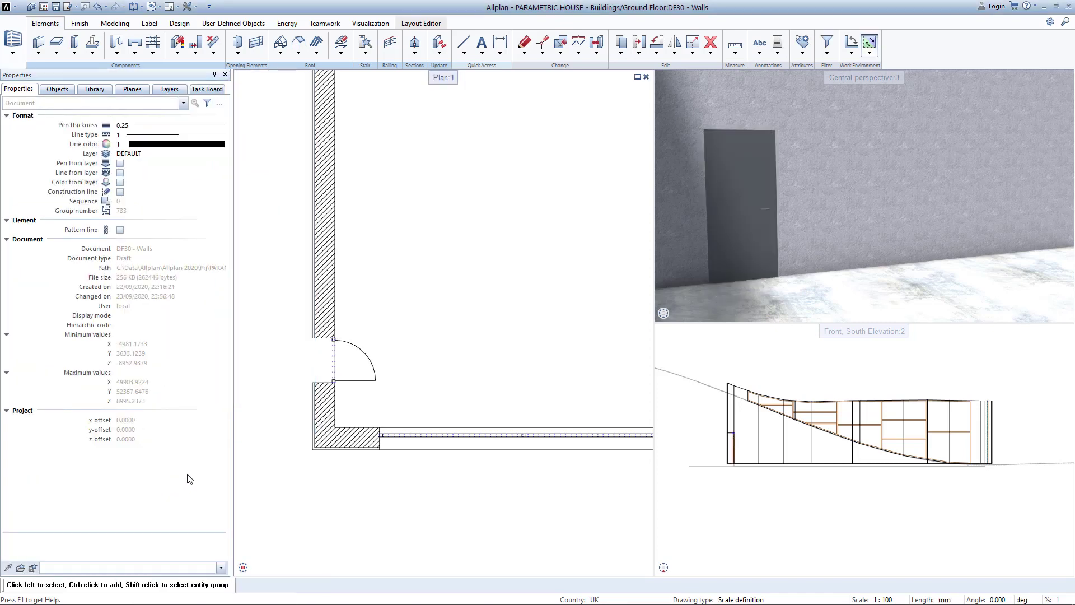
# Save the east window's settings as a favorite file named Window in Favorites - project
pyautogui.keyDown('ctrl'); pyautogui.moveTo(750, 210); pyautogui.dragTo(756, 212); pyautogui.keyUp('ctrl')
pyautogui.scroll(-8, 756, 211)
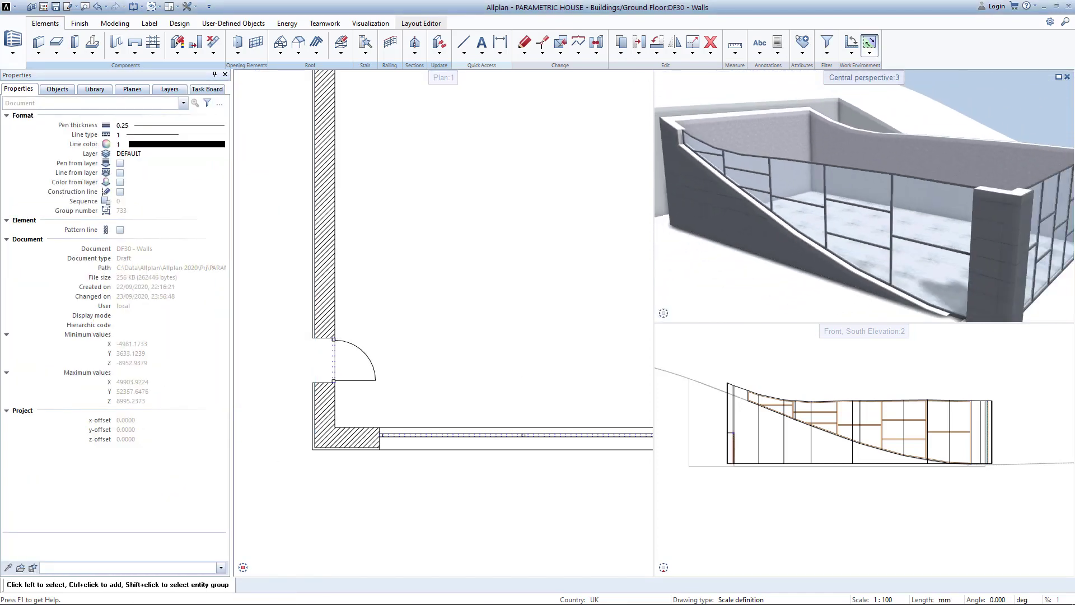
pyautogui.click(603, 436)
pyautogui.scroll(-3, 560, 380)
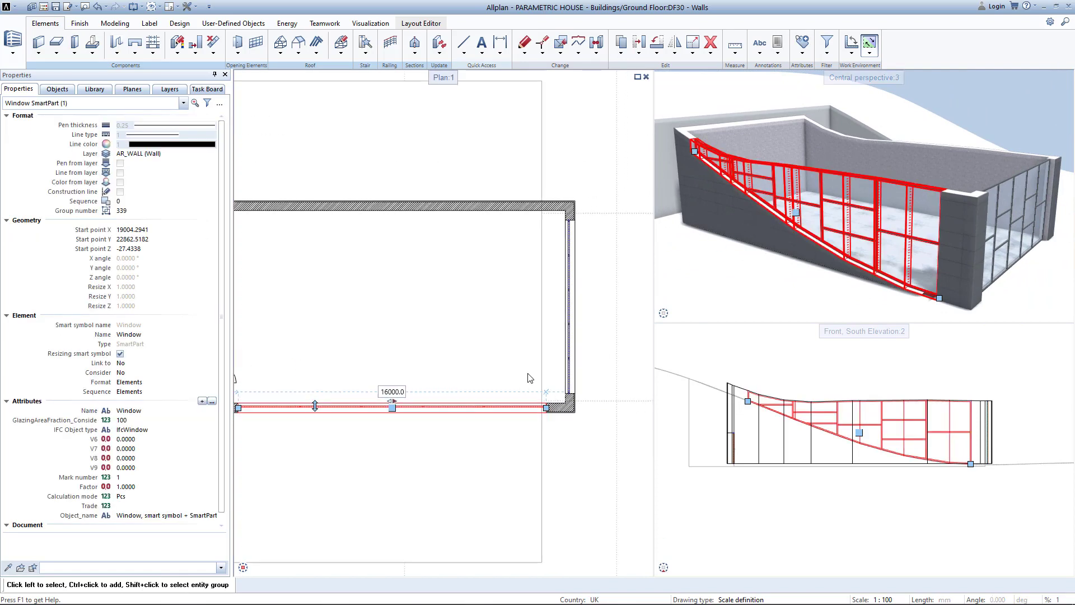
pyautogui.click(570, 340)
pyautogui.doubleClick(570, 340)
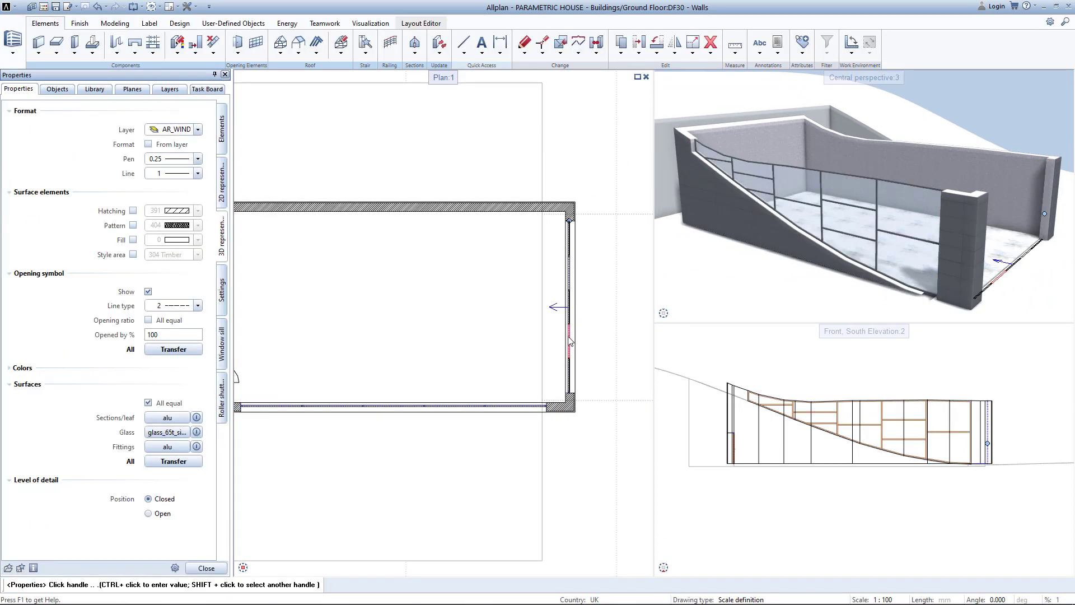
pyautogui.click(20, 568)
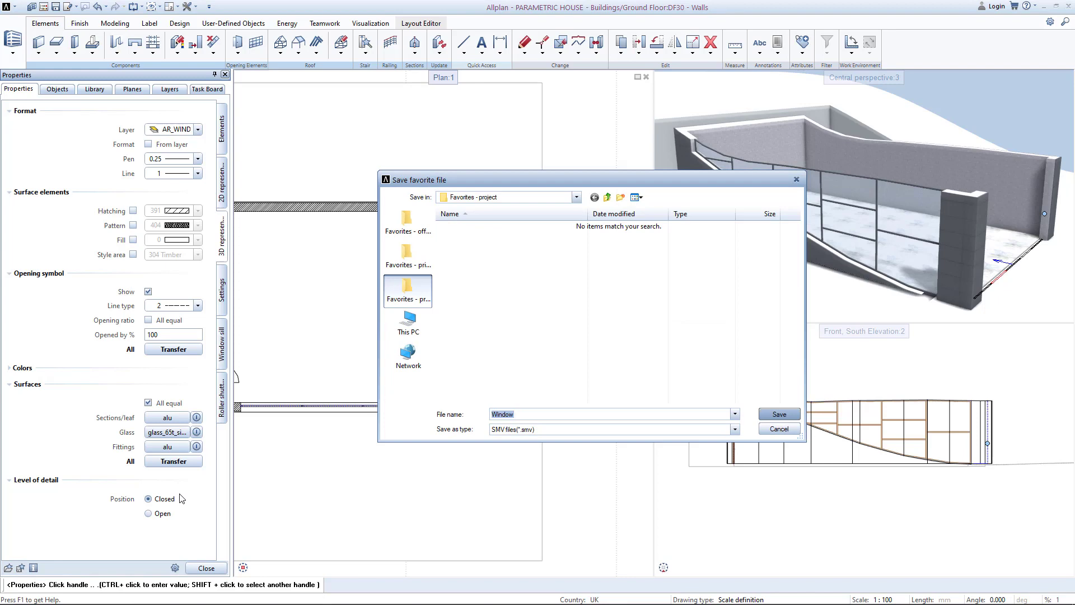
pyautogui.click(778, 414)
pyautogui.click(206, 567)
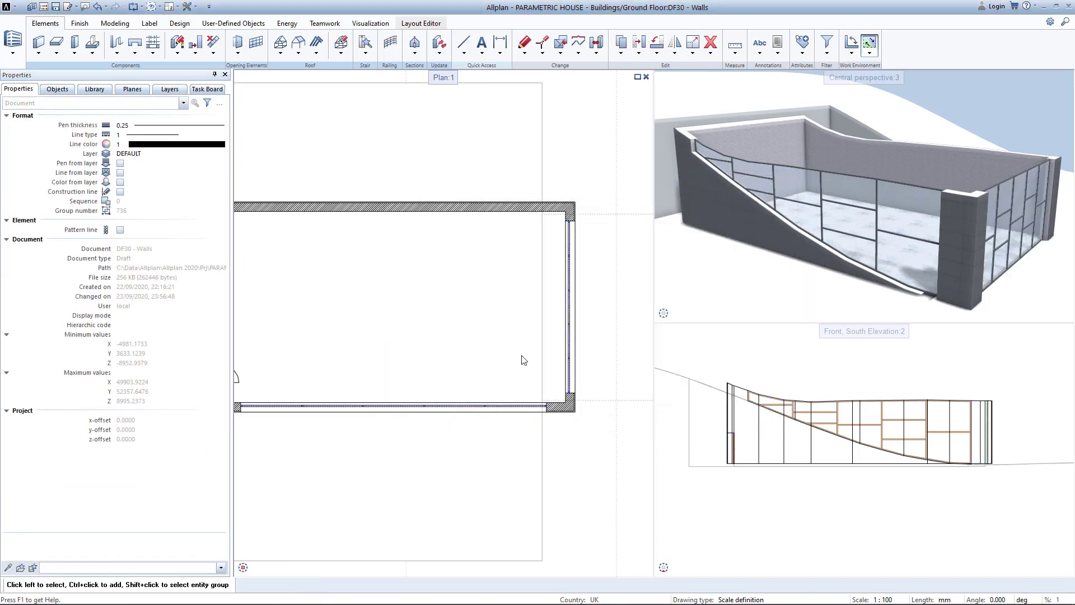
# Make drawing file 35 in the Ground Floor structure level current, keeping the Walls file in the background
pyautogui.scroll(-3, 482, 352)
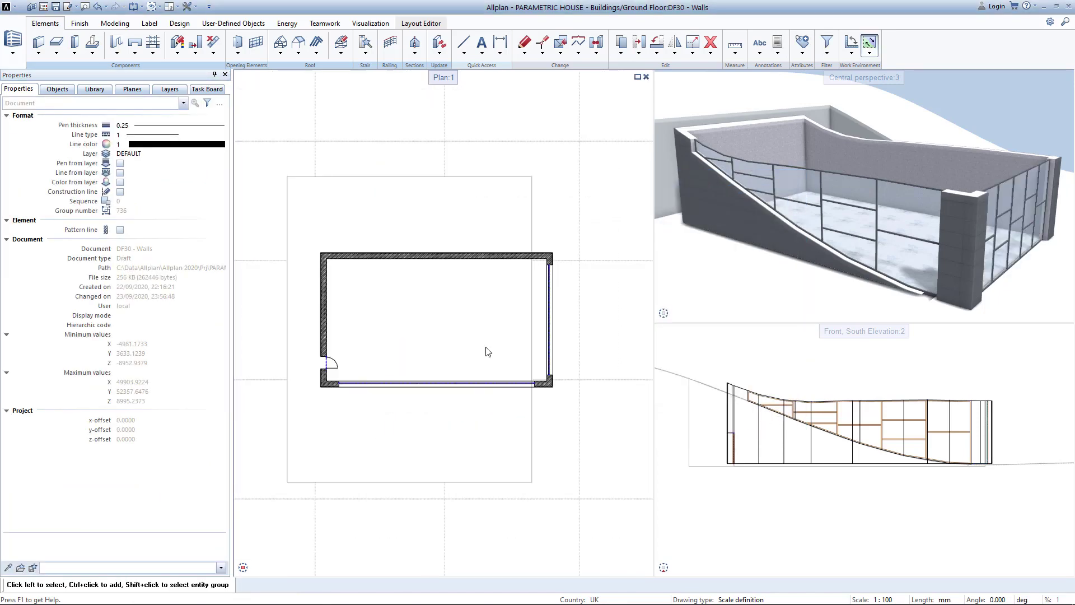
pyautogui.click(44, 6)
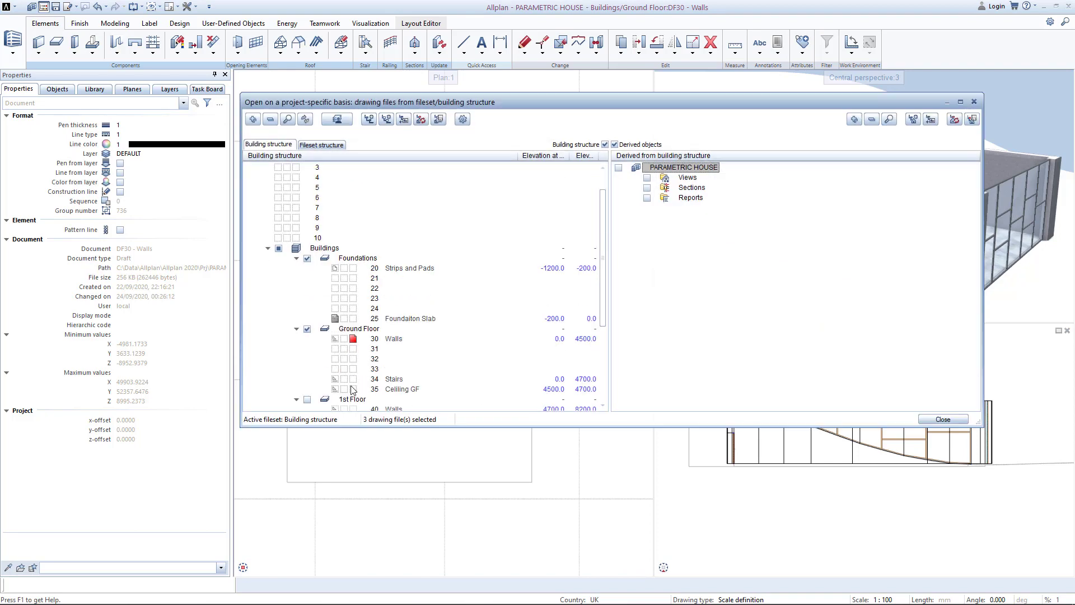
pyautogui.doubleClick(352, 391)
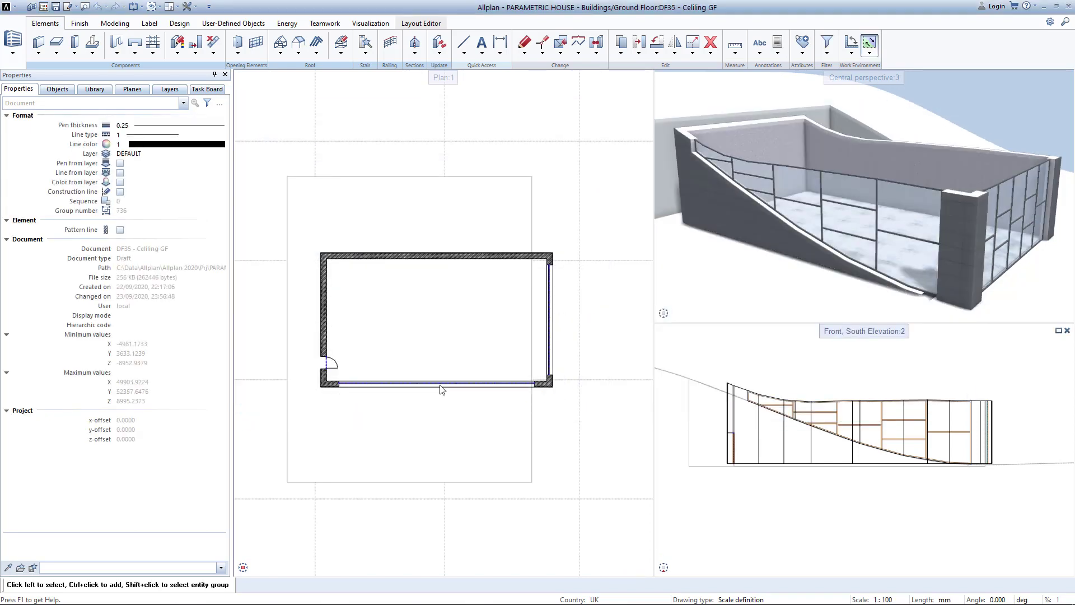
pyautogui.press('F2')
pyautogui.press('Escape')
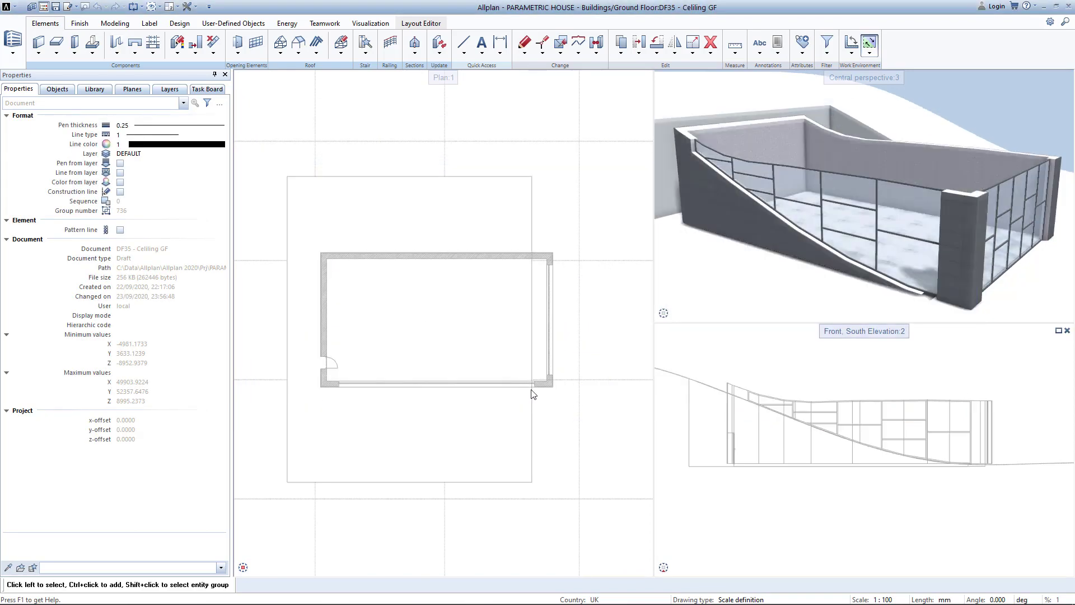
# Set up the Slab tool with its top level assigned to the Roof_GF plane and a component height of 200 mm
pyautogui.click(52, 50)
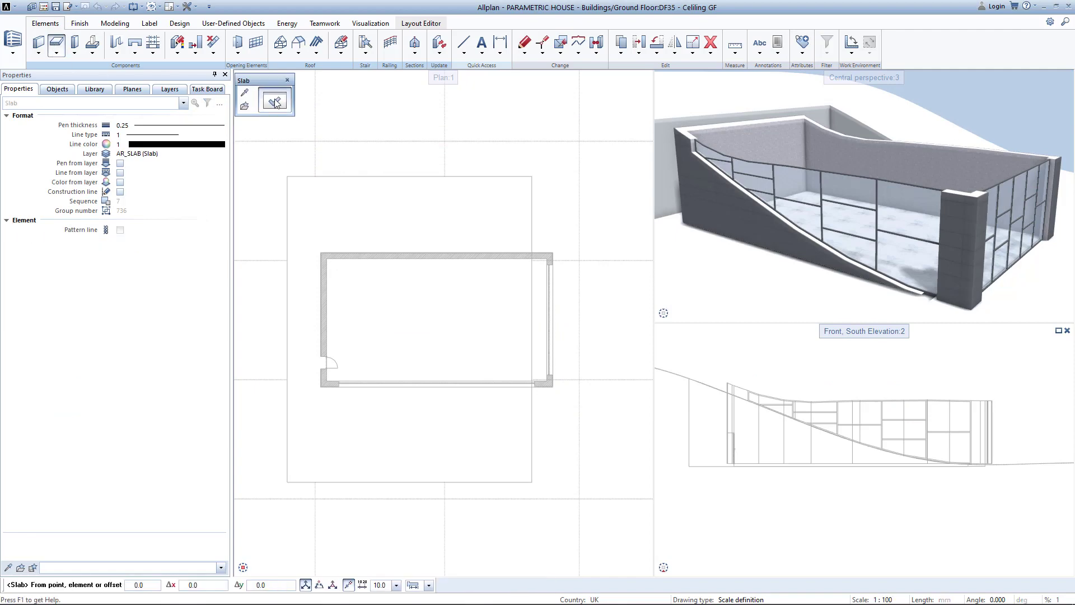
pyautogui.click(278, 104)
pyautogui.click(136, 115)
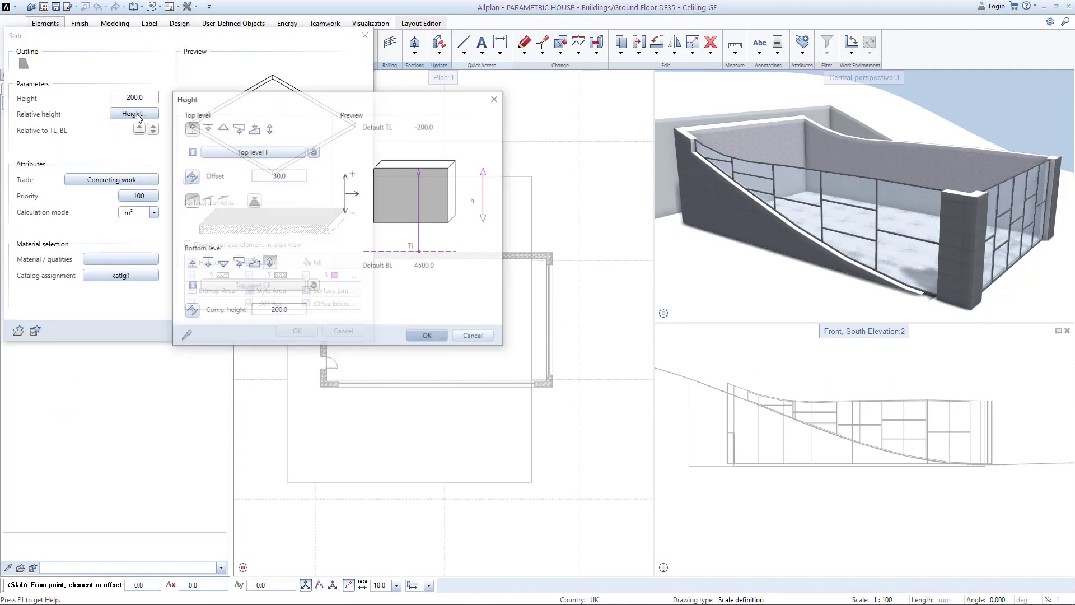
pyautogui.click(191, 263)
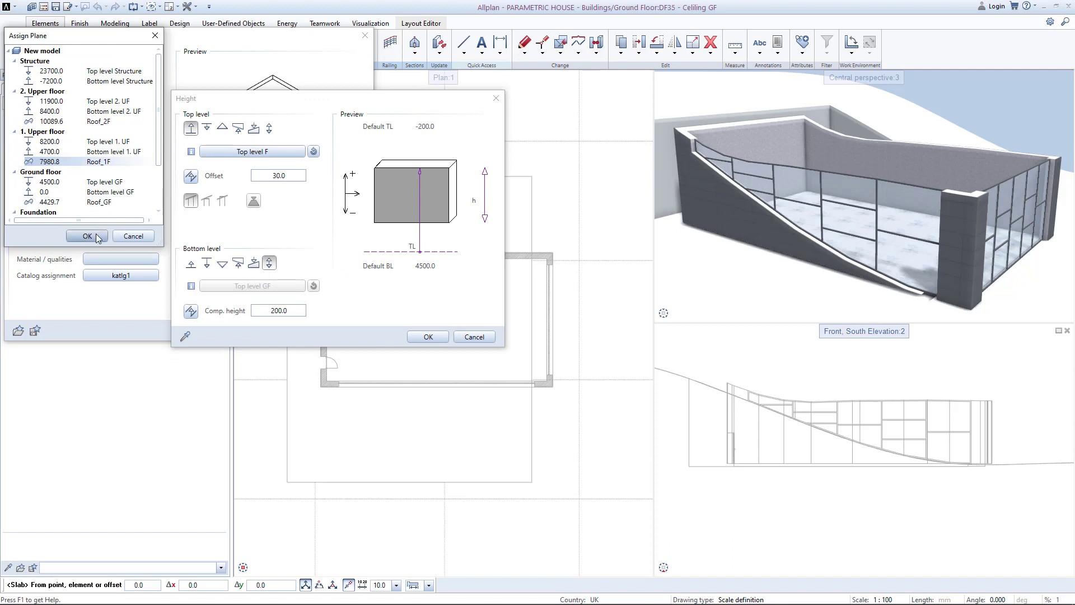
pyautogui.click(96, 238)
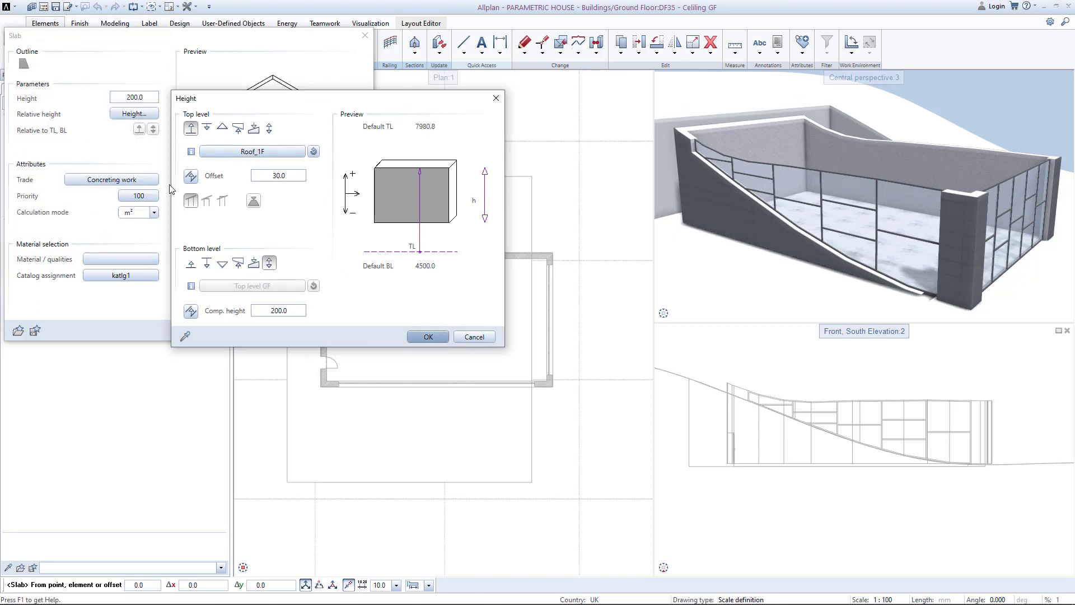
pyautogui.click(230, 152)
pyautogui.click(101, 203)
pyautogui.click(92, 236)
pyautogui.click(428, 336)
pyautogui.click(297, 330)
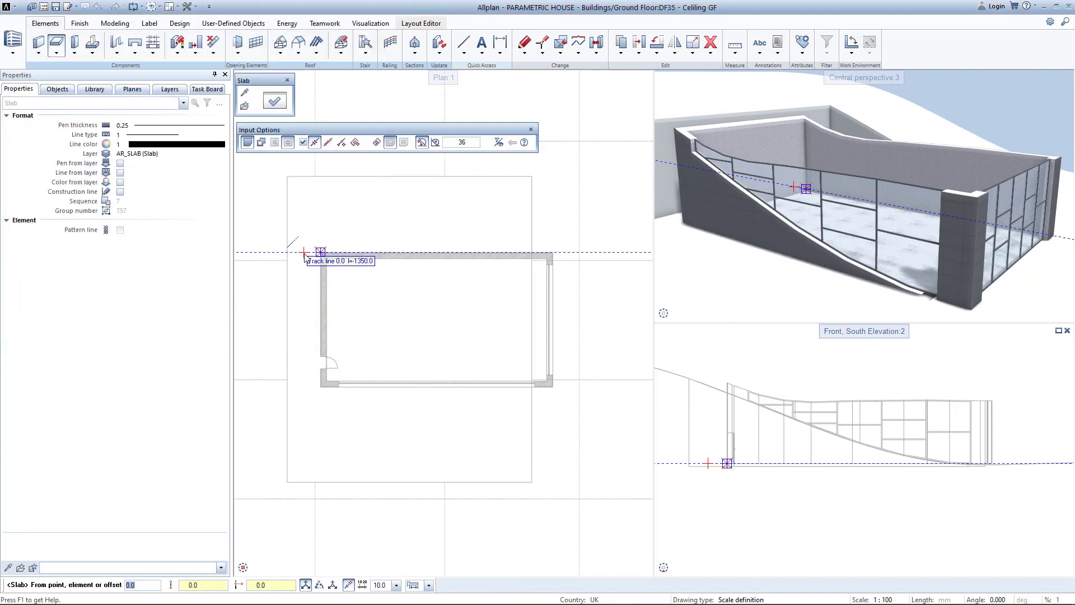
# Draw a rectangular ceiling slab over the ground-floor walls, overhanging on all sides and furthest to the south and east
pyautogui.click(295, 241)
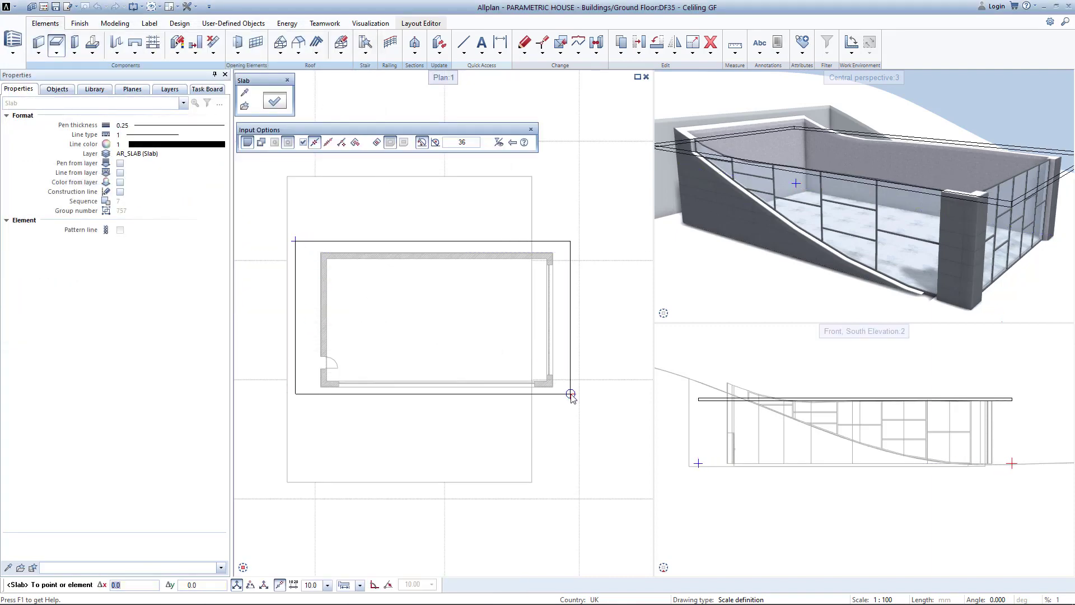
pyautogui.click(592, 424)
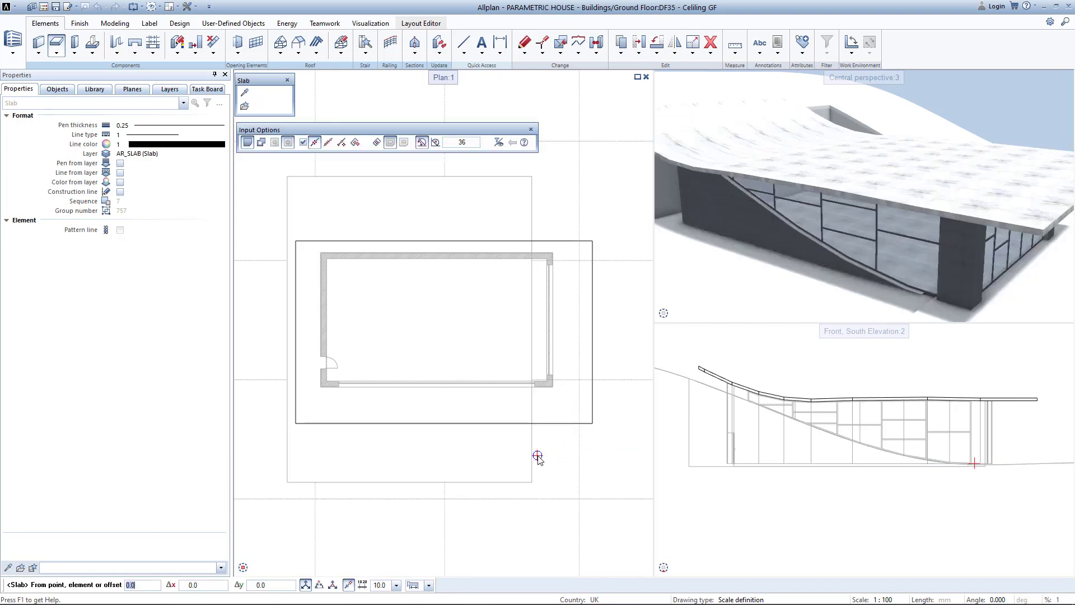
pyautogui.press('Escape')
pyautogui.scroll(-3, 794, 237)
pyautogui.moveTo(794, 237); pyautogui.dragTo(845, 238)
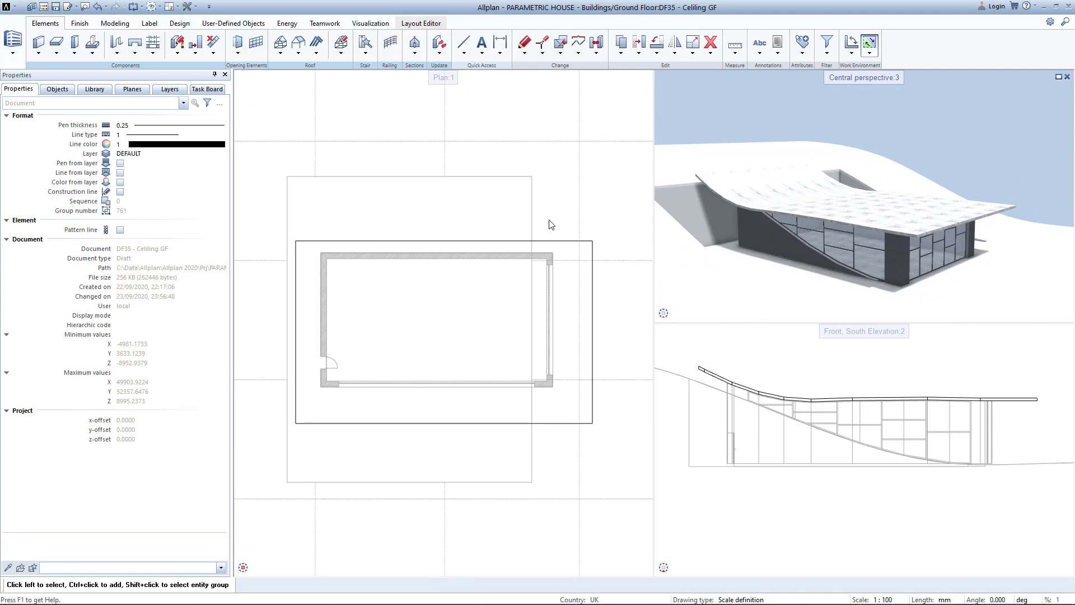
# Make drawing file 30 Walls current from the building structure
pyautogui.doubleClick(752, 117)
pyautogui.scroll(-3, 398, 364)
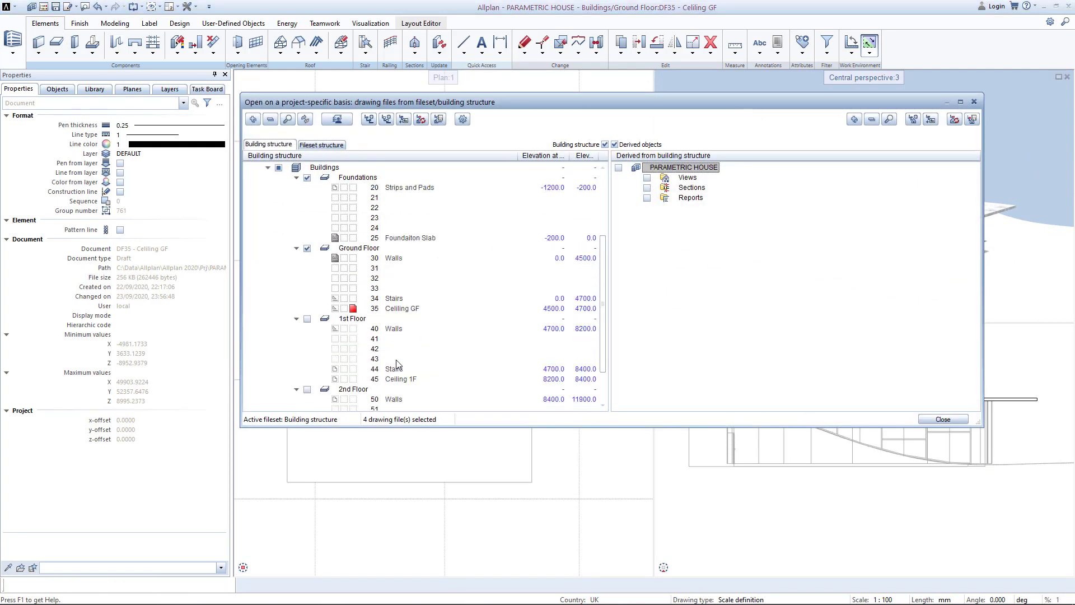
pyautogui.doubleClick(355, 262)
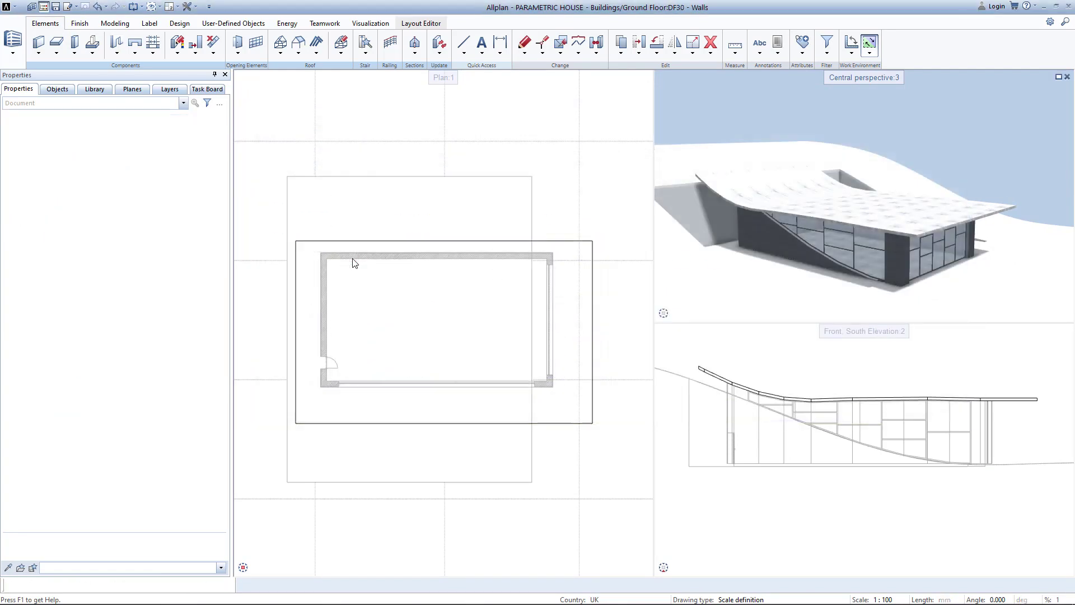
# Place a 300 x 300 mm column south of the southwest corner, its top level tied to Roof_GF and bottom level to Bottom level GF
pyautogui.click(76, 45)
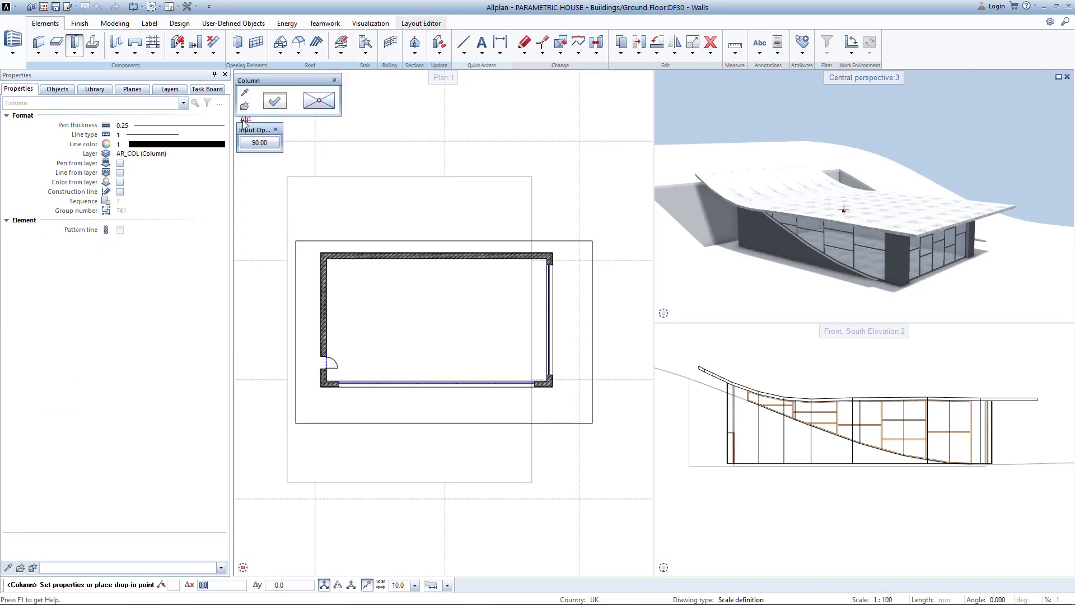
pyautogui.click(276, 110)
pyautogui.click(142, 205)
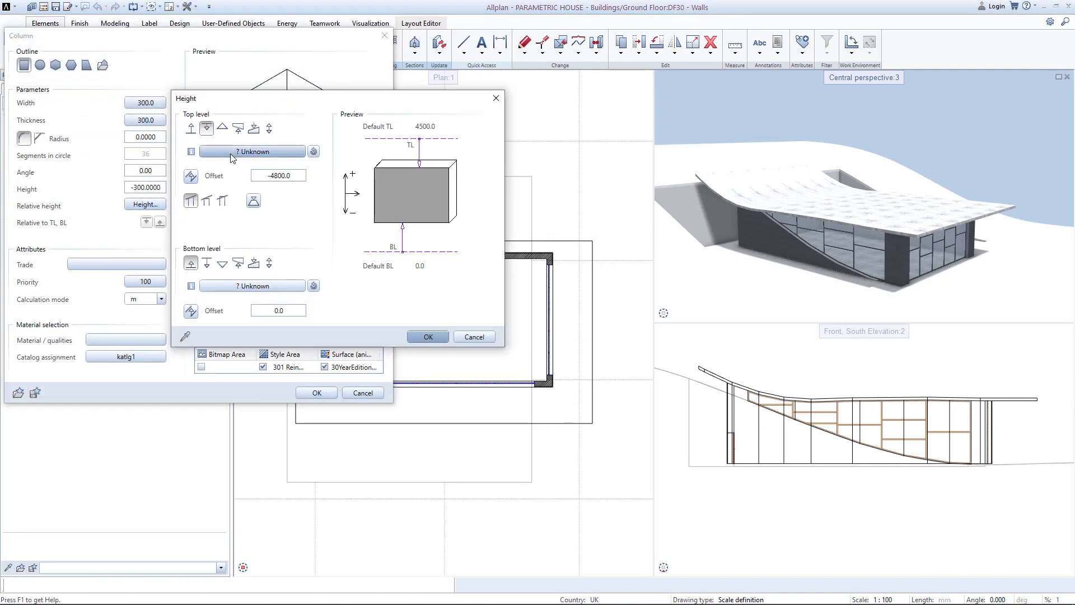
pyautogui.click(190, 152)
pyautogui.doubleClick(70, 202)
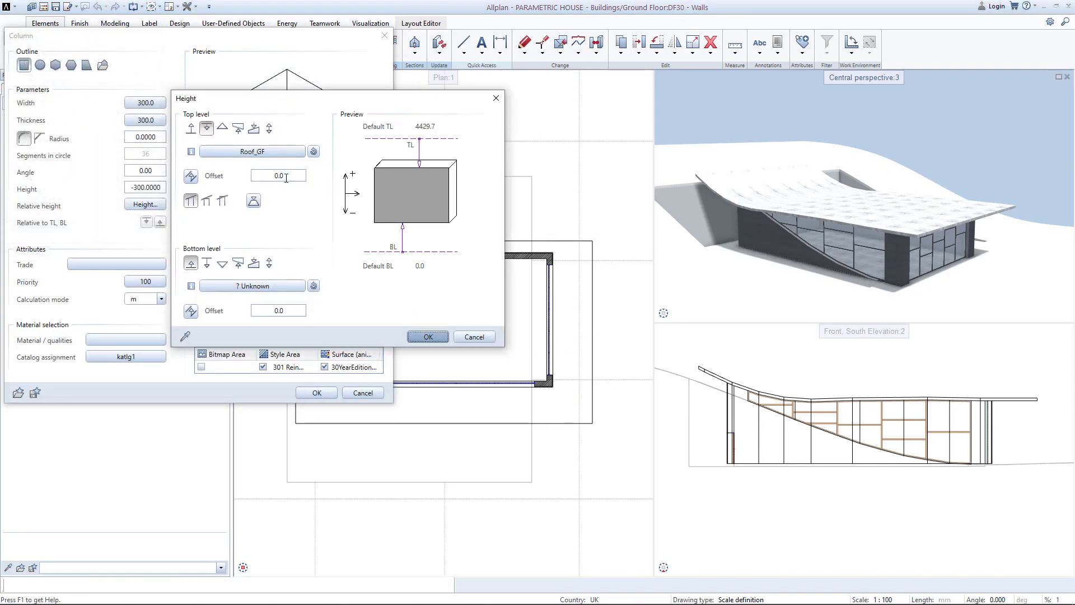
pyautogui.click(268, 286)
pyautogui.doubleClick(70, 191)
pyautogui.click(428, 337)
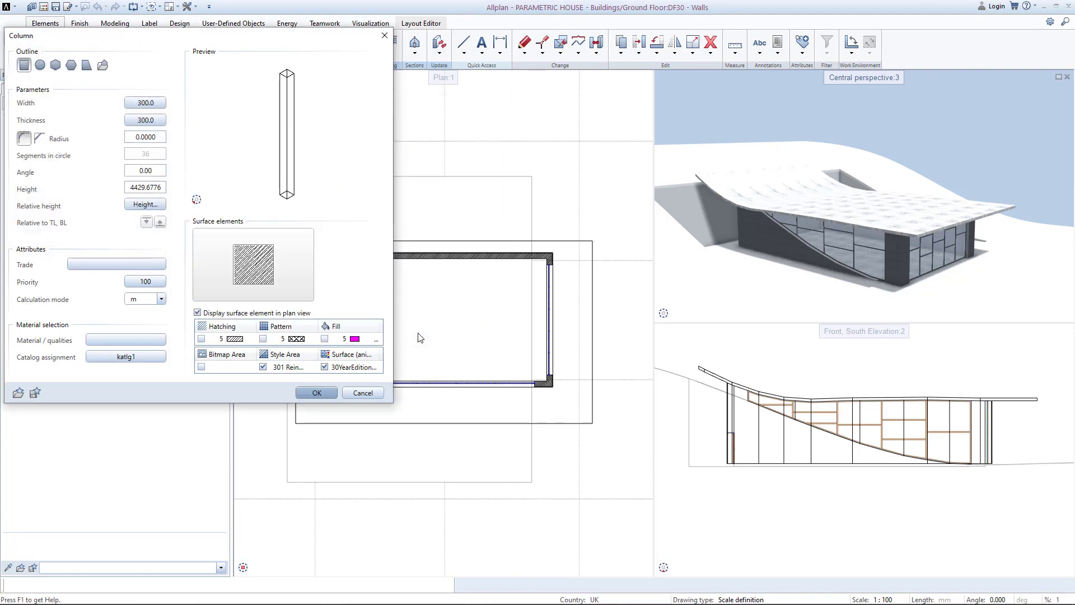
pyautogui.click(316, 393)
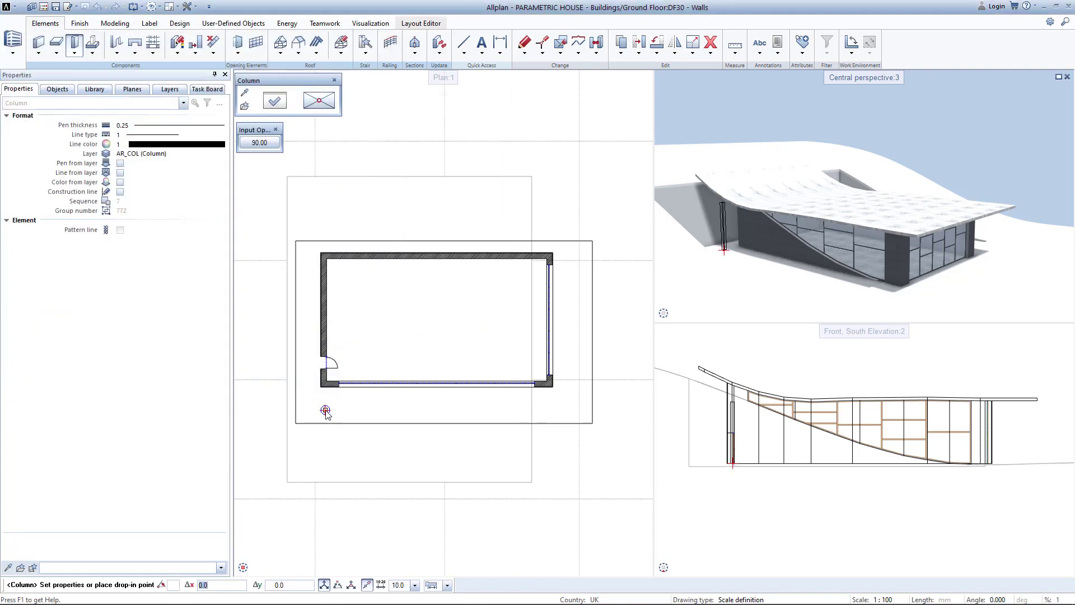
pyautogui.click(321, 411)
# Copy the column four times eastward at 4500 mm spacing to form a row along the south side
pyautogui.hotkey('ctrl', 'c')
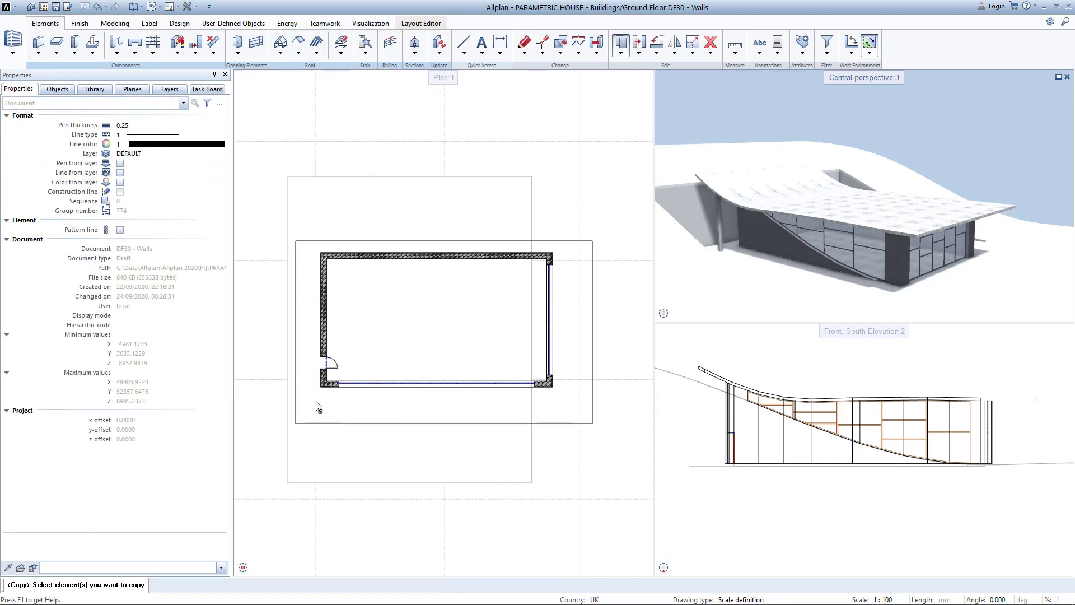
pyautogui.click(319, 413)
pyautogui.click(319, 413)
pyautogui.write('4500')
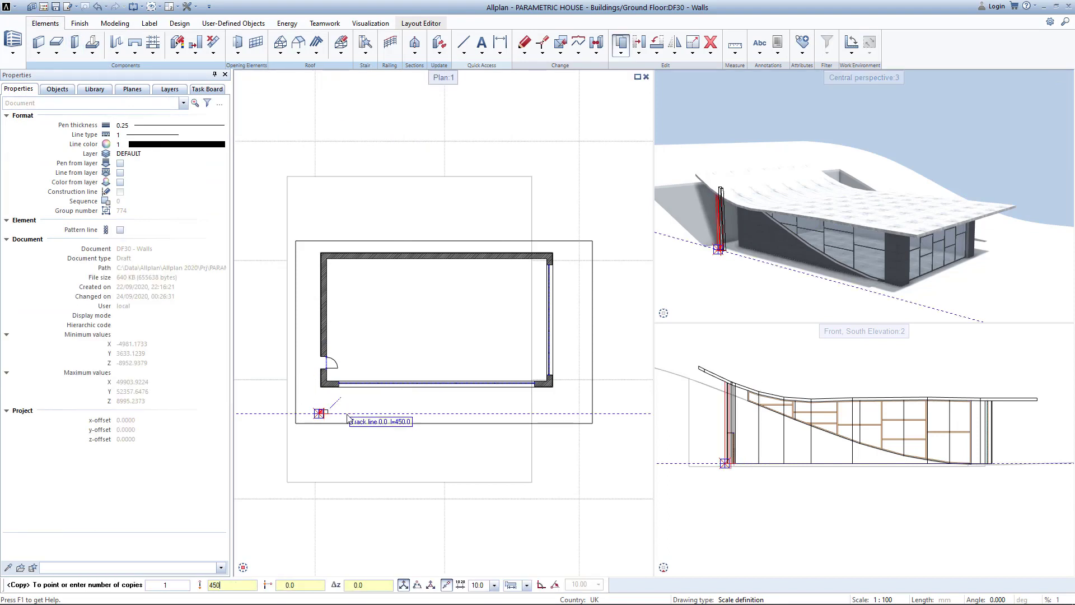
pyautogui.press('Return')
pyautogui.press('Return')
pyautogui.press('Return')
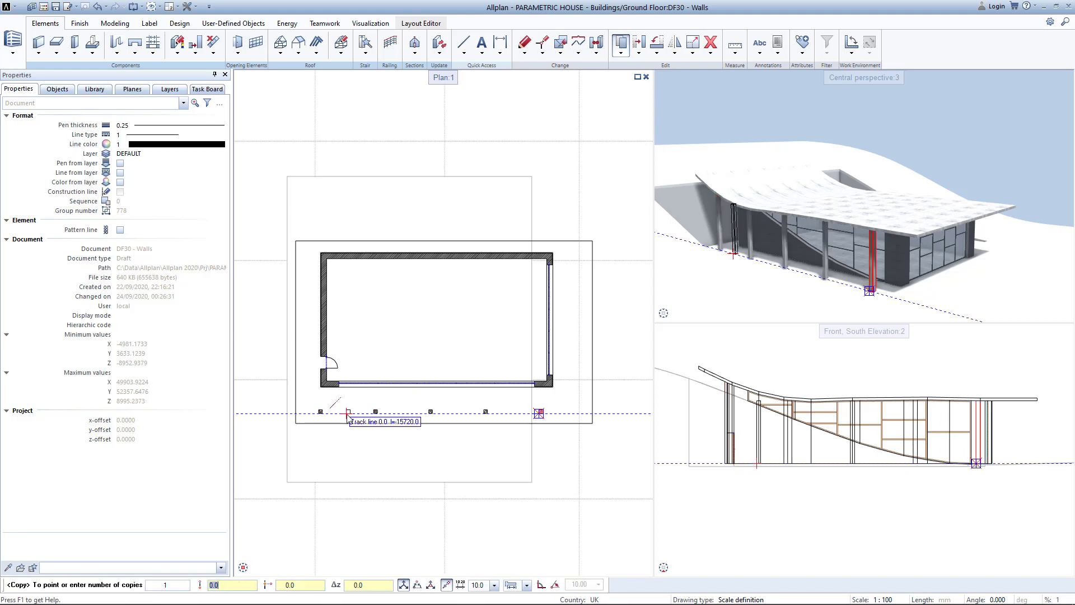
pyautogui.press('Return')
pyautogui.press('Escape')
pyautogui.moveTo(771, 222); pyautogui.dragTo(775, 227)
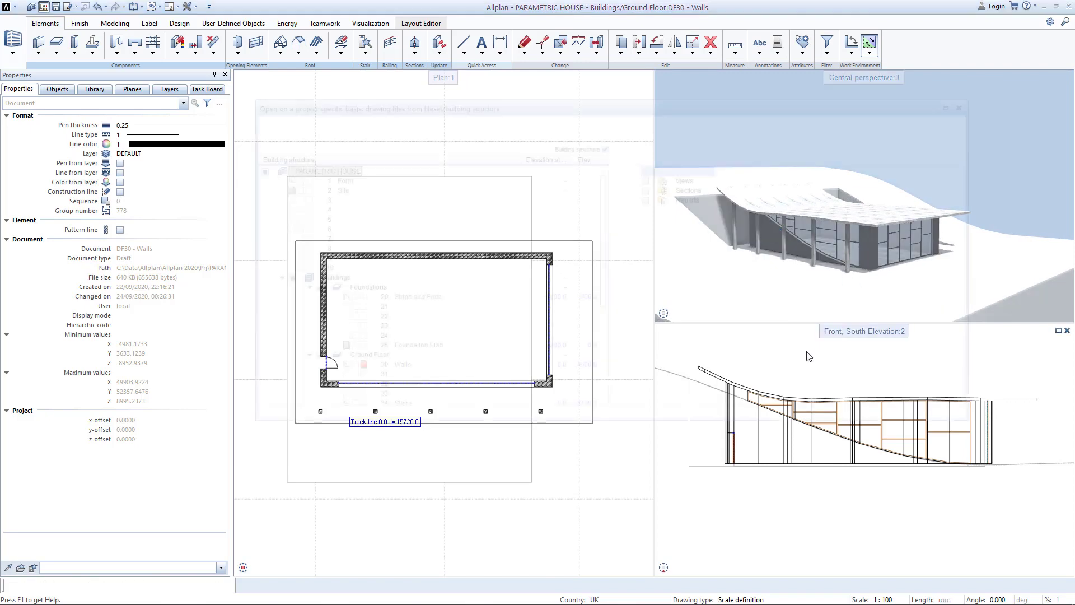
# In drawing file 35, cut a 3000 mm wide opening in the ceiling slab along the west wall, spanning the room's full interior depth
pyautogui.press('F2')
pyautogui.doubleClick(353, 329)
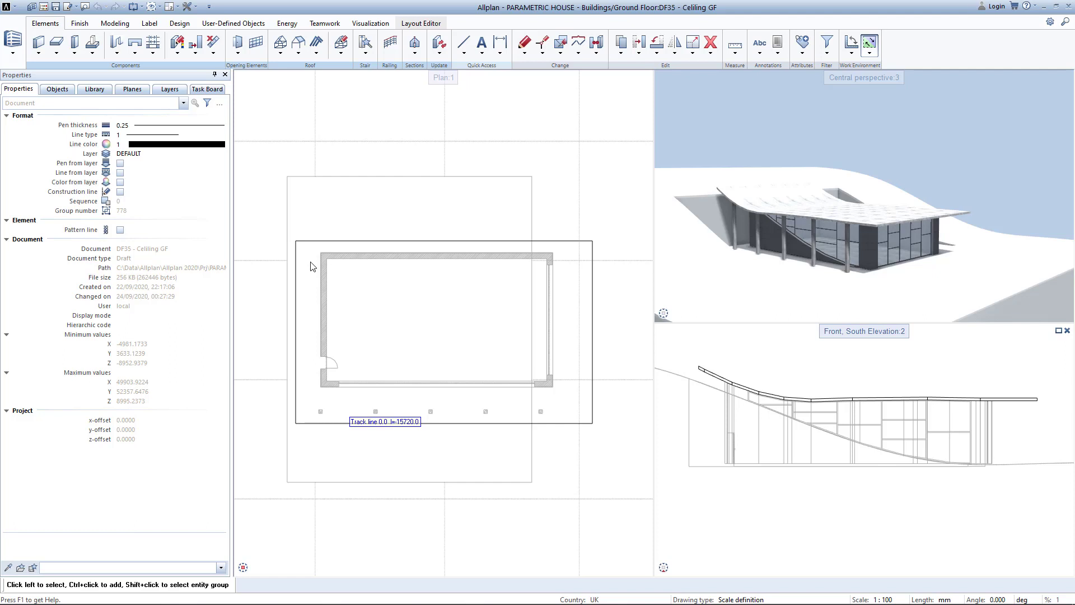
pyautogui.click(56, 53)
pyautogui.click(84, 73)
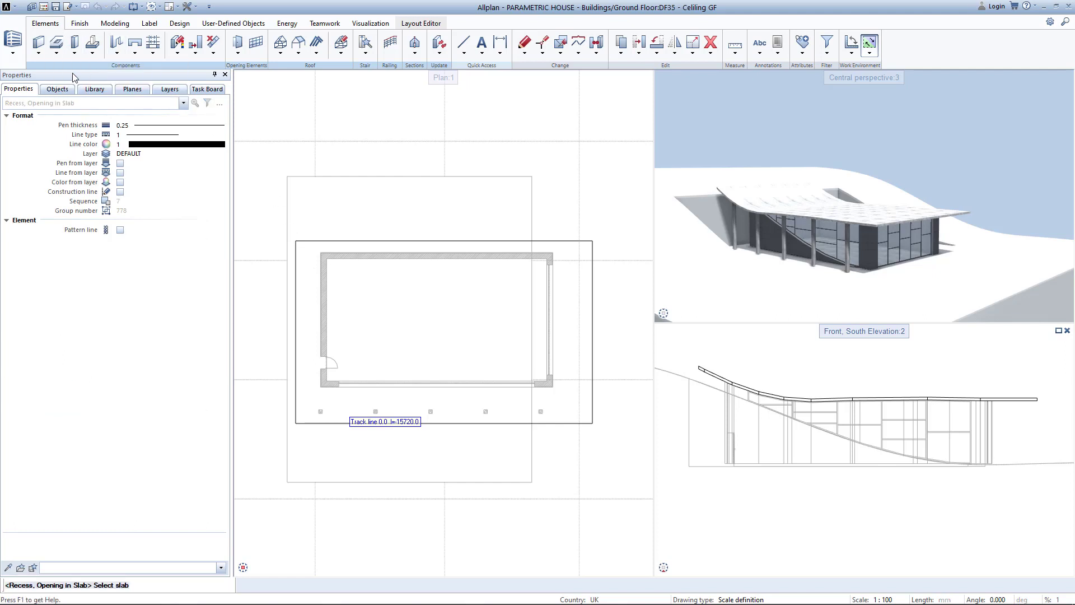
pyautogui.click(365, 288)
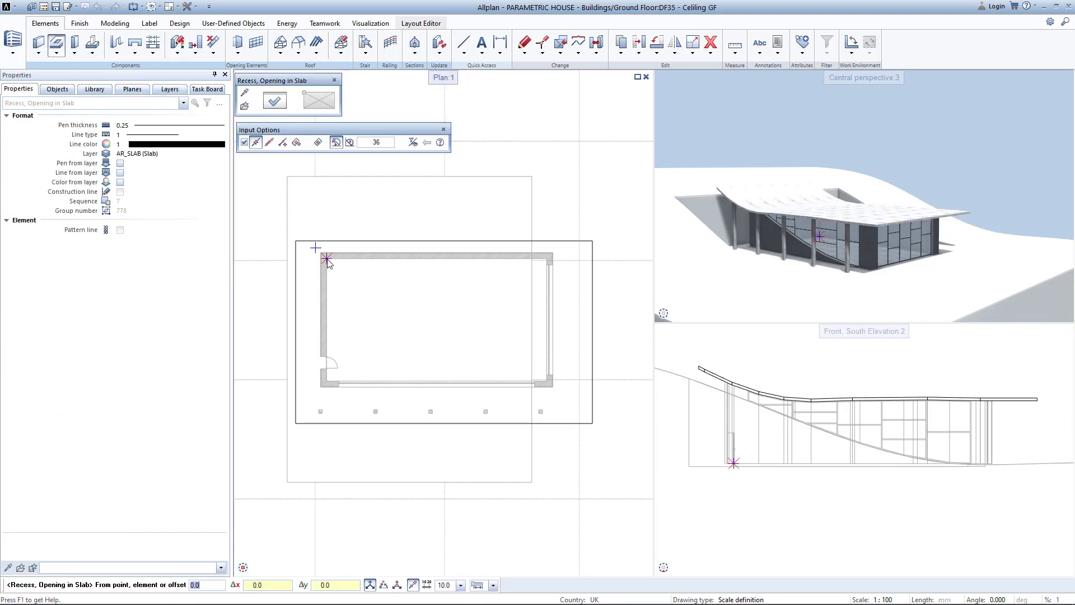
pyautogui.click(327, 259)
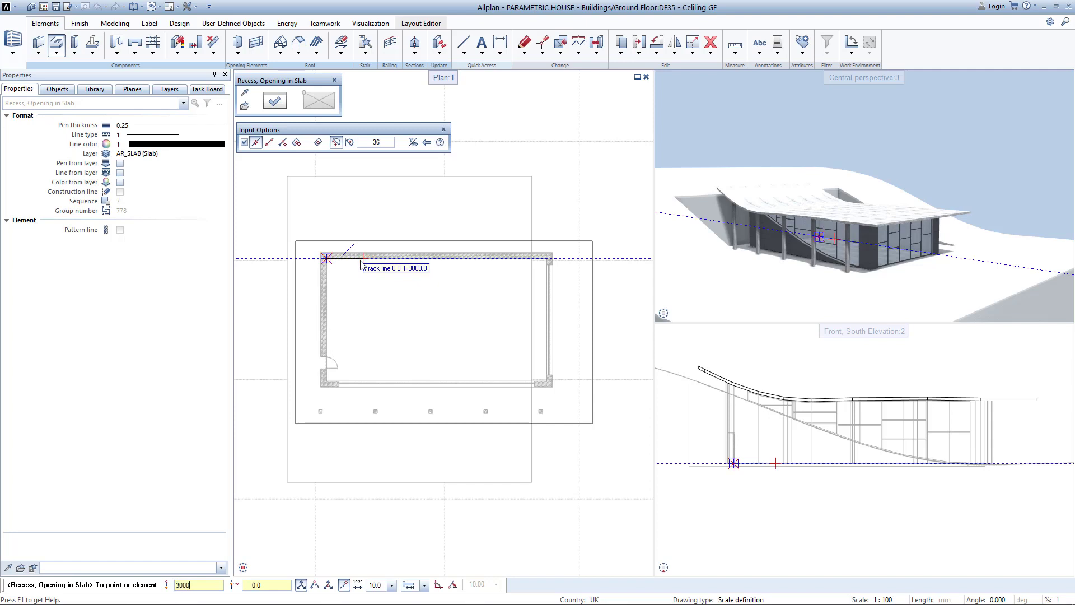
pyautogui.click(363, 259)
pyautogui.click(363, 382)
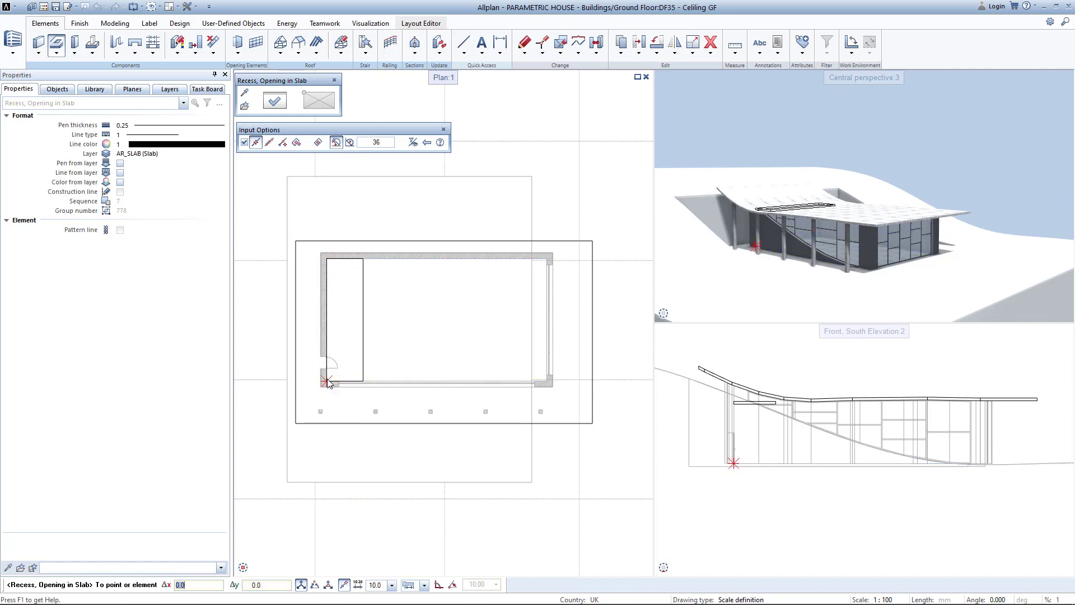
pyautogui.click(327, 381)
pyautogui.click(327, 259)
pyautogui.moveTo(761, 243); pyautogui.dragTo(764, 242, button='middle')
pyautogui.press('Escape')
# Widen the ceiling slab opening by moving its east edge further east
pyautogui.click(363, 339)
pyautogui.press('Escape')
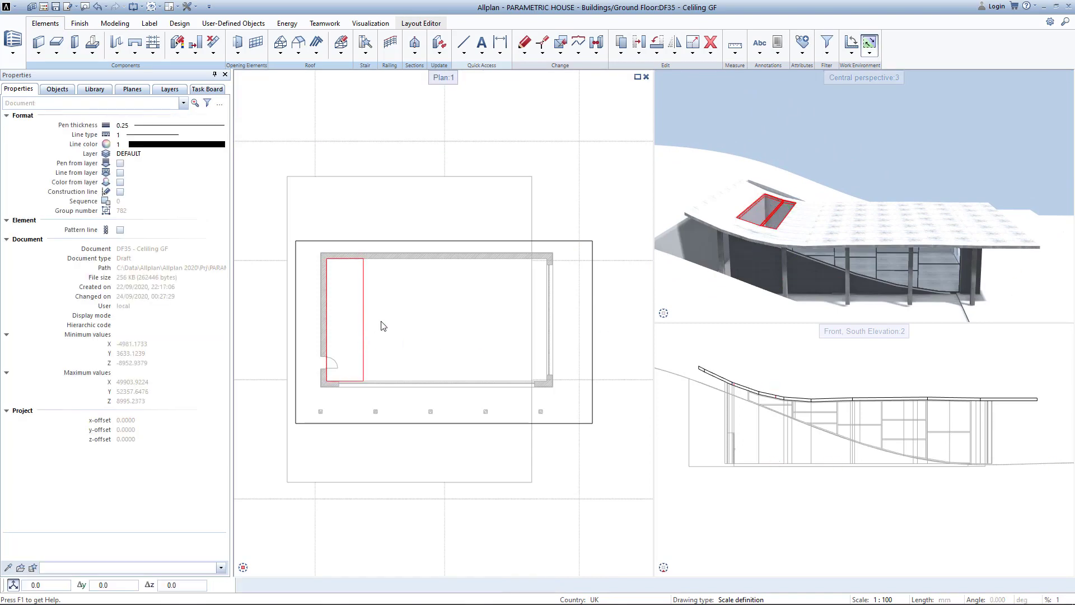
pyautogui.click(363, 319)
pyautogui.click(396, 324)
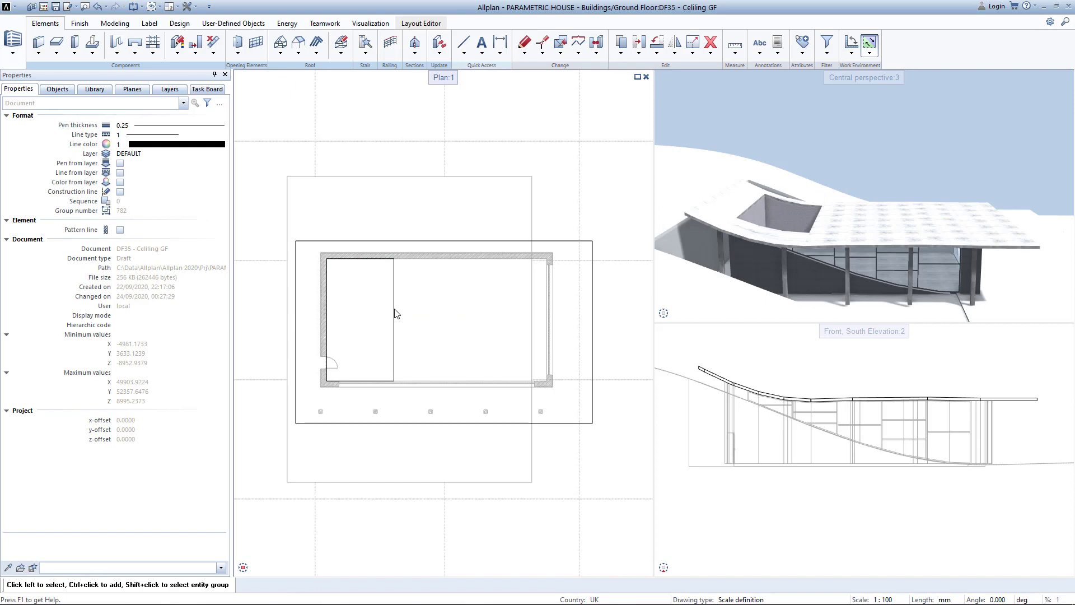
# Make drawing file 34 Stairs current and set drawing file 35 as a passive background reference
pyautogui.press('F2')
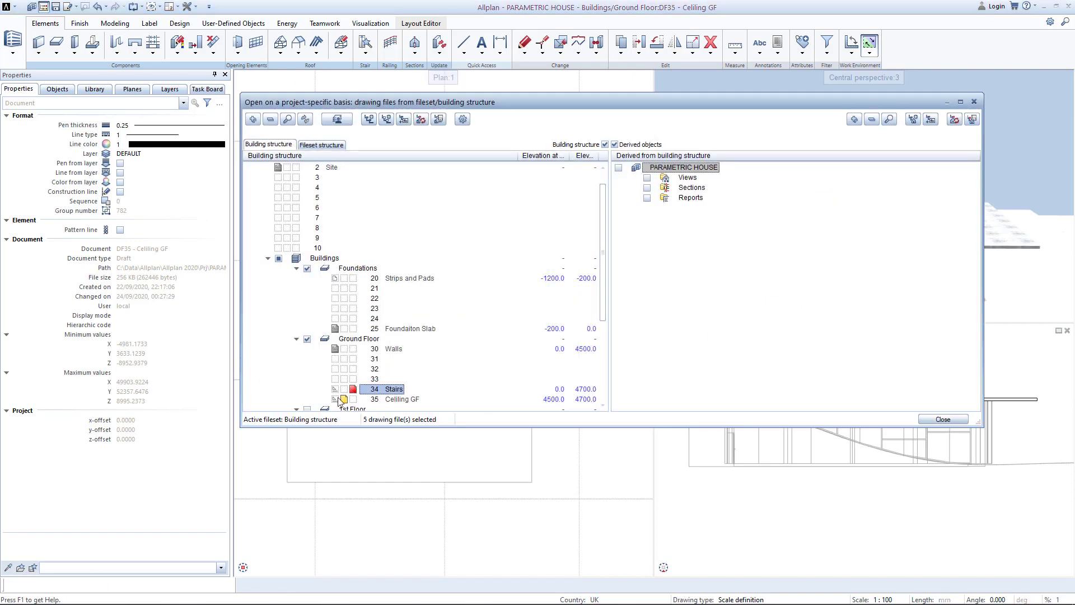
pyautogui.click(336, 399)
pyautogui.press('Escape')
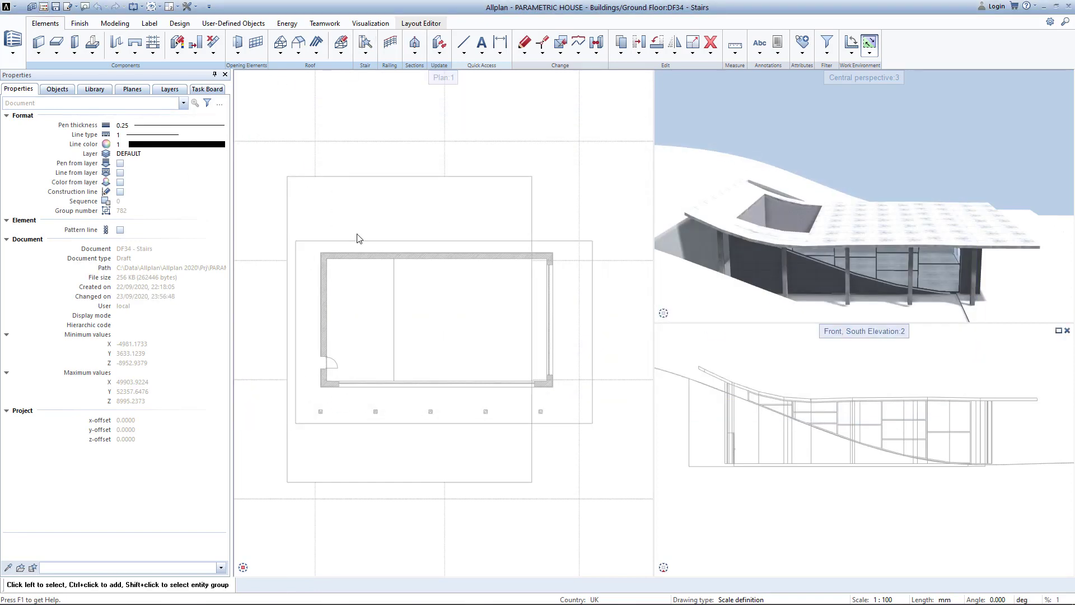
# Create a U-type stair turning at the northwest inside corner, running along the west and north walls with both flights open to the east
pyautogui.click(366, 53)
pyautogui.click(374, 91)
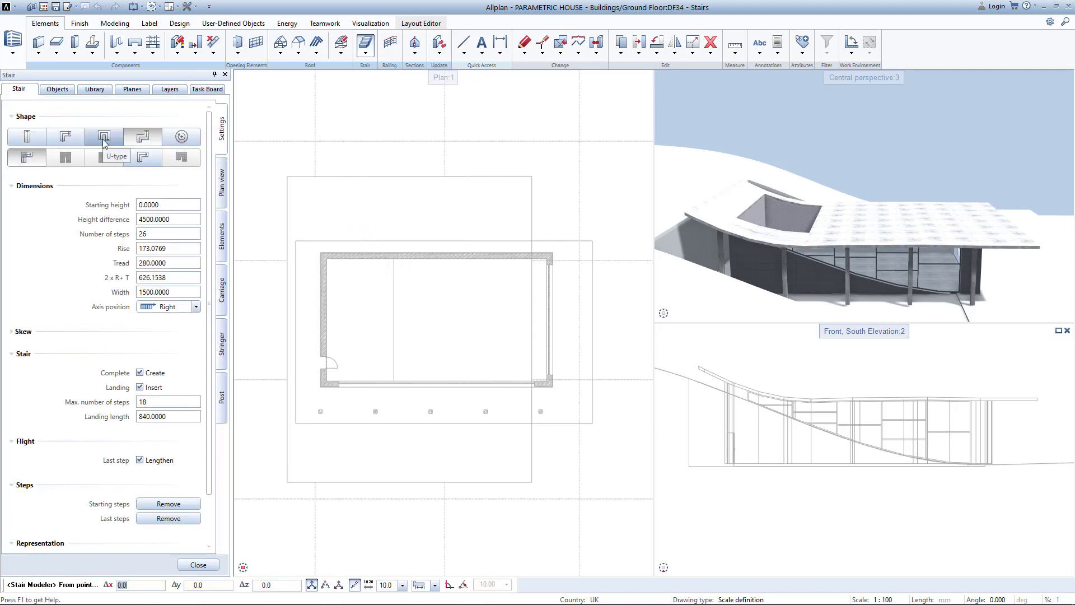
pyautogui.click(103, 140)
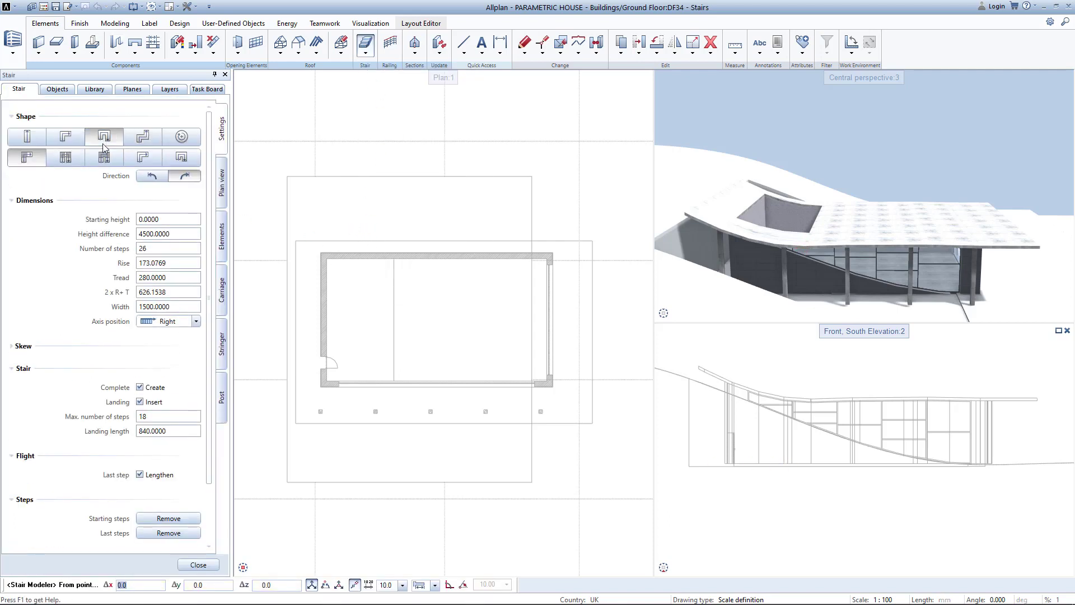
pyautogui.click(66, 158)
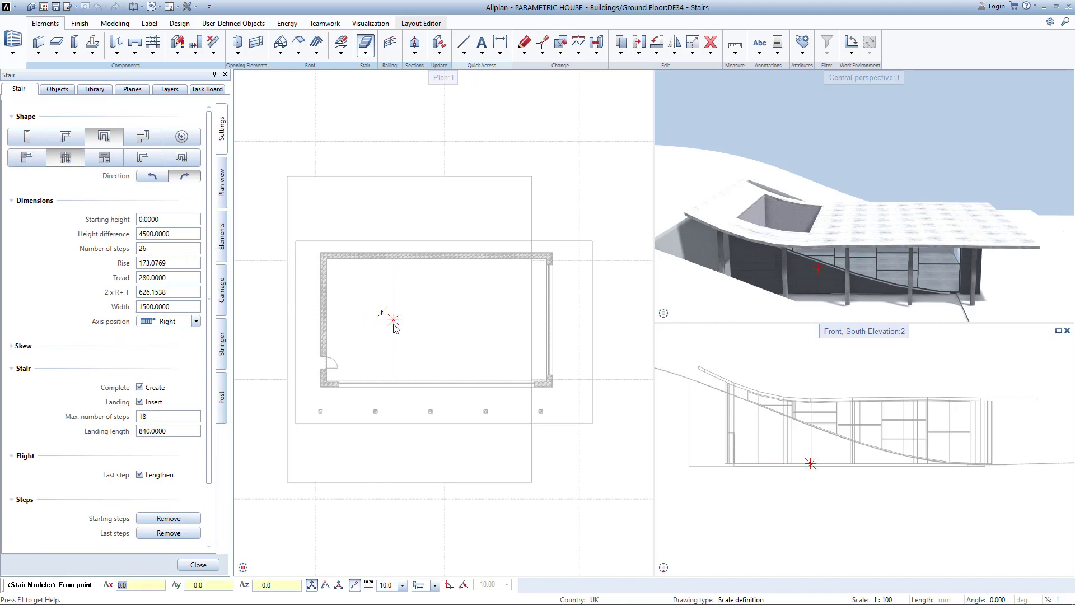
pyautogui.click(374, 326)
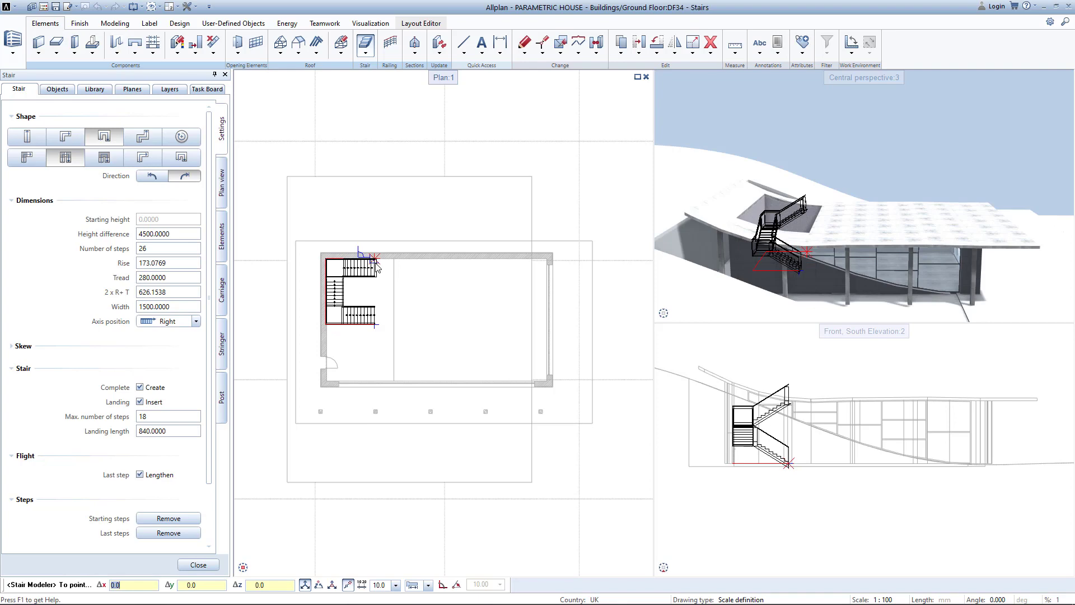
pyautogui.click(375, 261)
pyautogui.press('Escape')
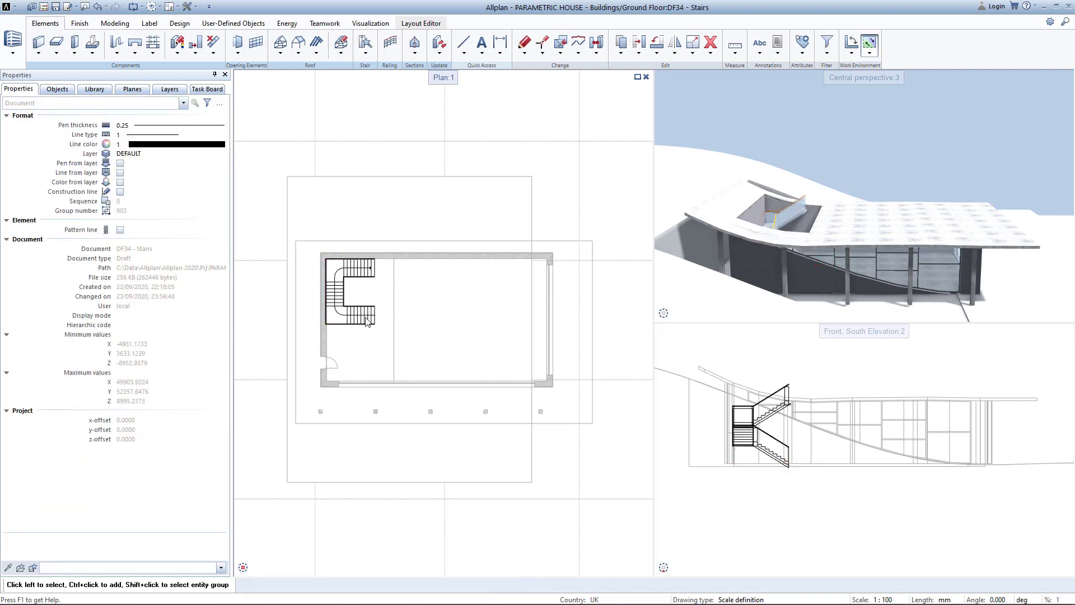
# Move the stair east so its flight ends align with the east edge of the ceiling opening
pyautogui.click(374, 320)
pyautogui.press('m')
pyautogui.scroll(3, 366, 297)
pyautogui.click(382, 240)
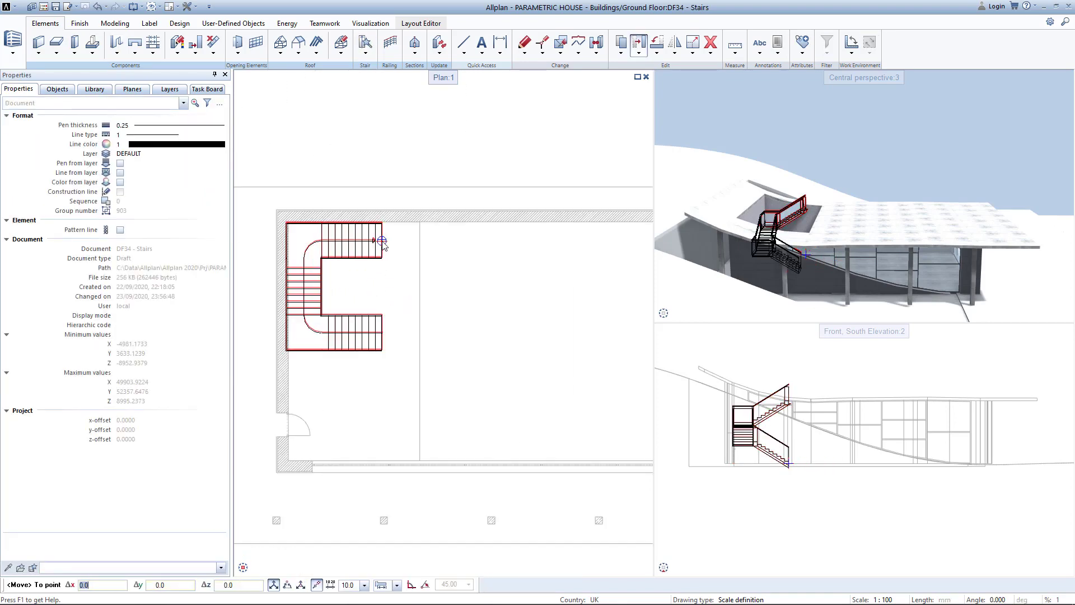
pyautogui.click(420, 241)
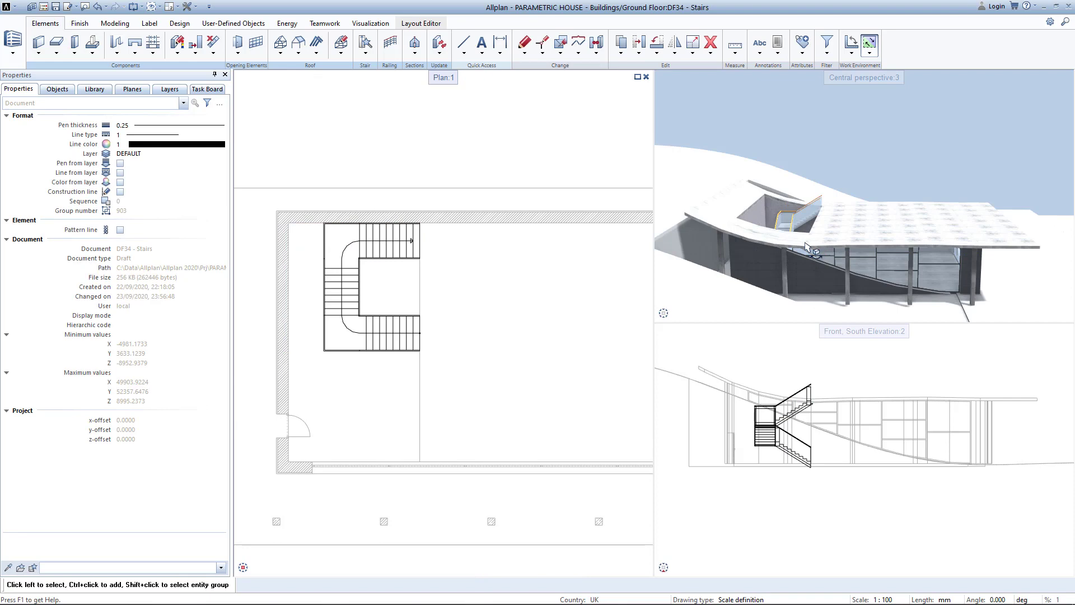
pyautogui.moveTo(806, 243); pyautogui.dragTo(805, 245)
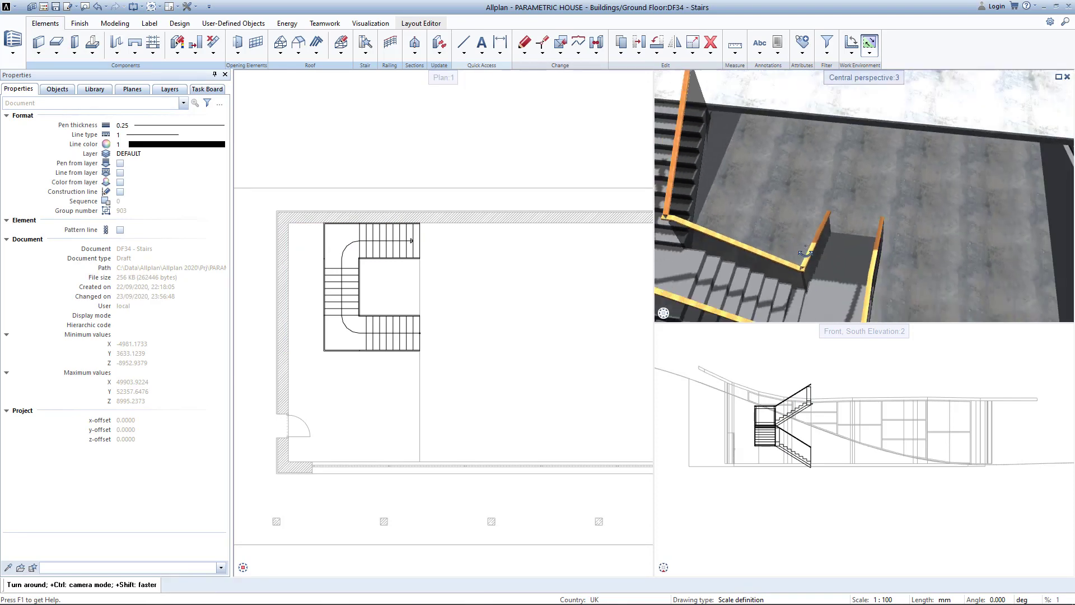
pyautogui.middleClick(805, 251)
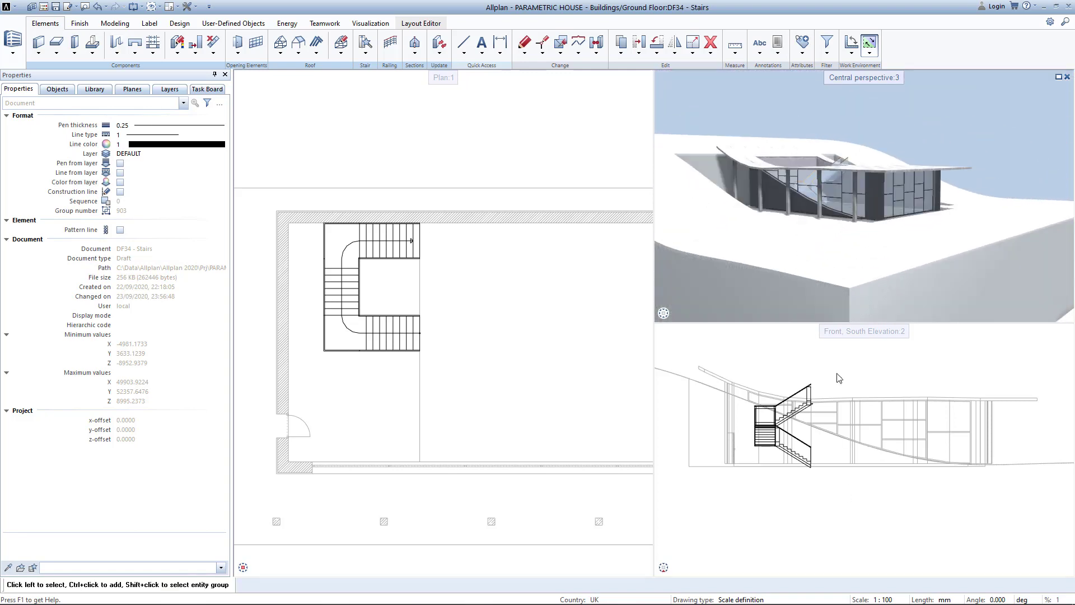
# Make the 1st floor drawing file 40 Walls current and set drawing file 34 Stairs as a passive background reference
pyautogui.hotkey('ctrl', 'o')
pyautogui.scroll(-1, 415, 357)
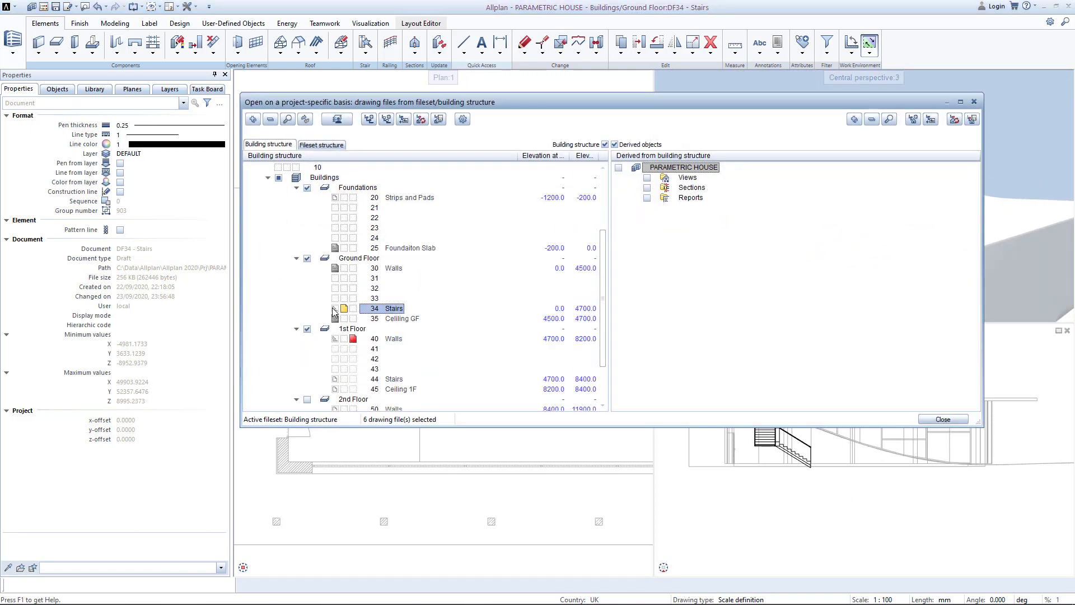
pyautogui.click(334, 311)
pyautogui.press('Escape')
pyautogui.scroll(-2, 394, 345)
# Start a wall with the ground-floor wall's properties and set layer 1's top level to Roof_1F and its bottom level to Roof_GF with an offset
pyautogui.rightClick(429, 248)
pyautogui.rightClick(429, 247)
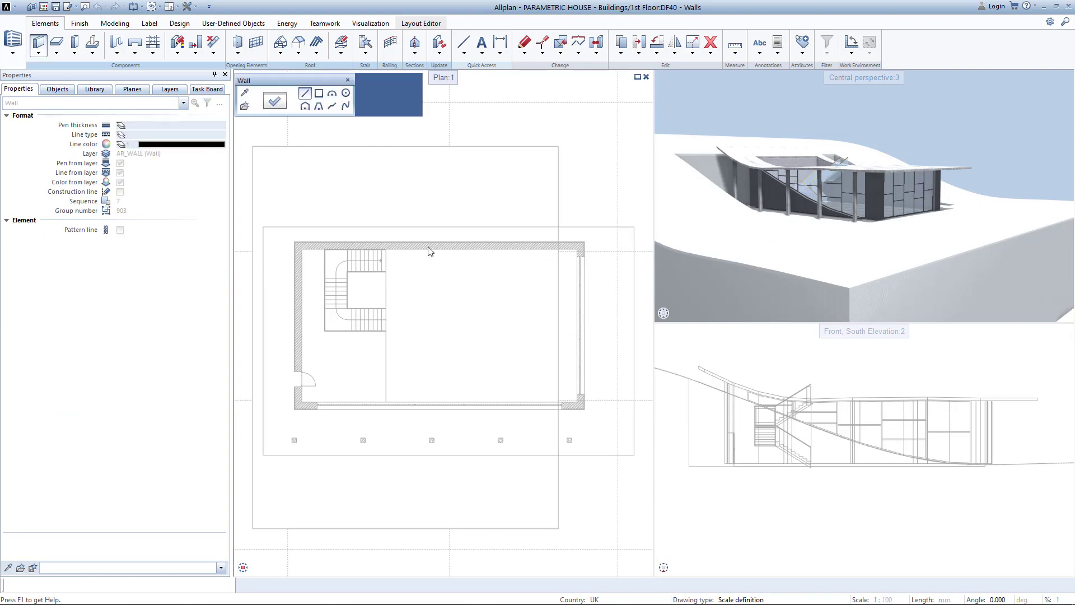
pyautogui.click(274, 102)
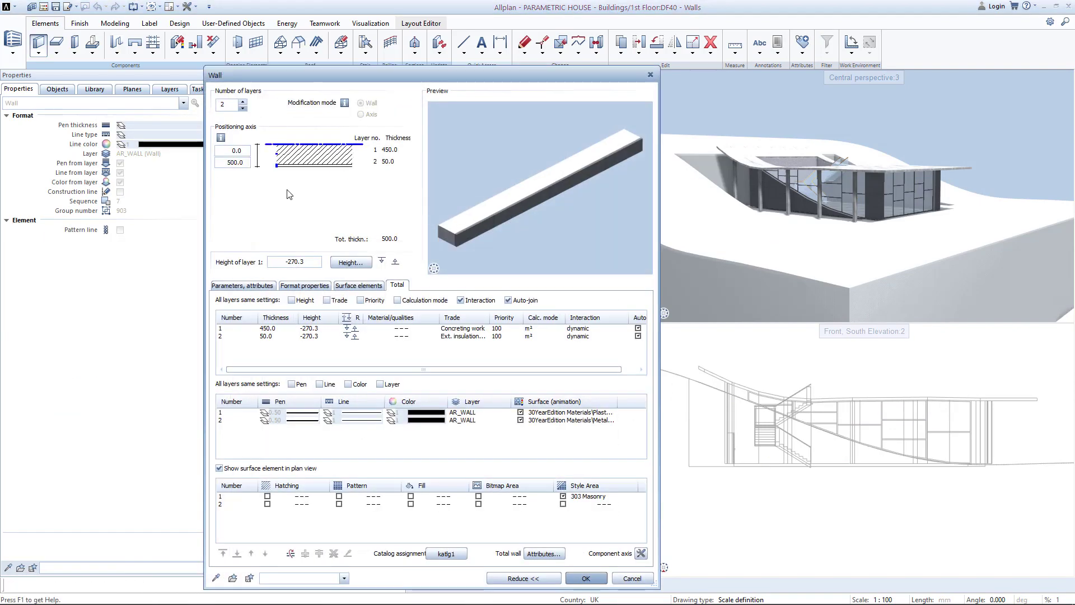
pyautogui.click(351, 262)
pyautogui.click(252, 151)
pyautogui.click(76, 162)
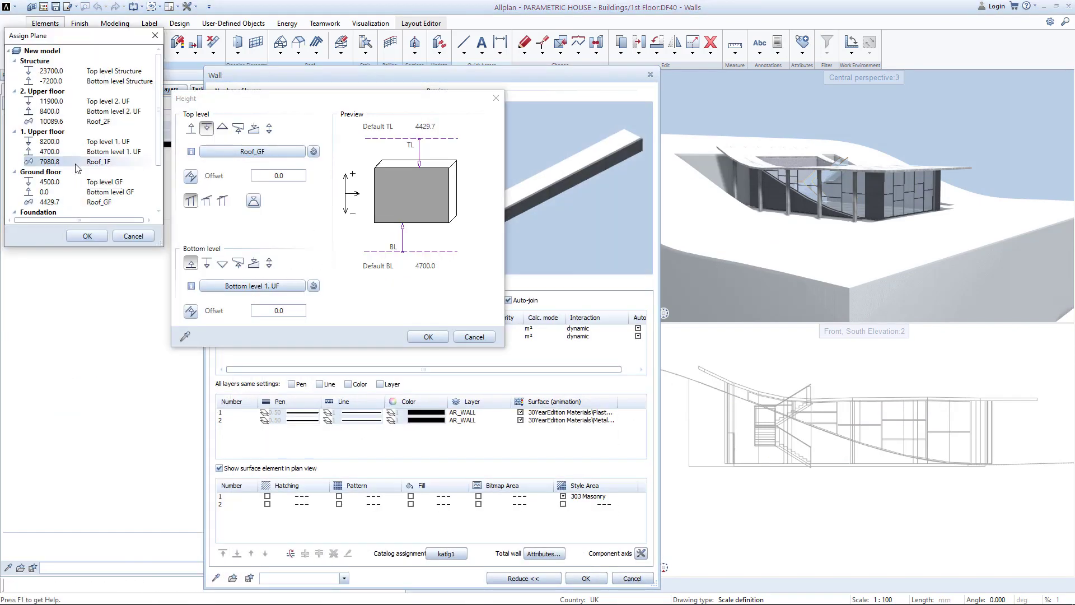
pyautogui.click(87, 236)
pyautogui.click(253, 286)
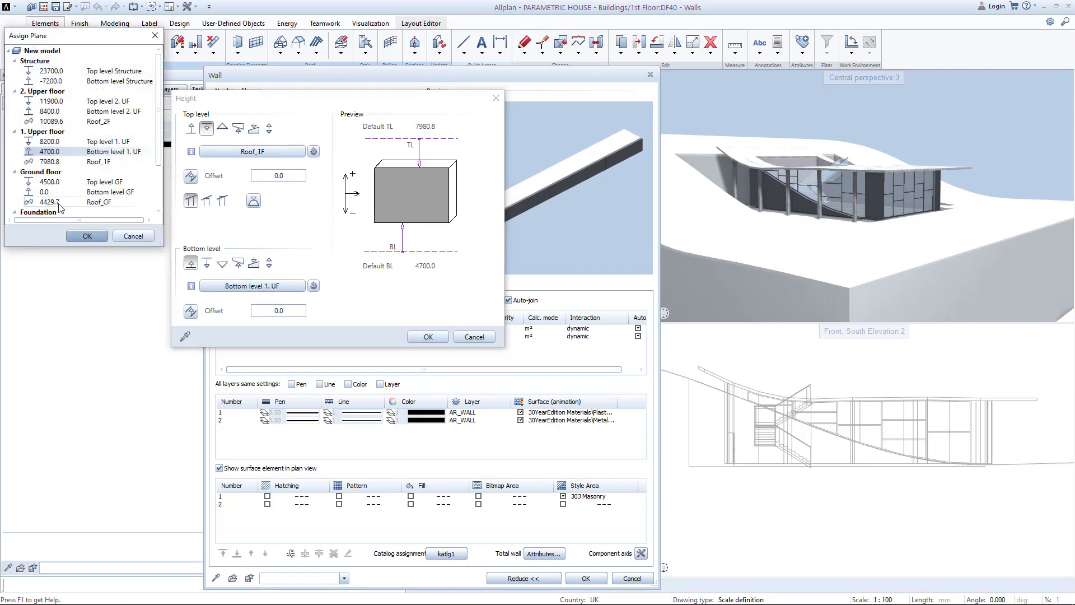
pyautogui.click(59, 202)
pyautogui.click(87, 236)
pyautogui.click(299, 316)
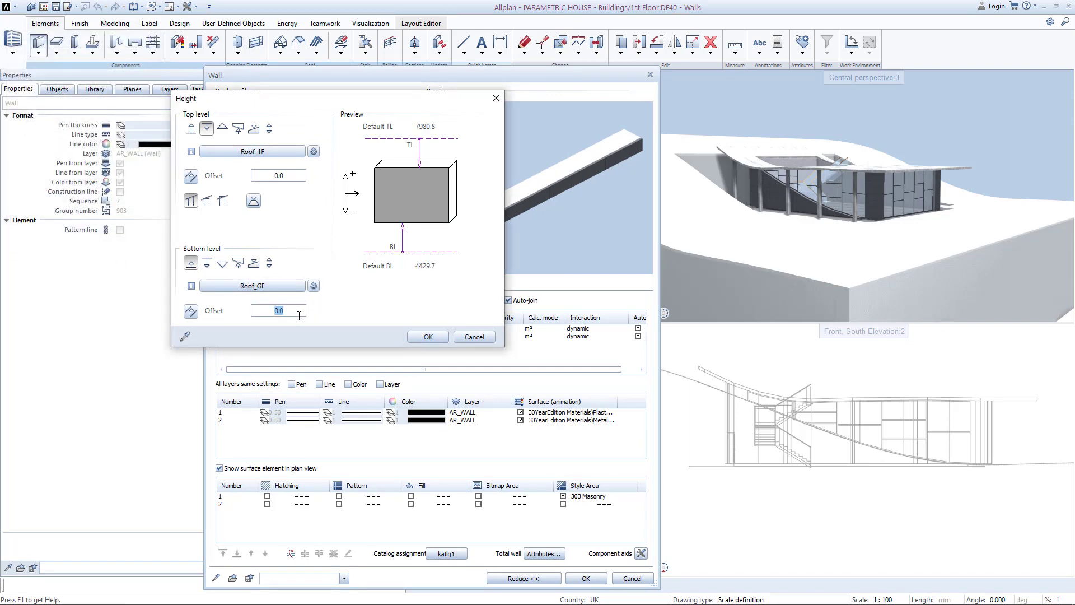
pyautogui.click(412, 333)
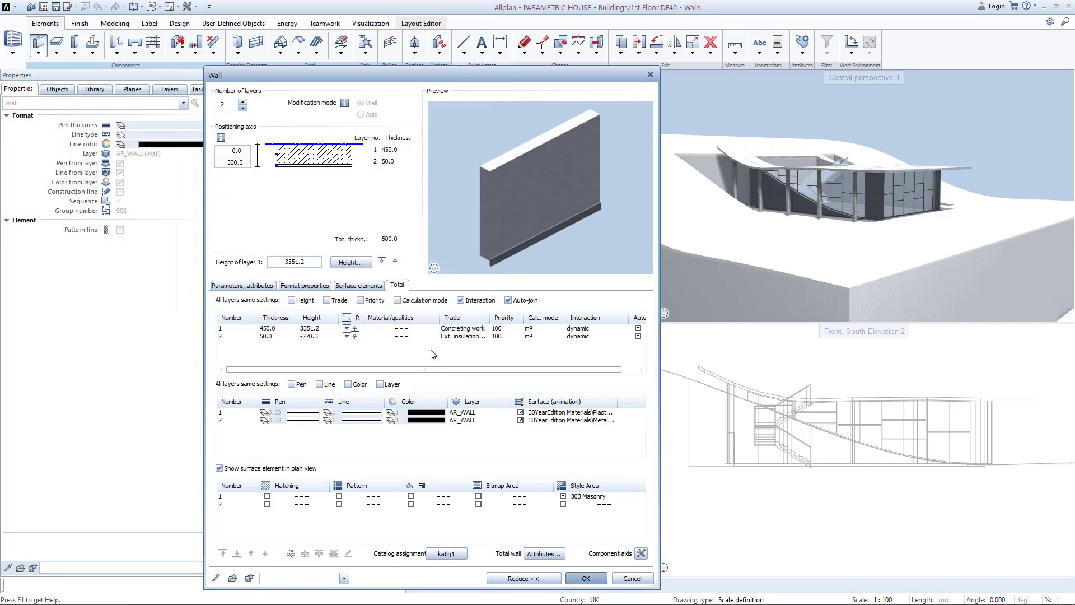
# Set wall layer 2's top level to Roof_1F and its bottom level to Roof_GF with an offset, accepting the wall properties
pyautogui.click(348, 338)
pyautogui.click(253, 153)
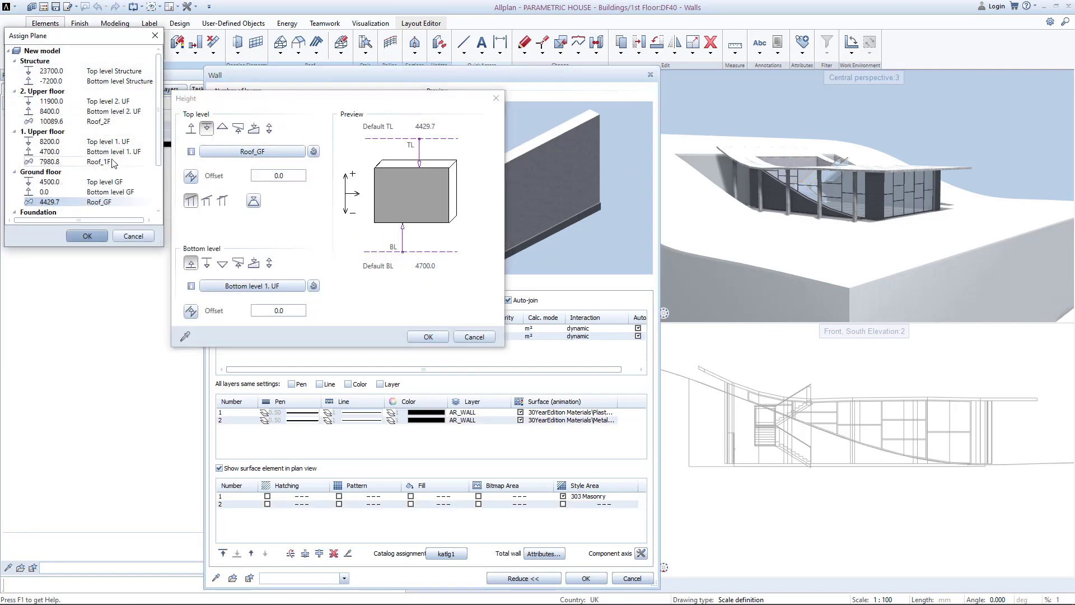
pyautogui.click(112, 162)
pyautogui.click(87, 236)
pyautogui.click(241, 286)
pyautogui.click(84, 196)
pyautogui.click(87, 235)
pyautogui.click(291, 310)
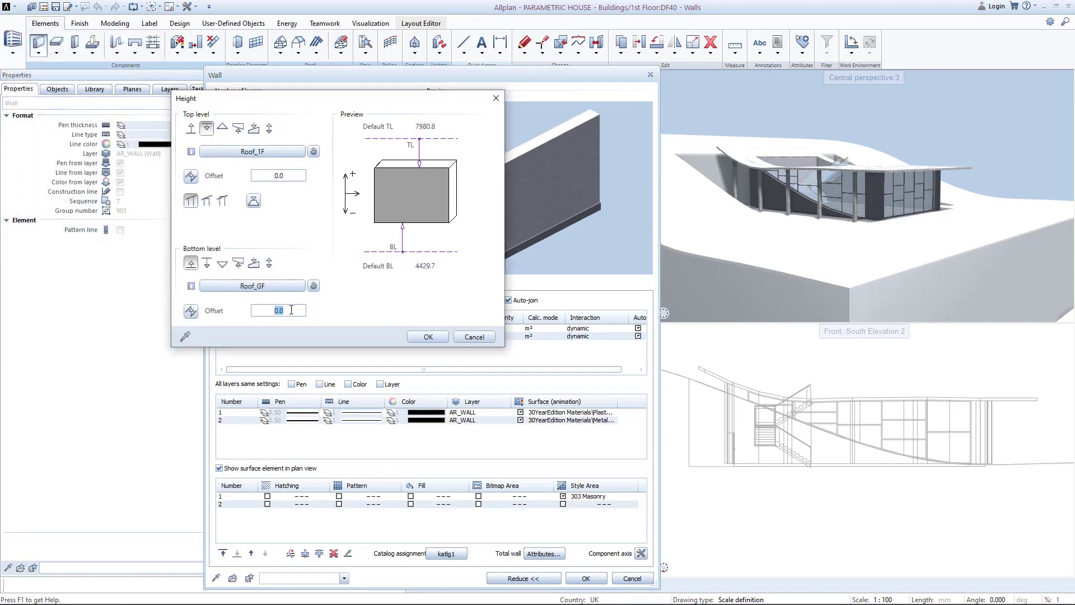
pyautogui.click(427, 337)
pyautogui.click(582, 577)
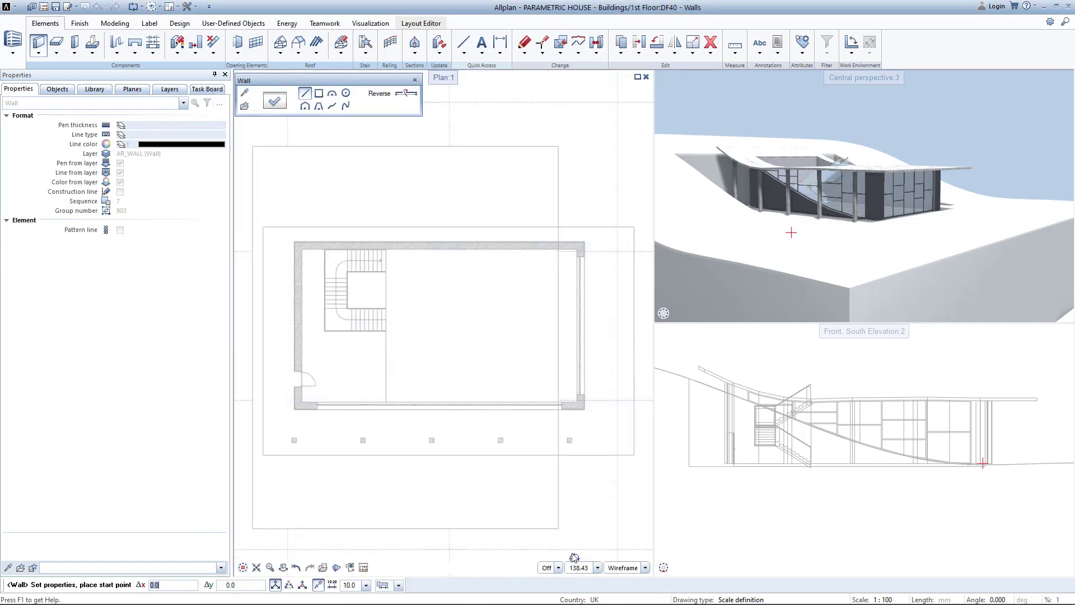
# Draw a closed rectangle of four 1st floor walls, with its inner west face along the stair and extending north past the ground-floor north wall
pyautogui.click(325, 199)
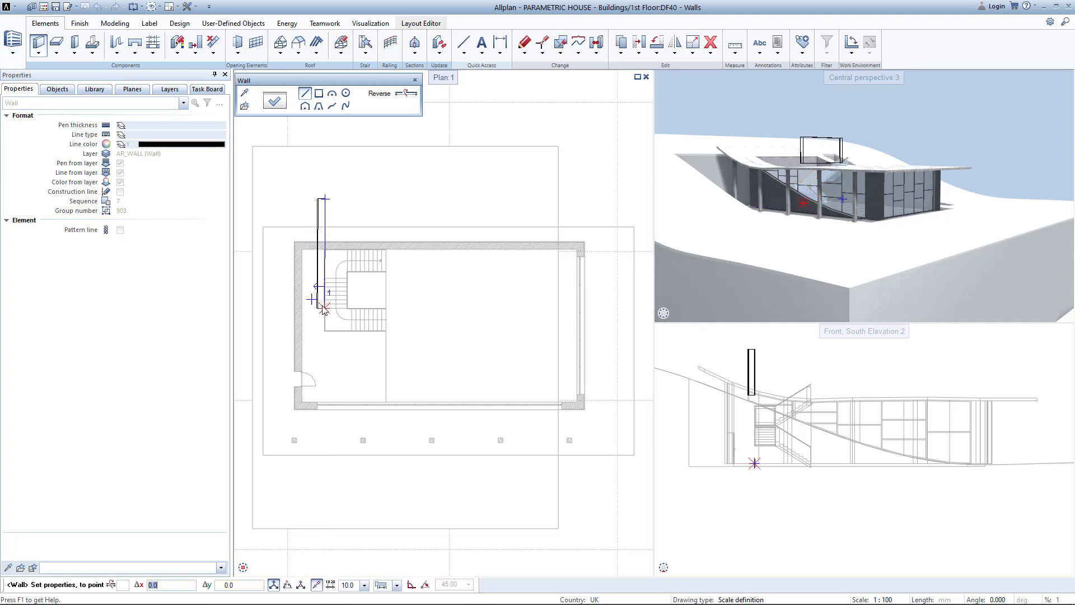
pyautogui.click(325, 351)
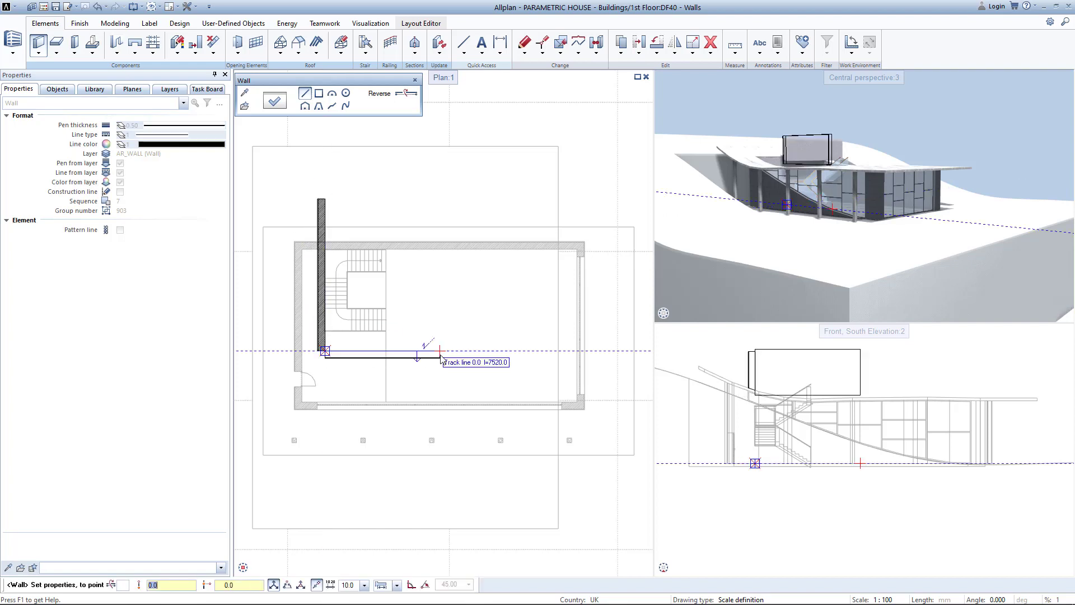
pyautogui.click(533, 353)
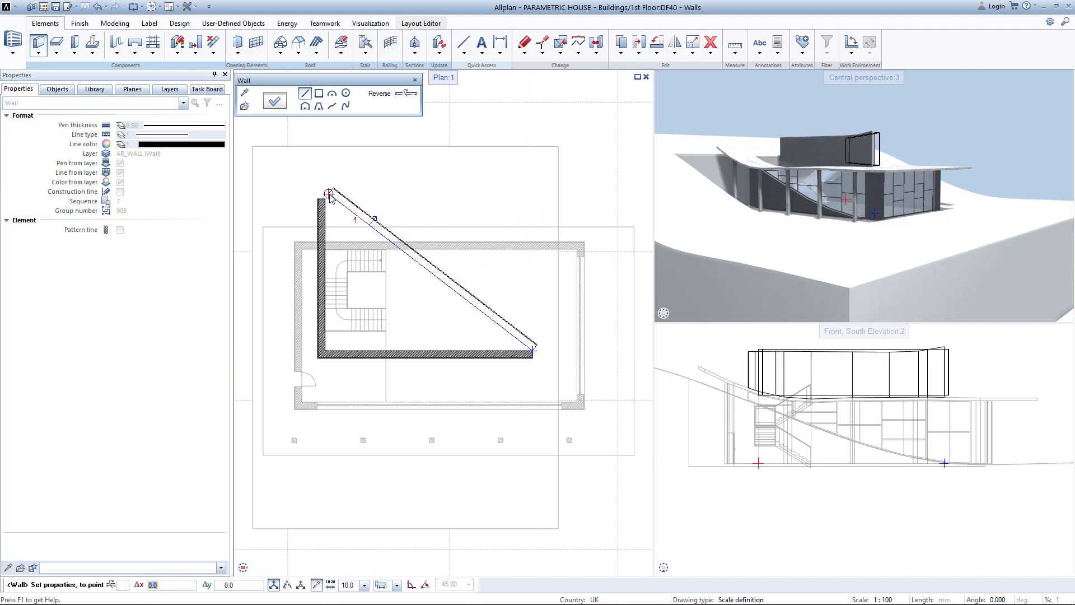
pyautogui.click(533, 194)
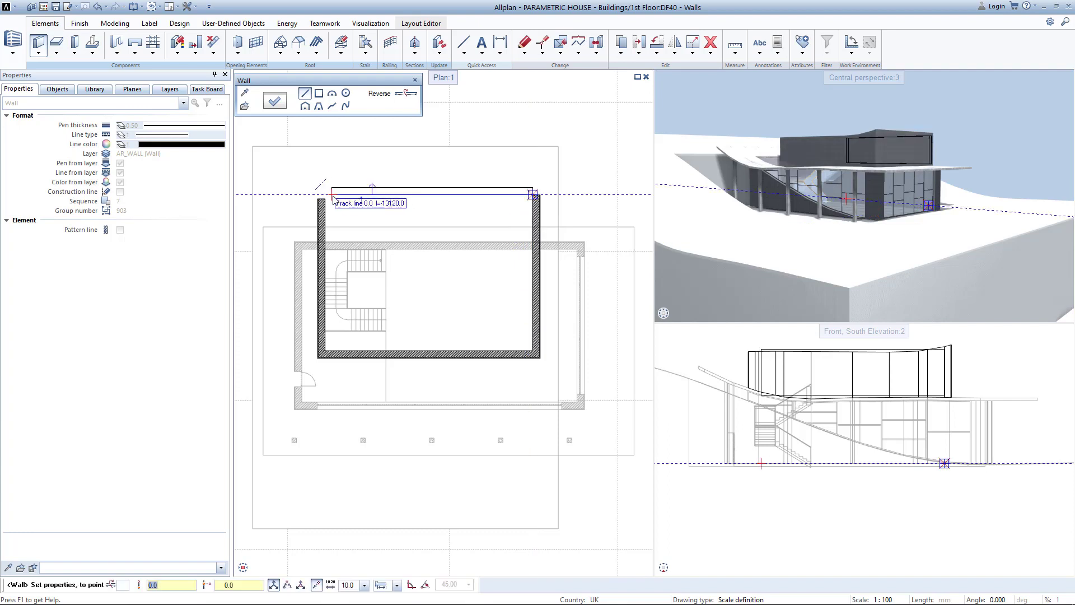
pyautogui.click(325, 196)
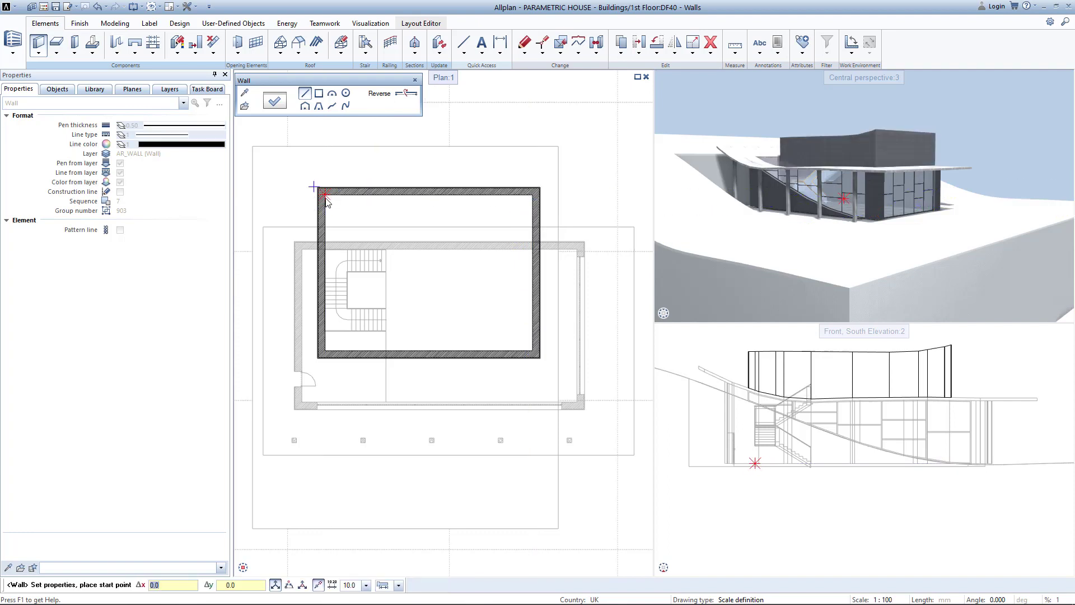
pyautogui.press('Escape')
# Place an 8000 mm wide window in the 1st floor south wall near its east end, reusing the ground-floor south window's properties
pyautogui.rightClick(415, 408)
pyautogui.rightClick(414, 407)
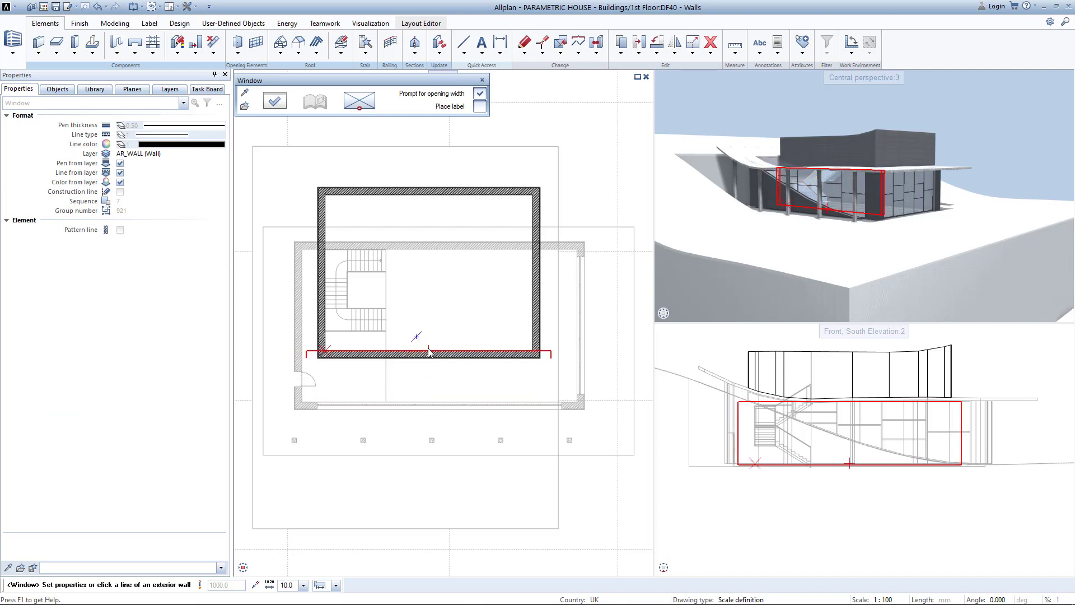
pyautogui.rightClick(387, 351)
pyautogui.click(429, 383)
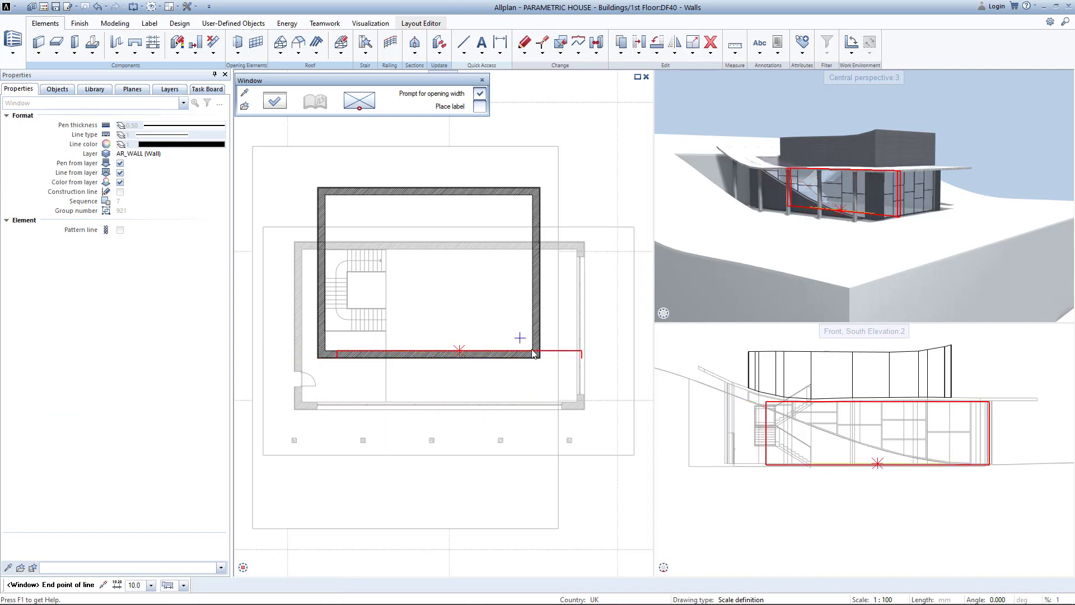
pyautogui.click(531, 353)
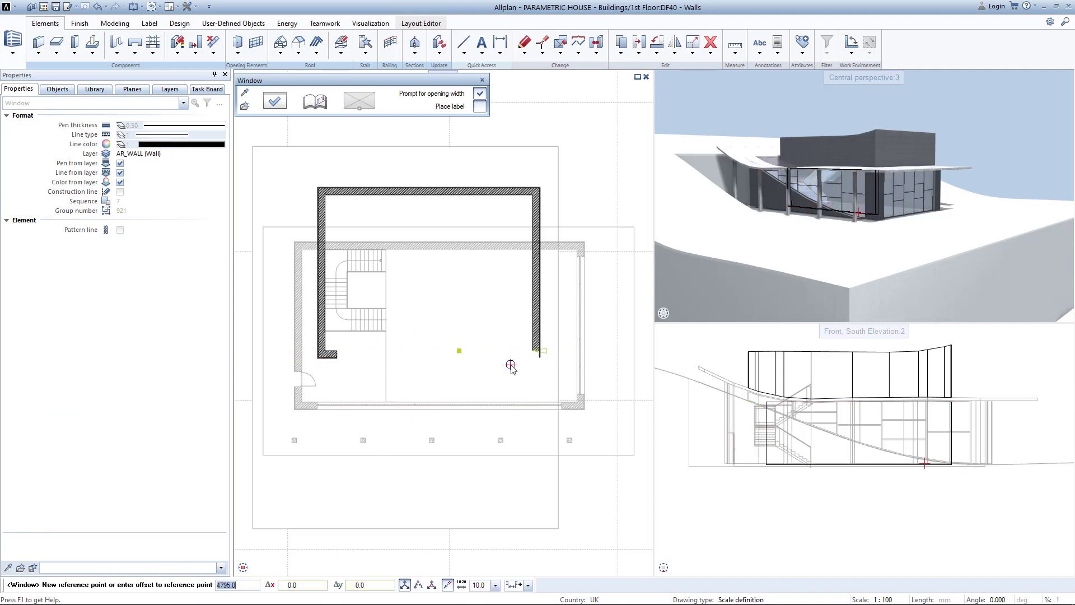
pyautogui.press('Return')
pyautogui.write('8000')
pyautogui.press('Return')
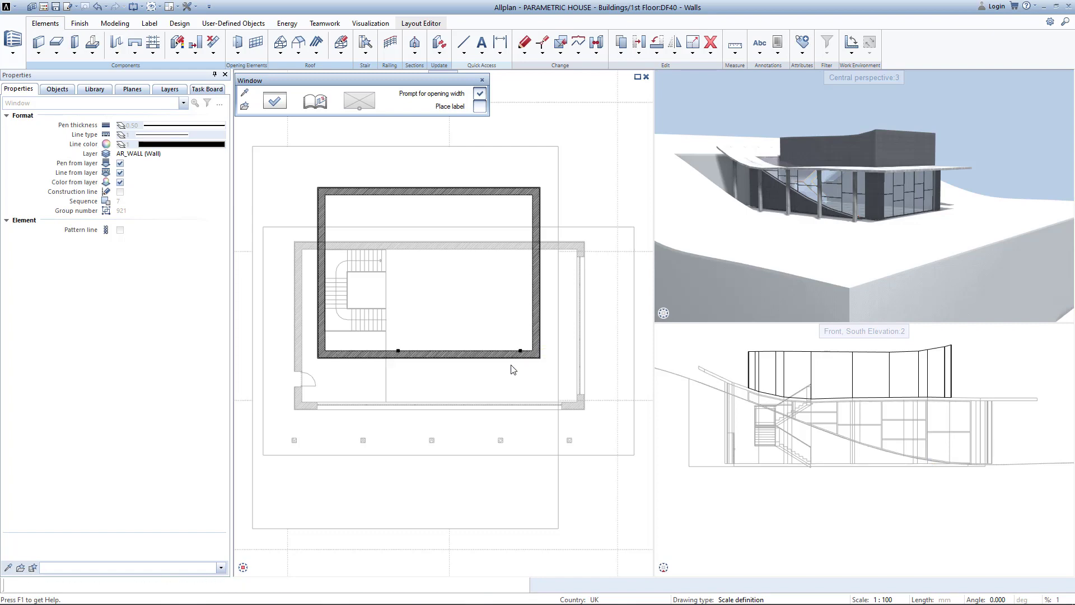
pyautogui.rightClick(512, 365)
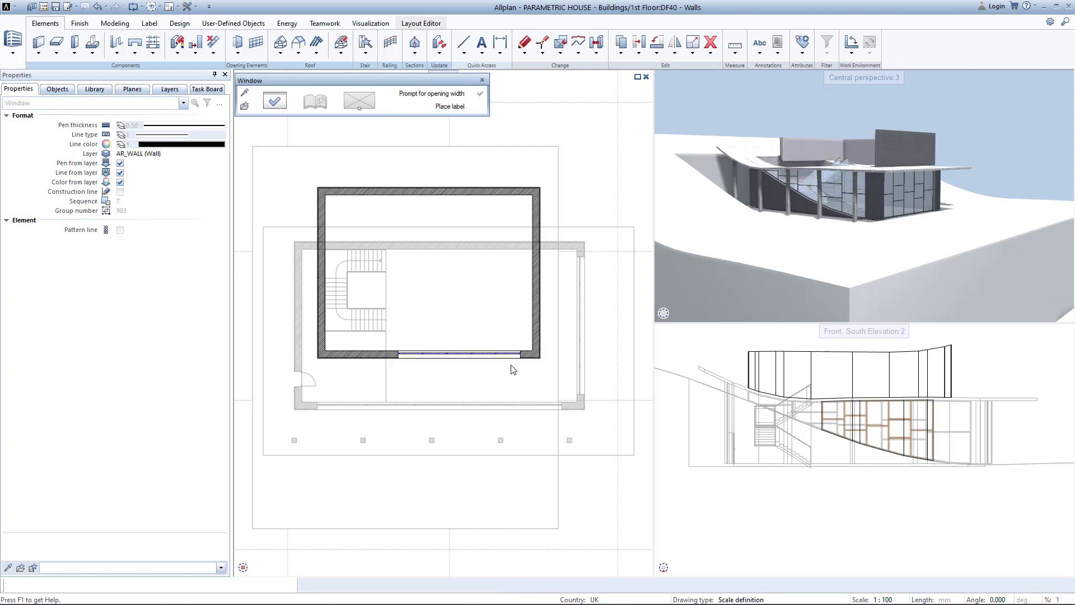
pyautogui.press('Escape')
# Set the new south window's bottom level to Roof_GF and its top level to Roof_1F
pyautogui.doubleClick(483, 357)
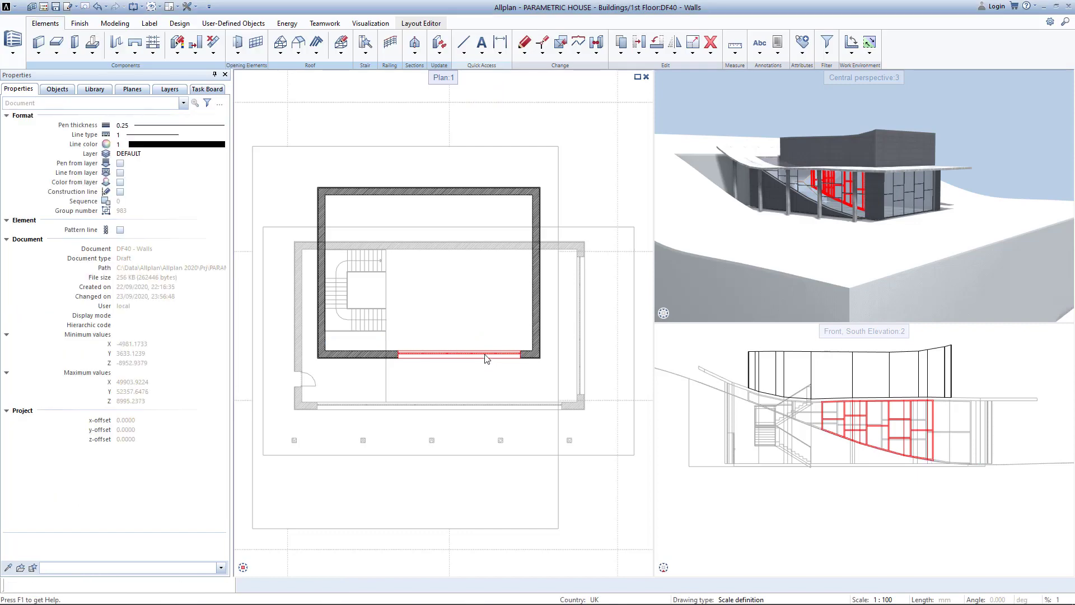
pyautogui.click(214, 287)
pyautogui.click(266, 286)
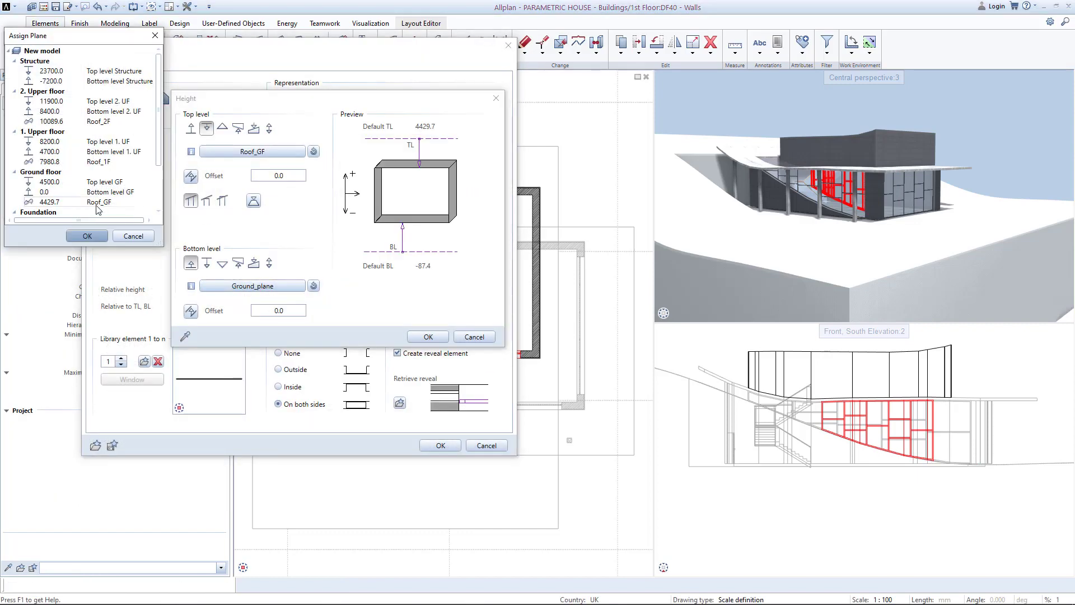
pyautogui.doubleClick(99, 201)
pyautogui.click(252, 151)
pyautogui.doubleClick(95, 161)
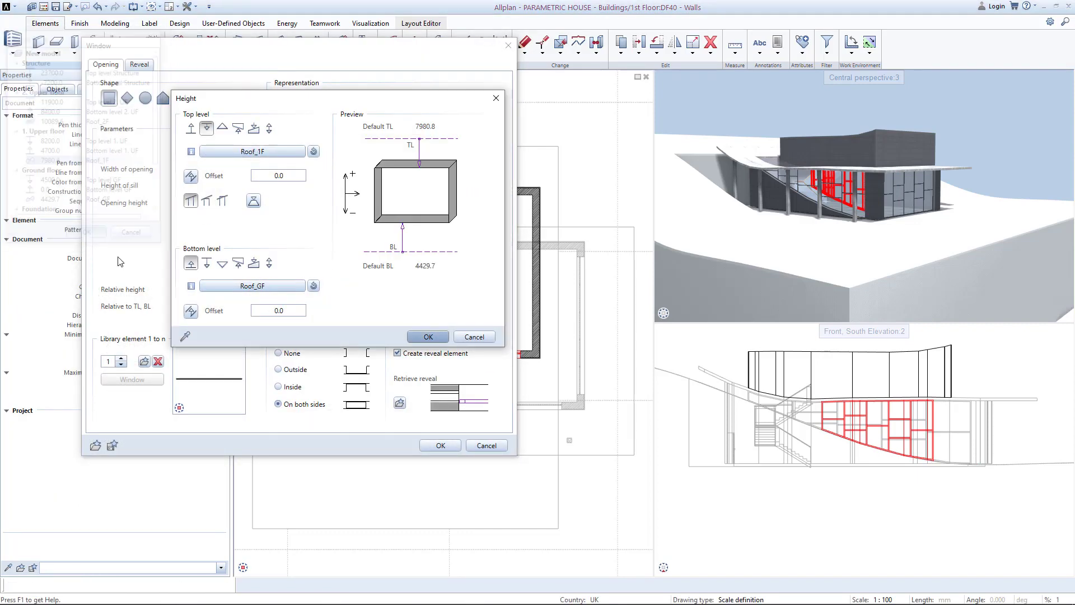
pyautogui.click(428, 336)
pyautogui.click(446, 445)
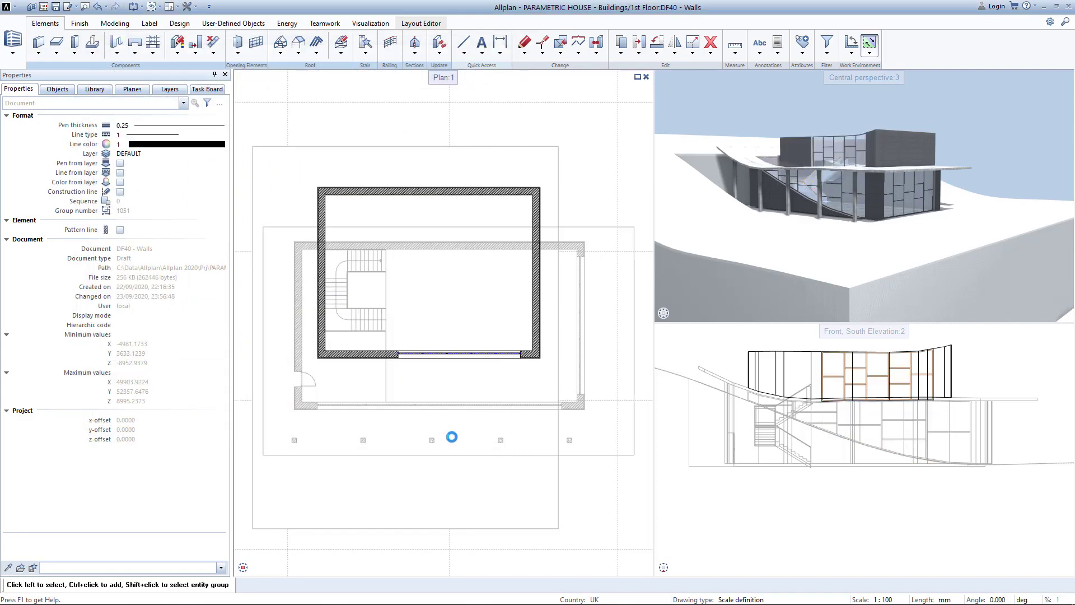
# Move the 1st floor walls with their window south until their outer north face aligns with the ground-floor north wall
pyautogui.moveTo(871, 178); pyautogui.dragTo(808, 218)
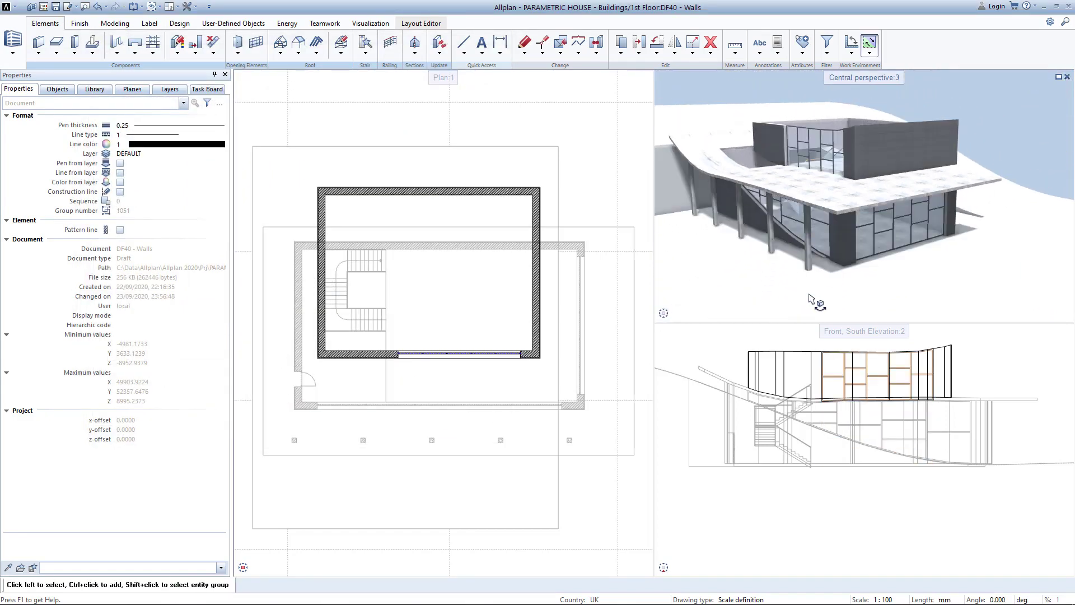
pyautogui.moveTo(295, 170); pyautogui.dragTo(535, 367)
pyautogui.click(639, 42)
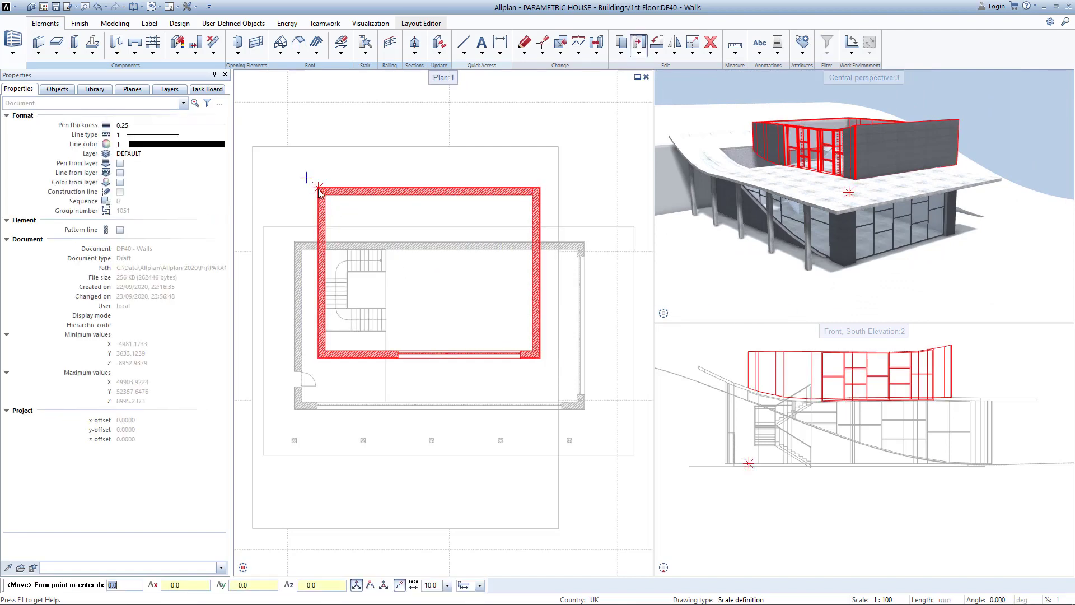
pyautogui.click(318, 187)
pyautogui.click(318, 240)
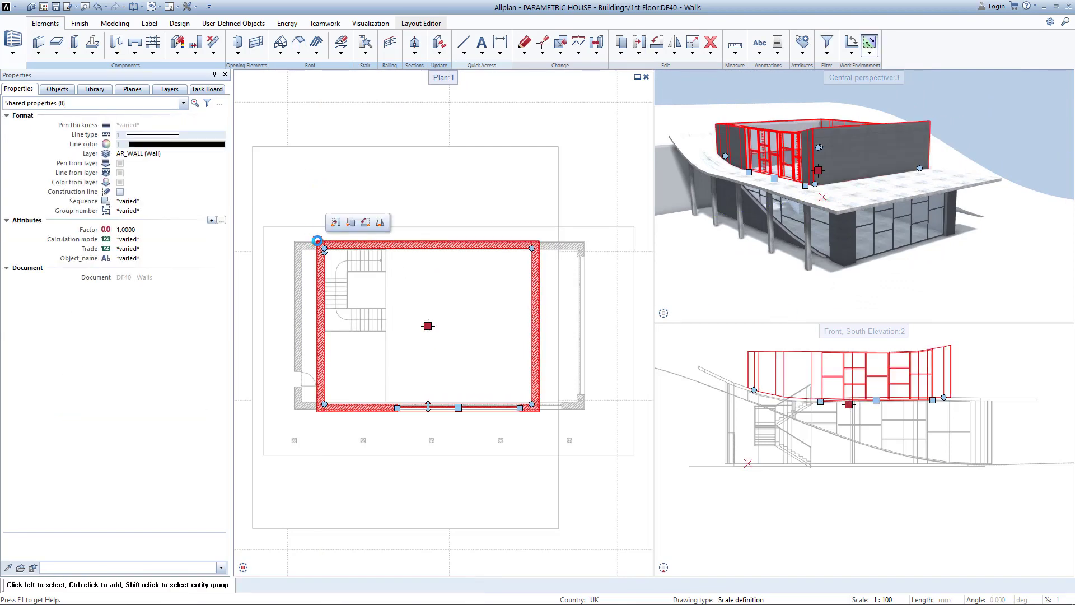
pyautogui.press('Escape')
# Stretch the south end of the 1st floor walls so the south wall lines up with the ground-floor south wall
pyautogui.click(542, 42)
pyautogui.moveTo(296, 391); pyautogui.dragTo(568, 448)
pyautogui.scroll(5, 538, 413)
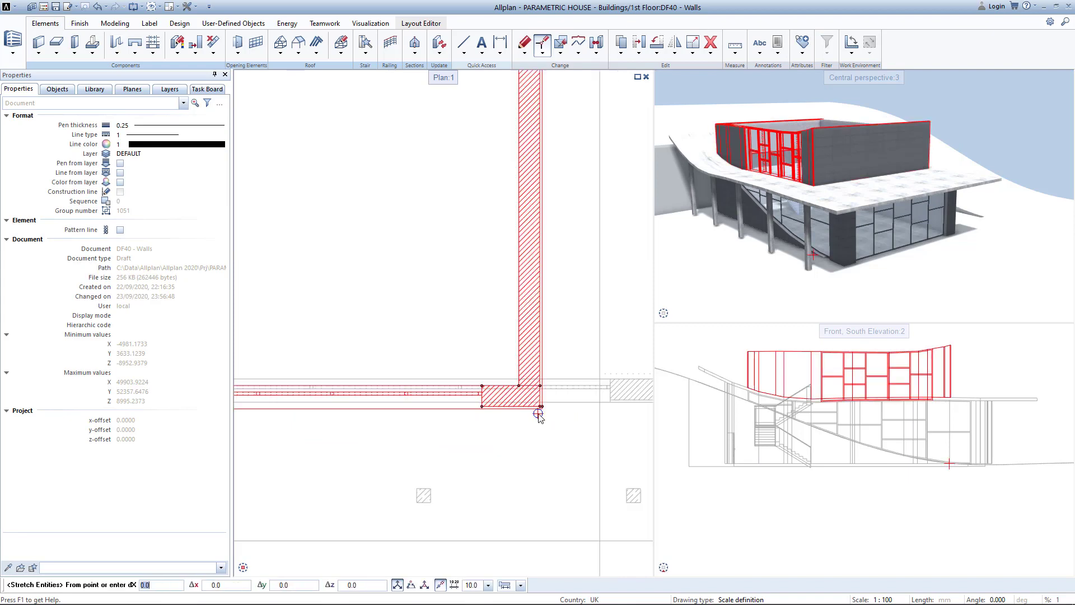
pyautogui.click(540, 386)
pyautogui.click(541, 380)
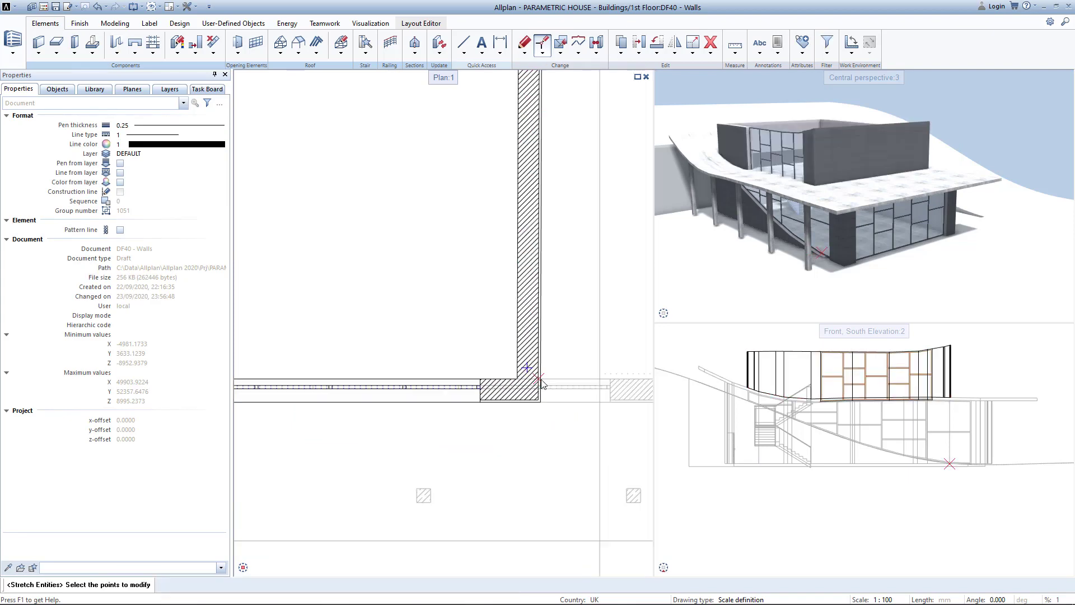
pyautogui.scroll(-5, 542, 383)
pyautogui.press('Escape')
# Place a window about 9 m wide in the 1st floor east wall with the same properties as the south window
pyautogui.moveTo(874, 249)
pyautogui.mouseDown()
pyautogui.moveTo(842, 230)
pyautogui.moveTo(871, 248)
pyautogui.mouseUp()
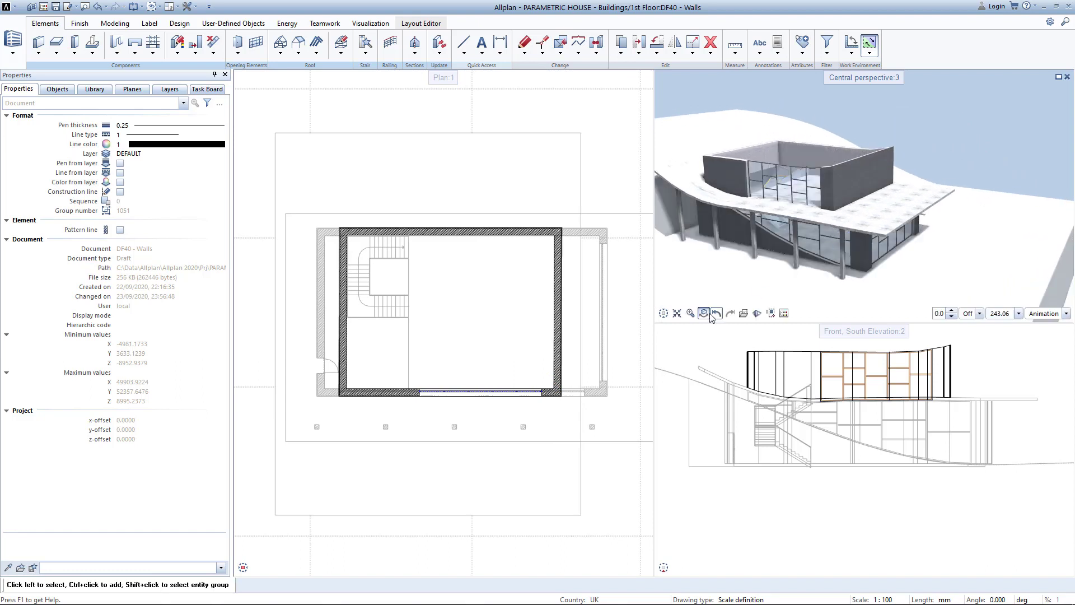
pyautogui.click(553, 318)
pyautogui.write('9')
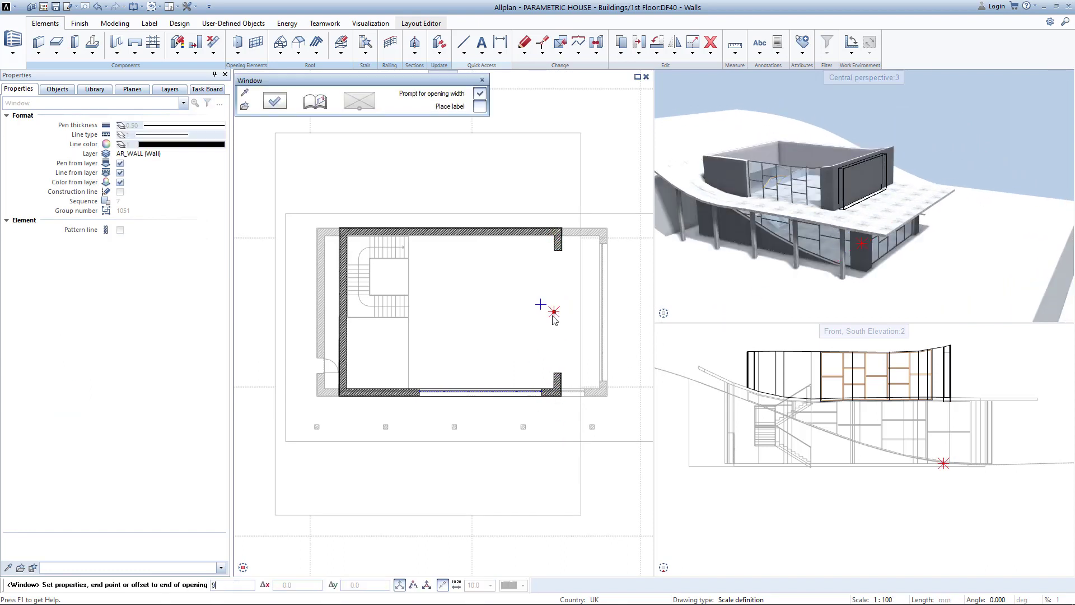
pyautogui.press('Return')
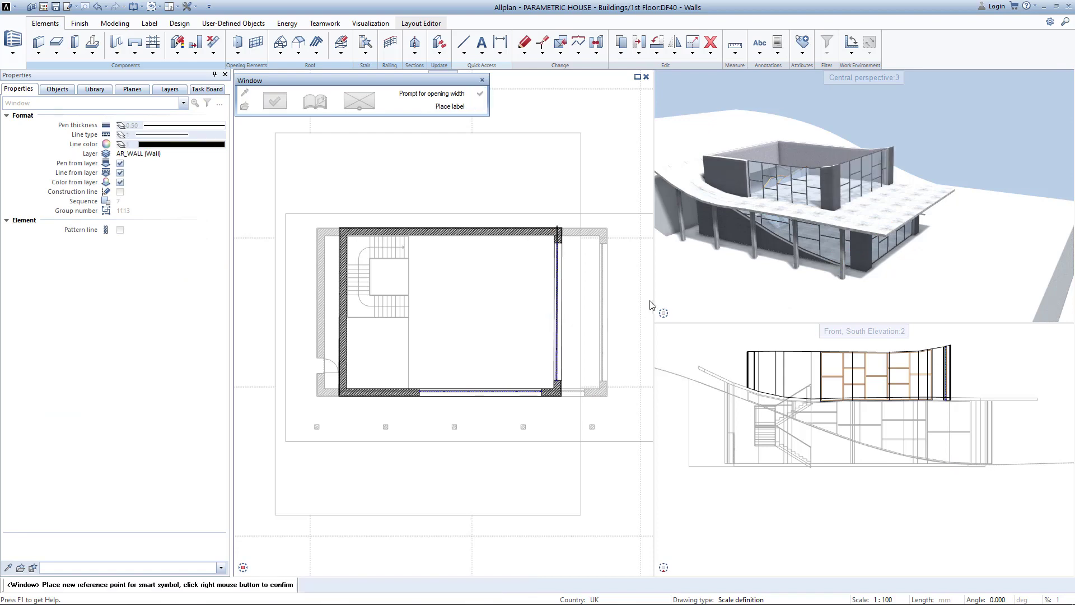
pyautogui.rightClick(626, 304)
pyautogui.press('Escape')
pyautogui.scroll(2, 557, 309)
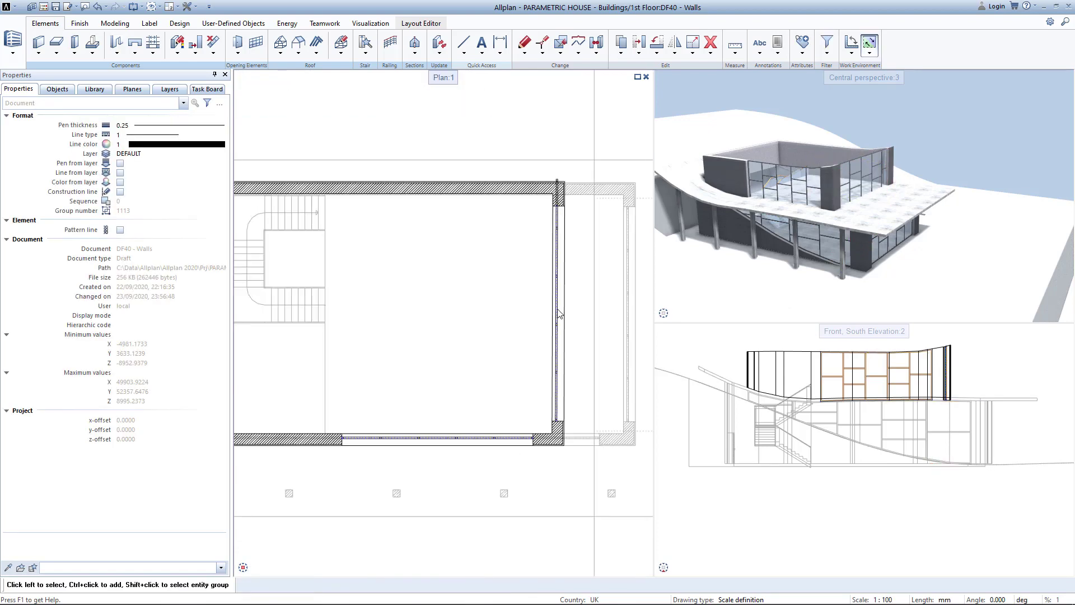
# Reopen the 1st floor east window's opening properties and accept them to refit its window symbol to the opening
pyautogui.doubleClick(556, 305)
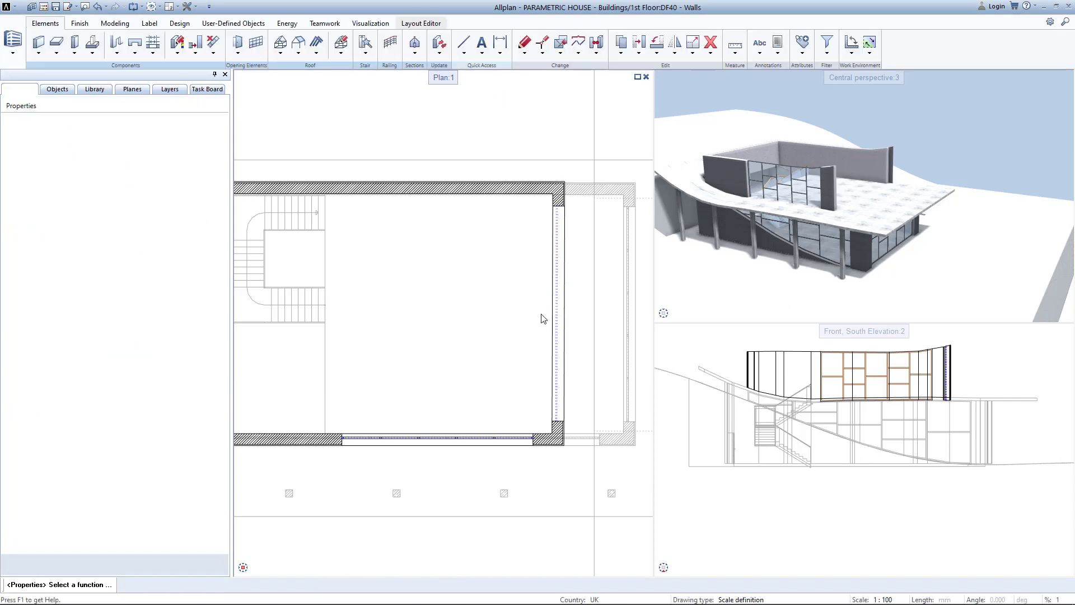
pyautogui.press('Escape')
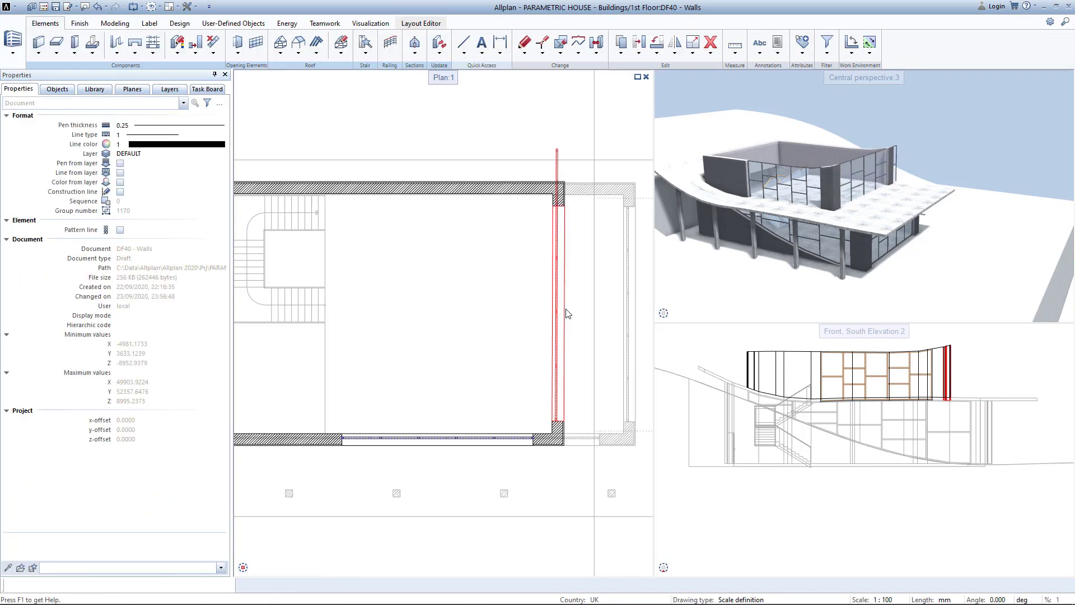
pyautogui.doubleClick(566, 312)
pyautogui.click(440, 445)
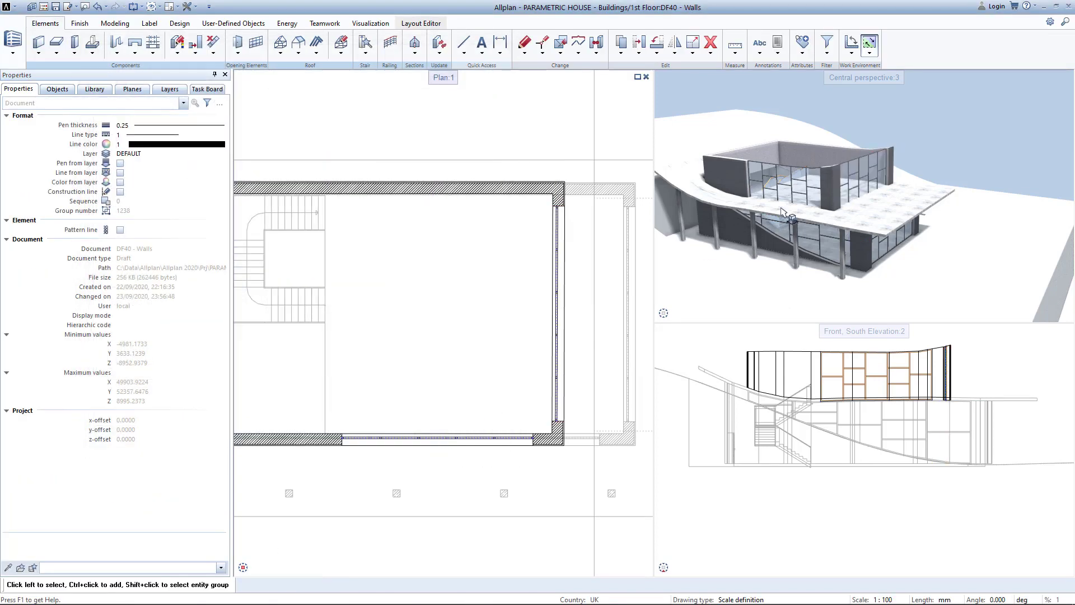
# Set the 1st floor south window's bottom level offset to 200 mm above Roof_GF
pyautogui.moveTo(831, 207)
pyautogui.keyDown('shift'); pyautogui.mouseDown()
pyautogui.moveTo(829, 185)
pyautogui.moveTo(818, 208)
pyautogui.mouseUp(); pyautogui.keyUp('shift')
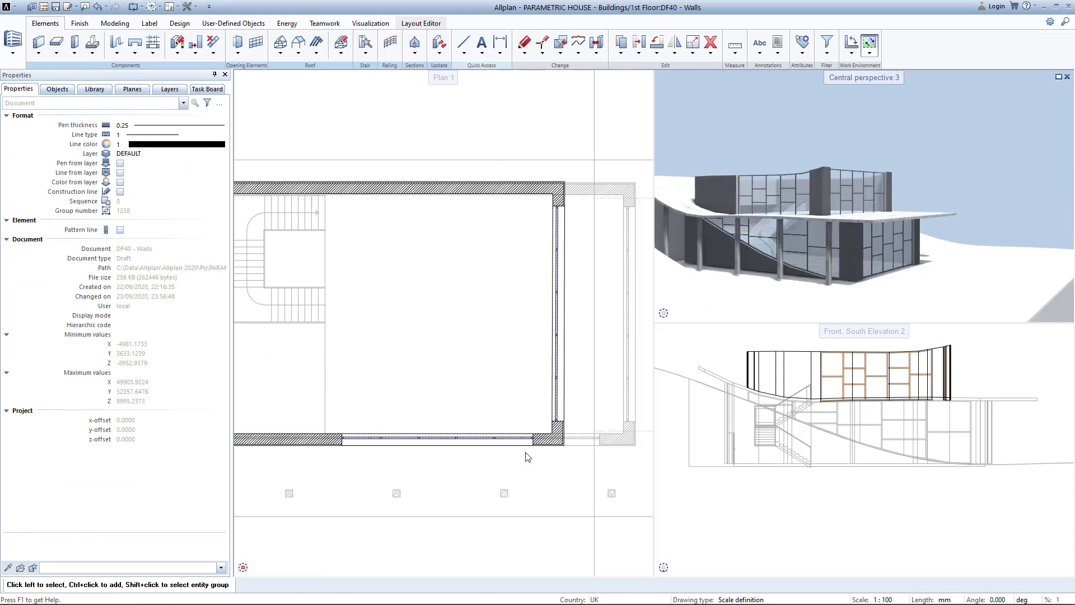
pyautogui.click(514, 446)
pyautogui.doubleClick(514, 445)
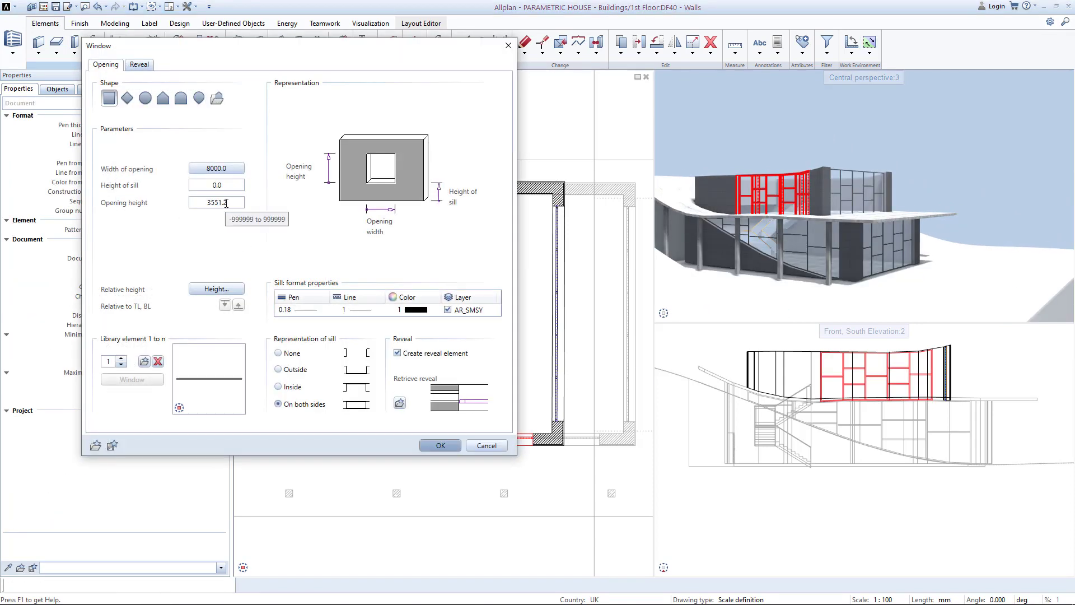
pyautogui.click(219, 290)
pyautogui.click(297, 311)
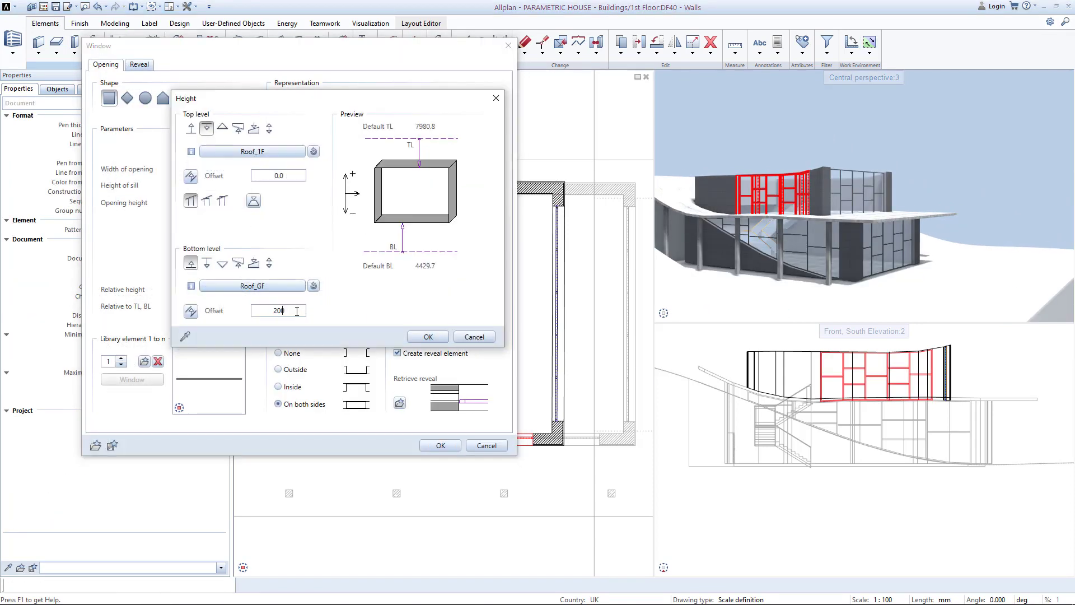
pyautogui.write('200')
pyautogui.press('Return')
pyautogui.press('Return')
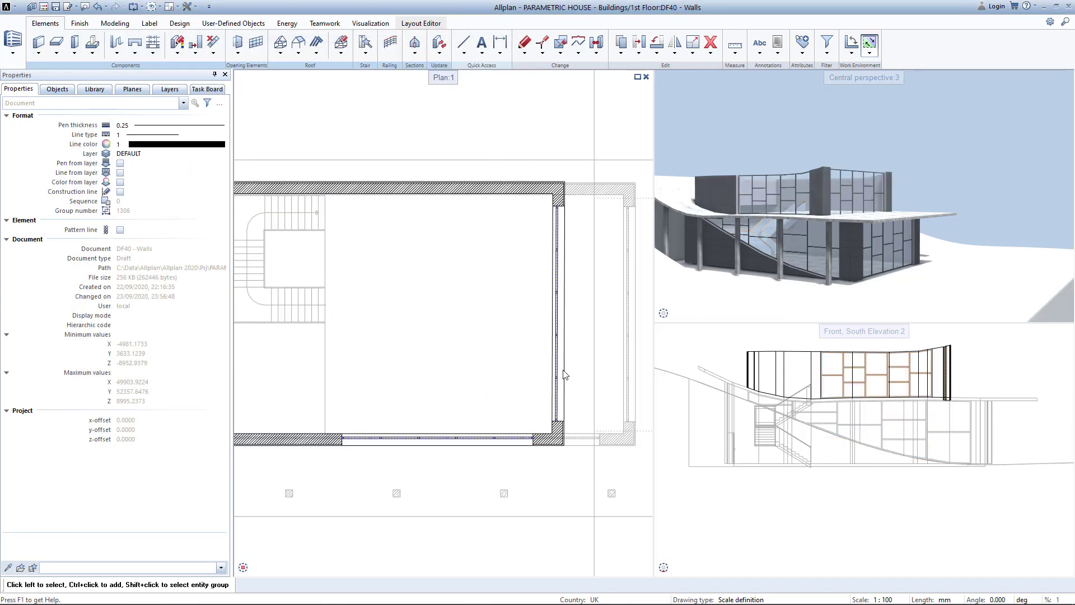
# Set the bottom level offset from Roof_GF for the 1st floor east window and accept its properties
pyautogui.doubleClick(562, 371)
pyautogui.click(216, 290)
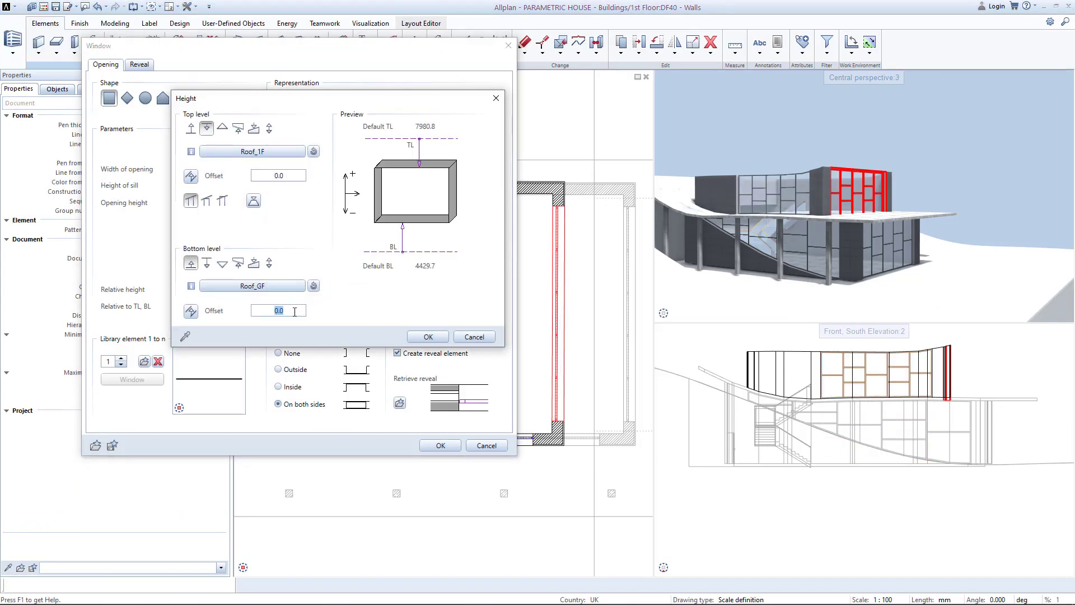
pyautogui.press('Return')
pyautogui.press('Return')
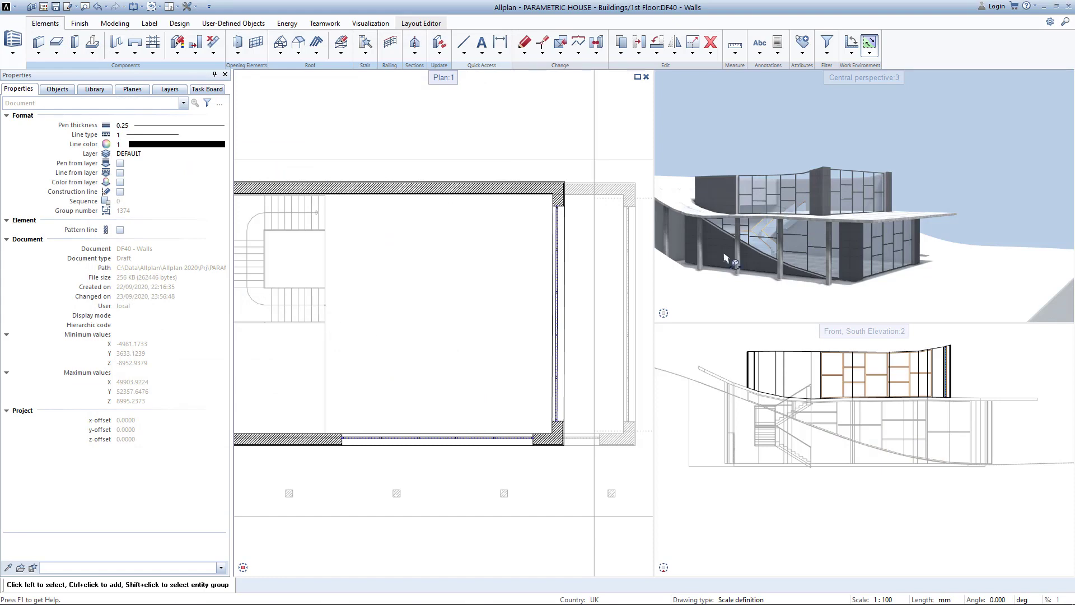
pyautogui.moveTo(724, 257); pyautogui.dragTo(861, 247)
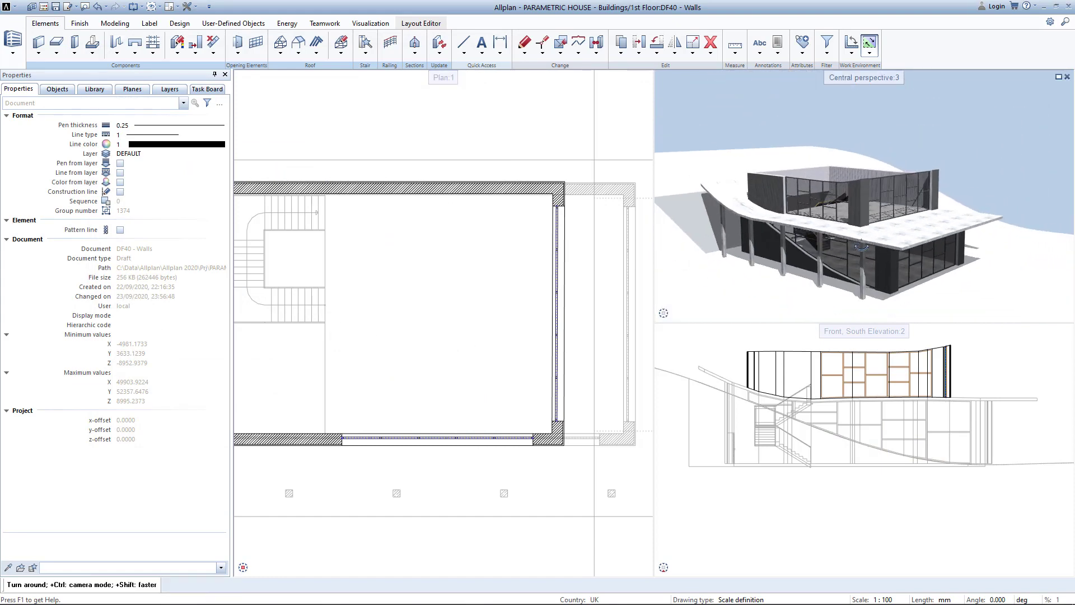
# Make the 1st floor drawing file 45 Ceiling 1F current, keeping drawing file 40 Walls open in the background
pyautogui.press('Escape')
pyautogui.press('F2')
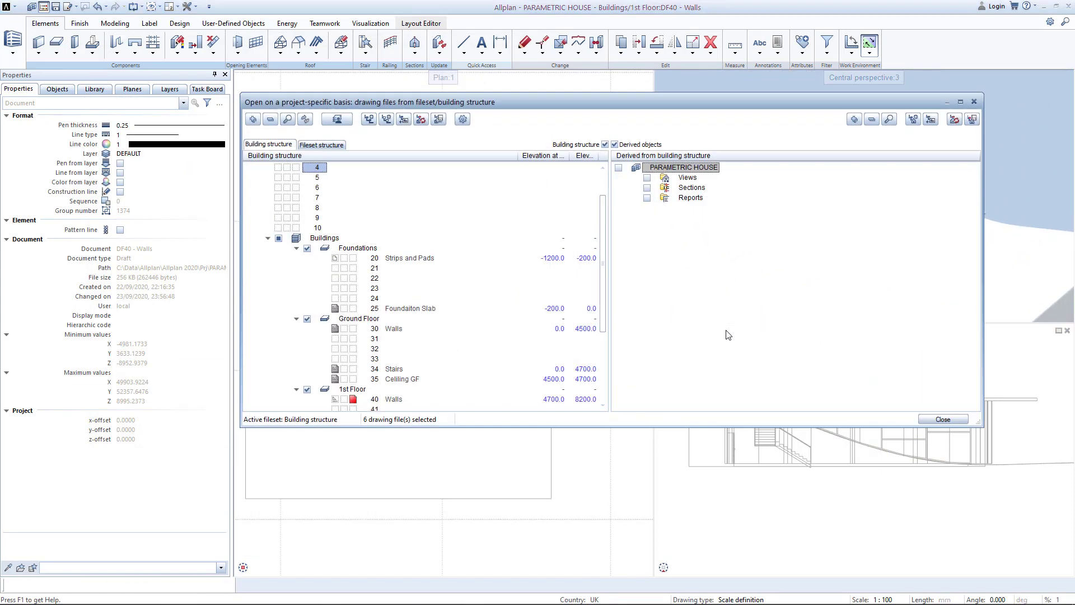
pyautogui.scroll(-3, 377, 344)
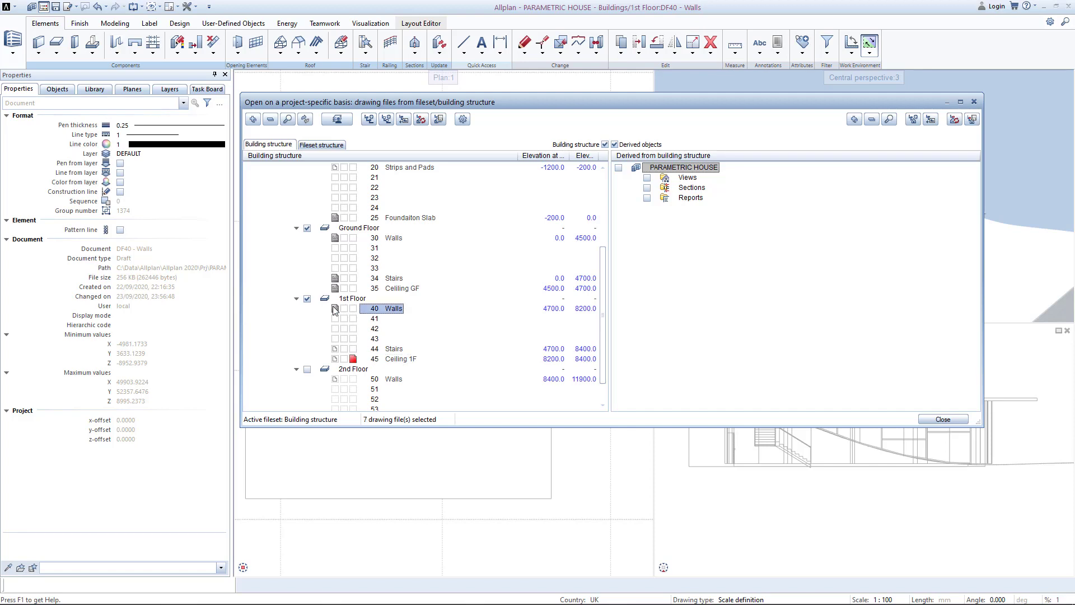
pyautogui.press('Escape')
# Draw a rectangular ceiling slab over the 1st floor, overhanging the walls on all four sides
pyautogui.click(56, 42)
pyautogui.click(310, 212)
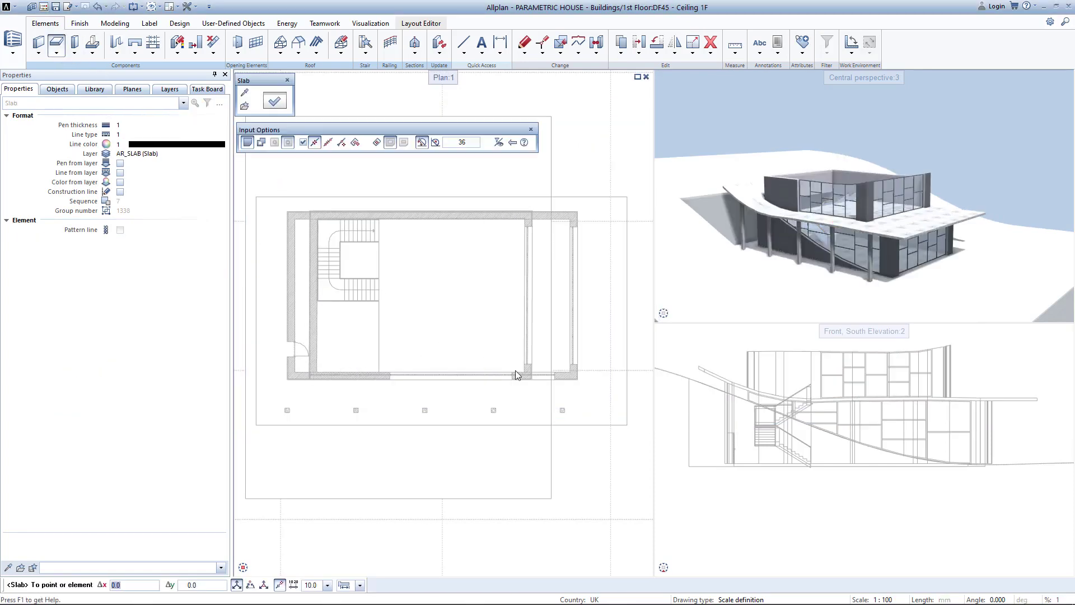
pyautogui.click(604, 403)
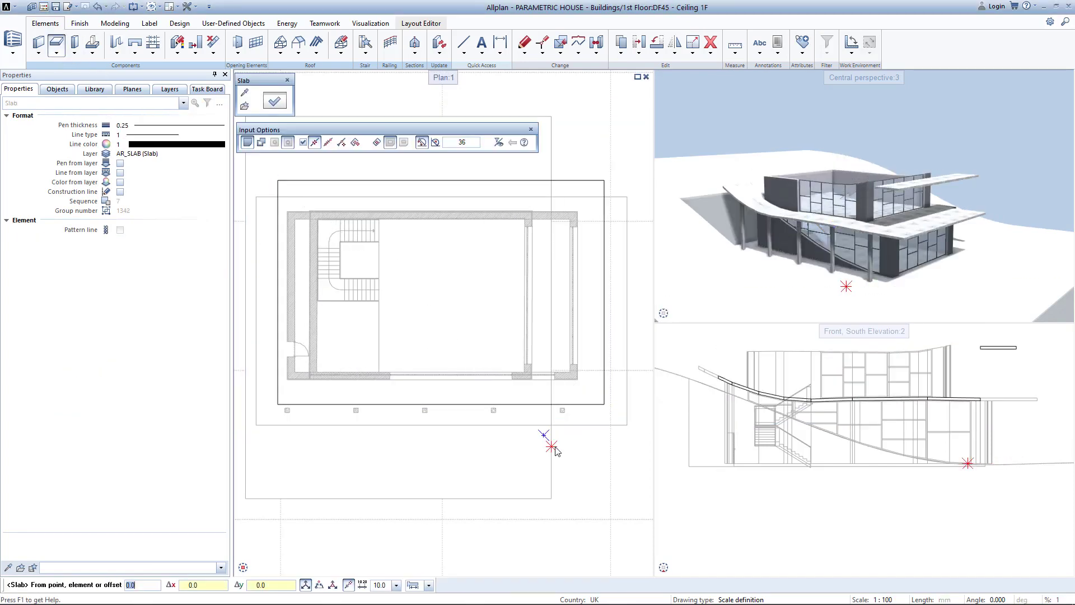
pyautogui.press('Escape')
# Link the new ceiling slab's relative height to the curved Roof_1F reference plane and accept the slab properties
pyautogui.doubleClick(576, 404)
pyautogui.click(134, 114)
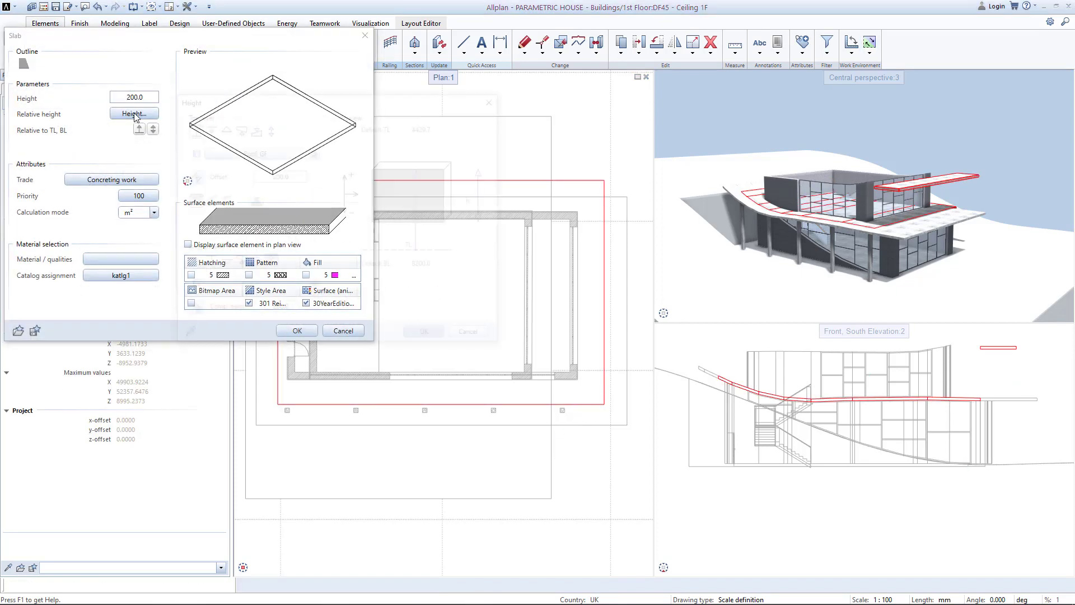
pyautogui.click(250, 155)
pyautogui.click(143, 164)
pyautogui.click(89, 236)
pyautogui.click(429, 334)
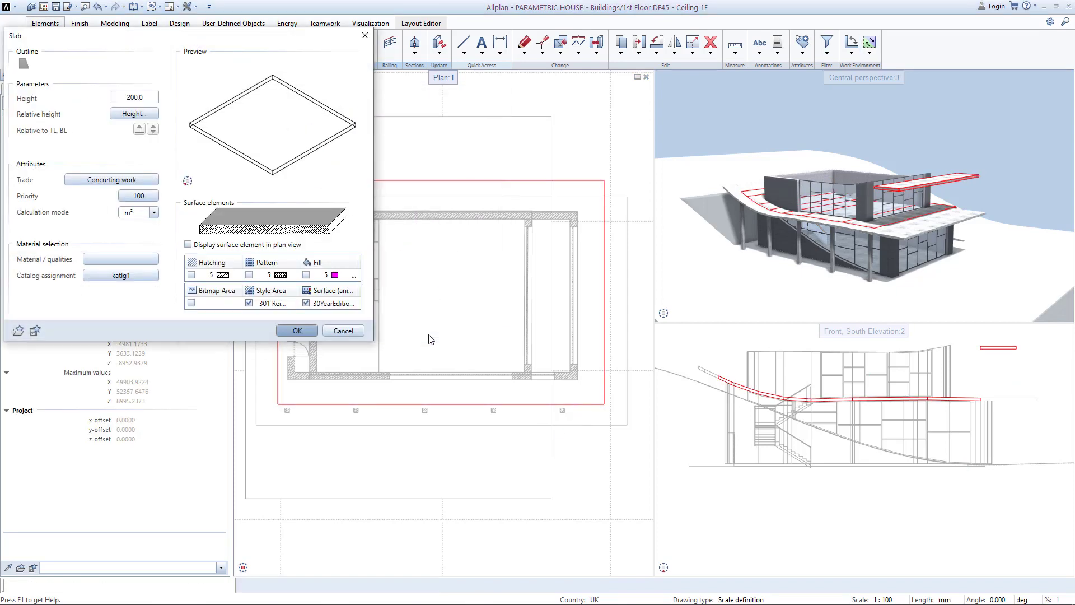
pyautogui.click(297, 331)
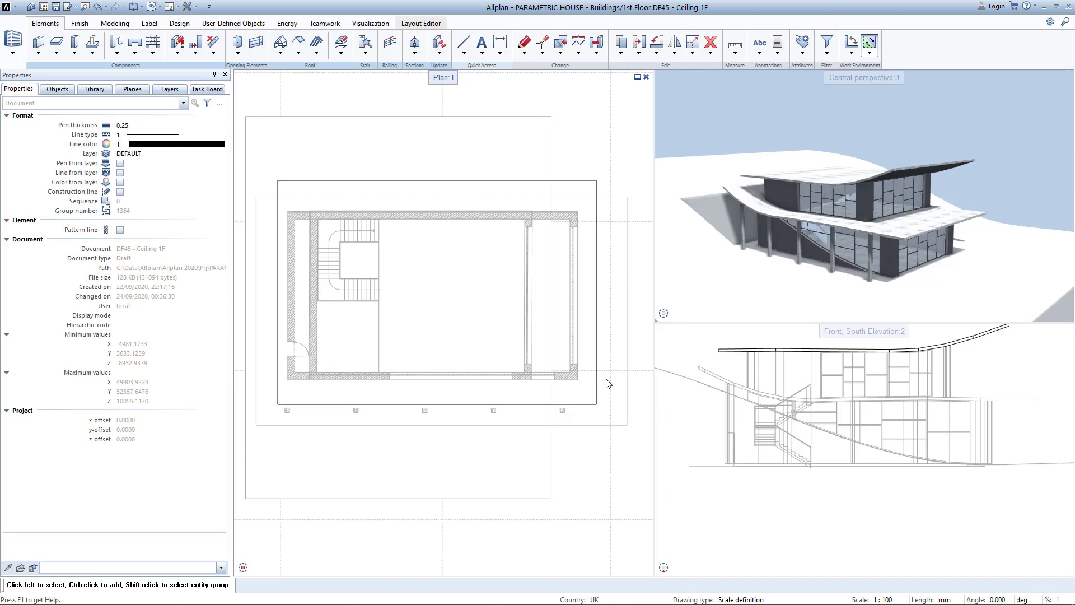
pyautogui.moveTo(895, 204); pyautogui.dragTo(872, 214)
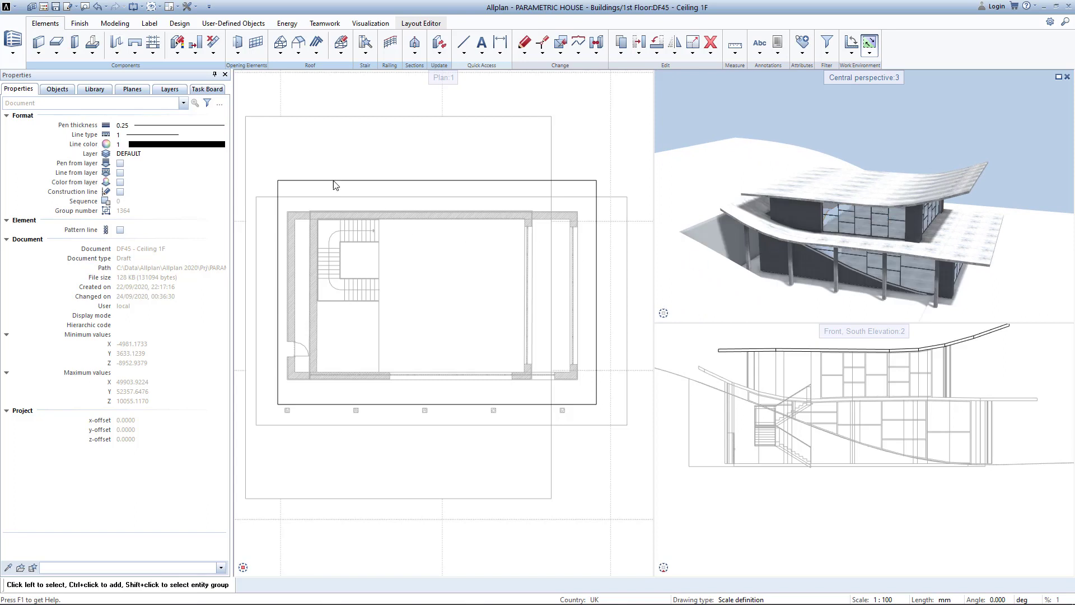
# Cut a rectangular opening in the 1st floor ceiling slab east of the stair, starting at the north wall's inner face
pyautogui.click(56, 53)
pyautogui.click(84, 79)
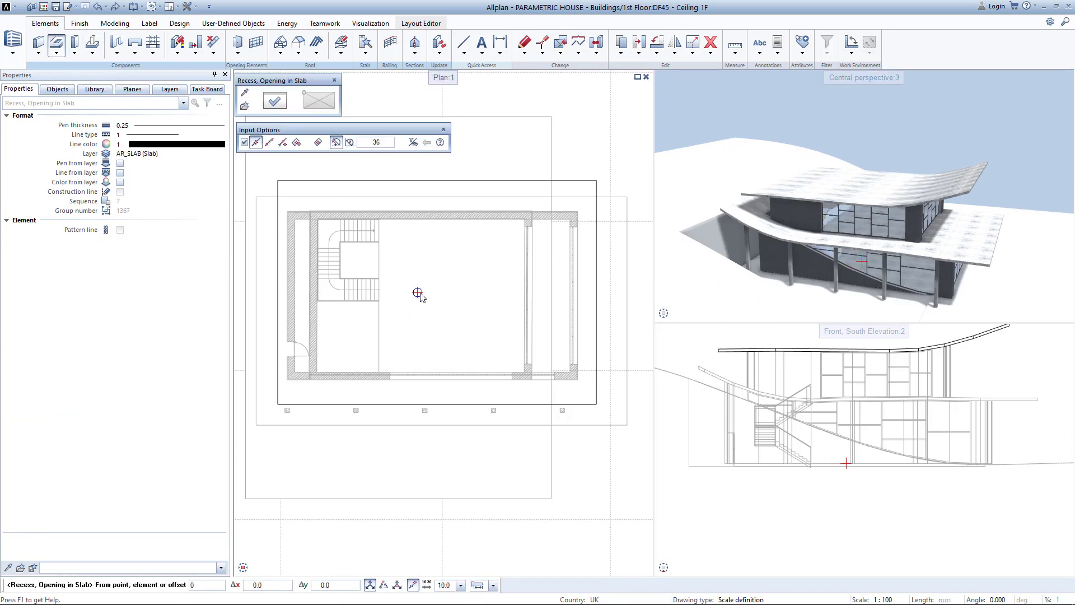
pyautogui.press('Return')
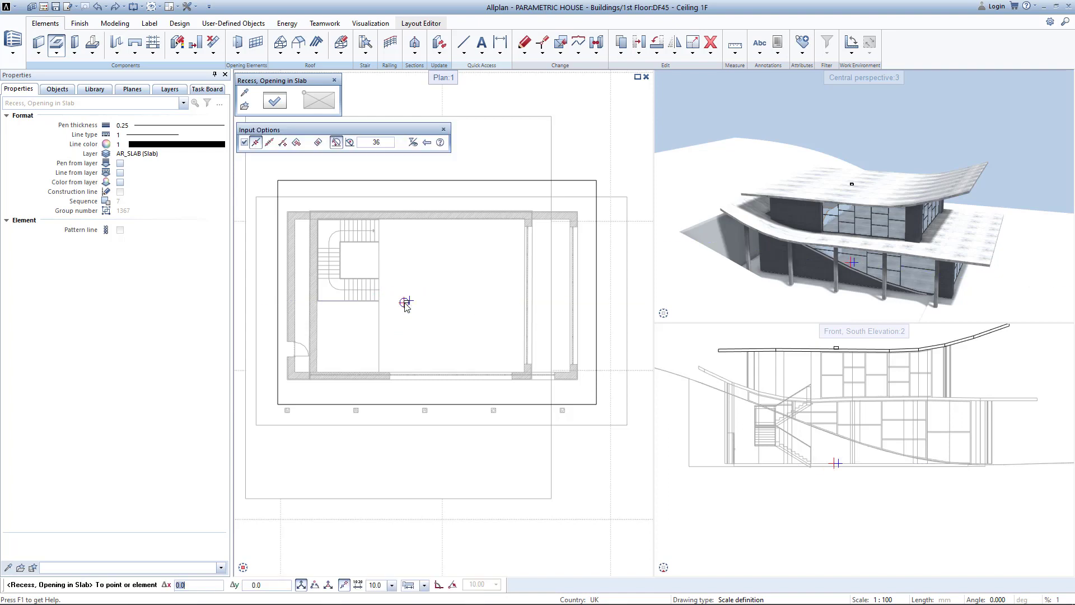
pyautogui.scroll(3, 413, 224)
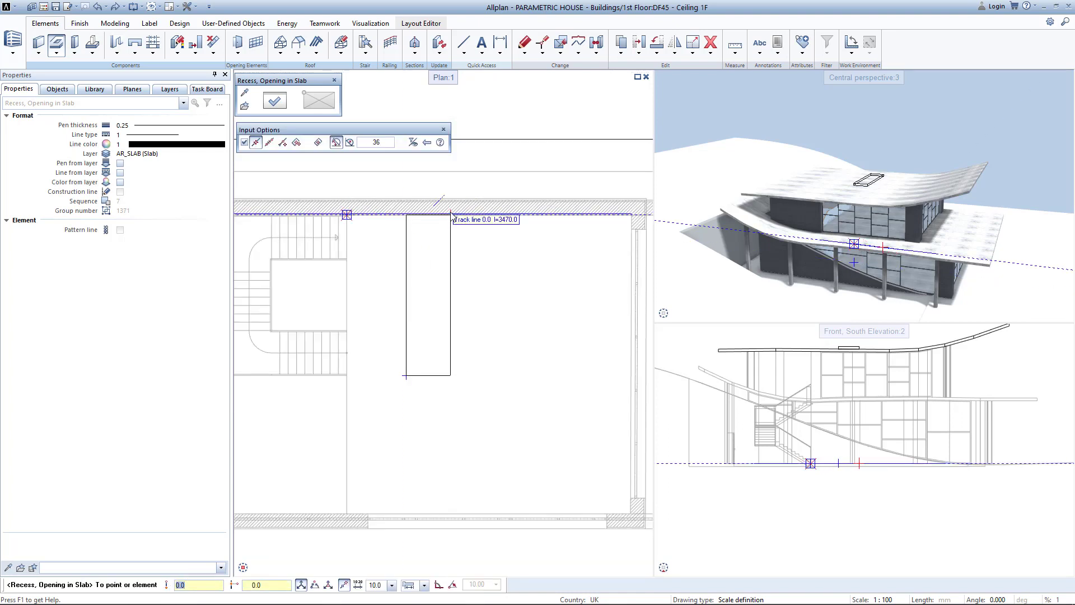
pyautogui.press('Return')
pyautogui.scroll(-3, 472, 330)
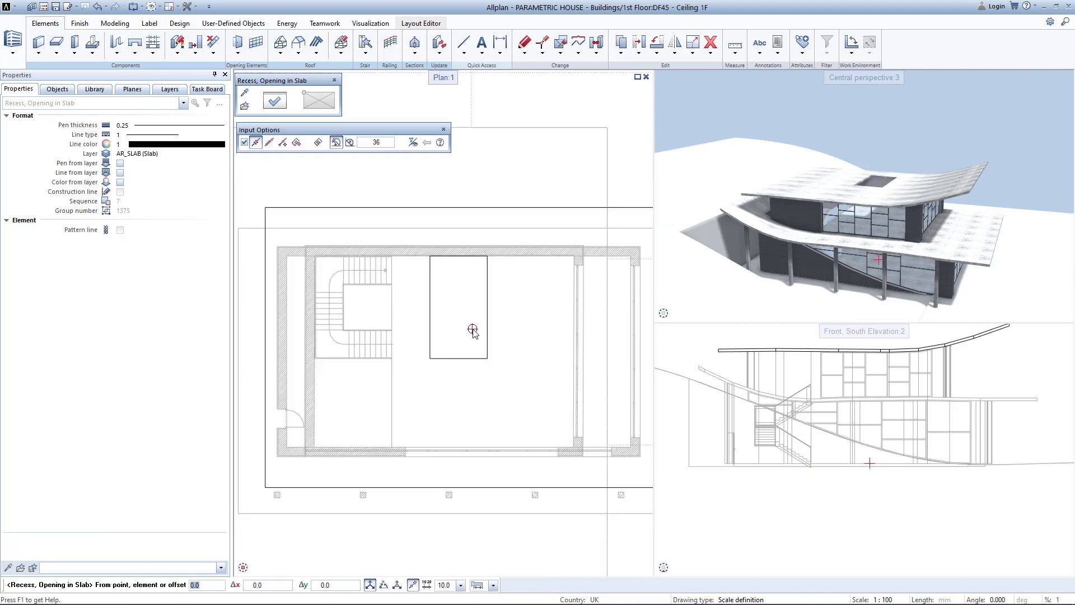
pyautogui.press('Escape')
# Finish the slab opening and make the 1st floor drawing file 44 Stairs current
pyautogui.doubleClick(1021, 365)
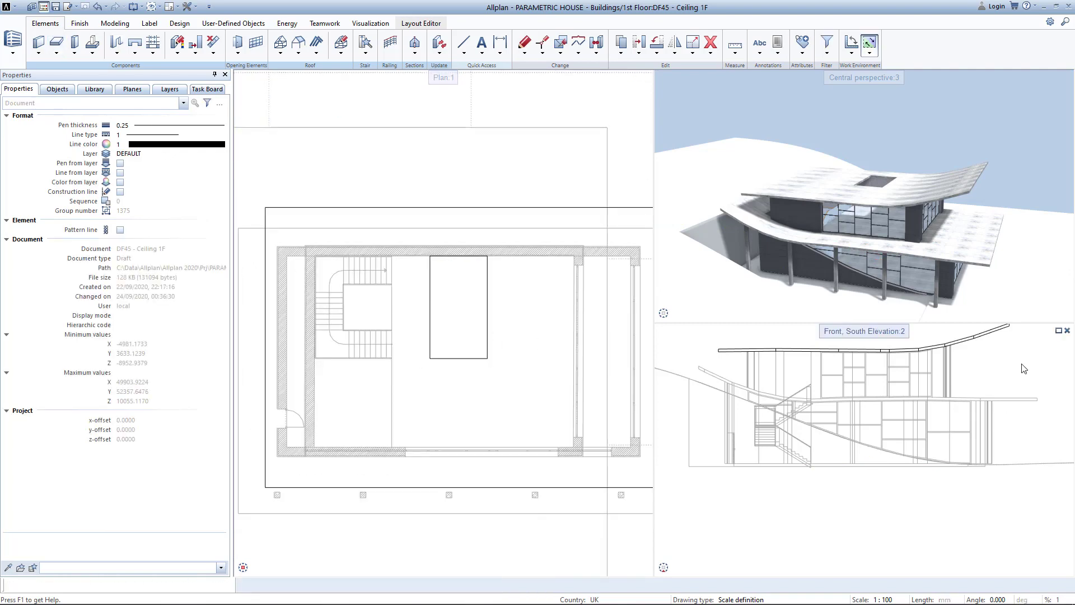
pyautogui.click(334, 369)
pyautogui.press('Escape')
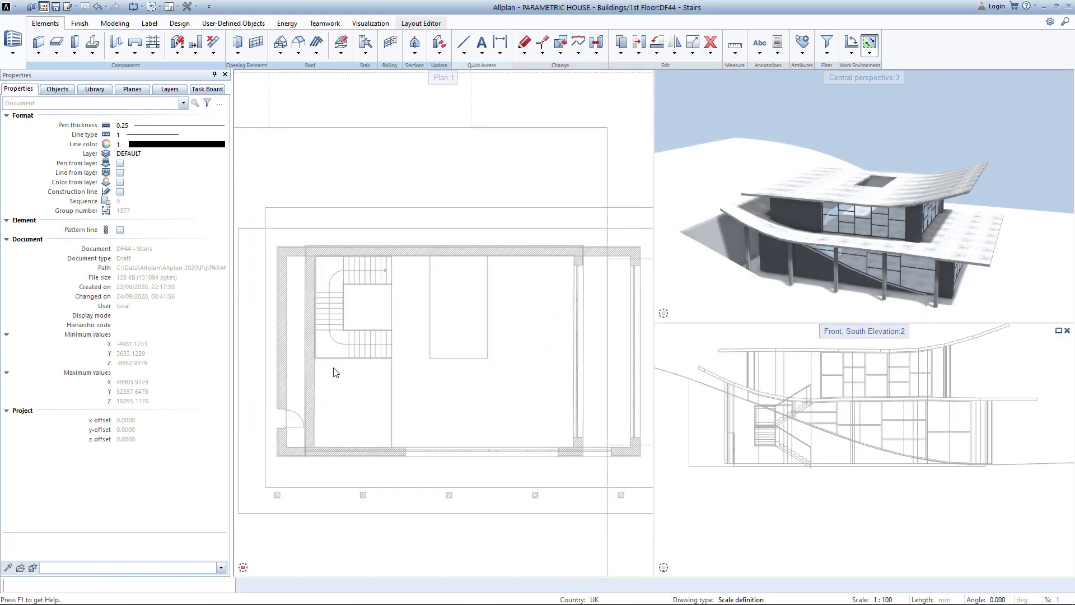
# Place a U-shaped Stair Modeler stair at the 1st floor ceiling opening, spanning from its northwest to its southwest corner
pyautogui.click(363, 54)
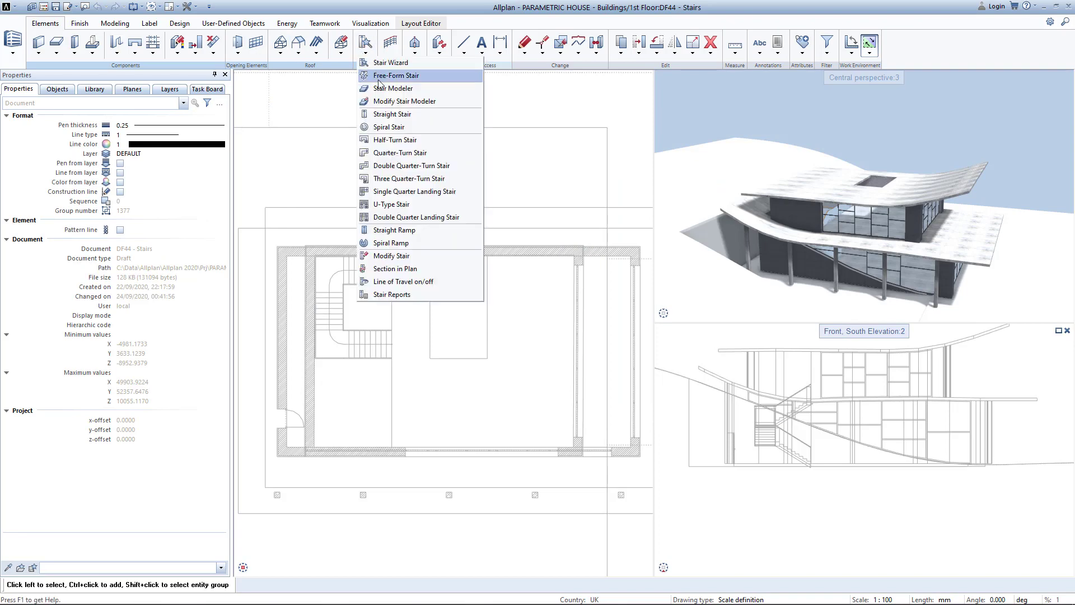
pyautogui.click(381, 90)
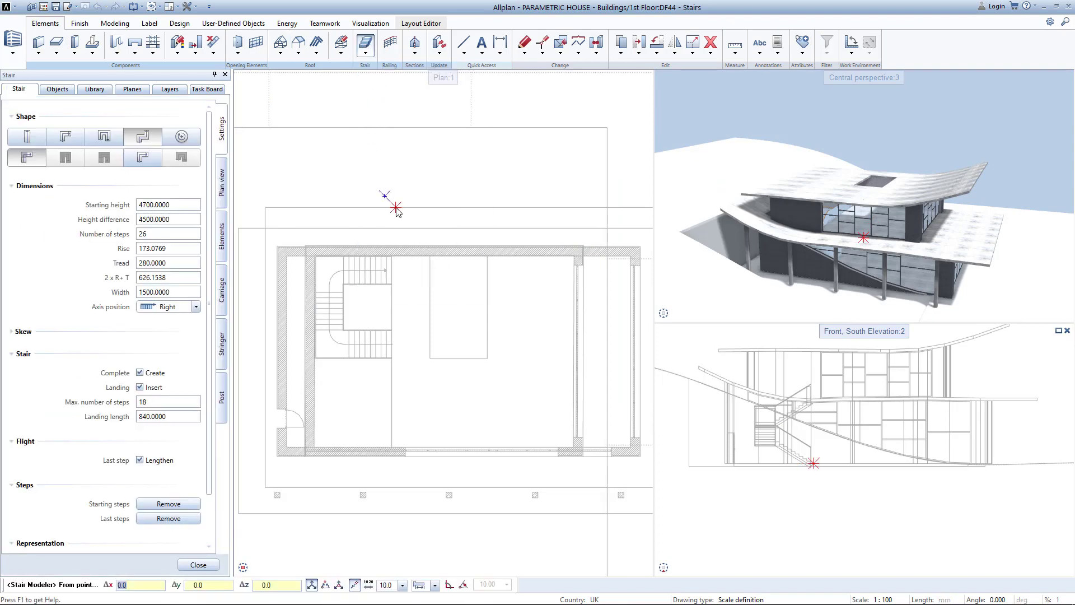
pyautogui.click(116, 142)
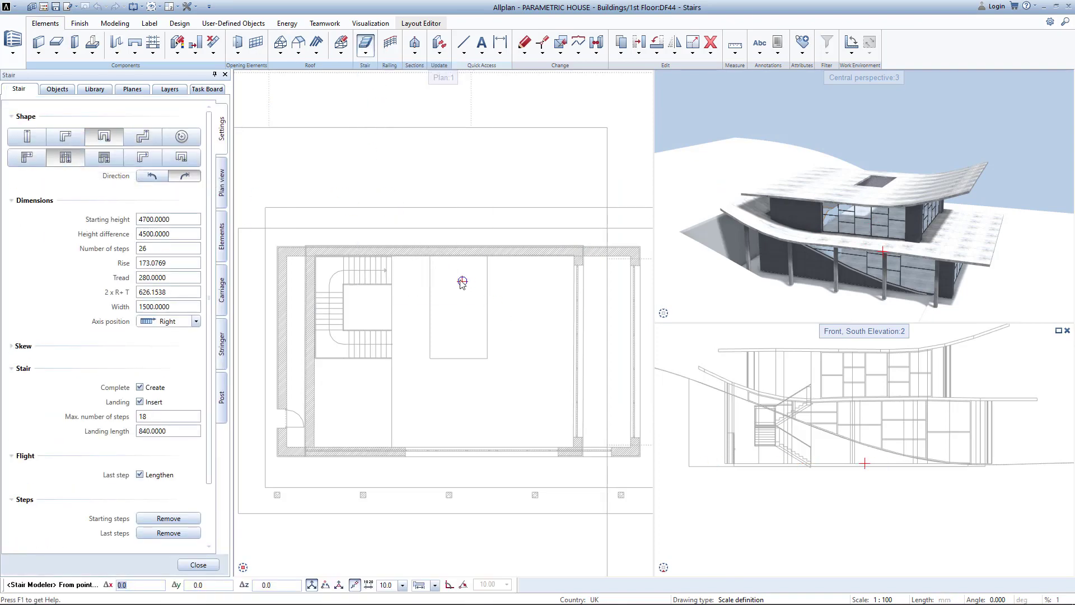
pyautogui.click(430, 256)
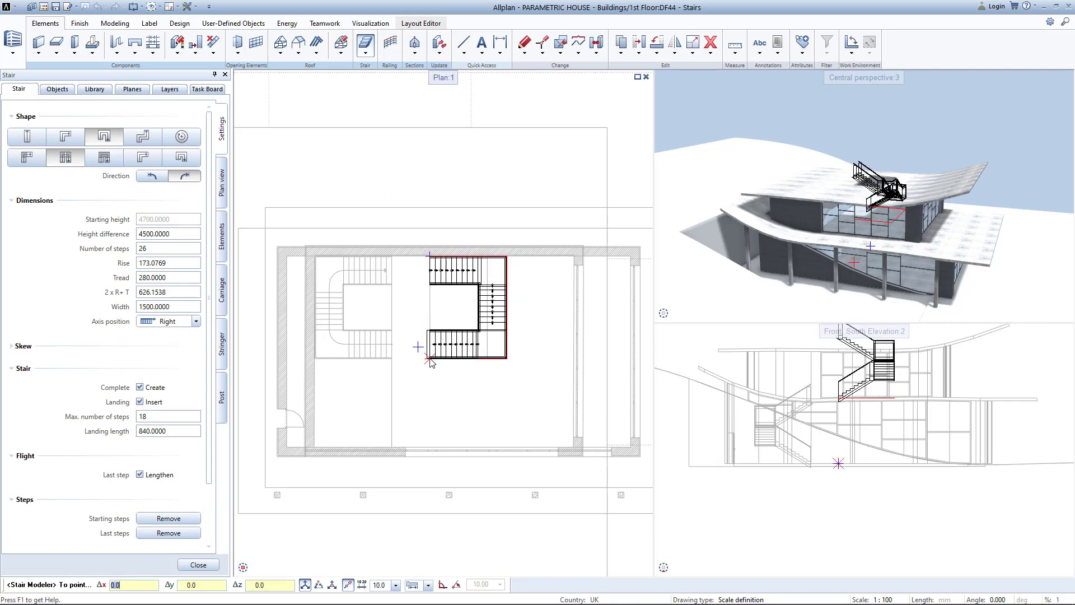
pyautogui.press('Escape')
# Make the 1st floor drawing file 45 Ceiling 1F current
pyautogui.doubleClick(1032, 368)
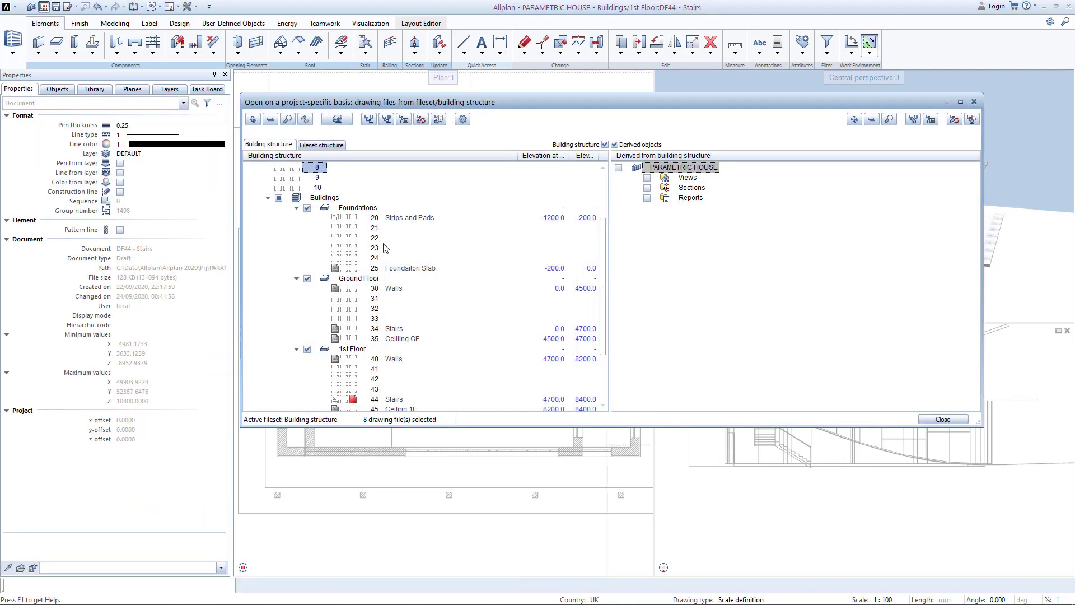
pyautogui.scroll(-1, 347, 390)
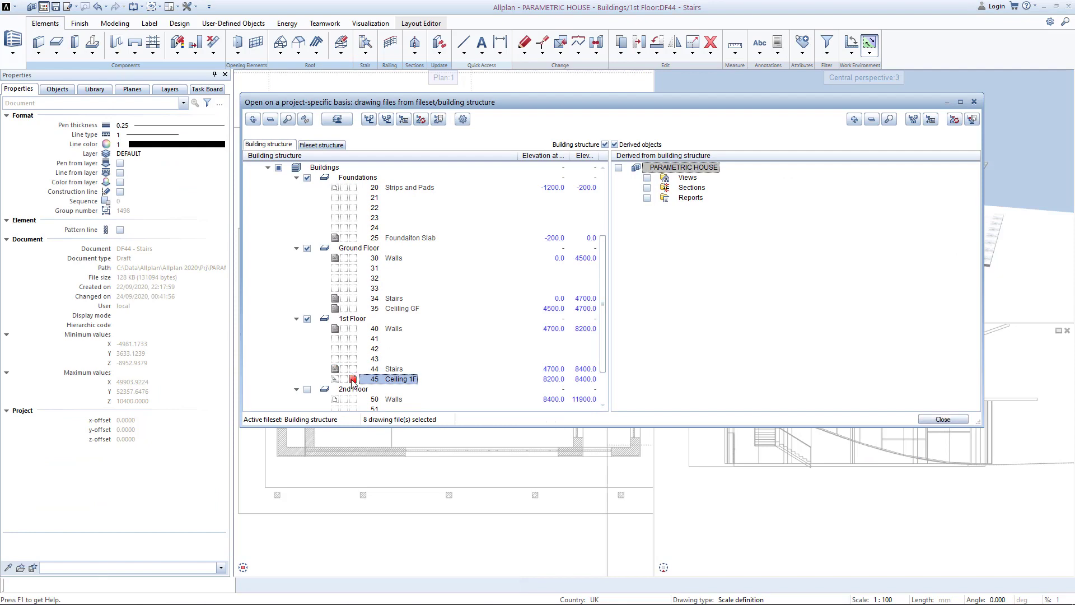
pyautogui.press('Escape')
# Stretch the ceiling opening's east edge out to the outer southeast corner of the new stair
pyautogui.press('s')
pyautogui.moveTo(475, 240); pyautogui.dragTo(525, 401)
pyautogui.scroll(5, 490, 359)
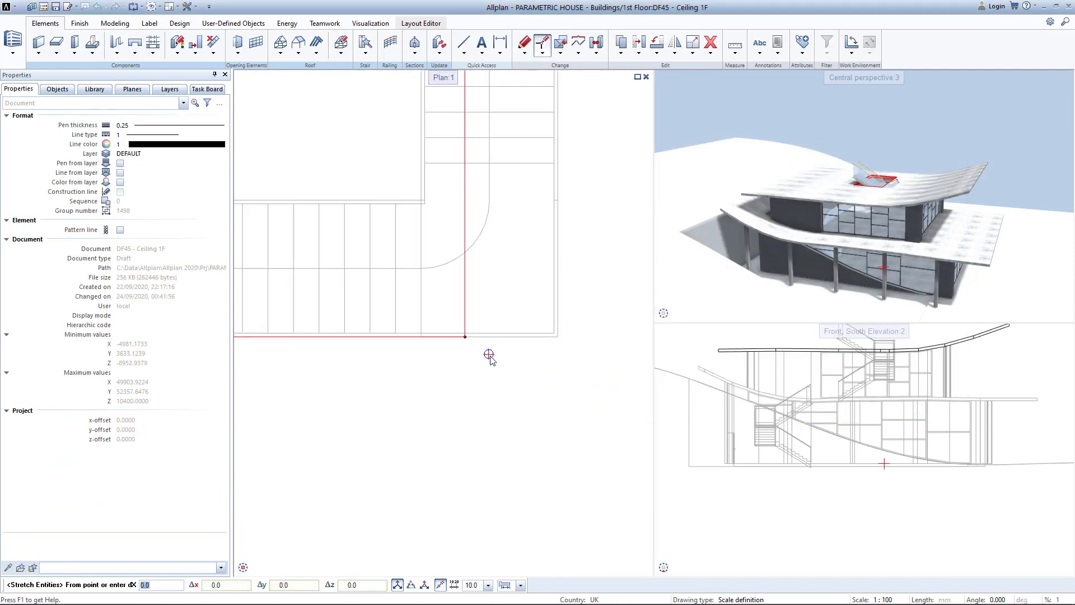
pyautogui.click(465, 337)
pyautogui.click(556, 338)
pyautogui.scroll(-4, 557, 338)
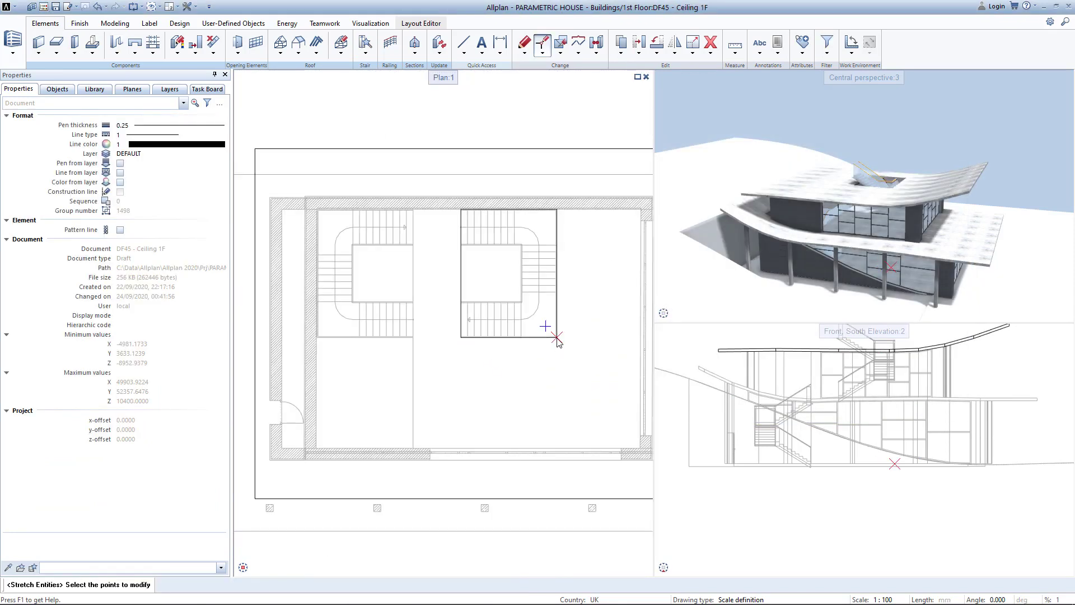
pyautogui.press('Escape')
# Make the 2nd floor drawing file 50 Walls current, keeping the ground and 1st floor drawing files open in the background
pyautogui.moveTo(800, 303); pyautogui.dragTo(812, 255)
pyautogui.scroll(-2, 528, 297)
pyautogui.moveTo(528, 297); pyautogui.dragTo(480, 297, button='middle')
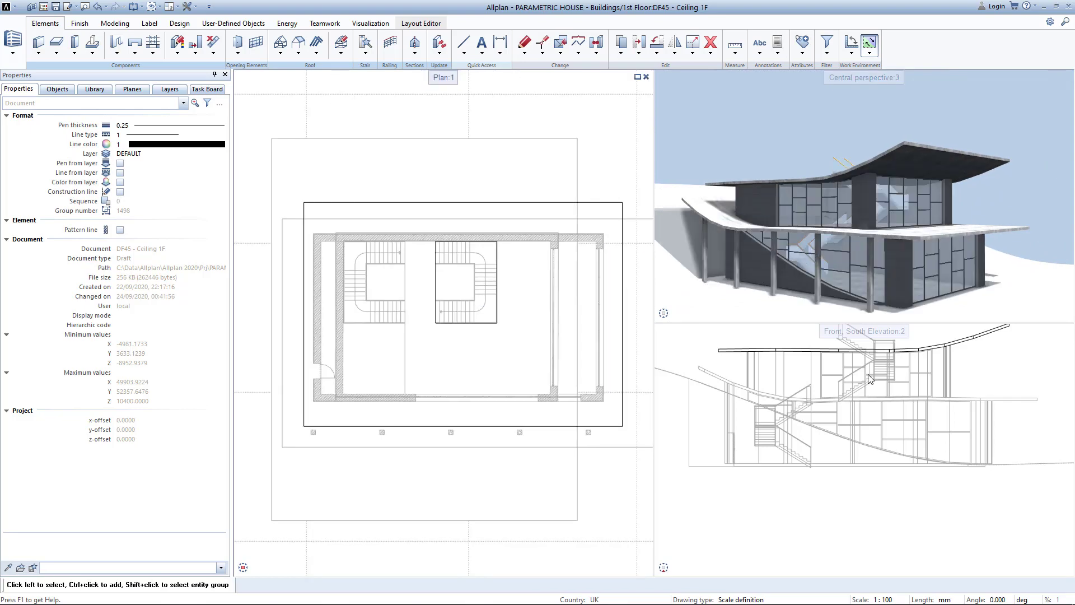
pyautogui.scroll(-1, 1002, 386)
pyautogui.moveTo(1003, 386); pyautogui.dragTo(967, 423, button='middle')
pyautogui.doubleClick(1011, 406)
pyautogui.scroll(-3, 380, 368)
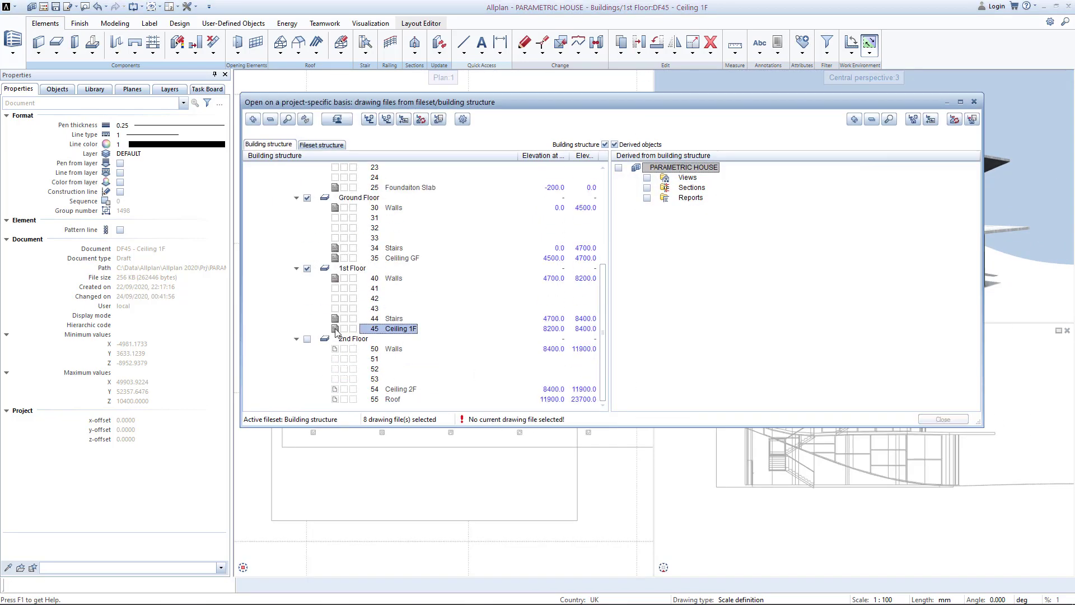
pyautogui.press('Escape')
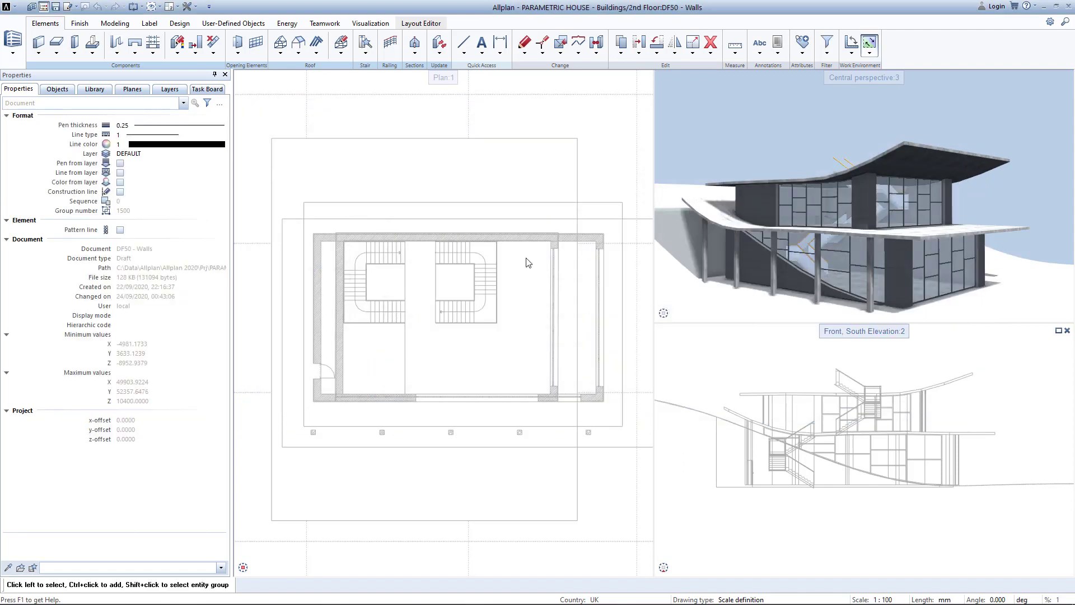
# Start a wall with the existing north wall's properties, linking its top level to Roof_2F and its bottom level to Roof_1F
pyautogui.rightClick(527, 240)
pyautogui.rightClick(527, 241)
pyautogui.click(273, 103)
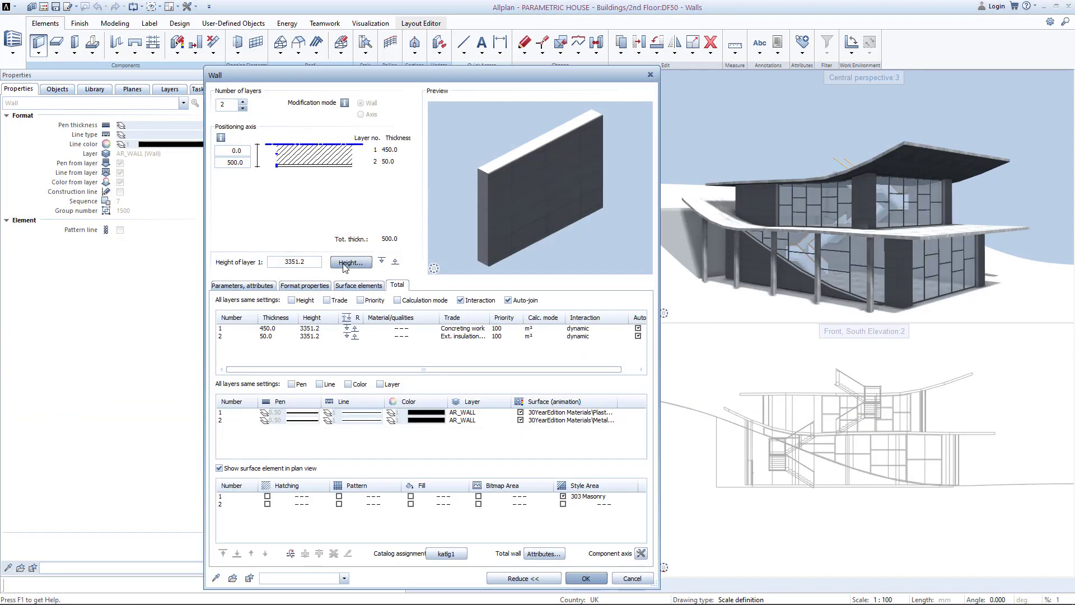
pyautogui.click(349, 264)
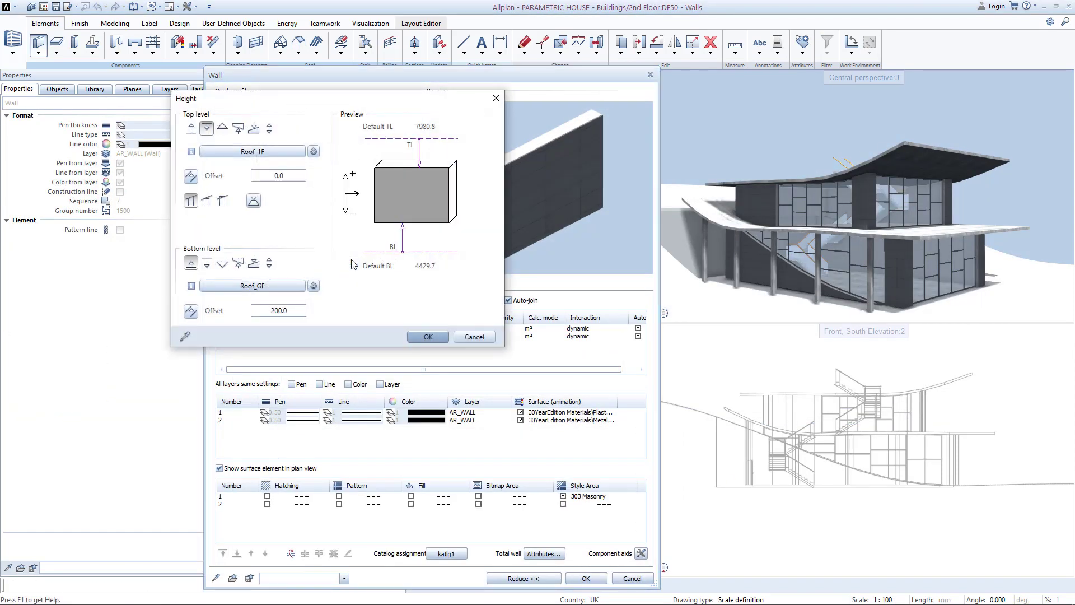
pyautogui.click(235, 151)
pyautogui.click(98, 121)
pyautogui.click(88, 234)
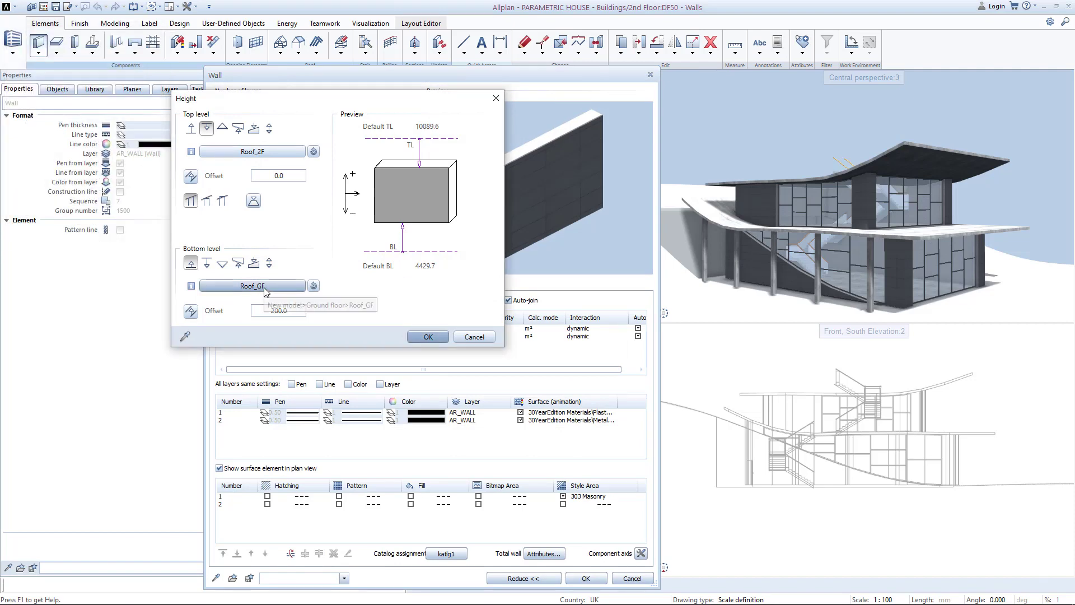
pyautogui.click(263, 288)
pyautogui.click(93, 163)
pyautogui.click(91, 233)
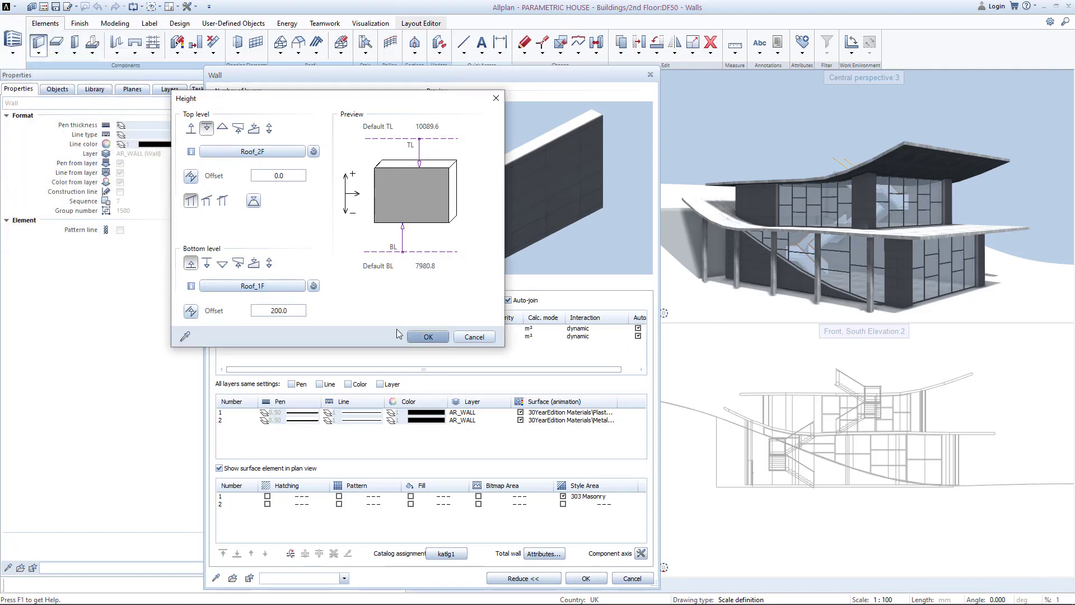
pyautogui.click(441, 339)
pyautogui.click(586, 578)
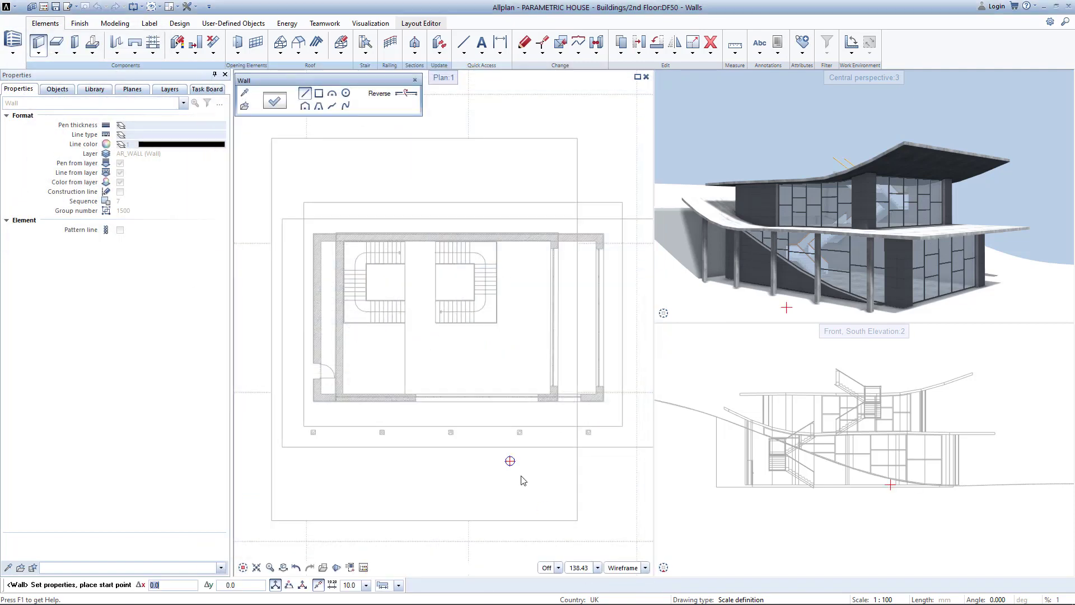
# Draw a closed rectangle of 2nd floor walls from the existing north wall's inner face, with a 7000 mm inner depth
pyautogui.click(343, 240)
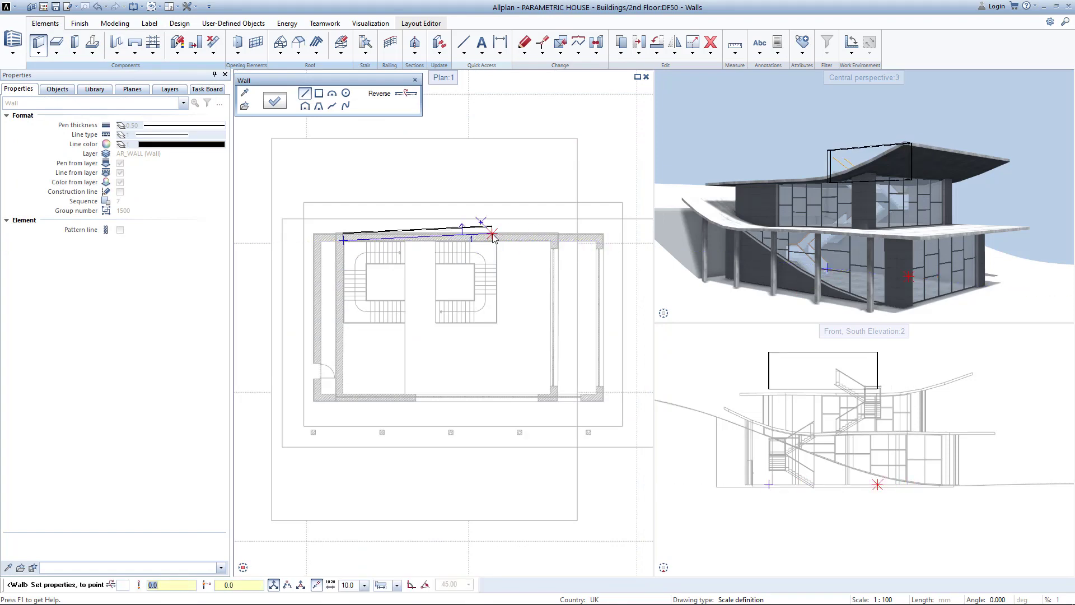
pyautogui.press('Escape')
pyautogui.click(388, 241)
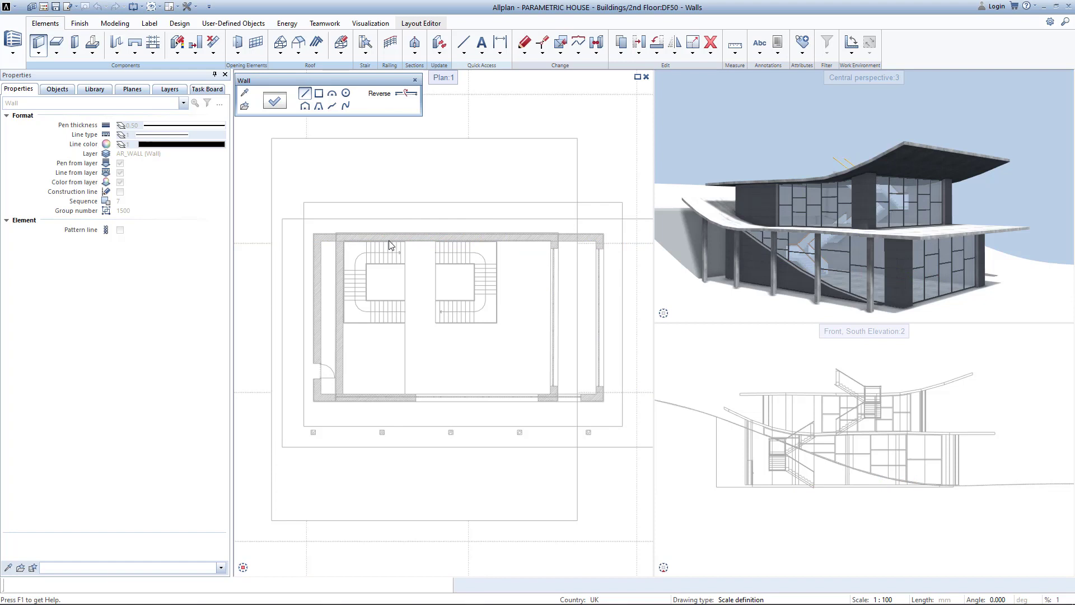
pyautogui.click(527, 242)
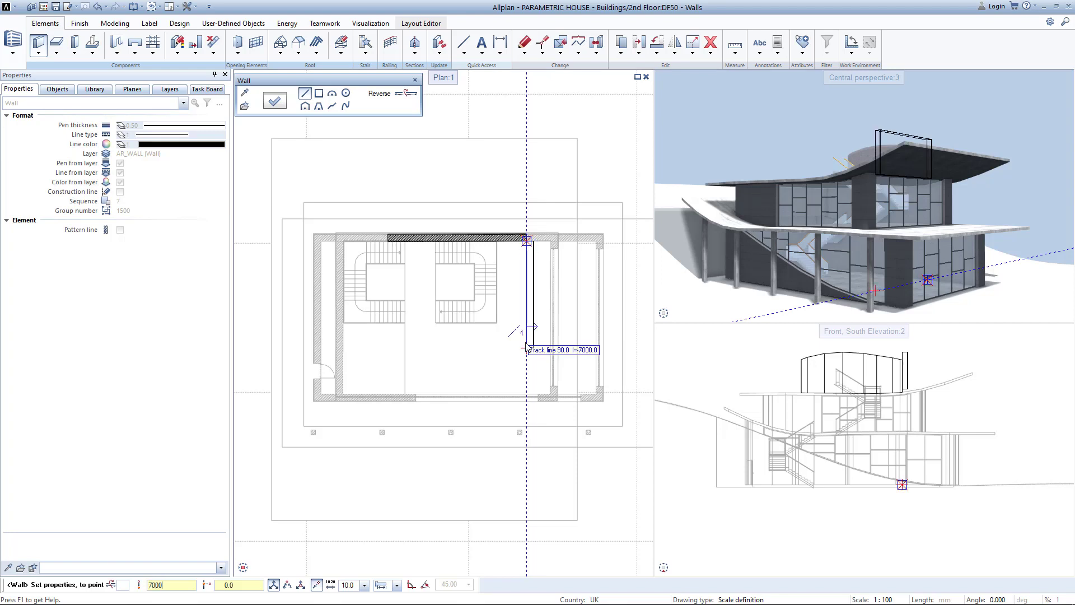
pyautogui.click(526, 348)
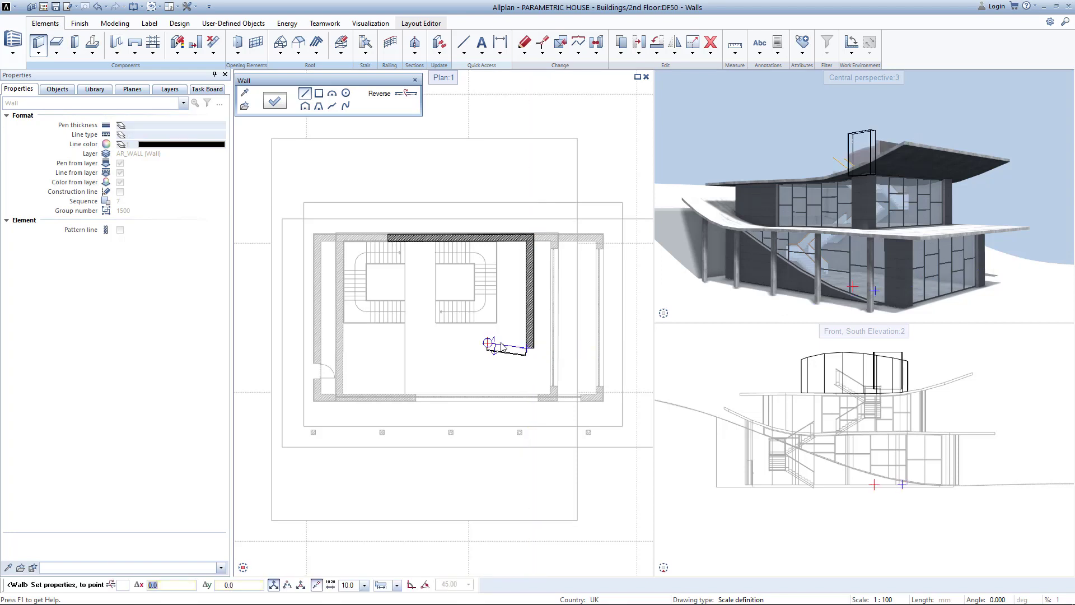
pyautogui.click(389, 349)
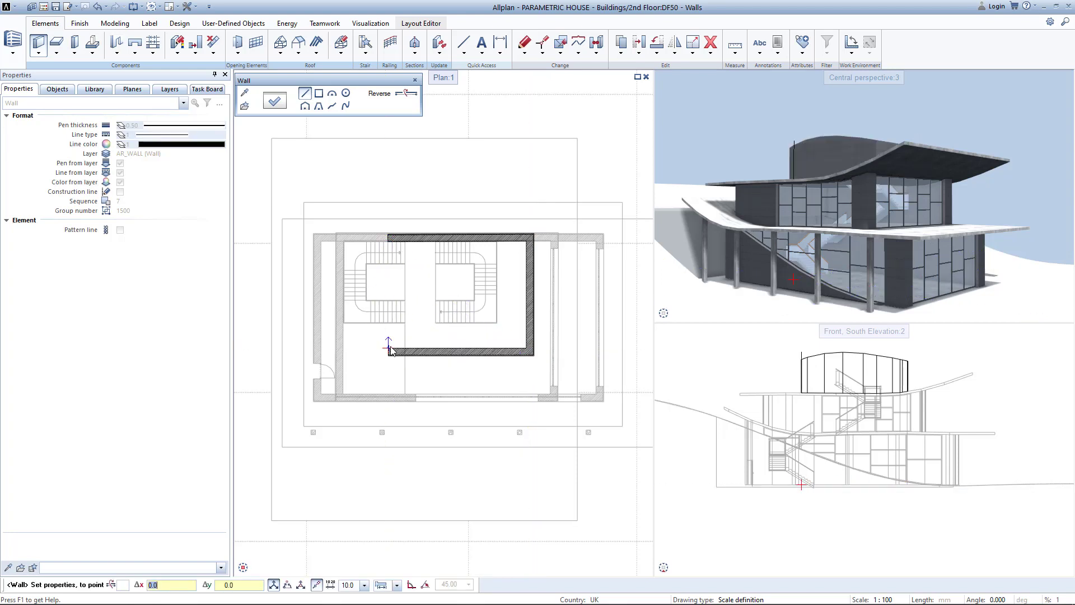
pyautogui.click(388, 243)
pyautogui.press('Escape')
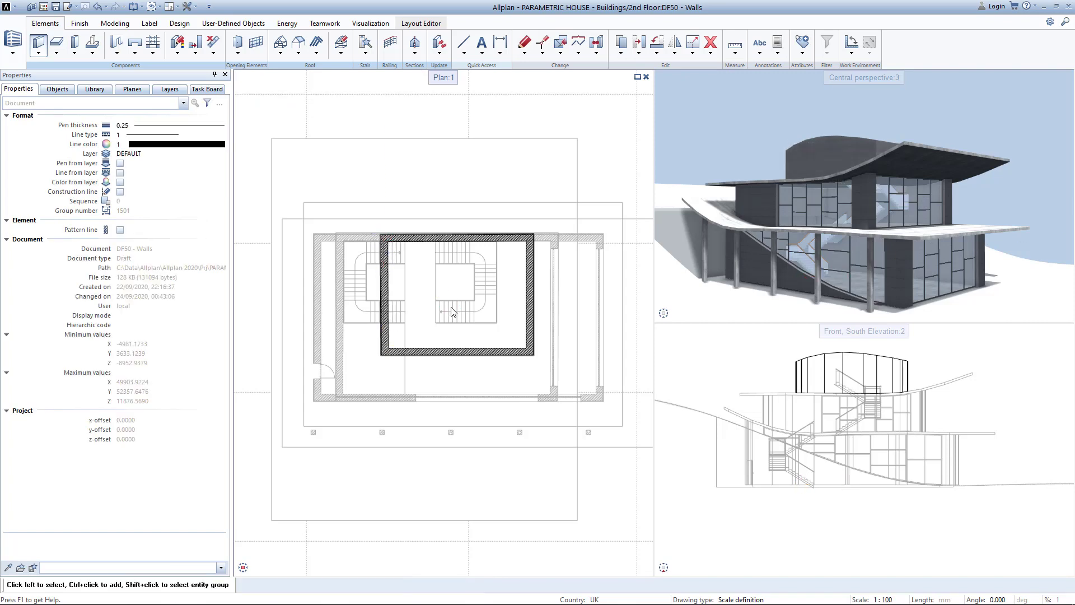
# Start a window with the existing south window's properties, linking its top level to Roof_2F and its bottom level to Roof_1F
pyautogui.moveTo(810, 252); pyautogui.dragTo(887, 268, button='middle')
pyautogui.moveTo(887, 267); pyautogui.dragTo(853, 210)
pyautogui.rightClick(473, 399)
pyautogui.rightClick(473, 399)
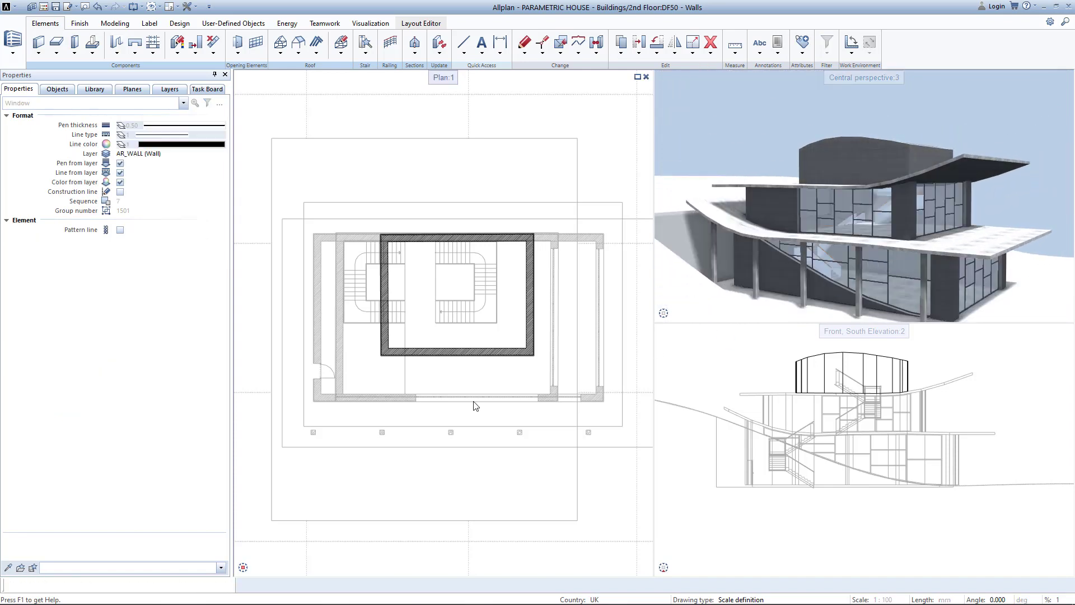
pyautogui.click(273, 101)
pyautogui.click(213, 284)
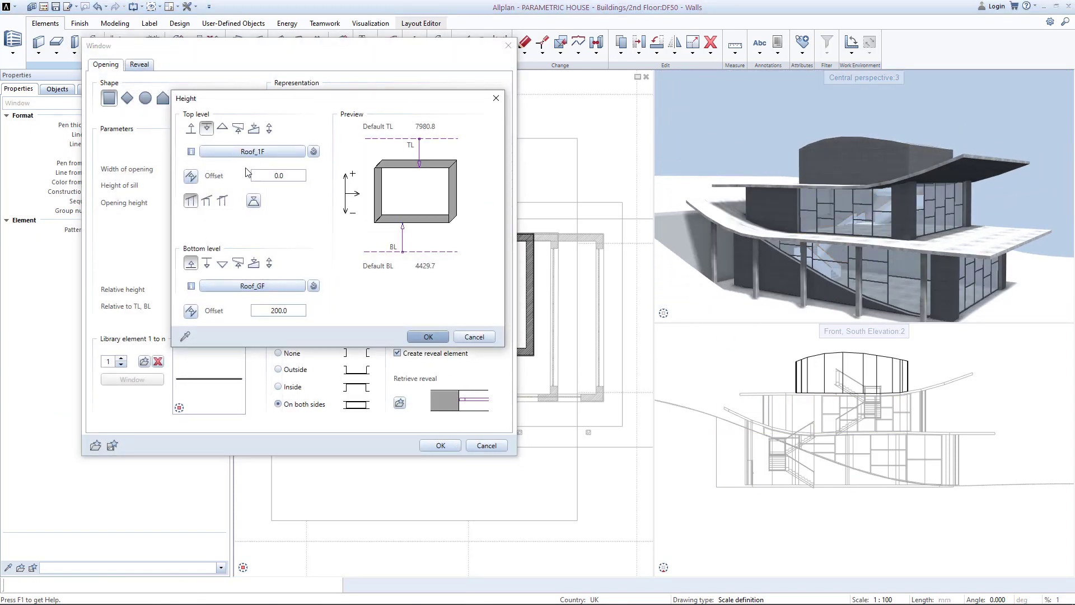
pyautogui.click(213, 150)
pyautogui.click(89, 122)
pyautogui.click(93, 235)
pyautogui.click(252, 286)
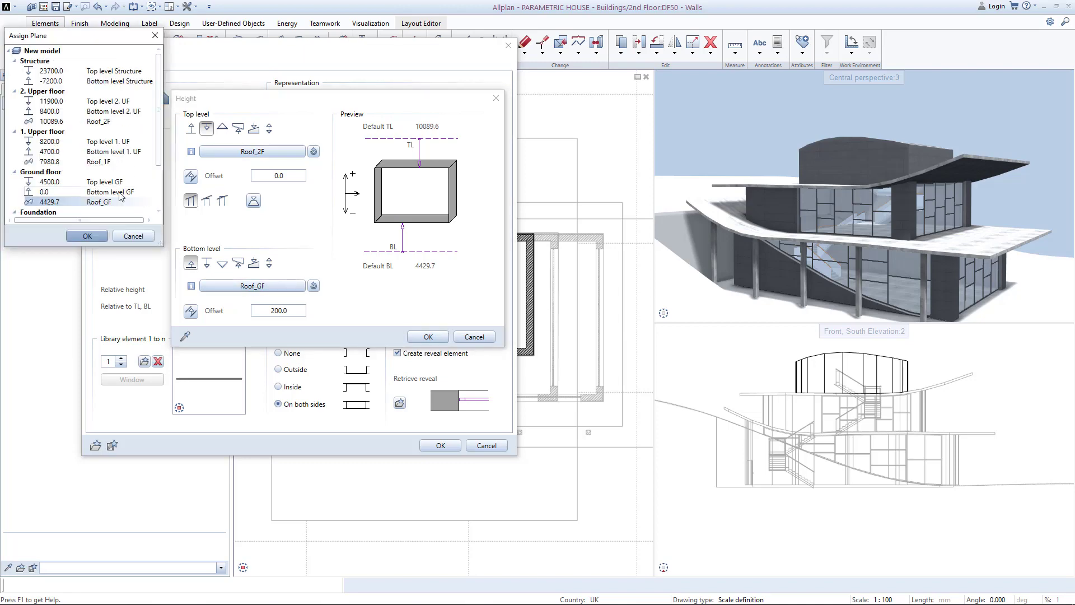
pyautogui.click(87, 237)
pyautogui.click(429, 338)
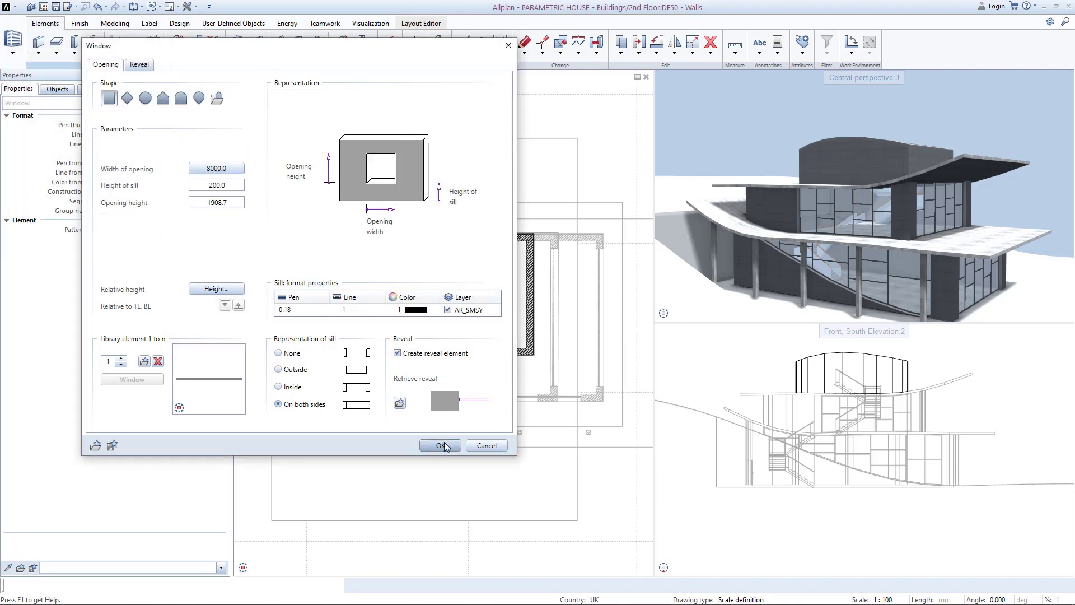
pyautogui.click(443, 445)
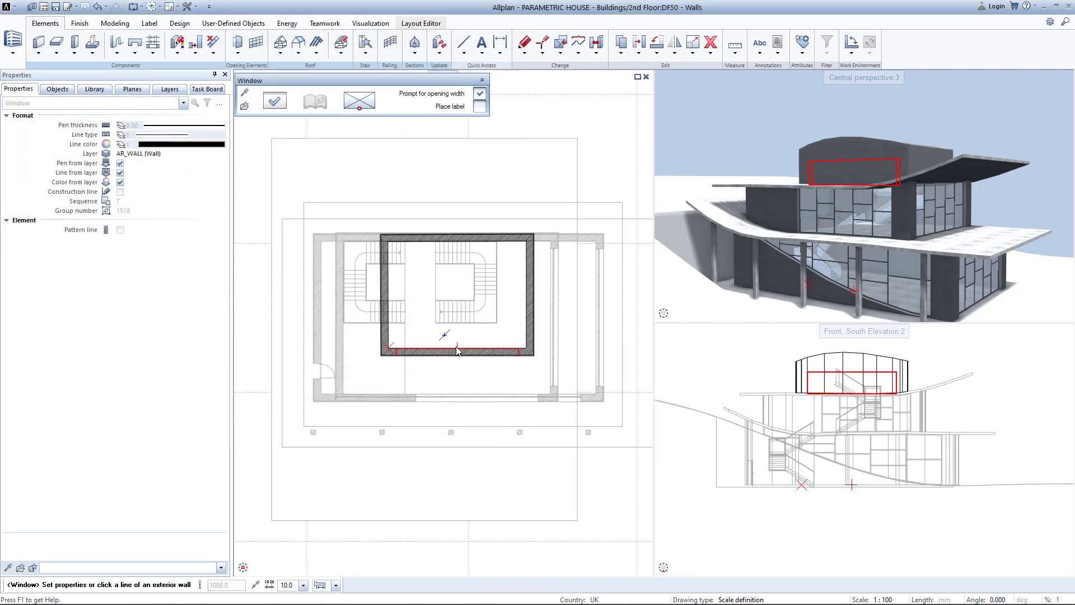
# Place the window centred in the 2nd floor south wall, spanning the full width between the side walls
pyautogui.click(457, 351)
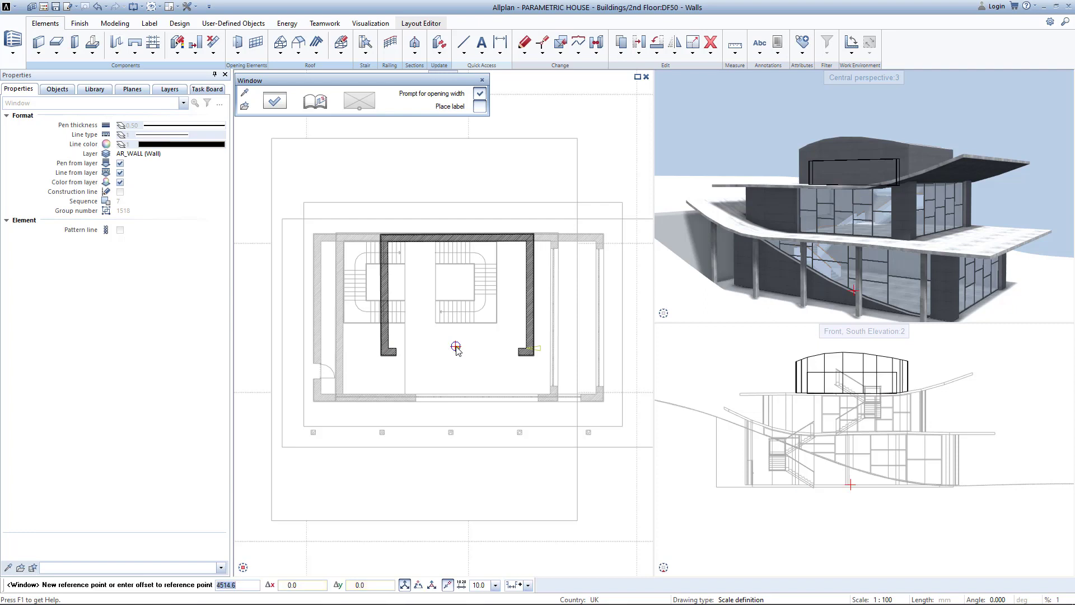
pyautogui.click(457, 348)
pyautogui.write('4514.6*2')
pyautogui.press('Return')
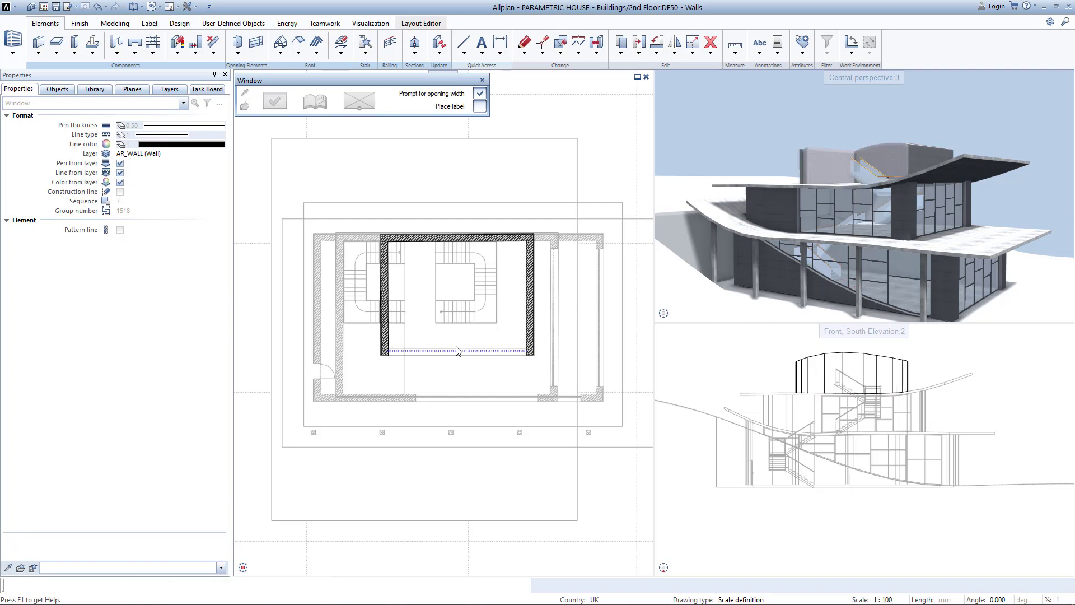
pyautogui.rightClick(457, 351)
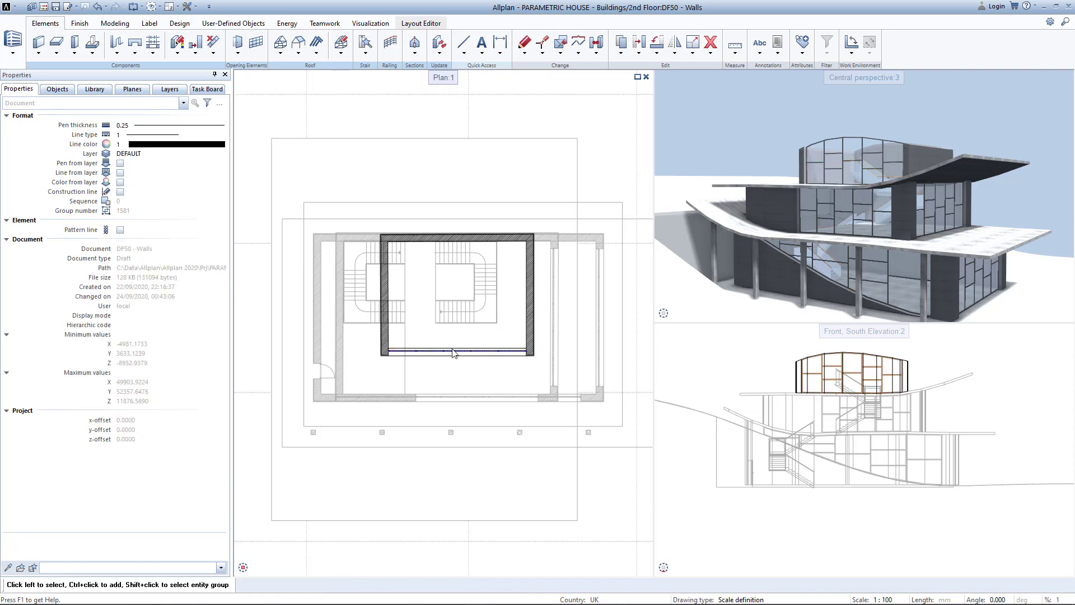
# Place a matching window in the 2nd floor north wall, spanning the full width between the side walls
pyautogui.click(458, 243)
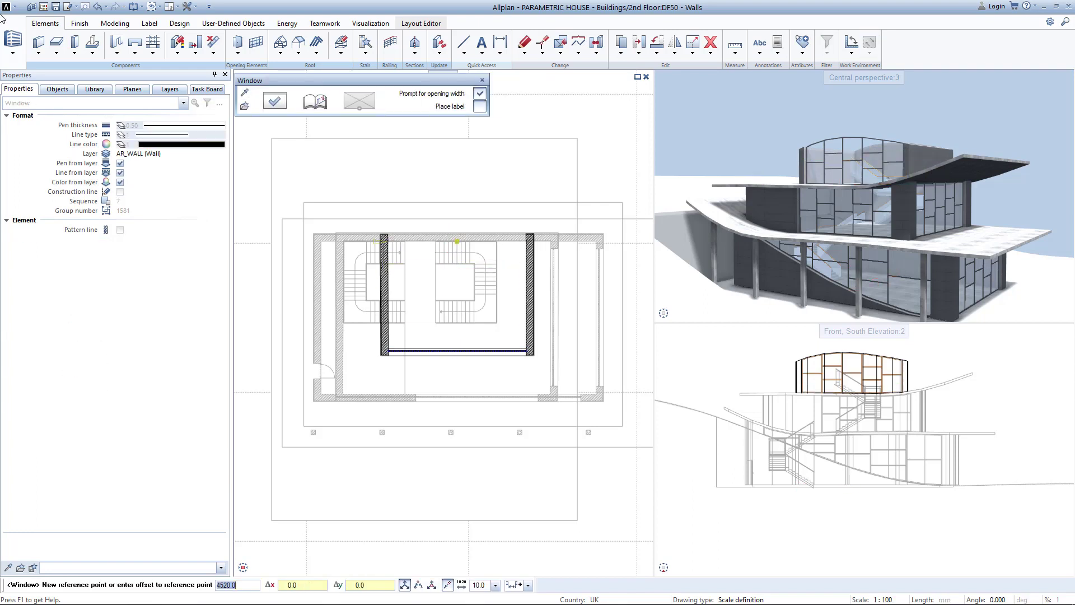
pyautogui.press('Return')
pyautogui.press('Return')
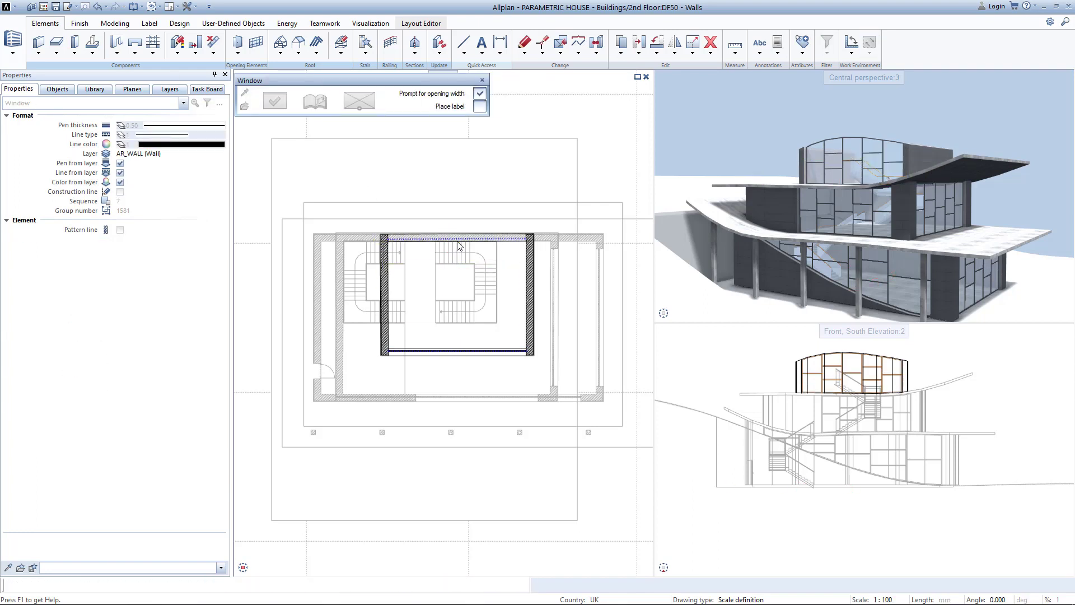
pyautogui.rightClick(493, 264)
pyautogui.press('Escape')
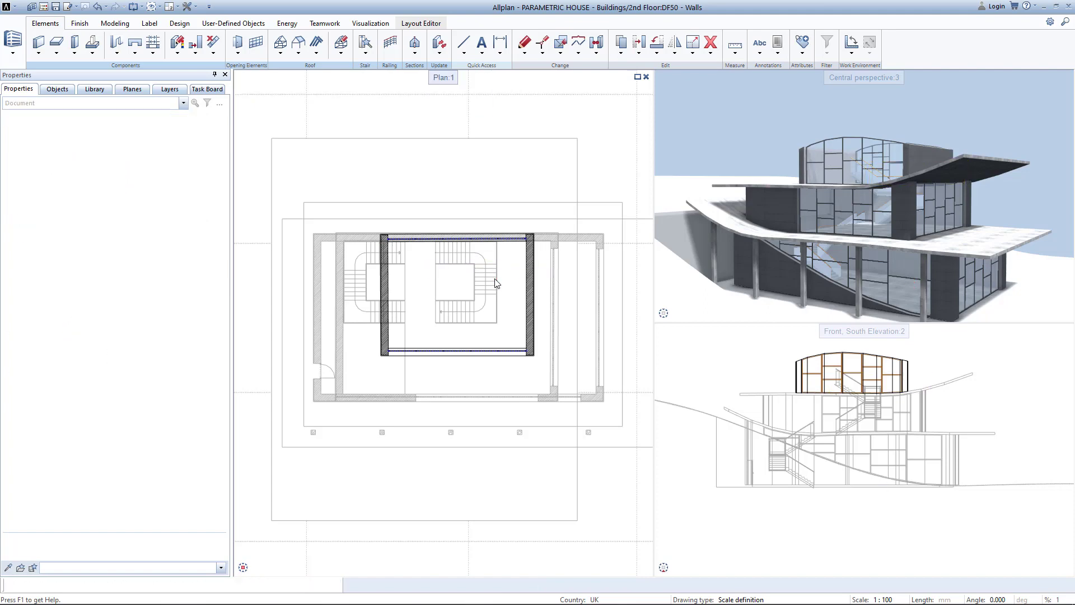
# Make the 2nd floor's Ceiling 2F drawing file 54 current, with Walls drawing file 50 kept as reference
pyautogui.press('F2')
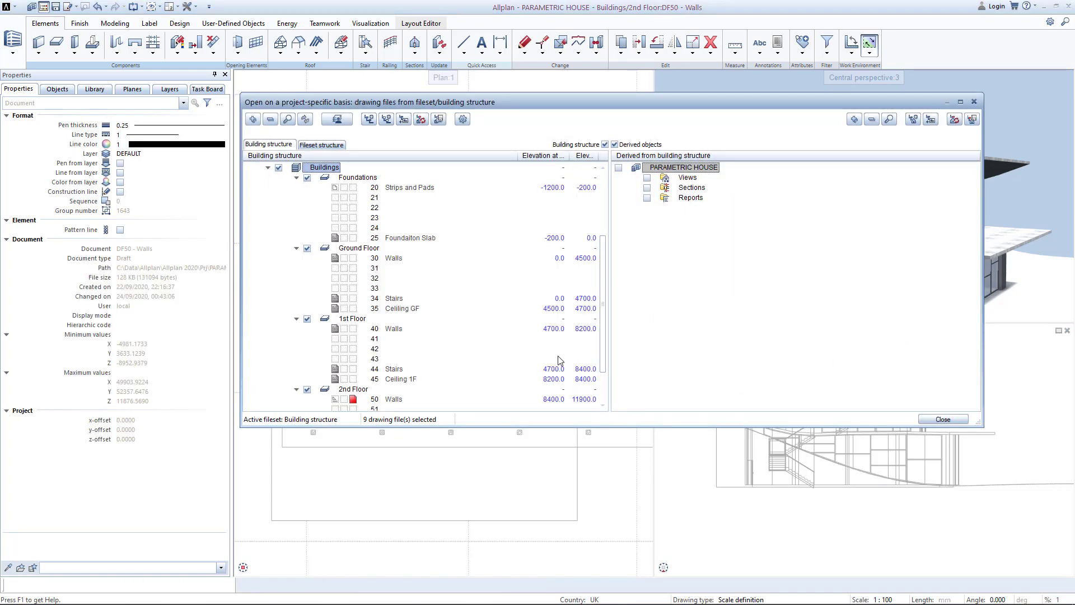
pyautogui.scroll(-2, 422, 363)
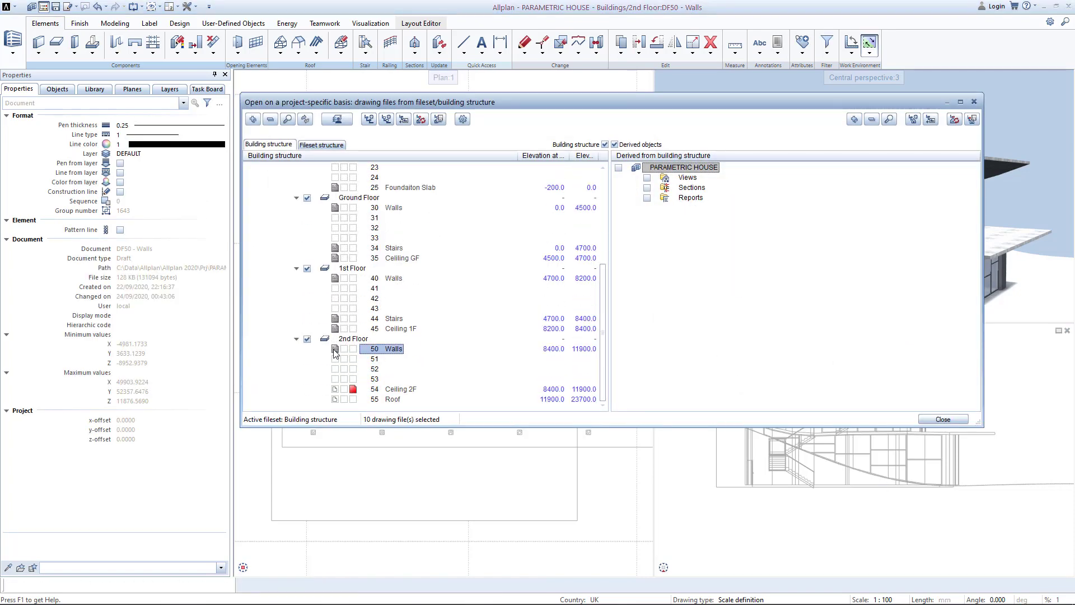
pyautogui.click(939, 421)
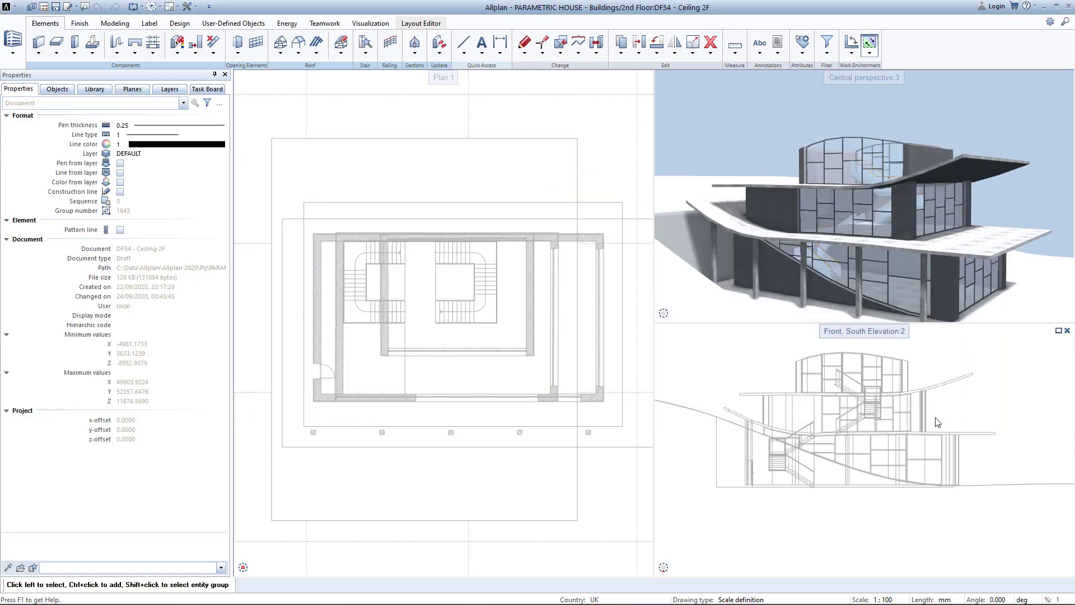
# Draw a 200 mm thick rectangular roof slab over the 2nd floor, overhanging its walls on all sides
pyautogui.click(56, 48)
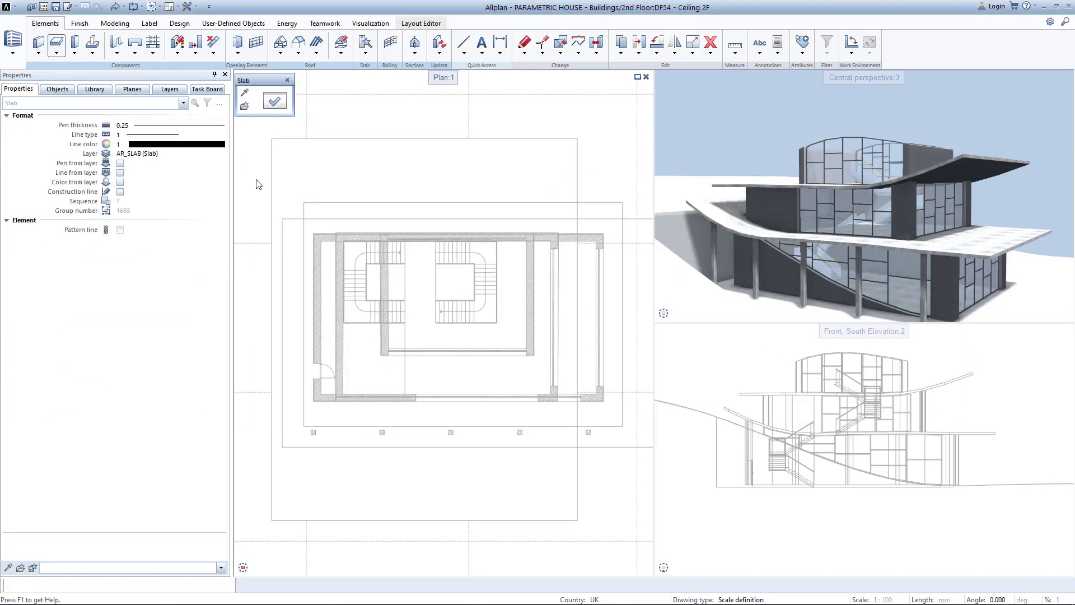
pyautogui.click(279, 103)
pyautogui.click(135, 114)
pyautogui.click(429, 337)
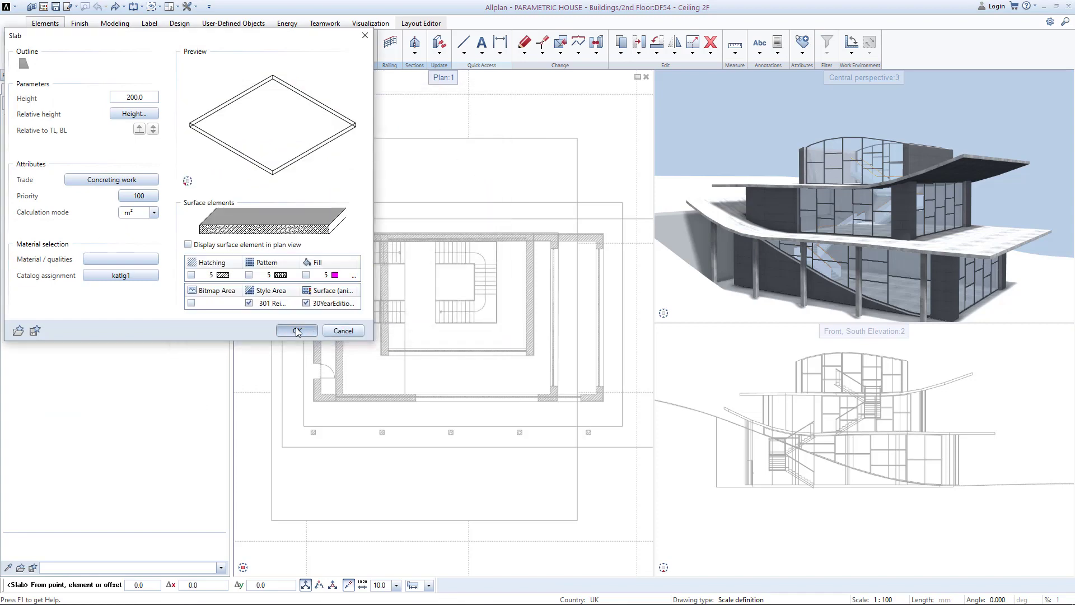
pyautogui.press('Return')
pyautogui.click(352, 224)
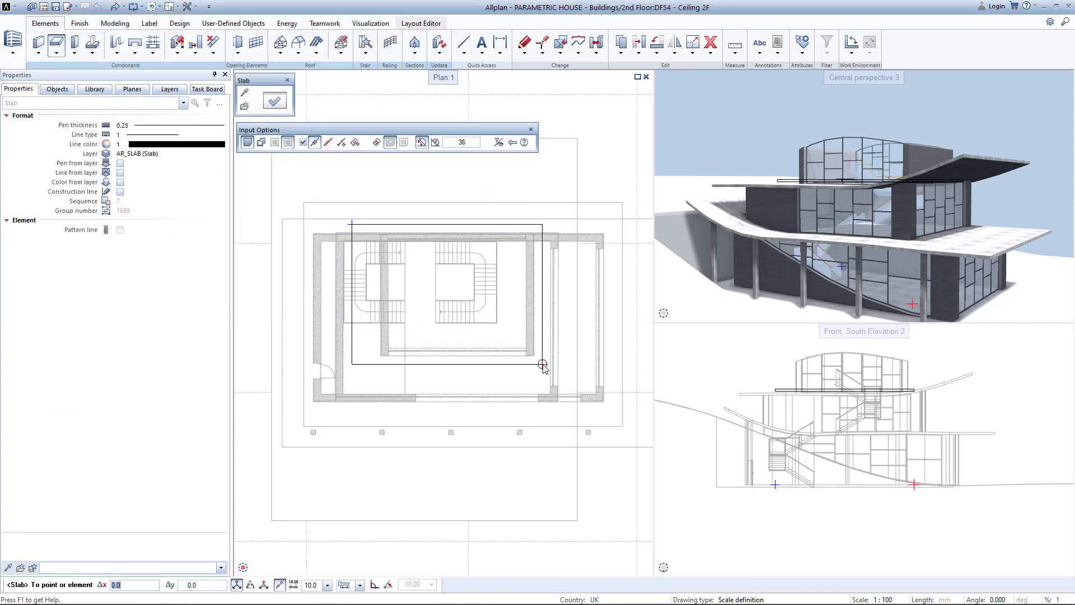
pyautogui.click(543, 365)
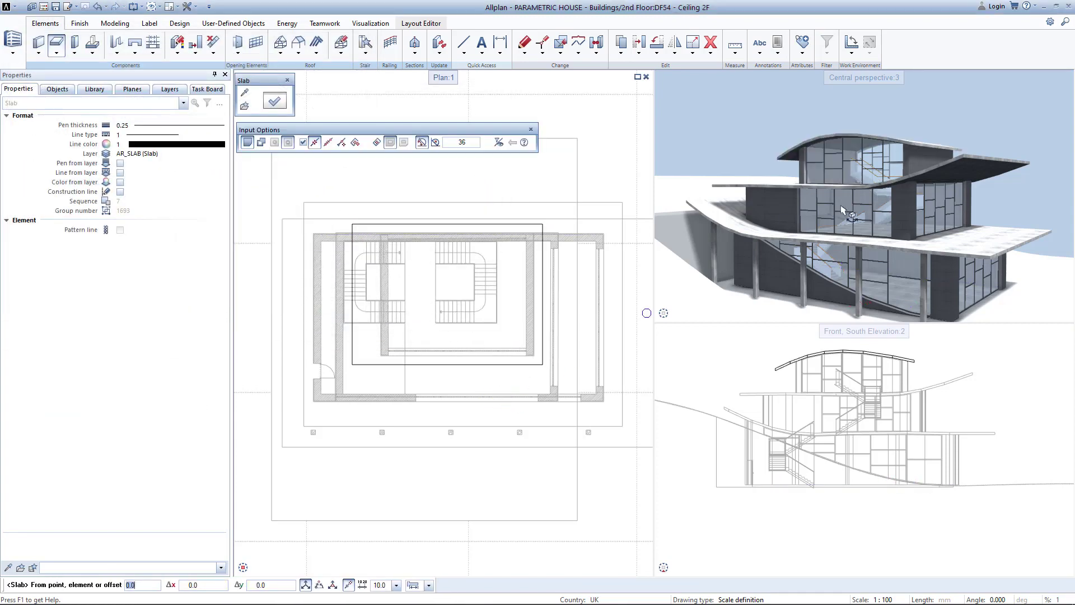
pyautogui.press('Escape')
pyautogui.moveTo(841, 206); pyautogui.dragTo(982, 269)
# Make drawing file 25, the foundation slab, current in the building structure
pyautogui.doubleClick(995, 459)
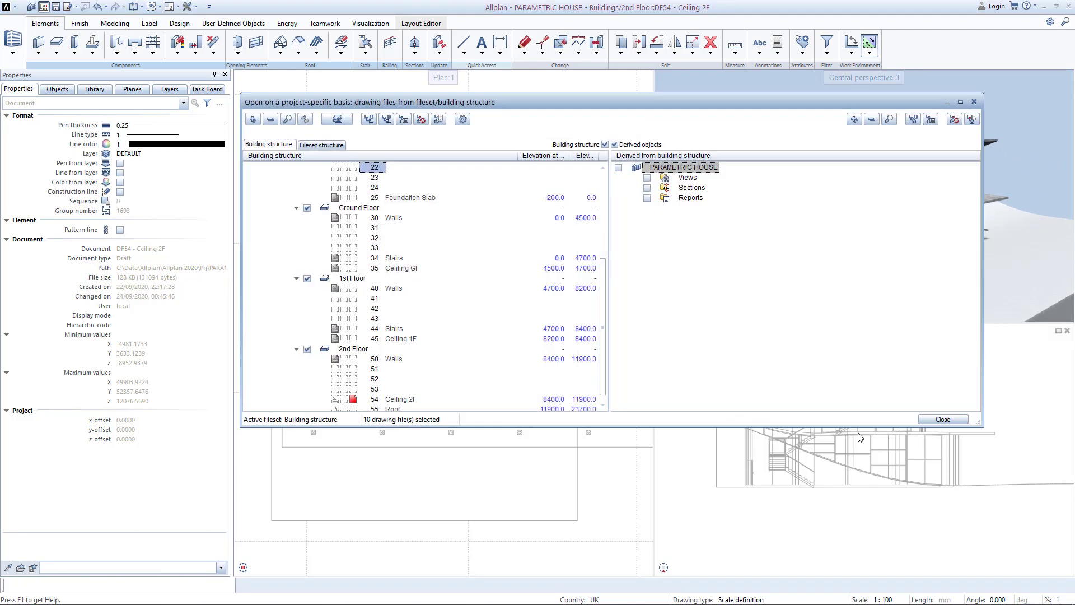
pyautogui.scroll(3, 364, 388)
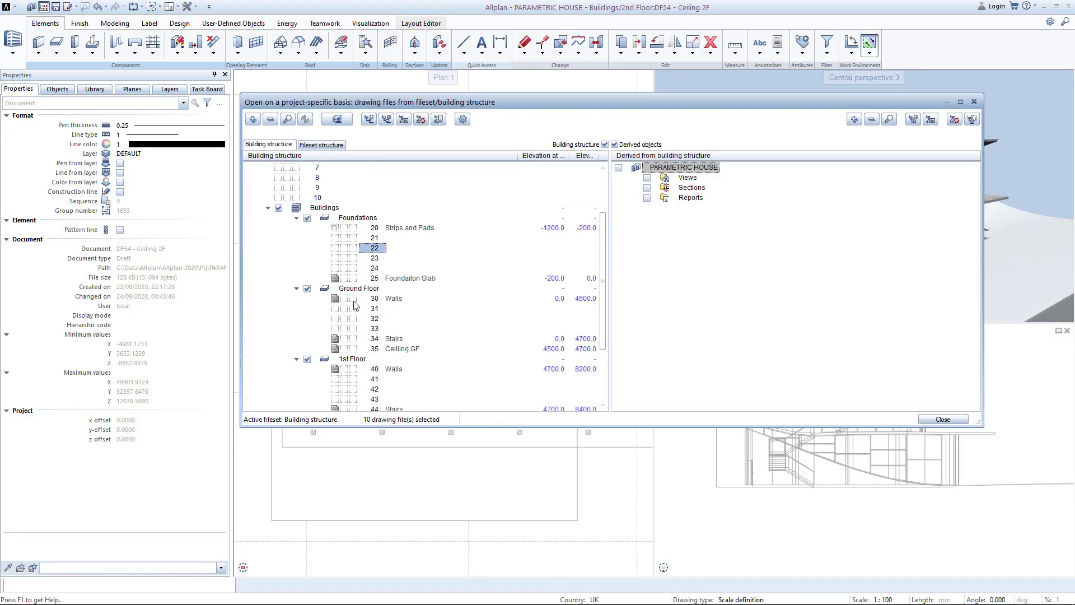
pyautogui.click(943, 420)
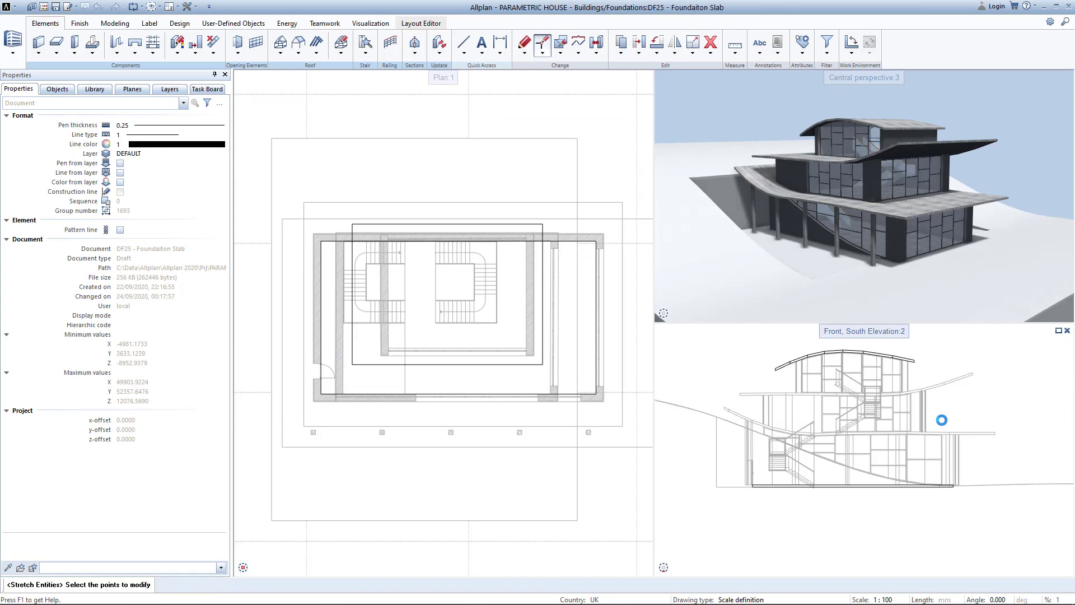
# Stretch the foundation slab's east edge horizontally outward beyond the ground floor walls, working in the south elevation
pyautogui.click(954, 487)
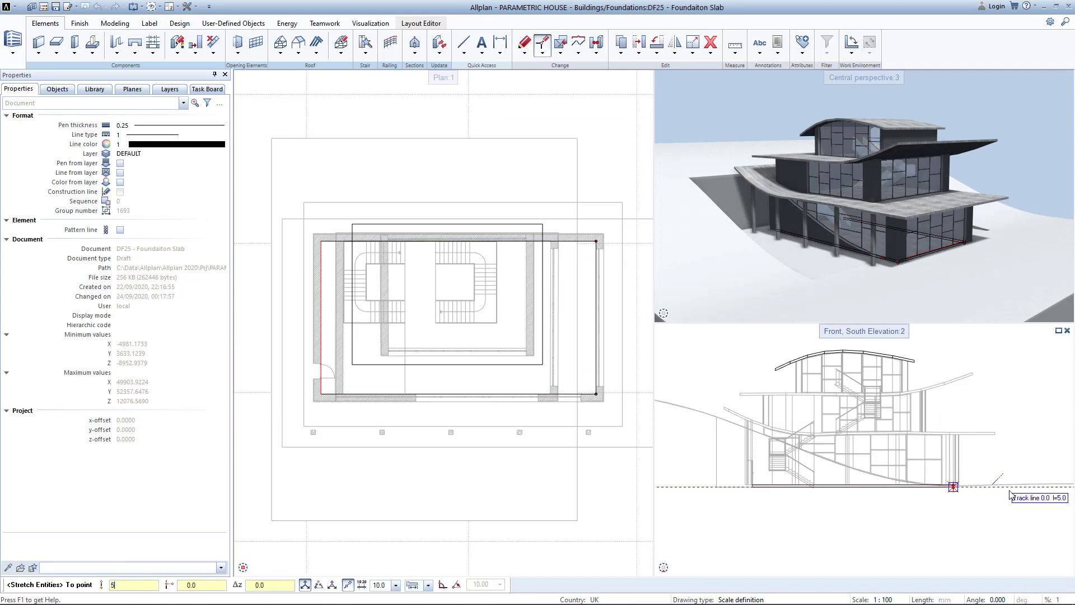
pyautogui.write('5')
pyautogui.press('Return')
pyautogui.click(985, 486)
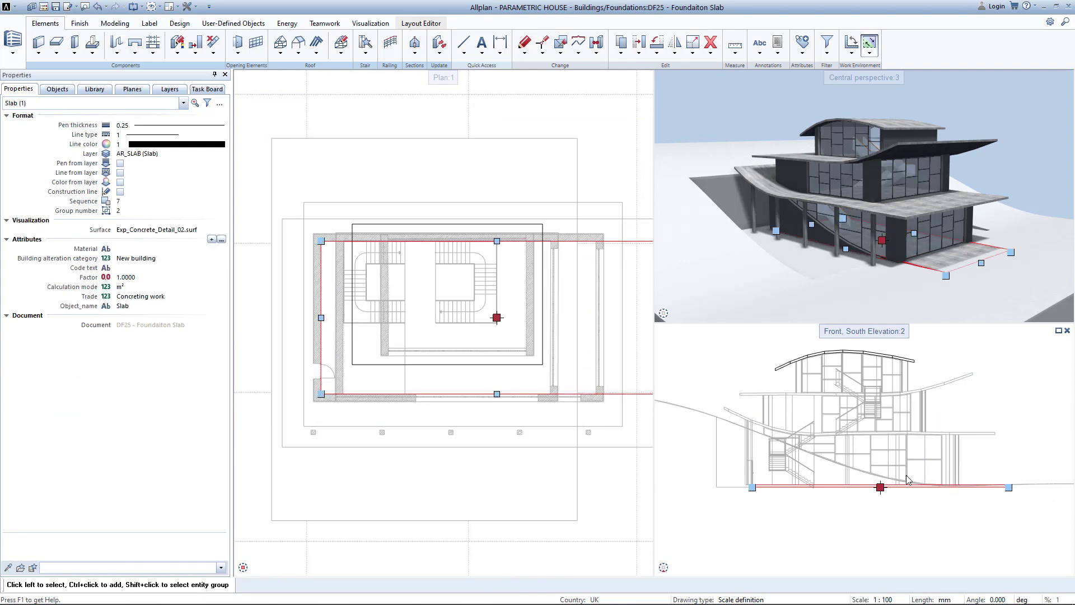
# Extend the foundation slab's south edge past the column row and its west edge out to the large outer outline
pyautogui.scroll(-2, 449, 380)
pyautogui.click(480, 389)
pyautogui.click(467, 424)
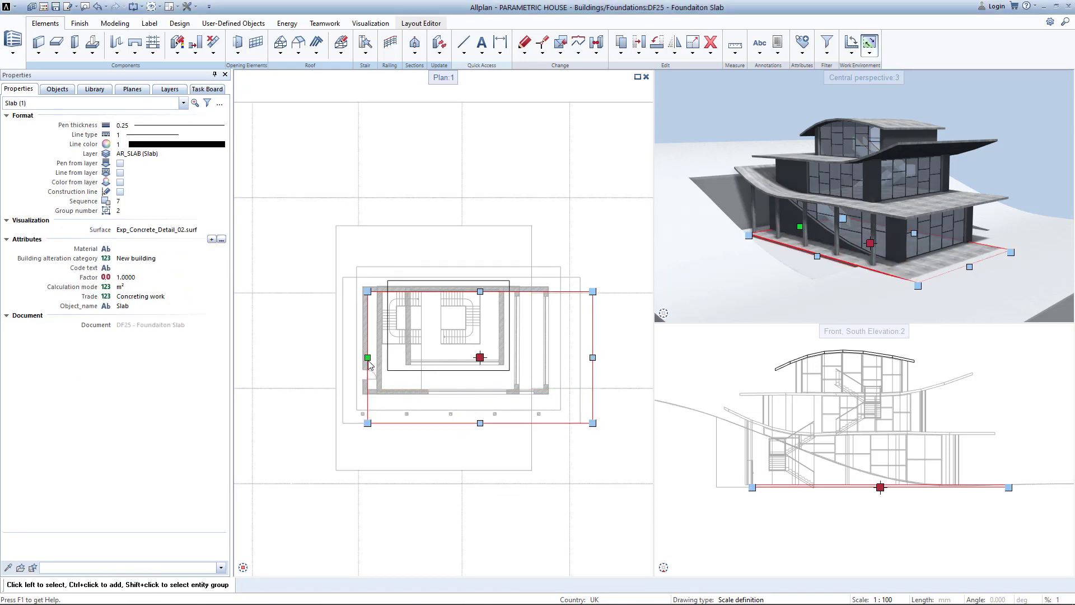
pyautogui.click(367, 358)
pyautogui.click(336, 362)
pyautogui.press('Escape')
# Move the foundation slab's north edge out to the outer face of the north wall
pyautogui.moveTo(884, 263)
pyautogui.mouseDown()
pyautogui.moveTo(798, 258)
pyautogui.moveTo(865, 255)
pyautogui.mouseUp()
pyautogui.click(544, 291)
pyautogui.click(464, 291)
pyautogui.click(468, 286)
pyautogui.press('Escape')
# Make the 1st floor's Walls drawing file 40 current, keeping the foundation slab and the other floors as reference
pyautogui.doubleClick(1008, 393)
pyautogui.scroll(-4, 390, 327)
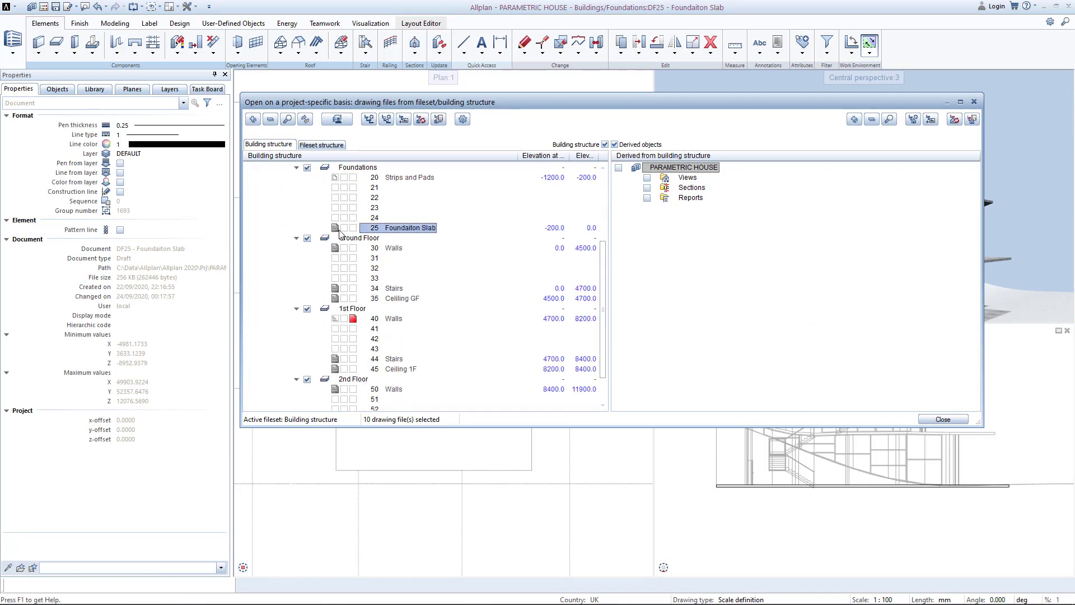
pyautogui.scroll(-2, 338, 230)
pyautogui.click(334, 391)
pyautogui.press('Escape')
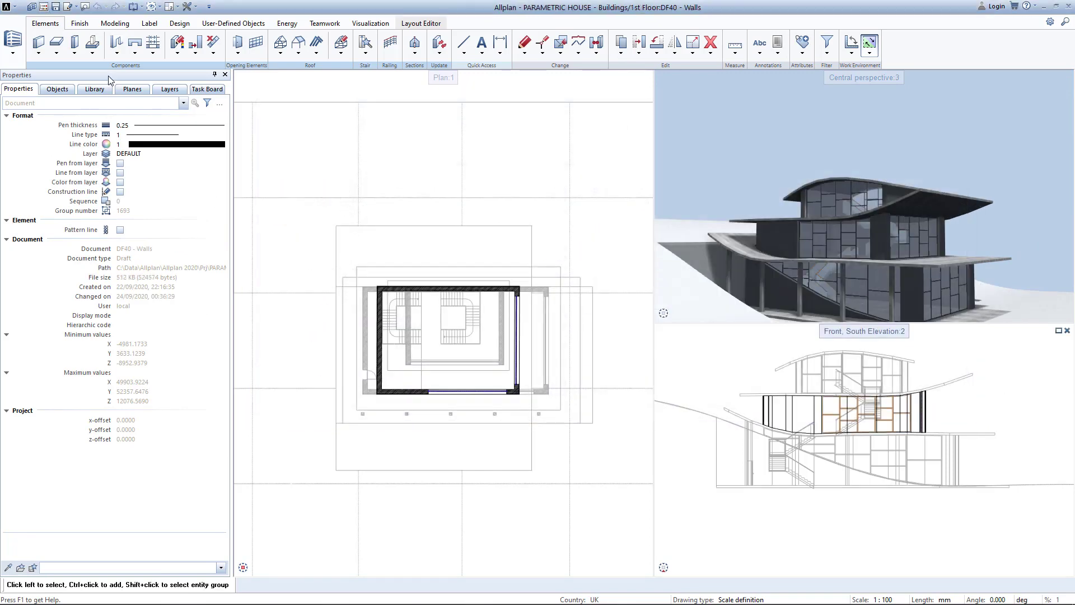
# Start a column and link its top level to Top level 1. UF and its bottom level to Roof_GF
pyautogui.click(74, 42)
pyautogui.click(274, 99)
pyautogui.click(147, 206)
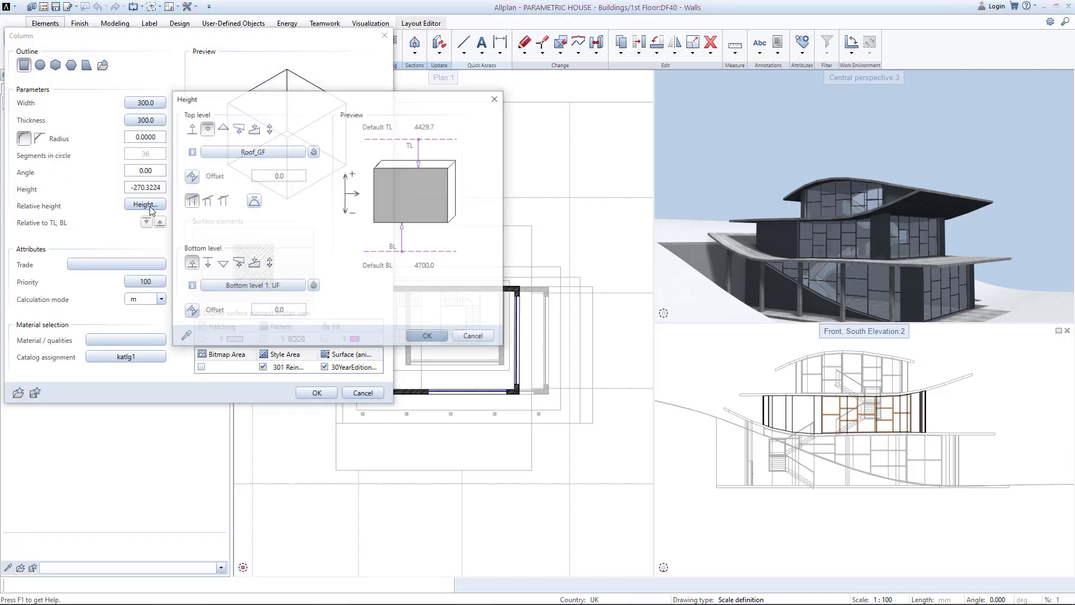
pyautogui.click(253, 151)
pyautogui.doubleClick(49, 141)
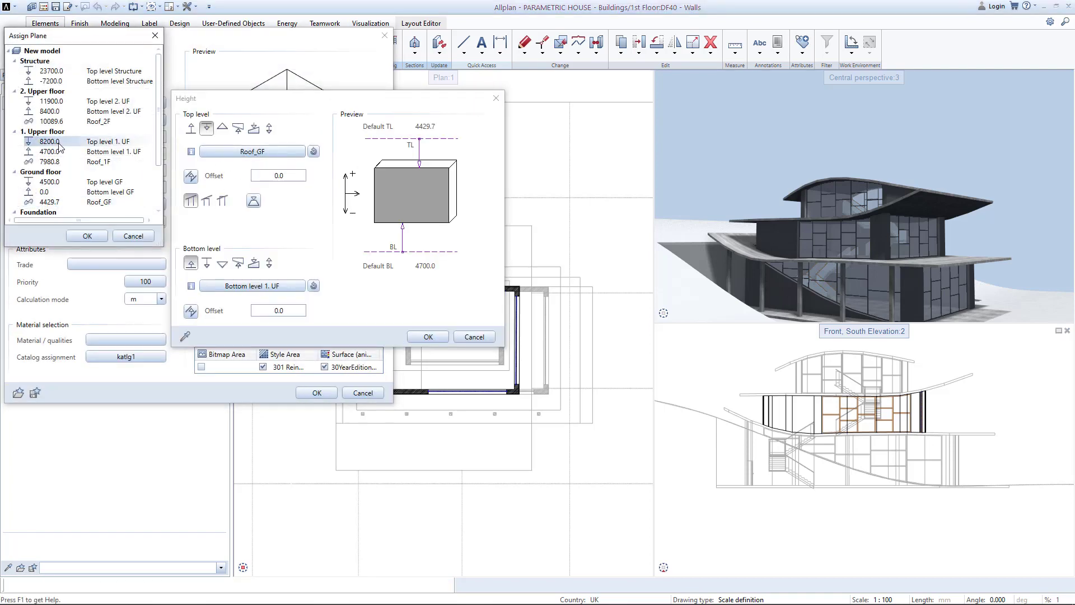
pyautogui.click(252, 285)
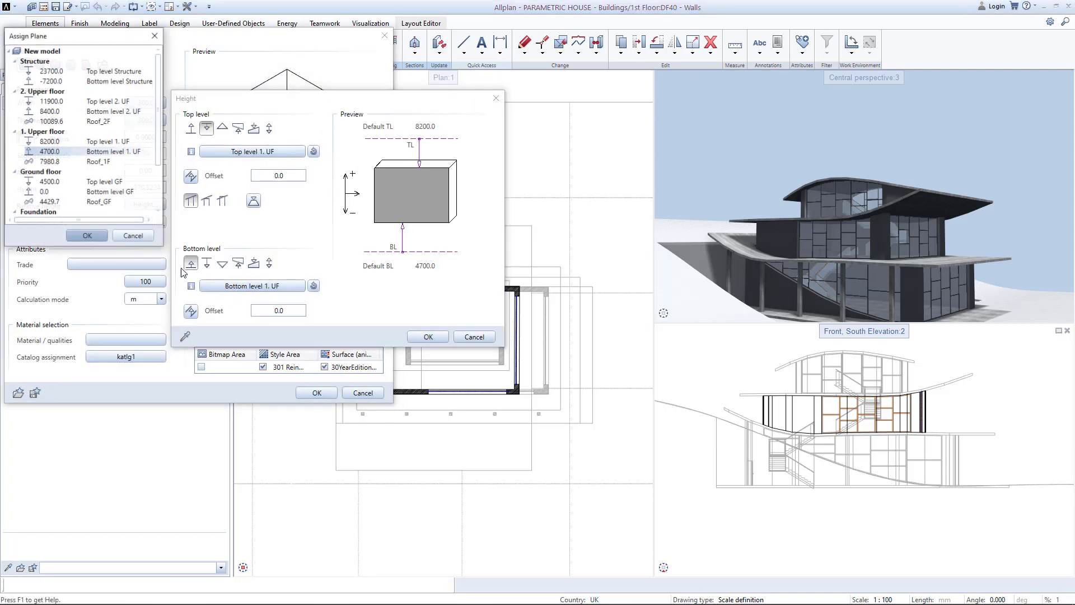
pyautogui.doubleClick(50, 201)
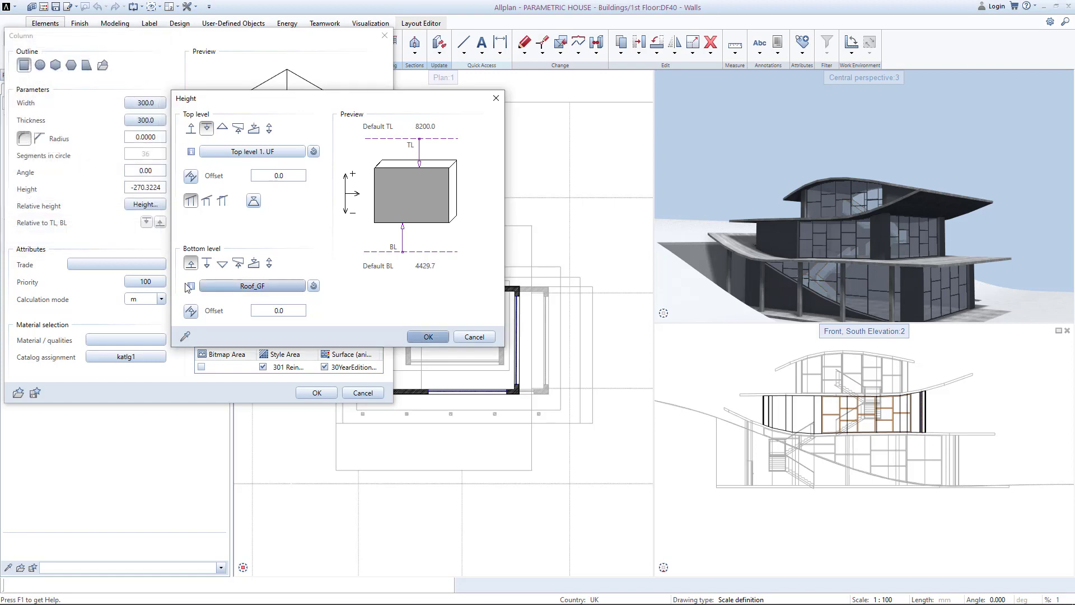
pyautogui.click(428, 337)
pyautogui.click(317, 393)
# Place a 1st floor column above the ground floor's north-east corner and mirror a copy to the south-east corner
pyautogui.scroll(4, 551, 288)
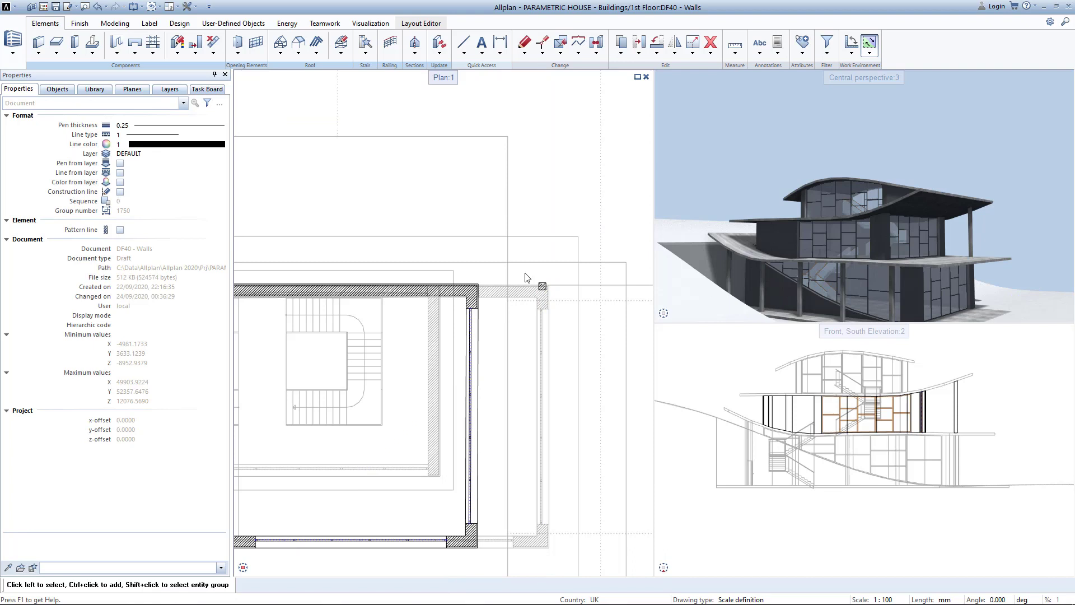
pyautogui.click(542, 286)
pyautogui.click(534, 419)
pyautogui.click(409, 425)
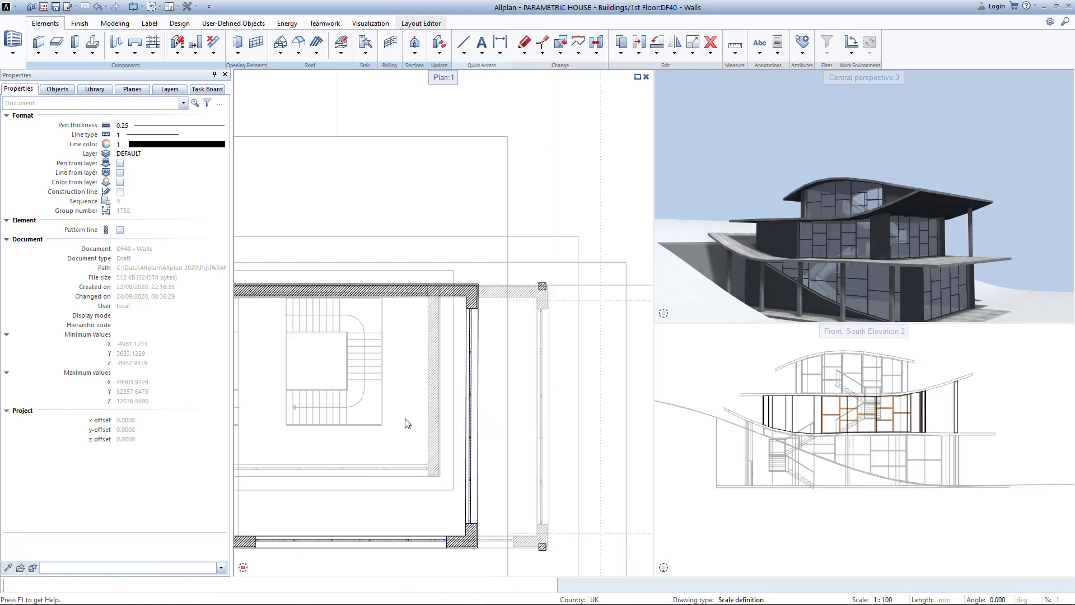
# Copy the south-east corner column northward along the line between the two corner columns
pyautogui.click(544, 547)
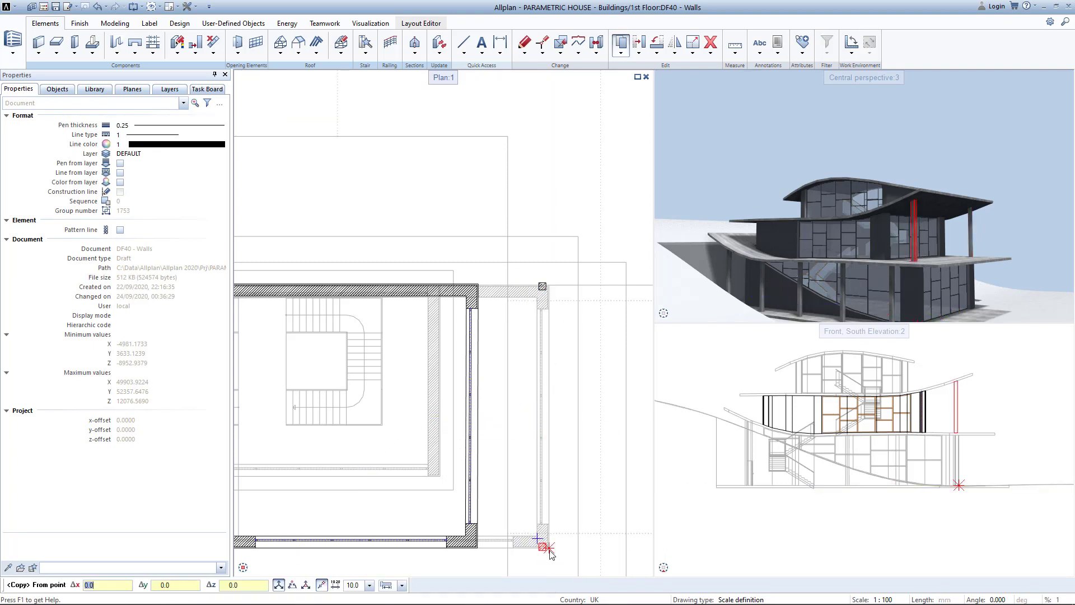
pyautogui.scroll(2, 547, 552)
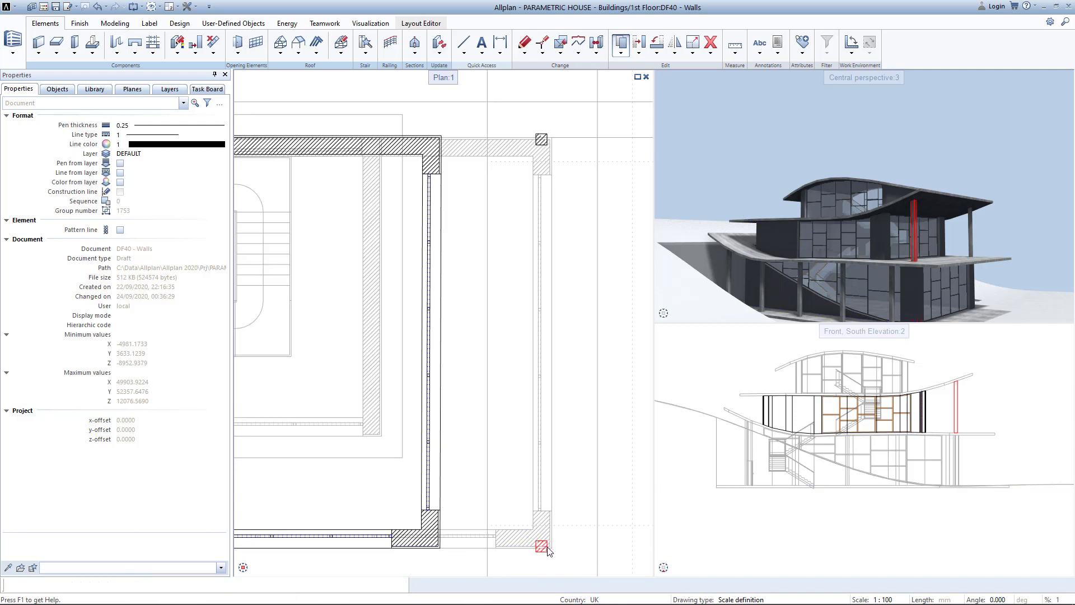
pyautogui.click(547, 551)
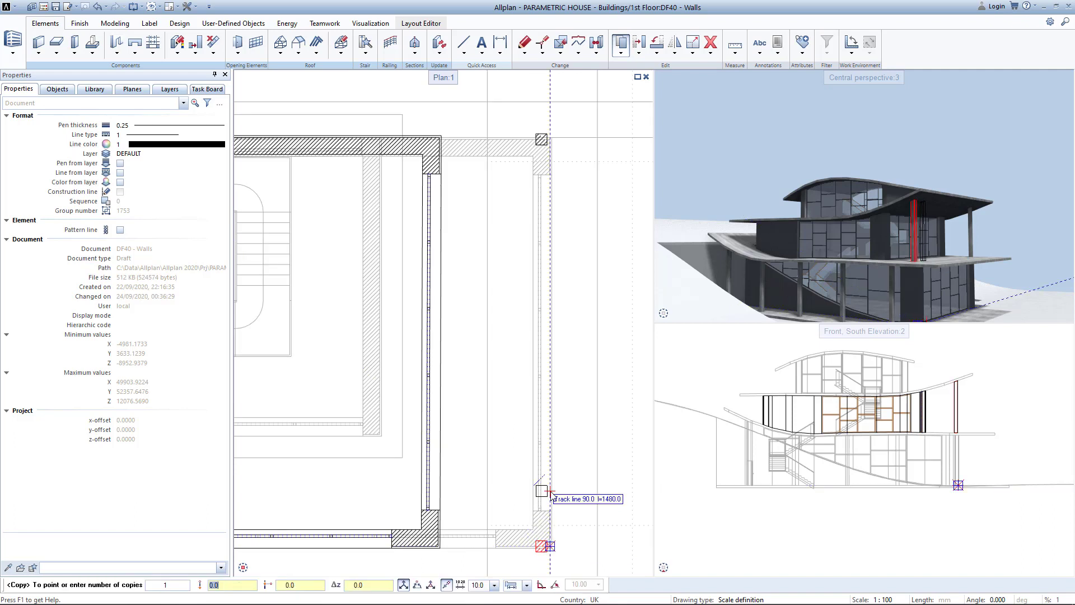
pyautogui.press('Escape')
# Mirror a copy of the southern intermediate column about the horizontal centre axis of the east column row
pyautogui.moveTo(506, 403); pyautogui.dragTo(591, 447)
pyautogui.click(521, 342)
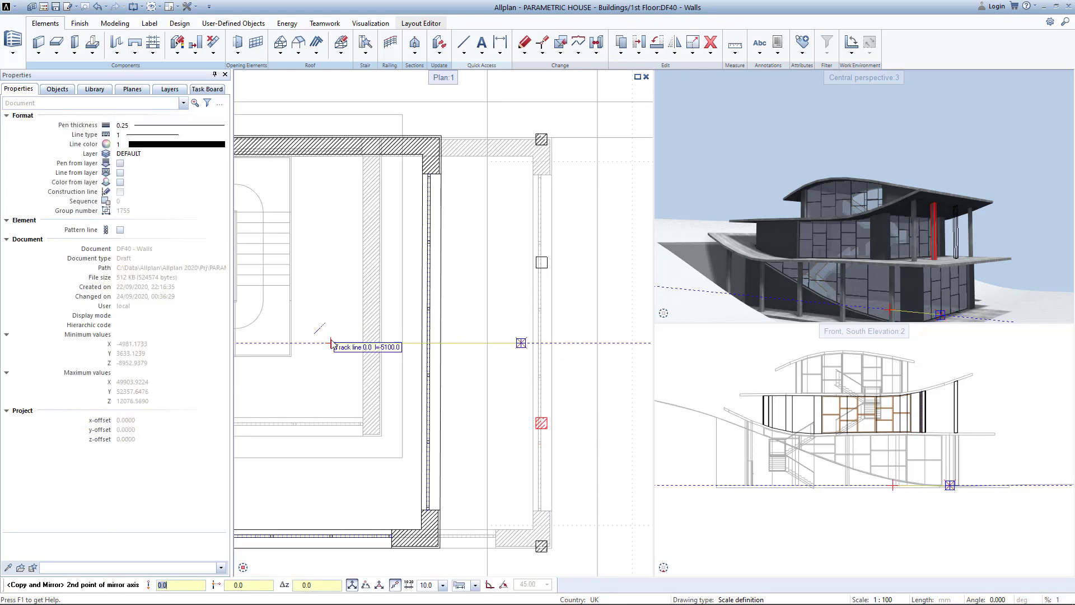
pyautogui.click(329, 342)
pyautogui.press('Escape')
pyautogui.moveTo(888, 270); pyautogui.dragTo(875, 258)
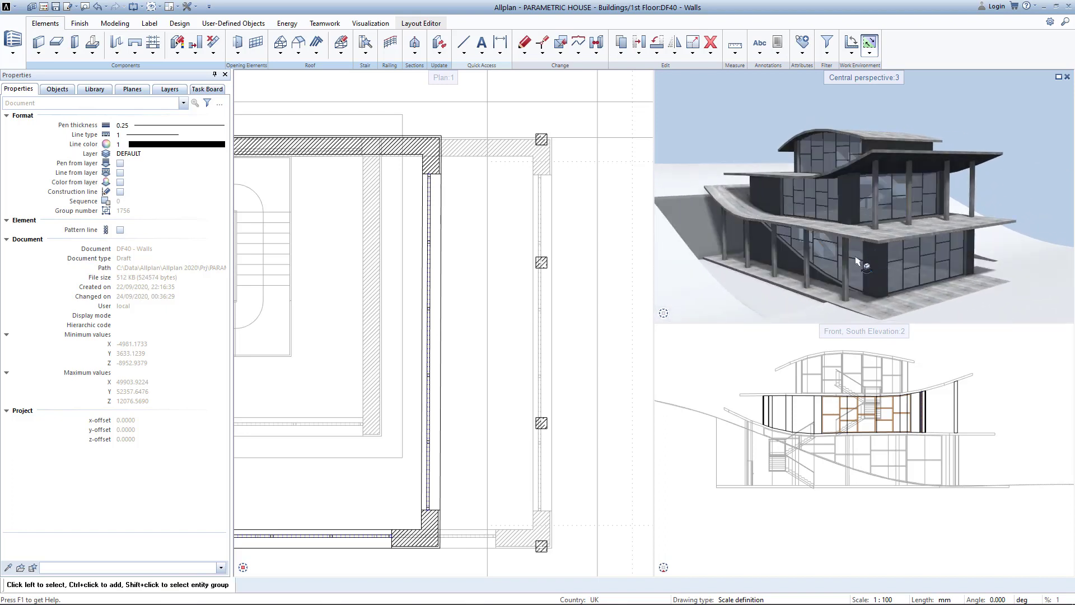
# Open the foundation slab, ground floor, 1st floor and 2nd floor drawing files for editing alongside the current Walls file
pyautogui.scroll(-3, 368, 315)
pyautogui.scroll(-1, 368, 313)
pyautogui.moveTo(367, 314); pyautogui.dragTo(488, 289, button='middle')
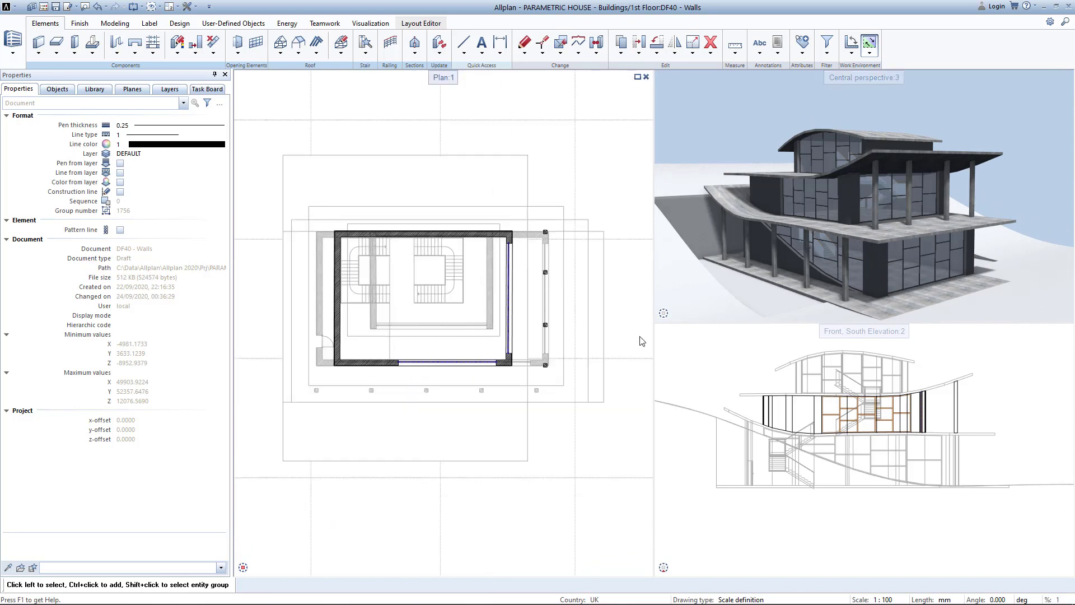
pyautogui.press('F2')
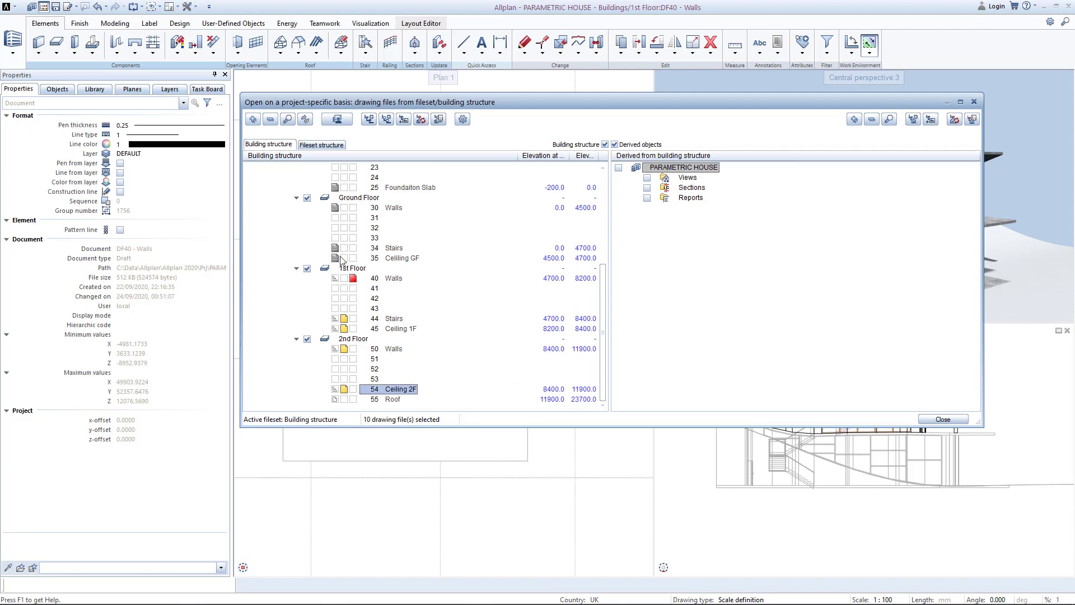
pyautogui.click(344, 189)
pyautogui.click(343, 329)
pyautogui.press('Escape')
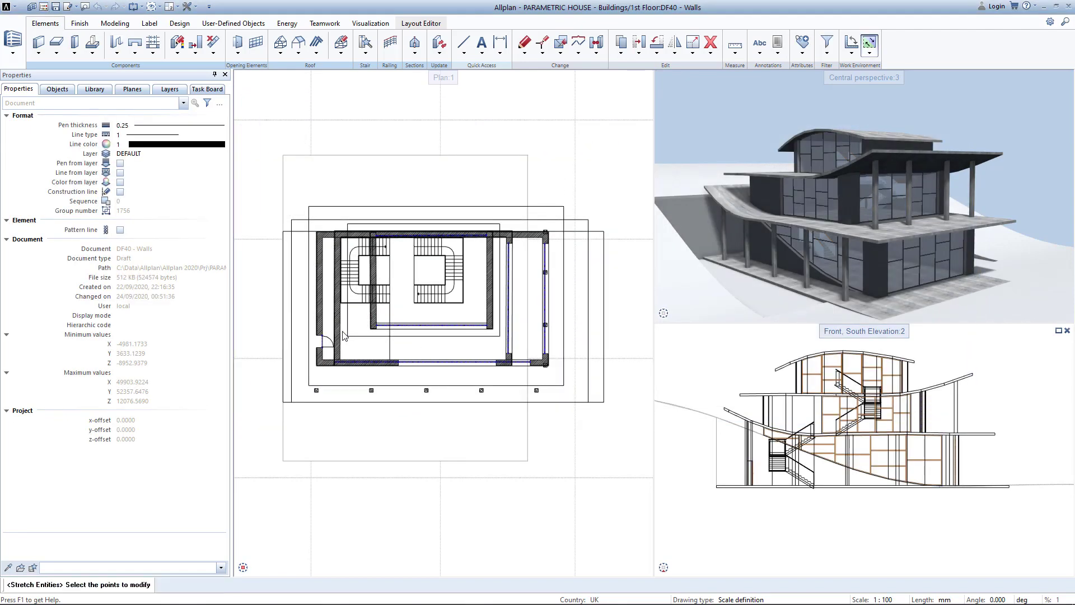
# Stretch the southern part of the whole building southward, including the walls, windows, slabs and columns
pyautogui.moveTo(250, 323); pyautogui.dragTo(633, 435)
pyautogui.click(588, 402)
pyautogui.click(592, 432)
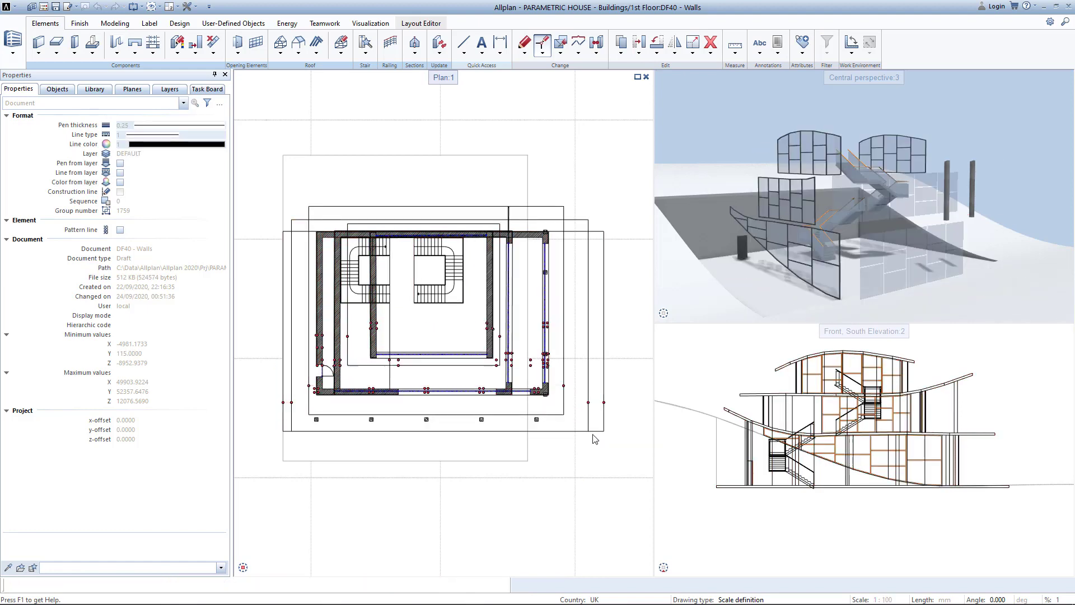
# Open the properties of the window in the 1st floor east wall and reapply them to regenerate it
pyautogui.moveTo(744, 299); pyautogui.dragTo(841, 251)
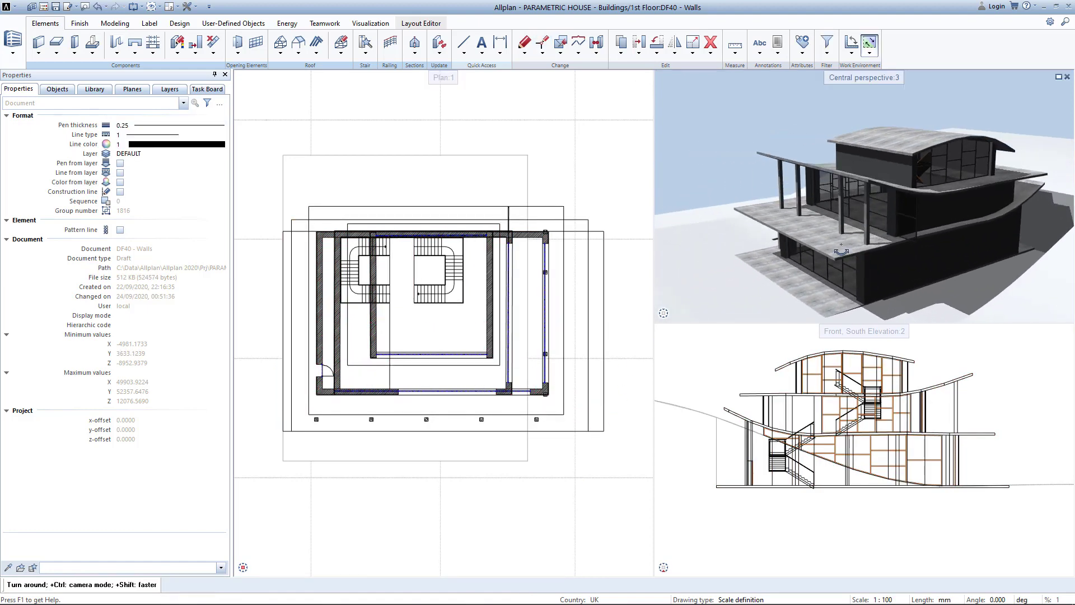
pyautogui.doubleClick(513, 255)
pyautogui.click(440, 445)
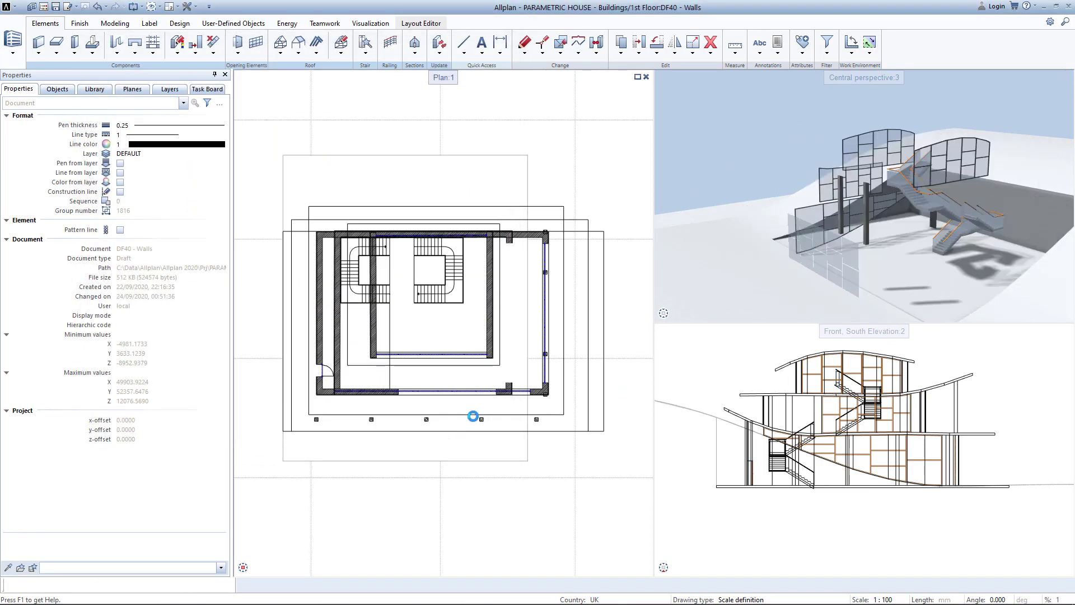
pyautogui.moveTo(915, 241); pyautogui.dragTo(923, 243)
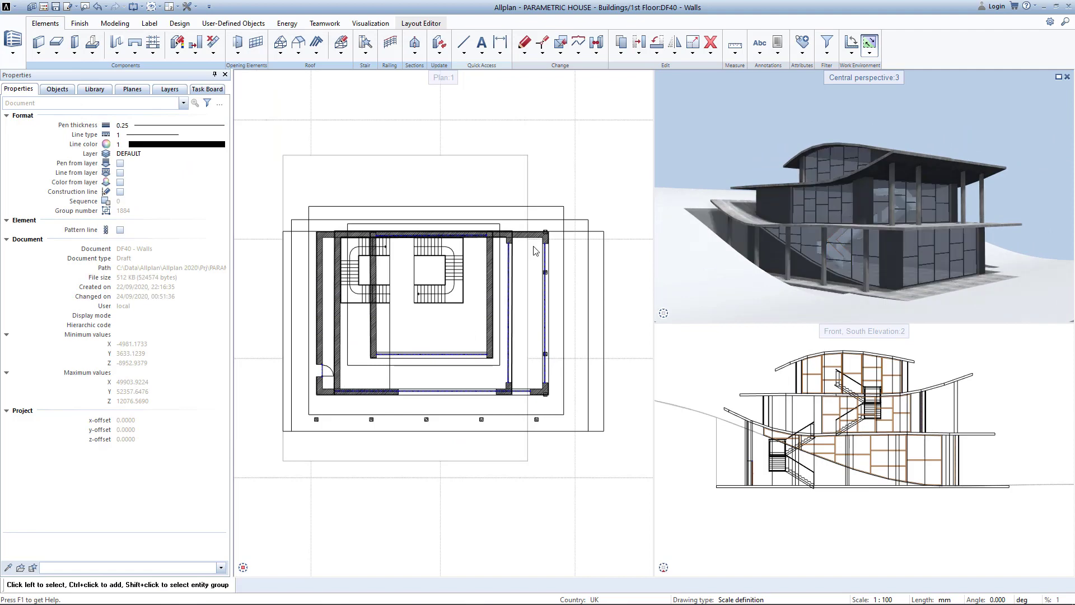
# Set the ground floor's top level plane to 4800, moving the planes above and below up, and apply it to the model
pyautogui.click(131, 89)
pyautogui.click(51, 107)
pyautogui.click(54, 287)
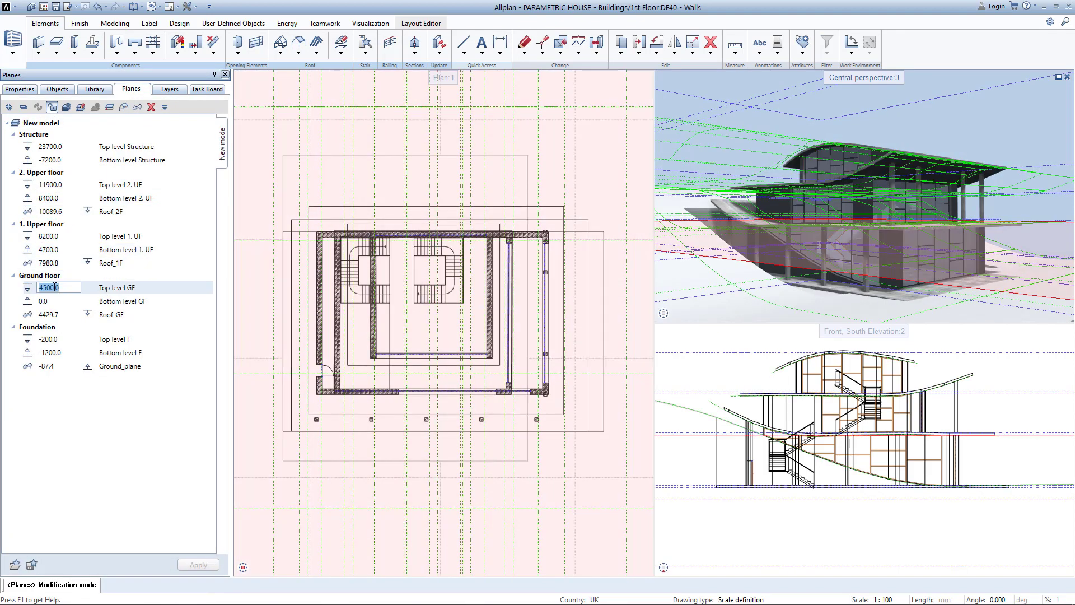
pyautogui.write('4800')
pyautogui.press('Return')
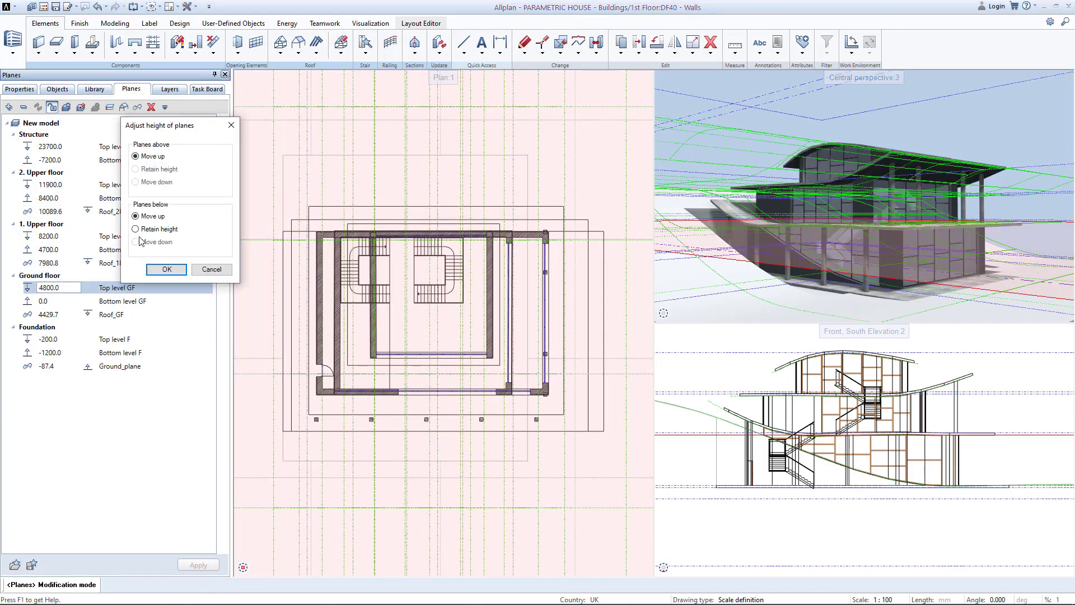
pyautogui.click(166, 269)
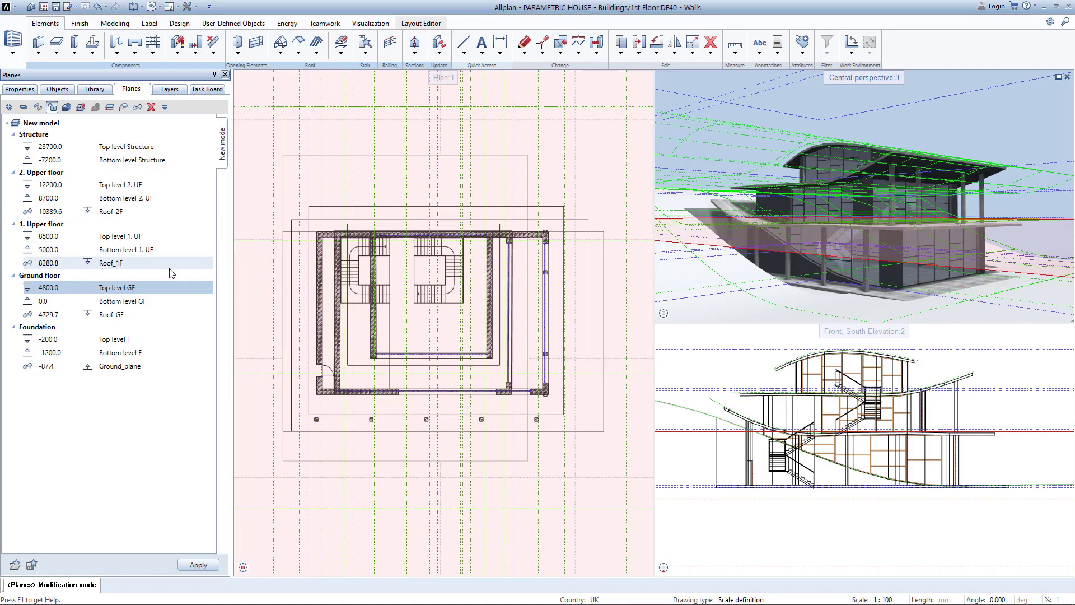
pyautogui.click(193, 564)
pyautogui.click(265, 255)
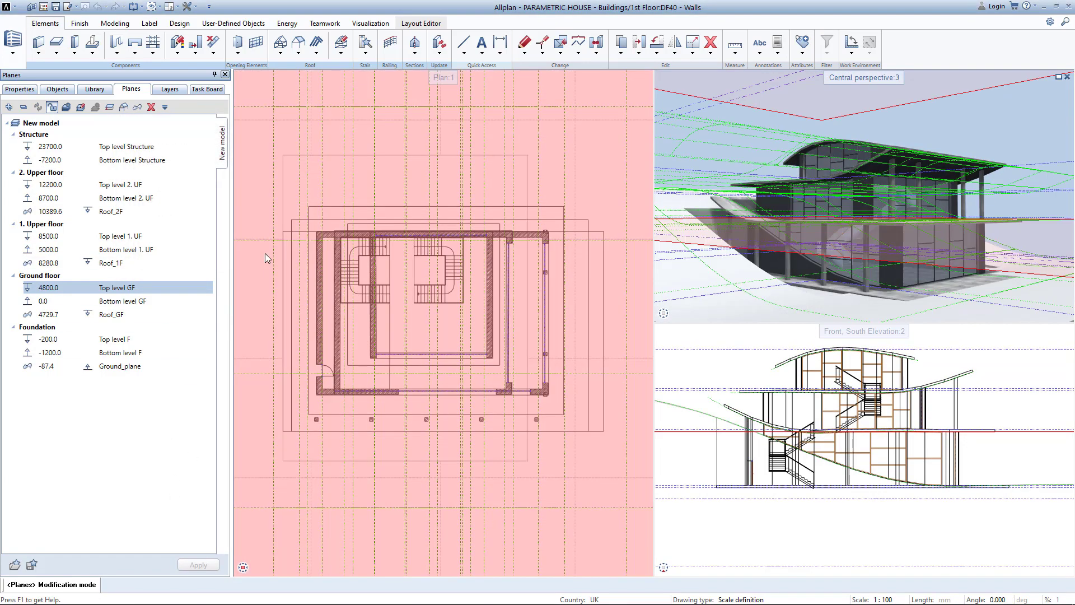
# Set the top level plane of the 2nd upper floor to 13500, retaining the height of the planes below, and apply it
pyautogui.click(56, 186)
pyautogui.write('1350')
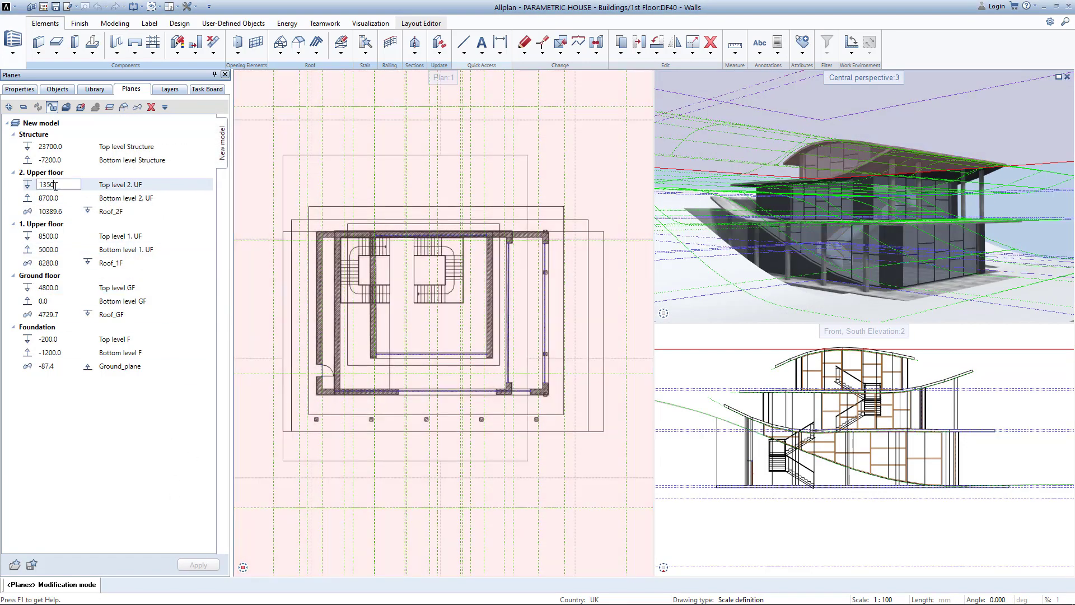
pyautogui.write('0')
pyautogui.press('Return')
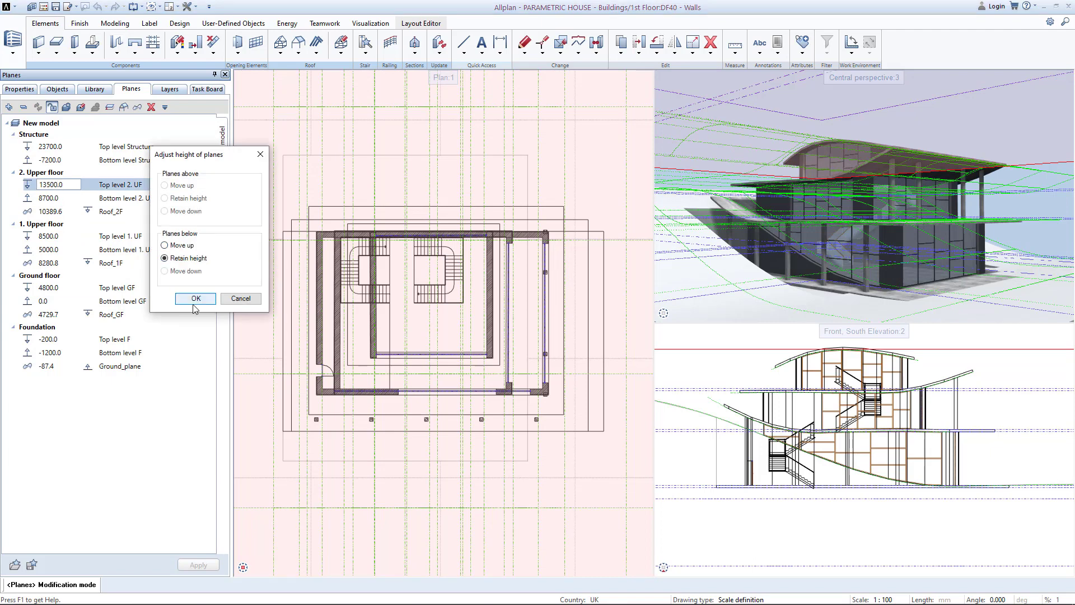
pyautogui.click(195, 298)
pyautogui.click(197, 566)
pyautogui.click(185, 138)
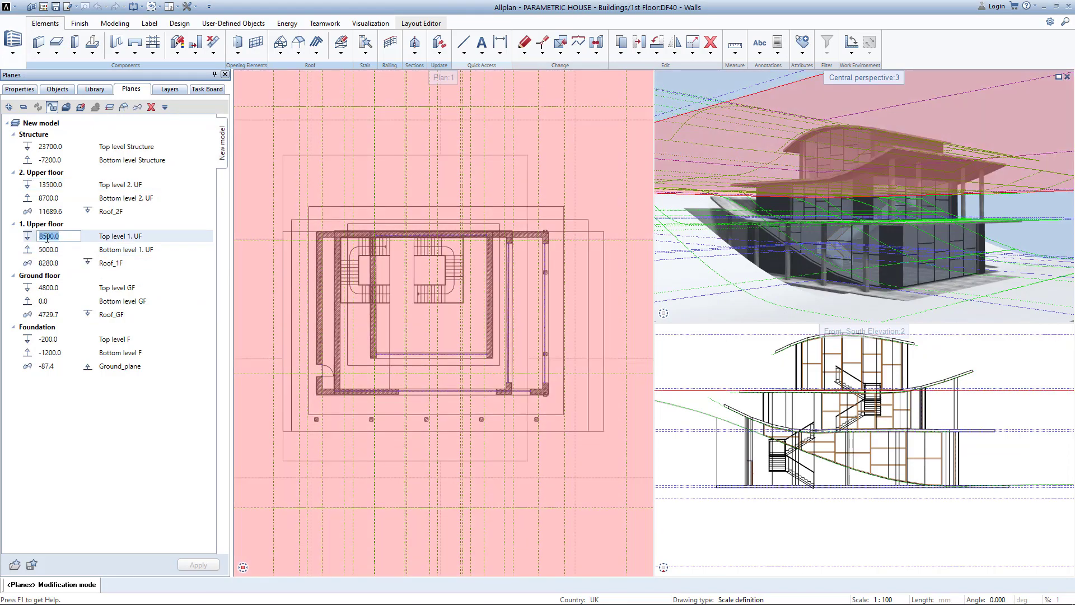
# Set the top level plane of the 1st upper floor to 9500, moving the planes above up, and leave plane modification mode
pyautogui.press('Return')
pyautogui.click(79, 184)
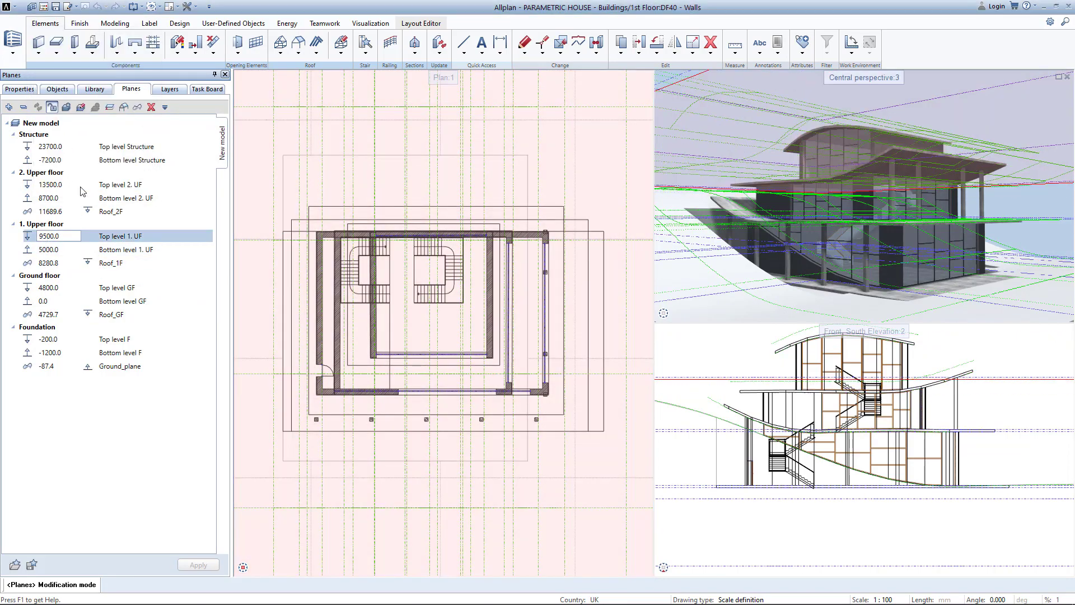
pyautogui.click(198, 564)
pyautogui.click(185, 138)
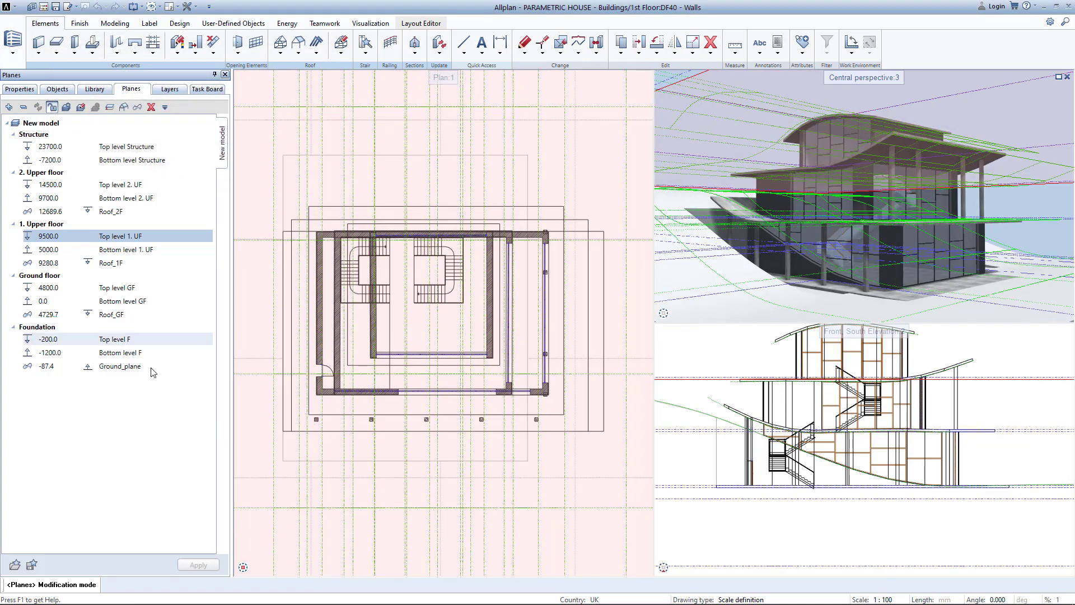
pyautogui.click(54, 107)
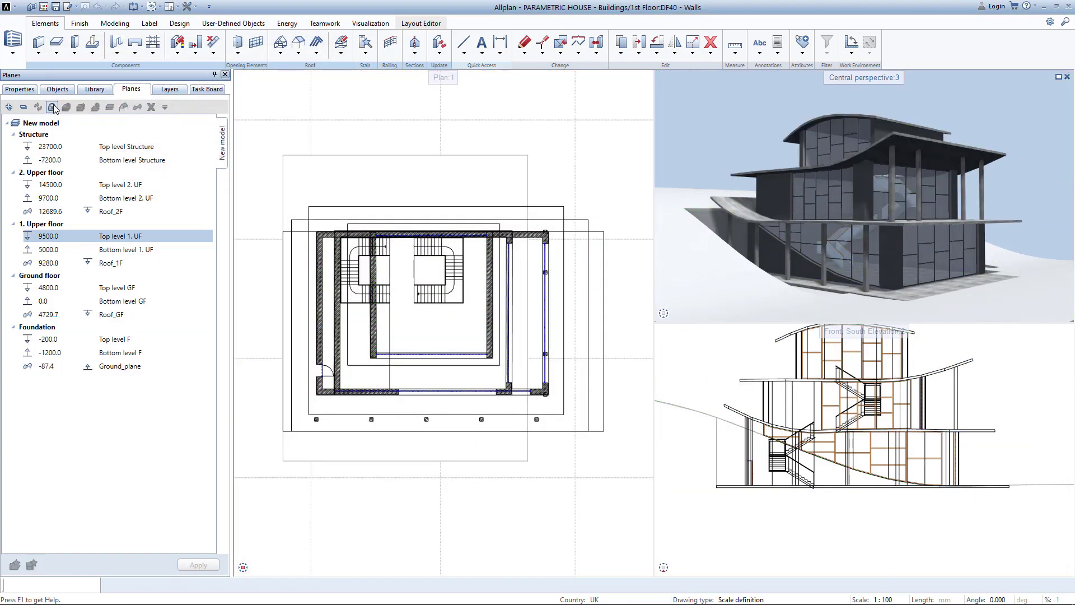
# Stretch the southern part of the whole building northward, including the walls, windows, slabs and columns, to shorten the house
pyautogui.moveTo(859, 247); pyautogui.dragTo(846, 260, button='middle')
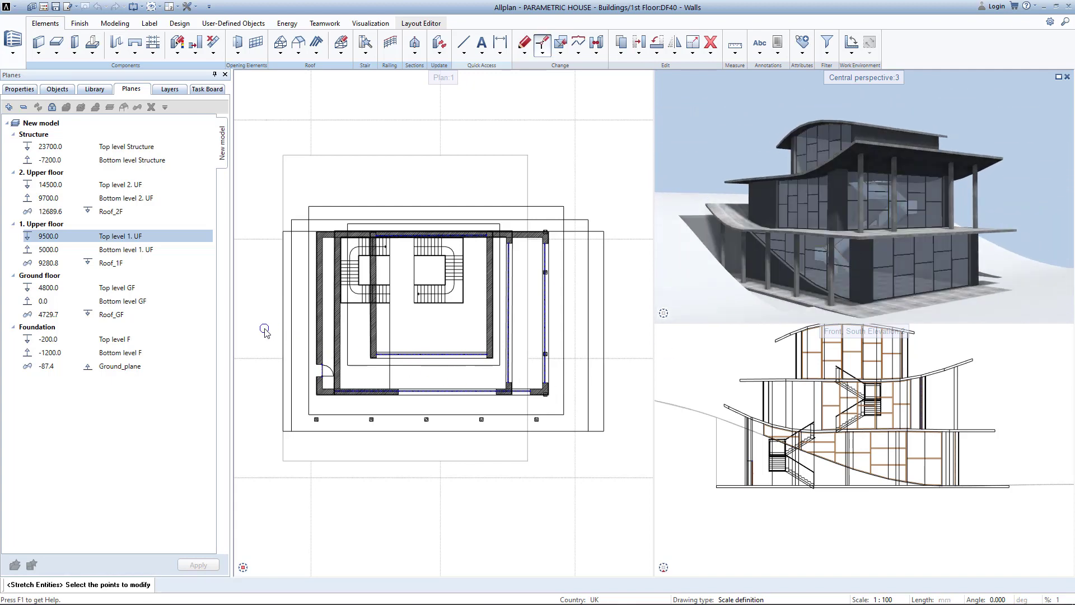
pyautogui.moveTo(265, 332); pyautogui.dragTo(643, 469)
pyautogui.click(487, 354)
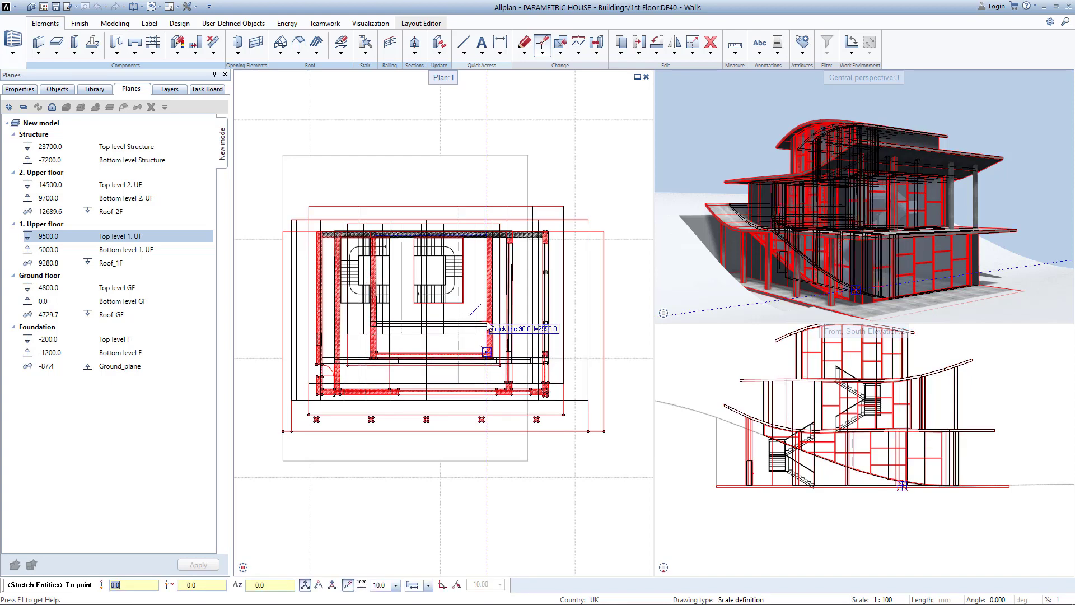
pyautogui.click(486, 316)
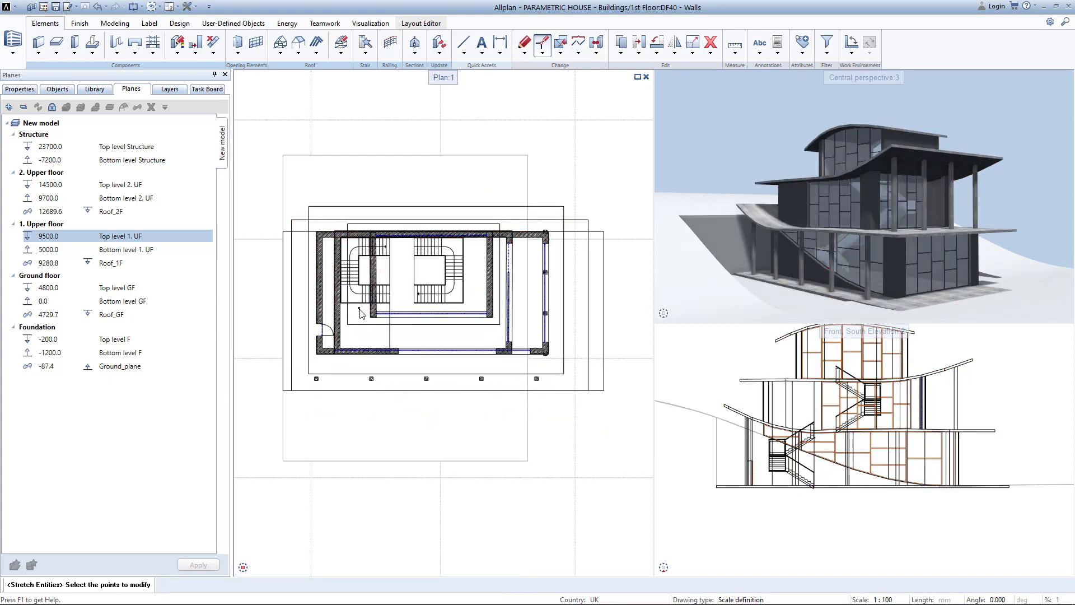
# Stretch the southern ends of the 2nd floor walls and roof slab about 2950 mm southward
pyautogui.moveTo(344, 308); pyautogui.dragTo(511, 351)
pyautogui.click(498, 350)
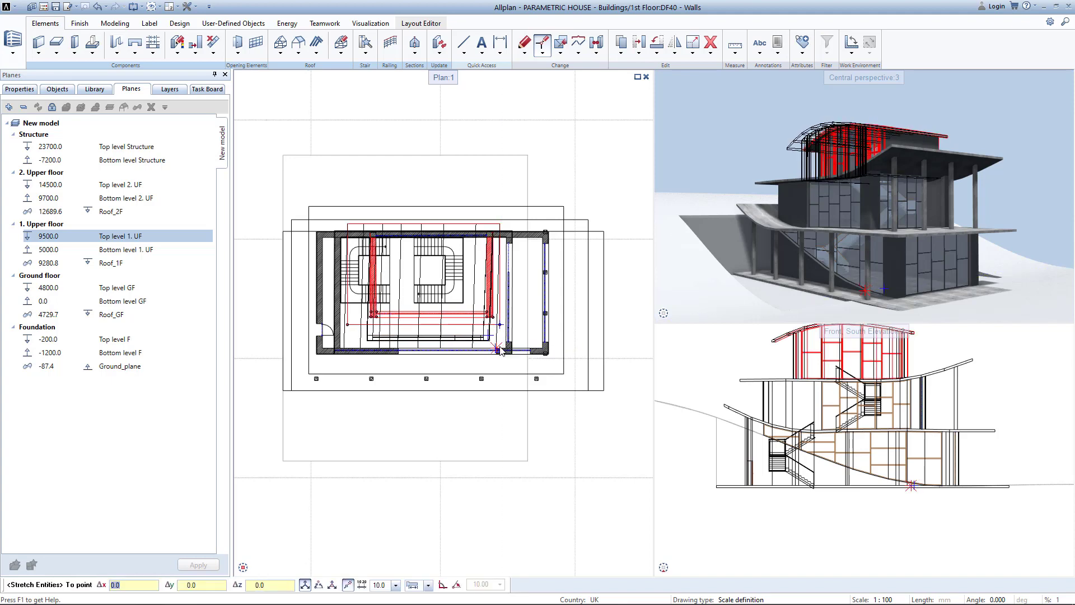
pyautogui.scroll(3, 500, 364)
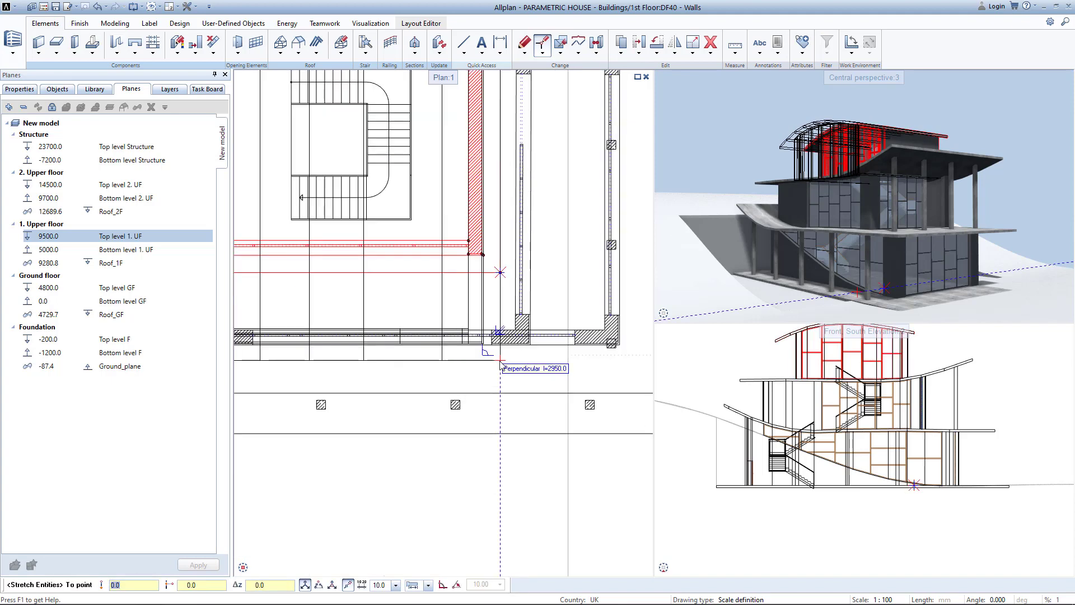
pyautogui.click(495, 363)
pyautogui.press('Escape')
pyautogui.scroll(-4, 496, 363)
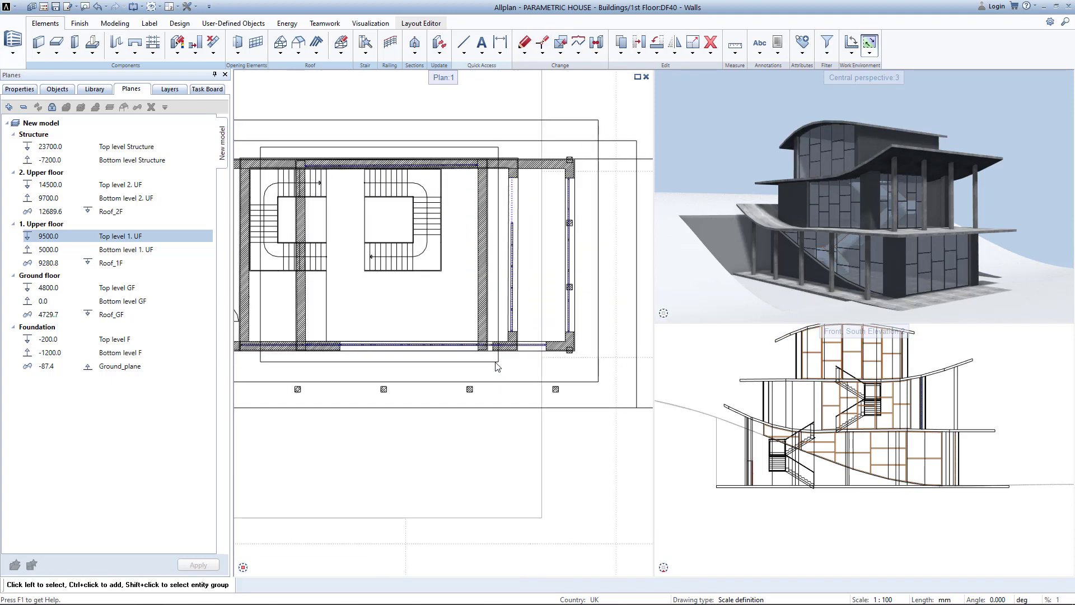
# Stretch the south edge of the top roof slab about 5080 mm southward to form a large overhang
pyautogui.moveTo(924, 262); pyautogui.dragTo(902, 263)
pyautogui.click(542, 43)
pyautogui.moveTo(329, 360); pyautogui.dragTo(506, 373)
pyautogui.click(497, 363)
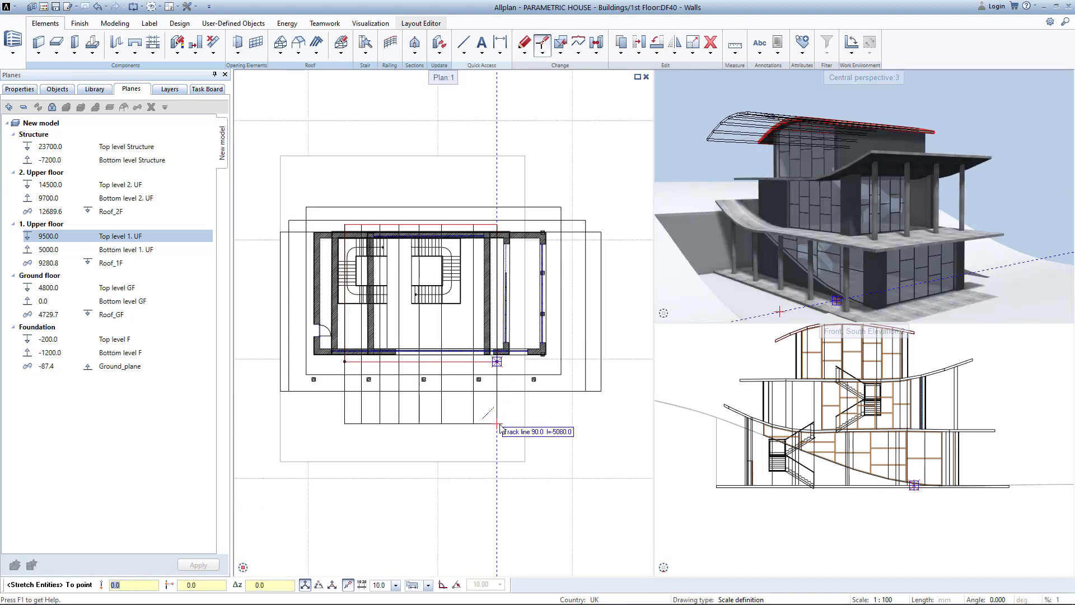
pyautogui.click(501, 426)
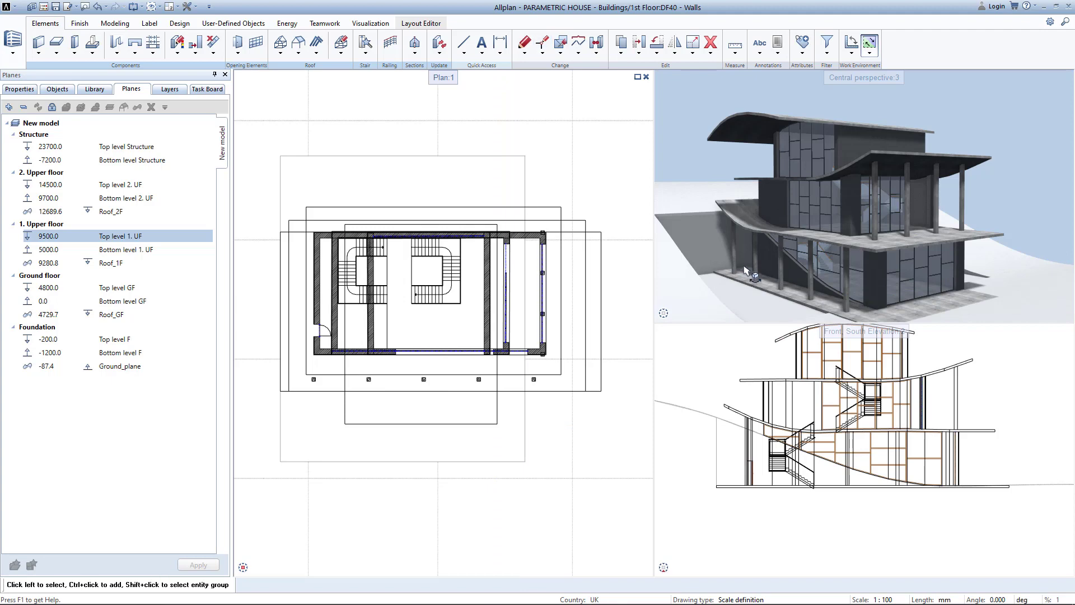
# Make the 2nd floor Walls drawing file (DF50) the current one
pyautogui.press('F2')
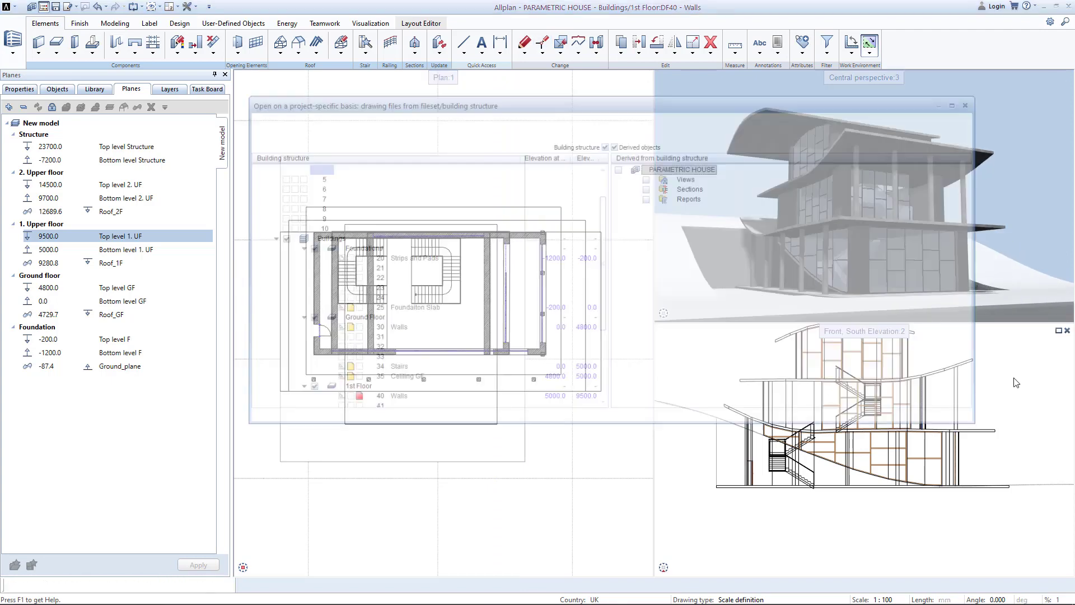
pyautogui.scroll(-3, 403, 347)
pyautogui.click(354, 348)
pyautogui.press('Escape')
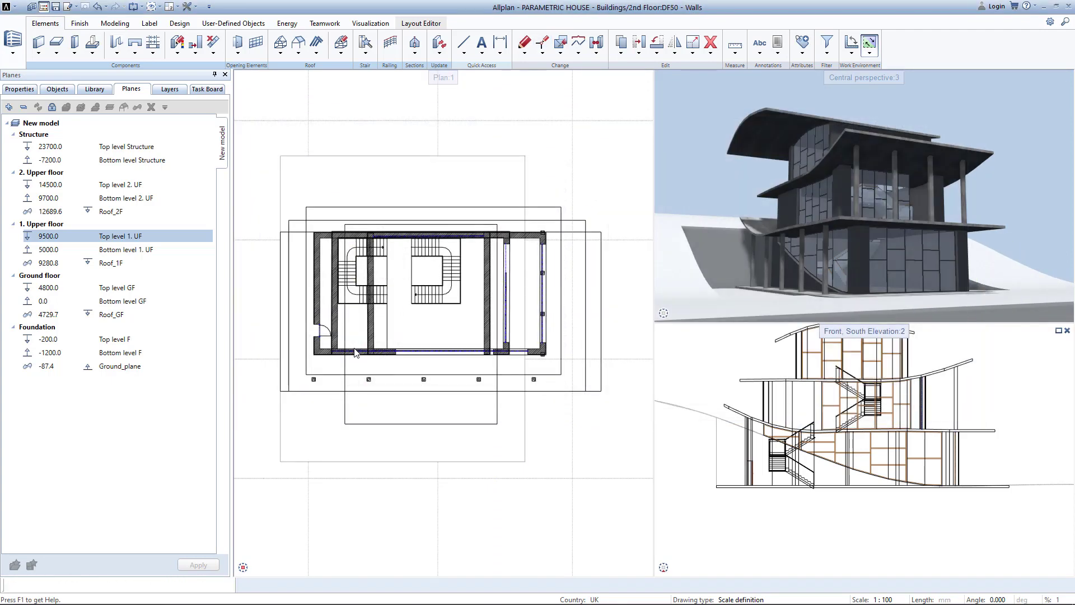
# Start a new column from an existing southern column's properties, setting its width and thickness to 500 mm
pyautogui.rightClick(369, 379)
pyautogui.rightClick(369, 379)
pyautogui.click(273, 101)
pyautogui.click(153, 103)
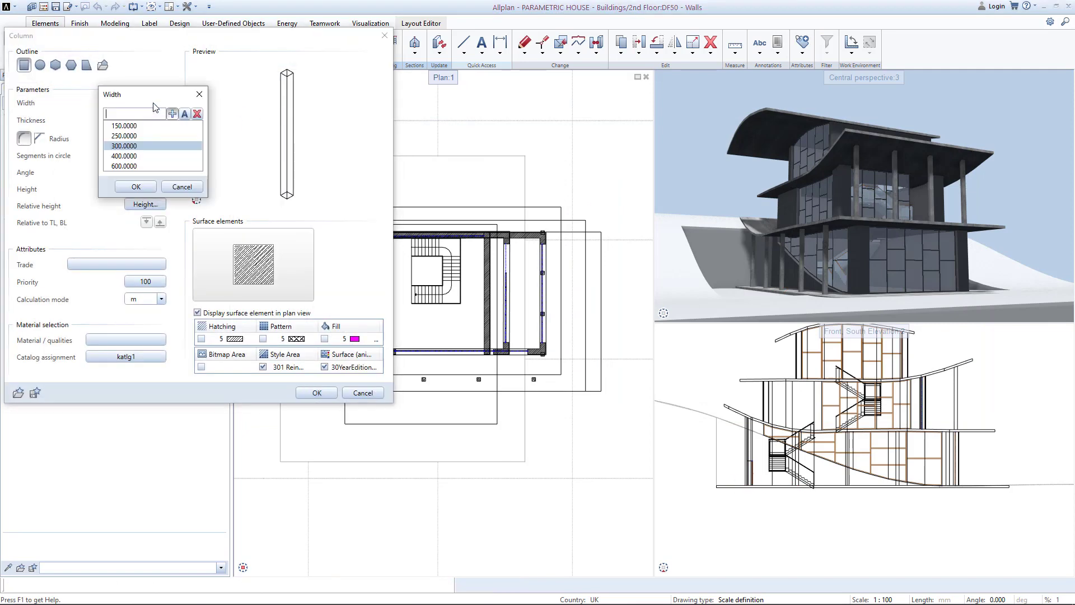
pyautogui.write('500')
pyautogui.press('Return')
pyautogui.click(151, 120)
pyautogui.write('500')
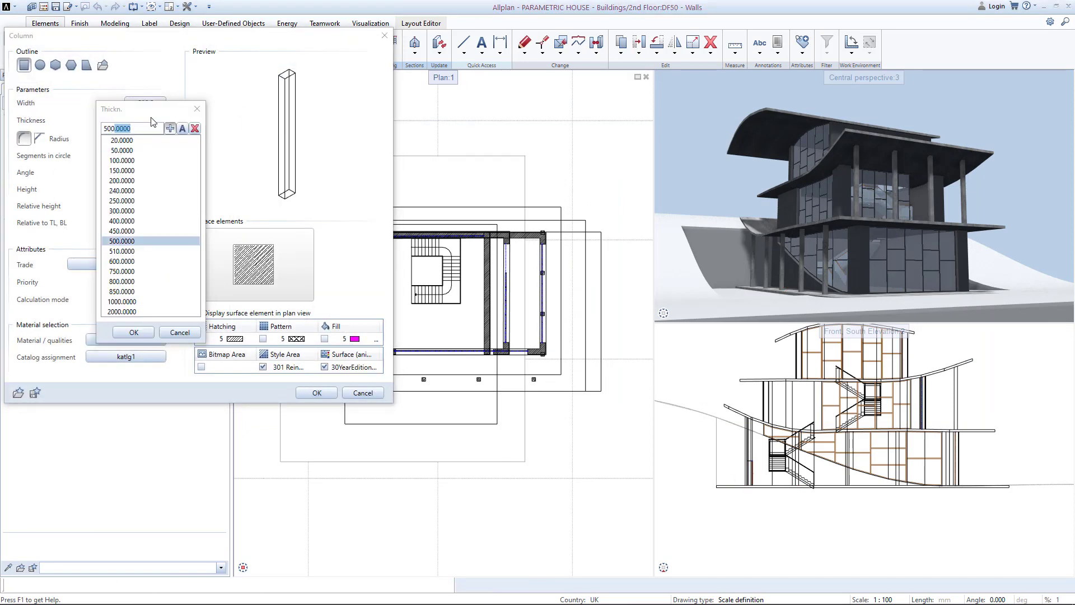
pyautogui.press('Return')
# Assign the new column's top level to the Roof_2F plane and its bottom level to Top level F
pyautogui.click(146, 204)
pyautogui.click(191, 286)
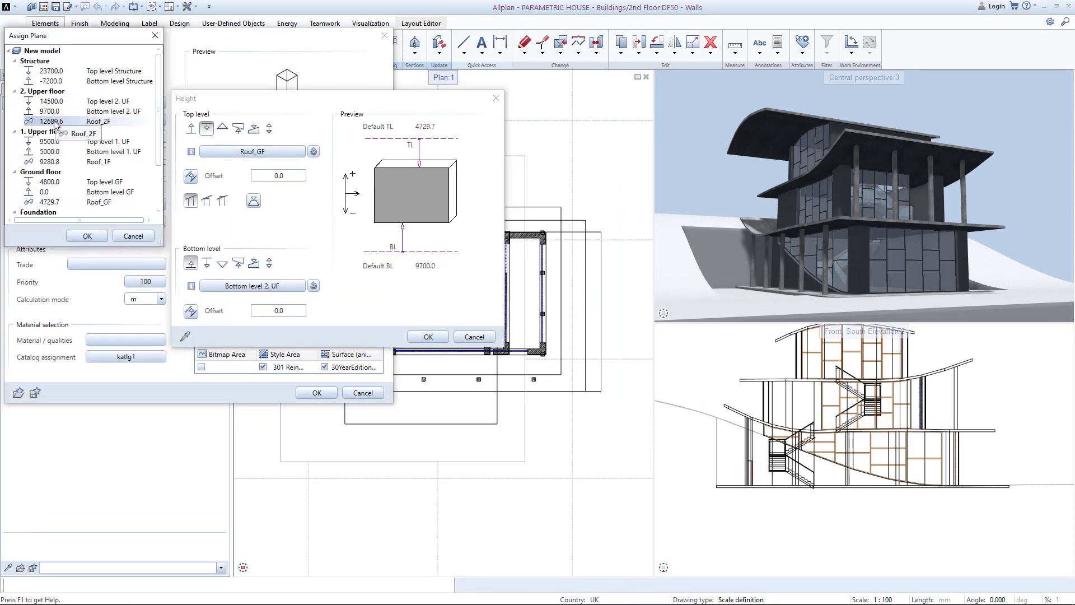
pyautogui.click(247, 283)
pyautogui.scroll(-1, 63, 194)
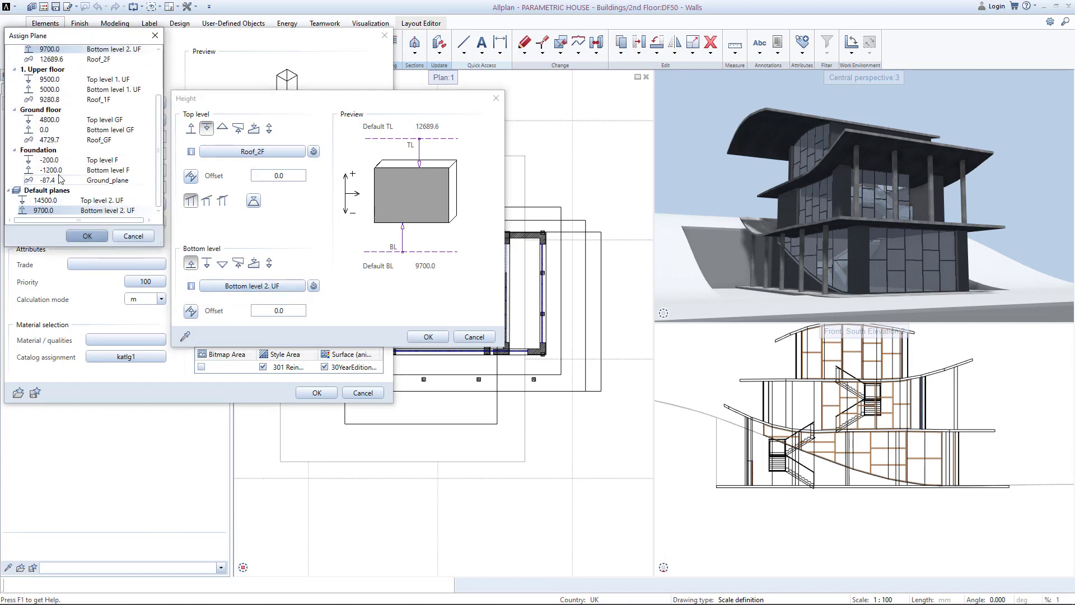
pyautogui.doubleClick(59, 162)
pyautogui.doubleClick(82, 209)
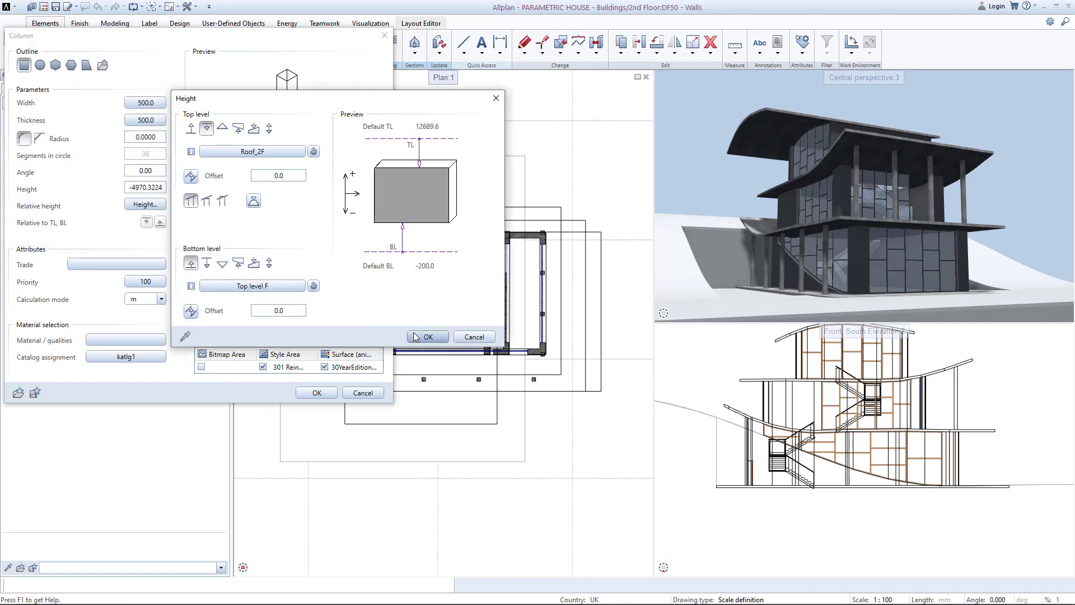
pyautogui.click(428, 336)
pyautogui.click(310, 393)
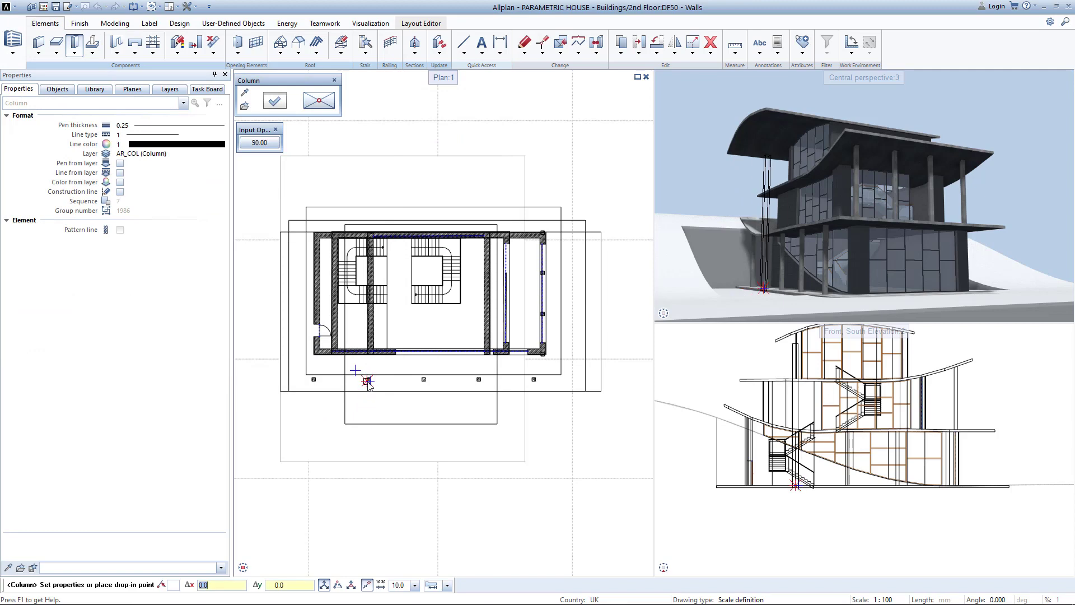
# Place the column under the top roof's southwest overhang and mirror a copy about the overhang's vertical centre axis
pyautogui.scroll(3, 368, 383)
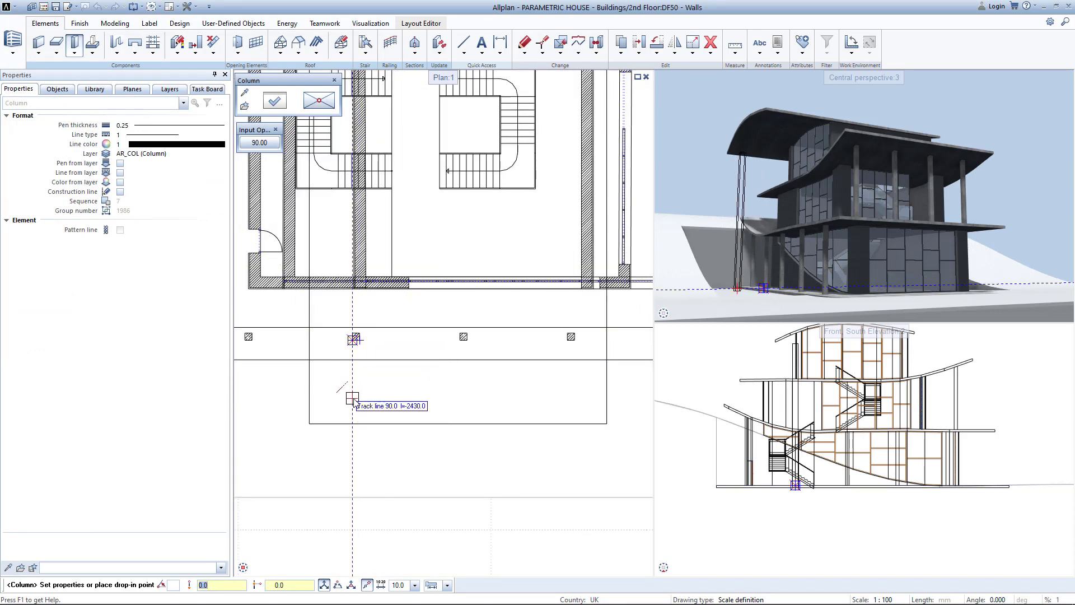
pyautogui.click(354, 399)
pyautogui.press('Escape')
pyautogui.hotkey('ctrl', 'm')
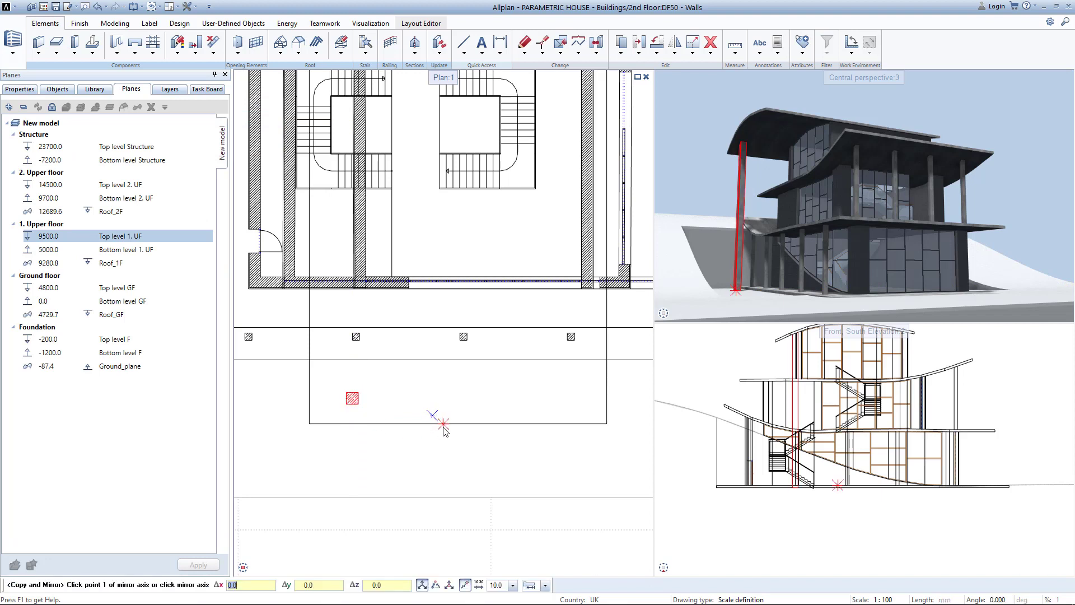
pyautogui.click(458, 416)
pyautogui.click(458, 381)
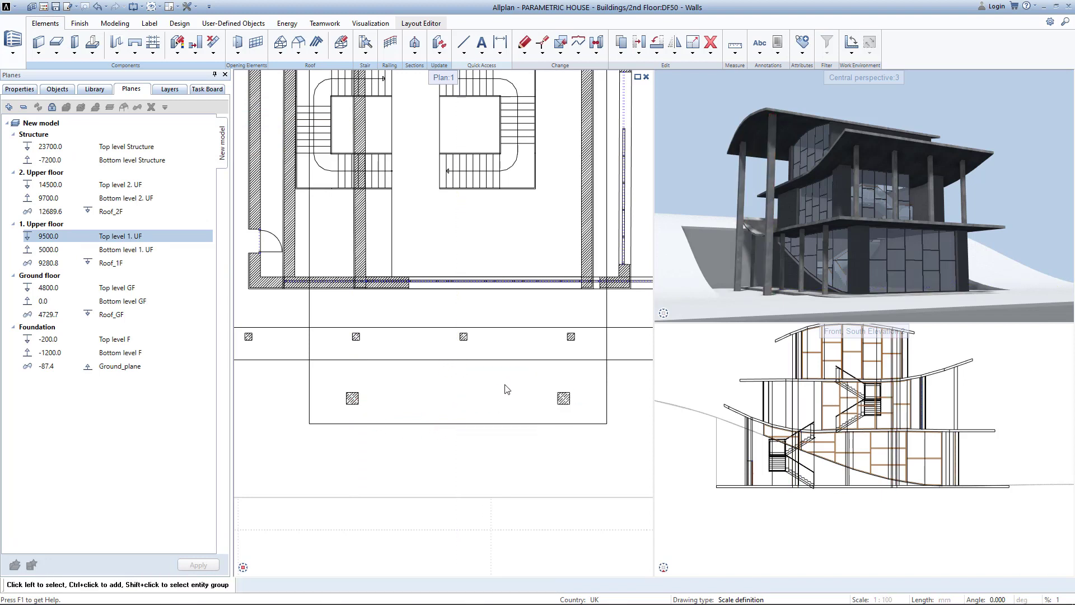
# Copy the southeast overhang column once to the midpoint between the two large columns
pyautogui.moveTo(585, 414); pyautogui.dragTo(584, 413)
pyautogui.click(564, 423)
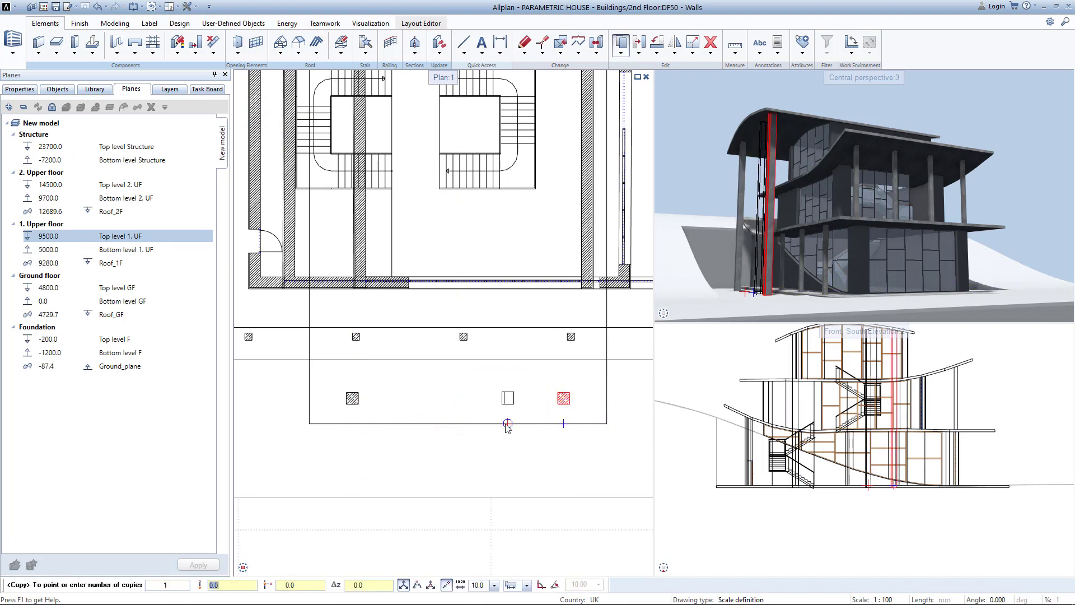
pyautogui.click(458, 423)
pyautogui.press('Escape')
# Render the house with RTRender in the maximised central perspective view, using a focal length of 20 and a close low-angle framing
pyautogui.moveTo(849, 251); pyautogui.dragTo(866, 135, button='middle')
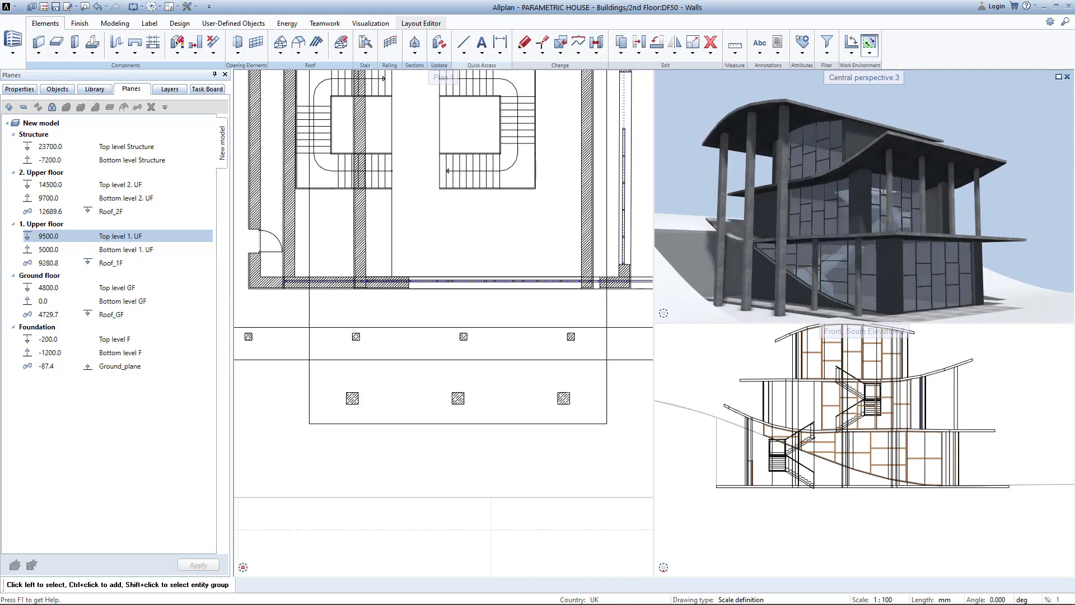
pyautogui.doubleClick(882, 75)
pyautogui.click(1043, 567)
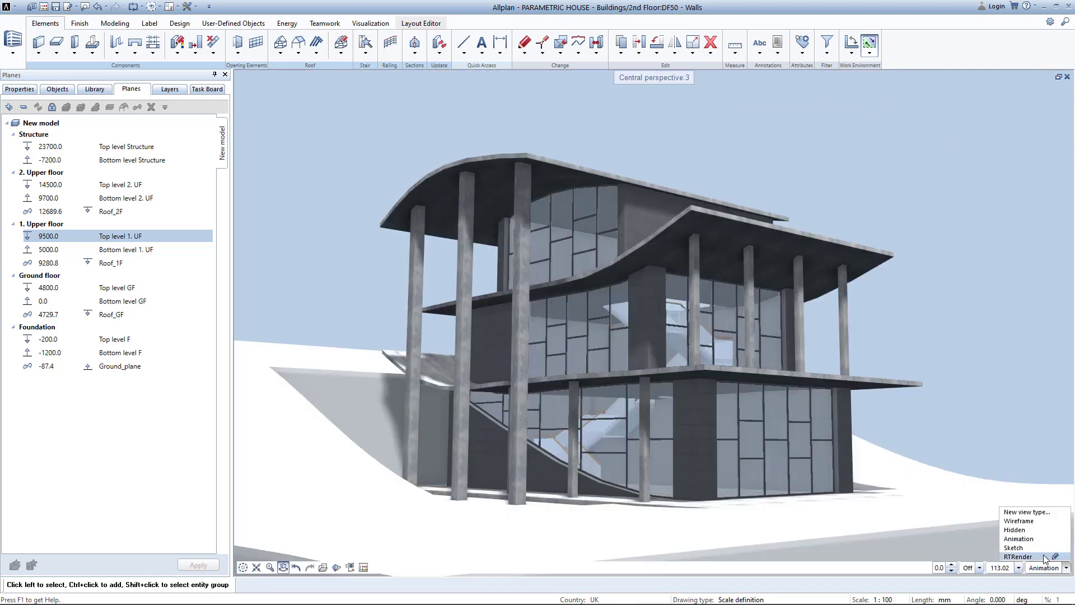
pyautogui.click(336, 567)
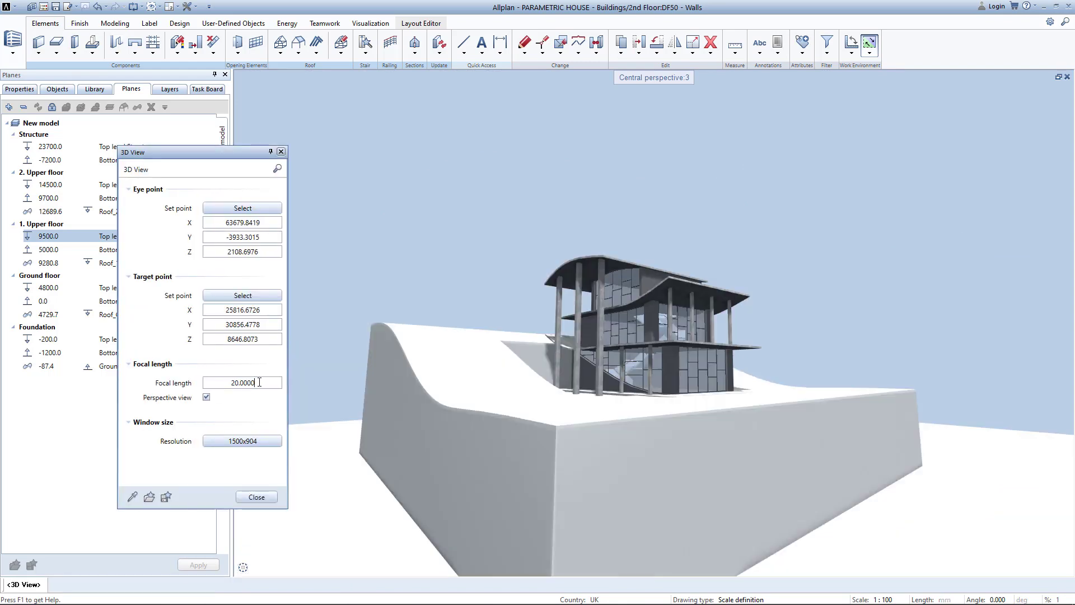
pyautogui.scroll(8, 659, 416)
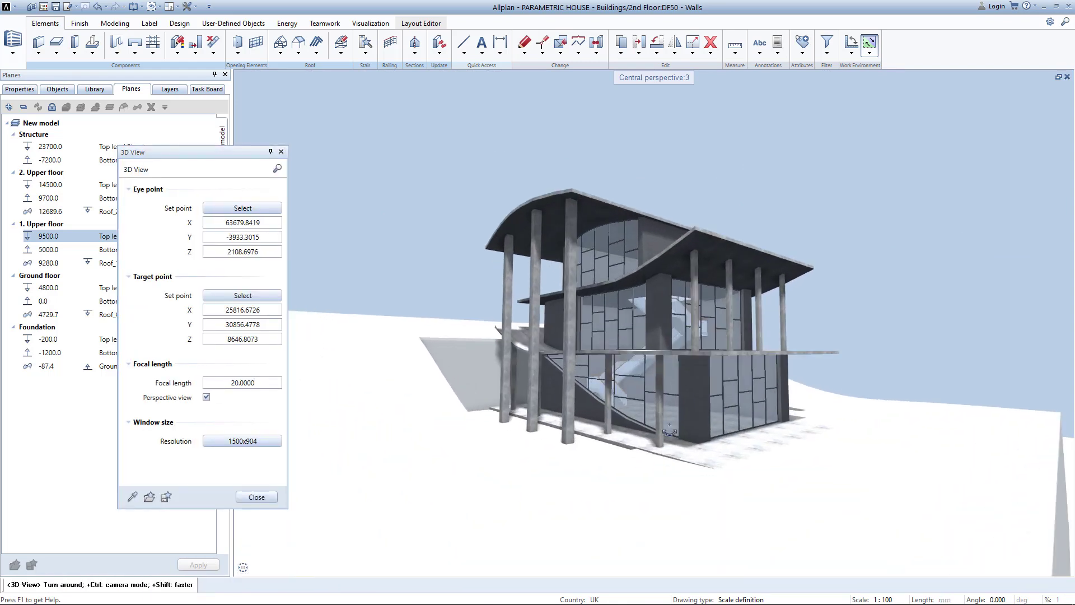
pyautogui.moveTo(661, 416); pyautogui.dragTo(679, 414)
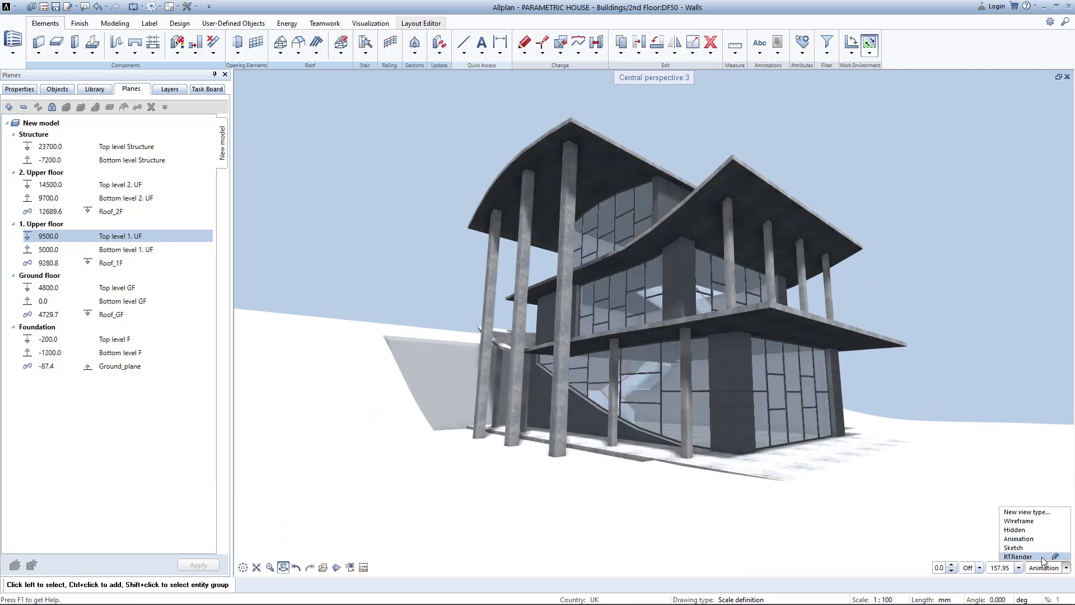
pyautogui.click(1042, 557)
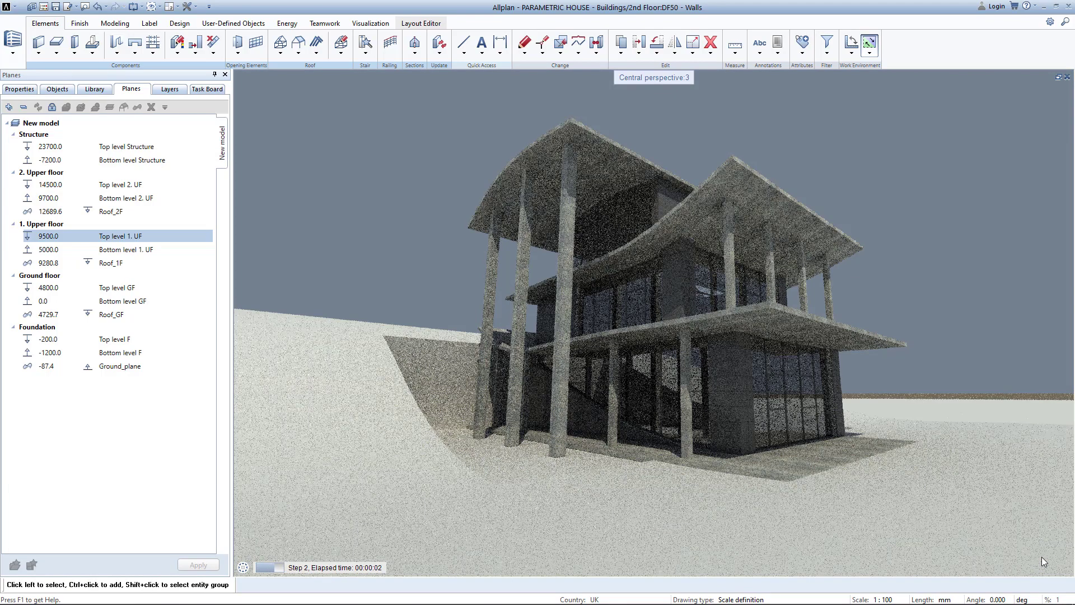